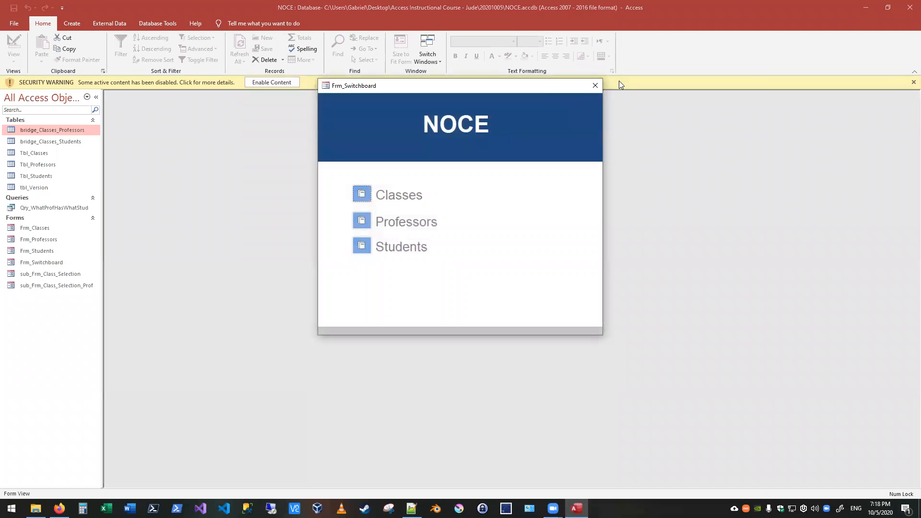
# Enable the NOCE database's blocked content, close the Frm_Switchboard form and shrink the Access window to reveal the homework notes
pyautogui.click(257, 83)
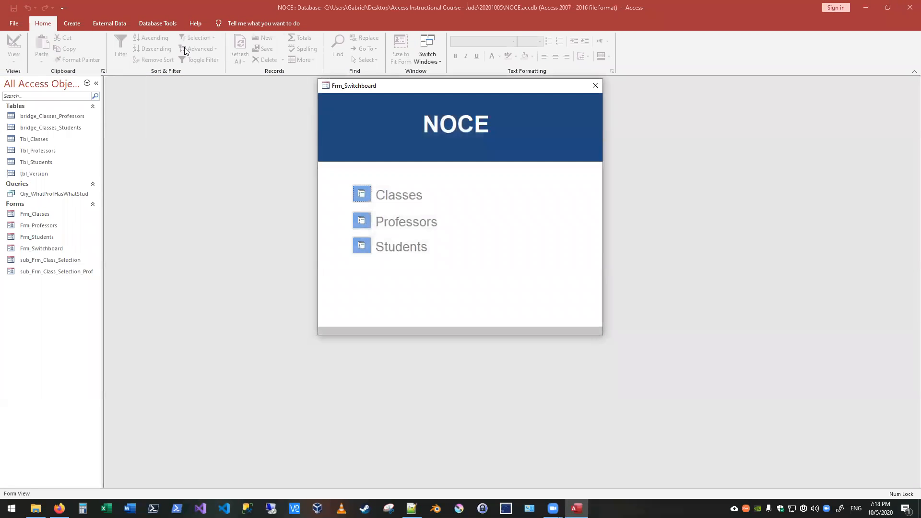
pyautogui.click(595, 85)
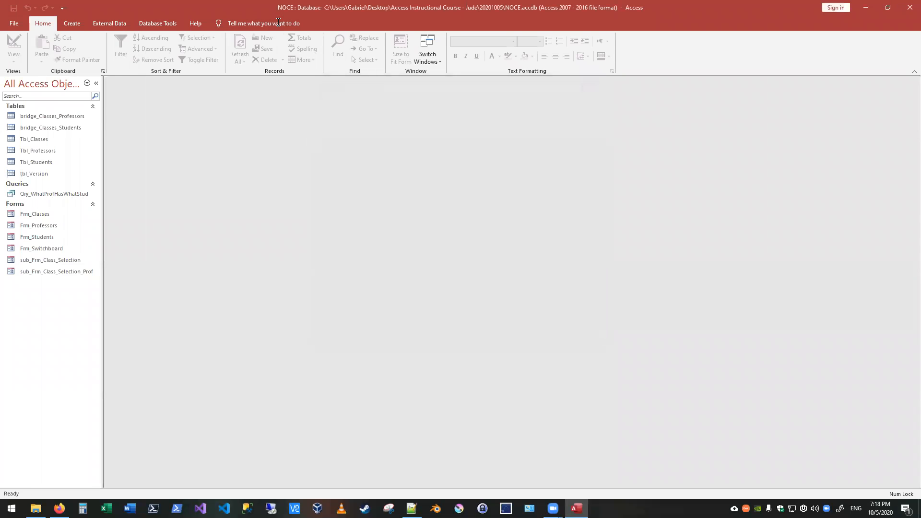
pyautogui.moveTo(240, 7); pyautogui.dragTo(204, 136)
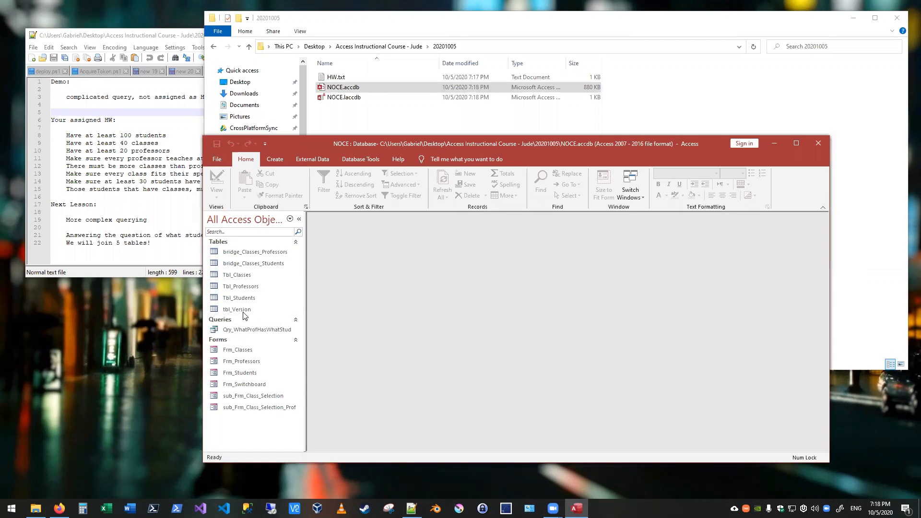
# Open the Tbl_Students table and examine its records through the last one to check for at least 100 students
pyautogui.doubleClick(250, 296)
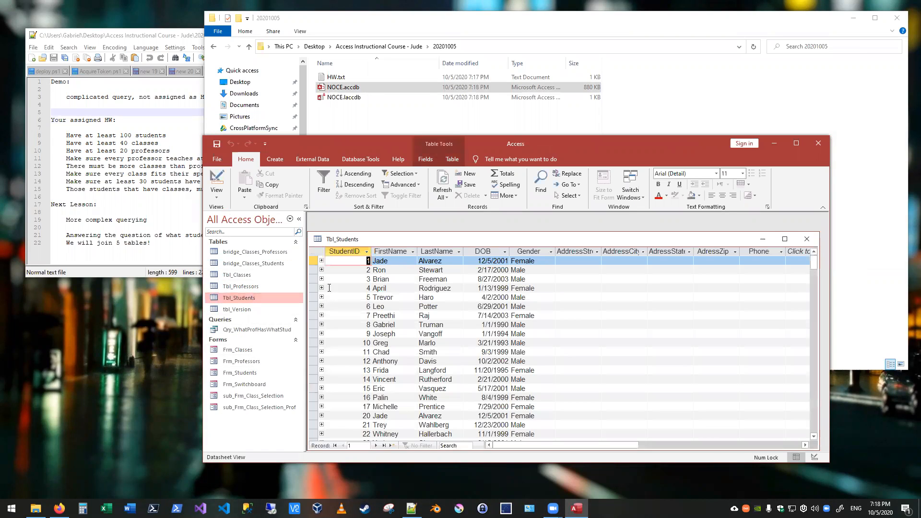
pyautogui.click(384, 445)
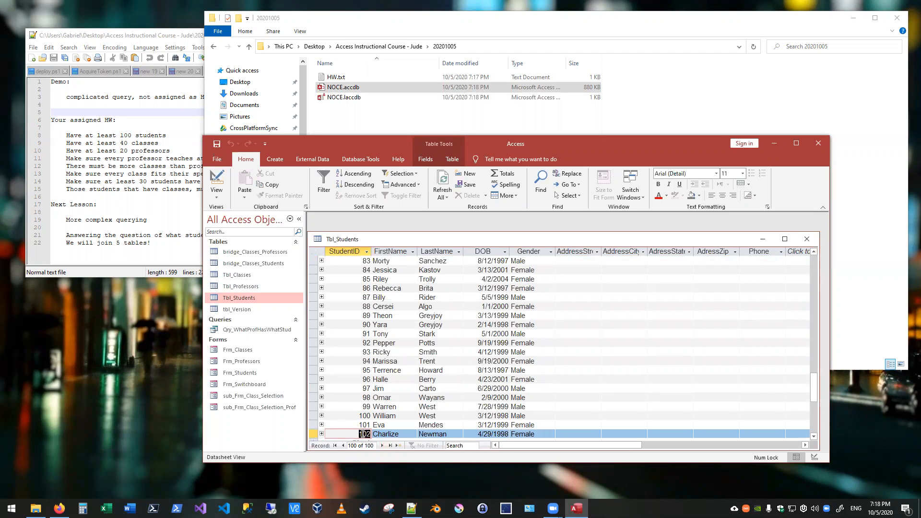
pyautogui.click(356, 434)
pyautogui.doubleClick(359, 434)
pyautogui.scroll(3, 366, 279)
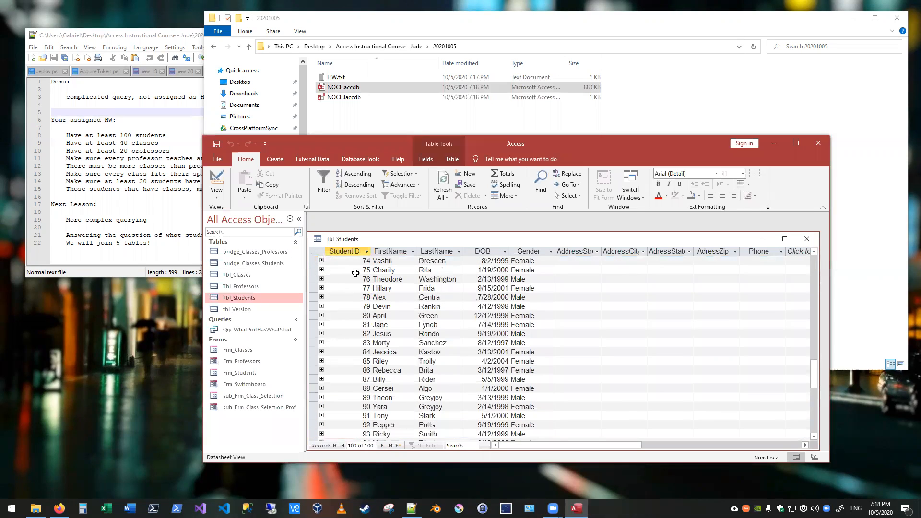
pyautogui.click(315, 270)
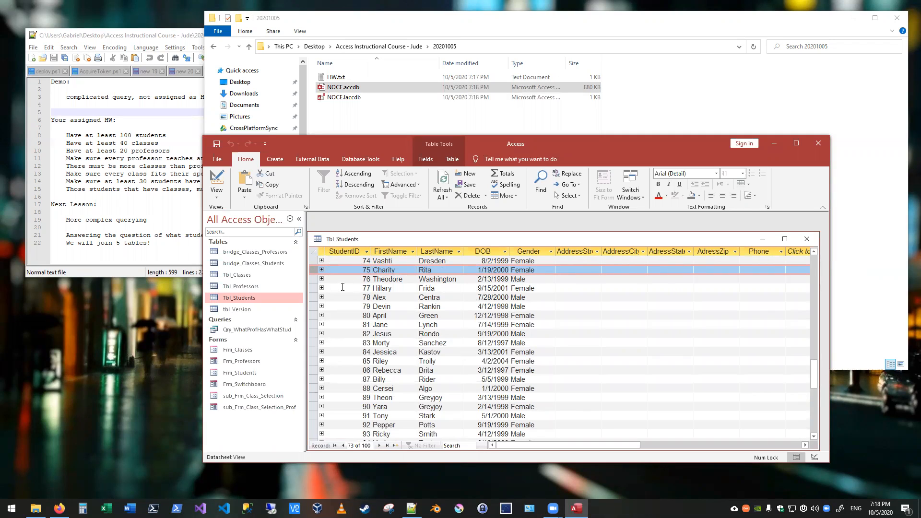
pyautogui.scroll(-6, 343, 284)
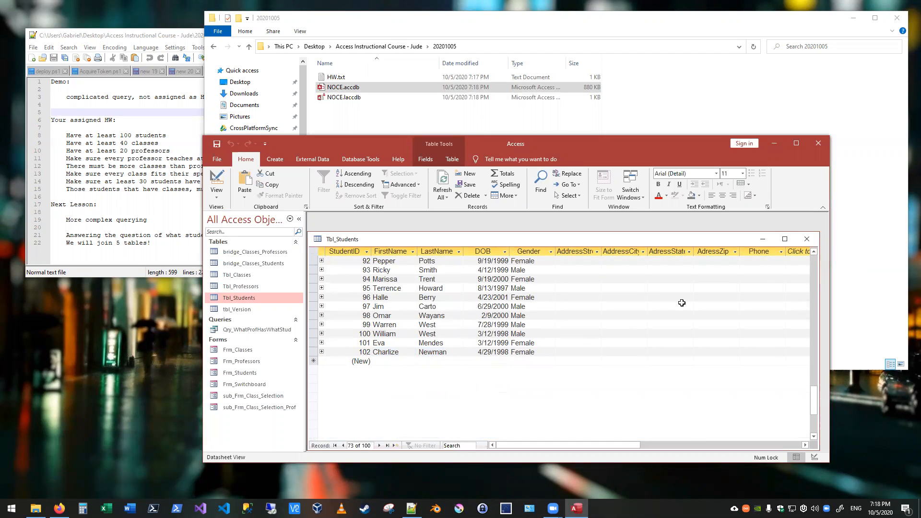
# Examine the StudentID column, the final student records and the new-record row, and close the Tbl_Students table
pyautogui.click(344, 336)
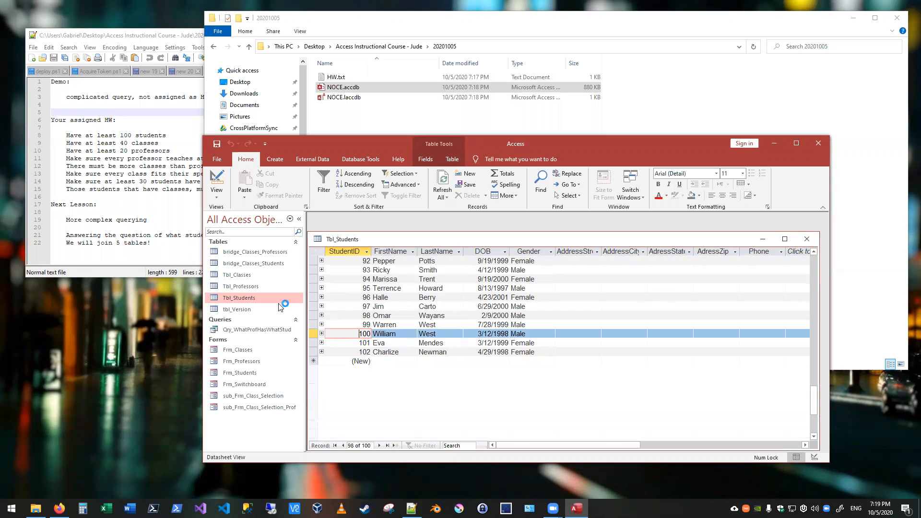
pyautogui.click(357, 250)
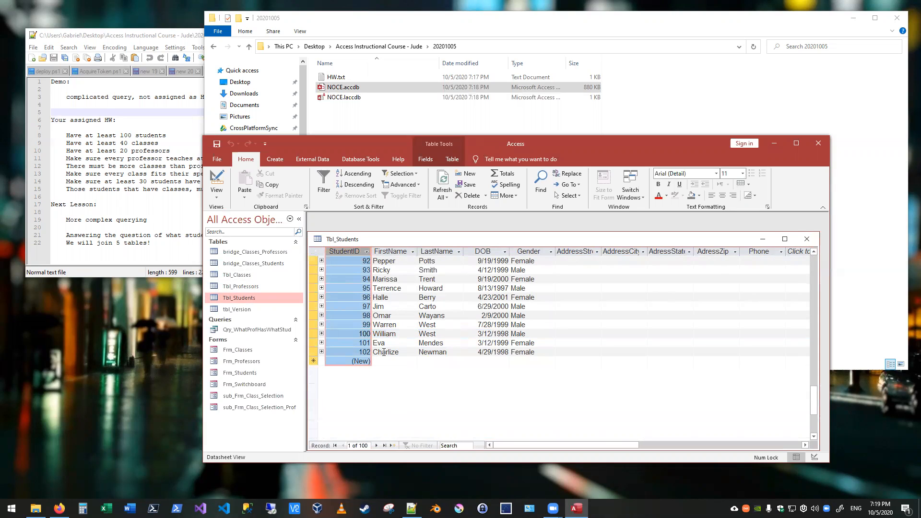
pyautogui.click(407, 350)
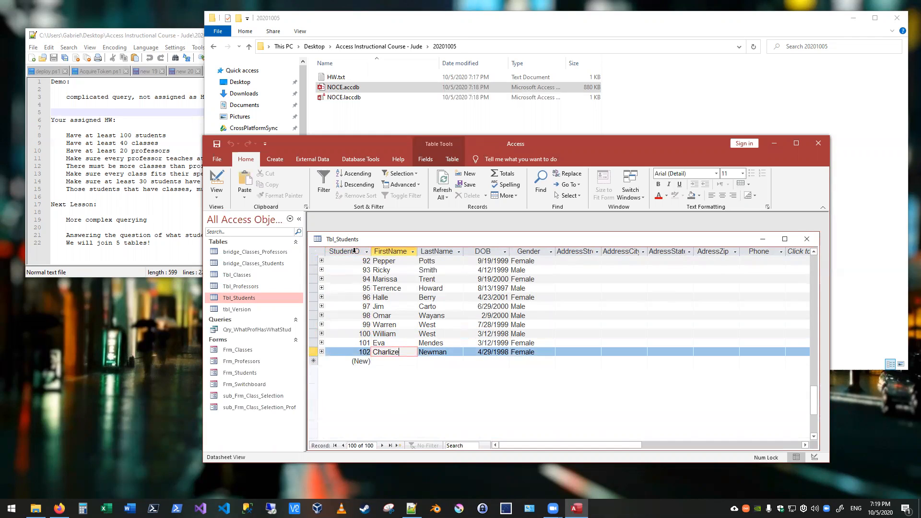
pyautogui.click(364, 261)
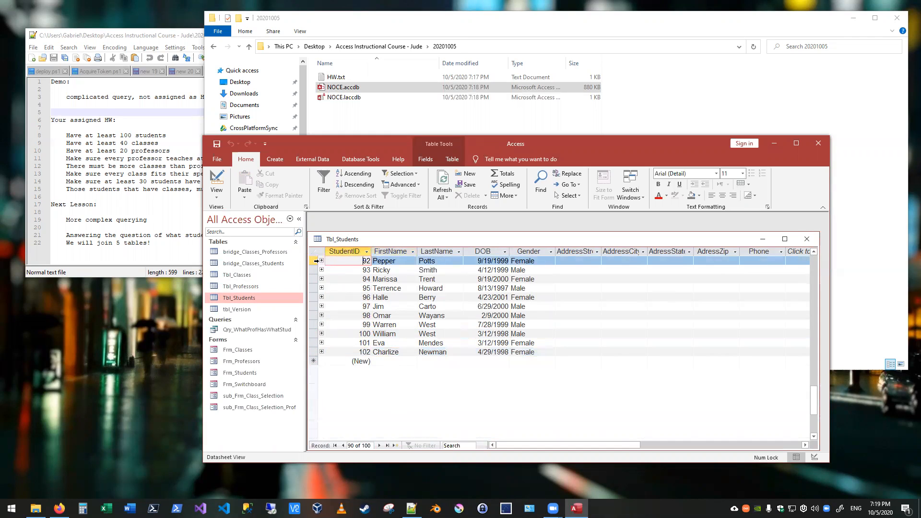
pyautogui.click(316, 260)
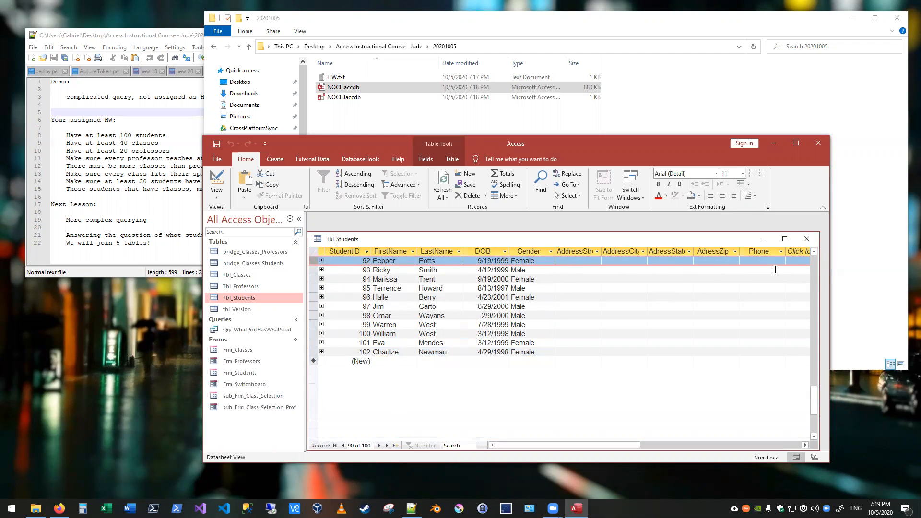
pyautogui.click(395, 361)
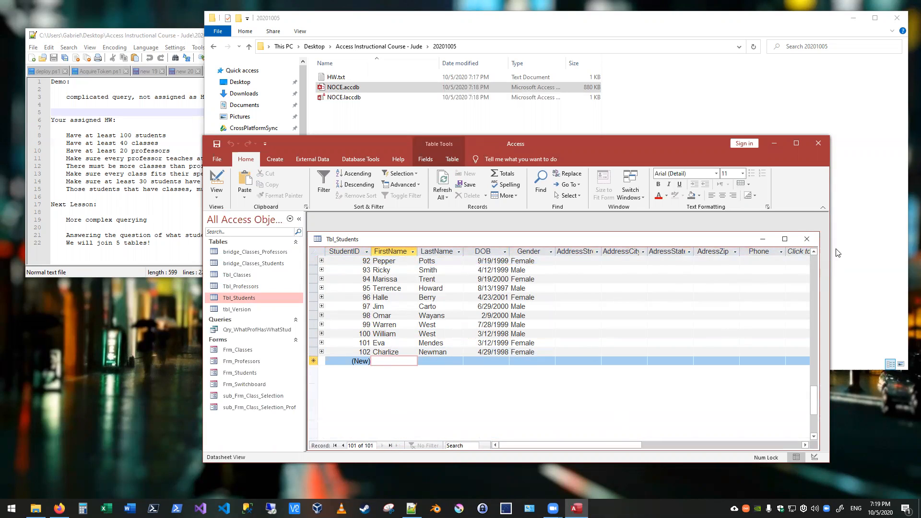
pyautogui.click(808, 240)
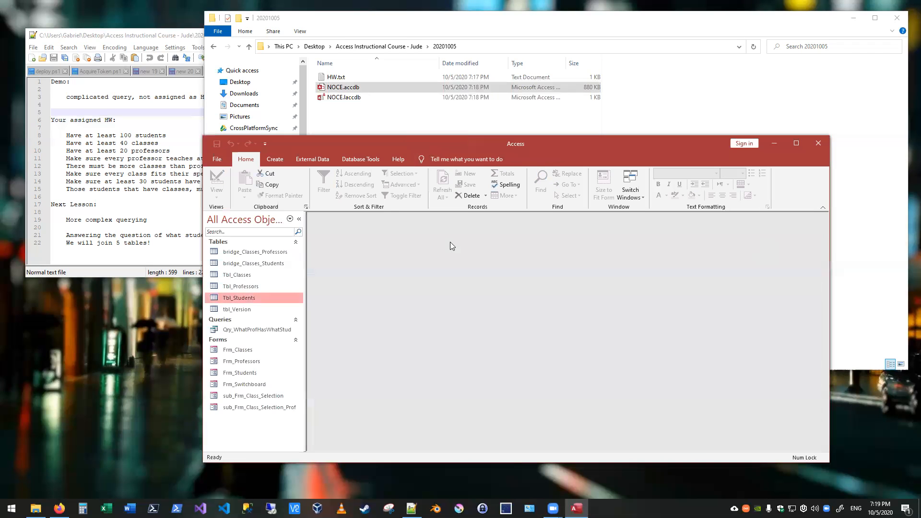
# Open the Tbl_Classes table, check its records through the end against the 40-class requirement, and close it
pyautogui.doubleClick(246, 274)
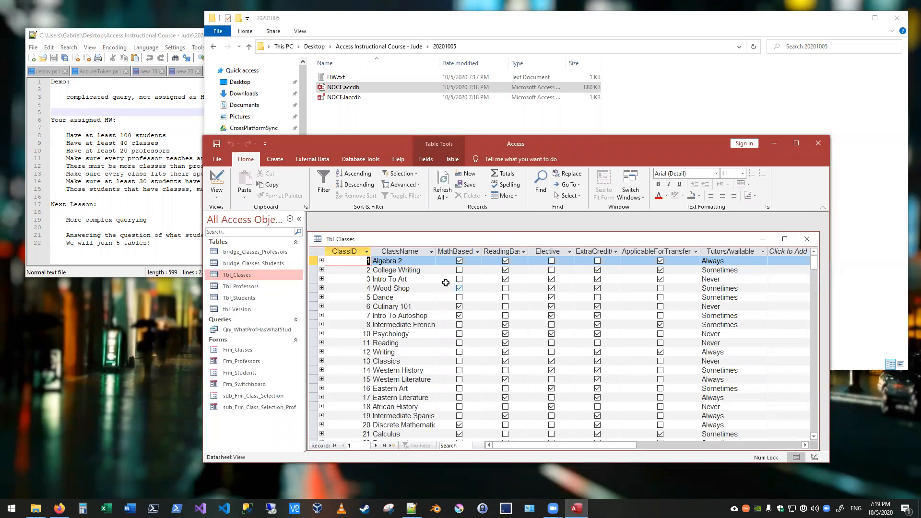
pyautogui.scroll(-4, 410, 296)
pyautogui.scroll(-5, 411, 297)
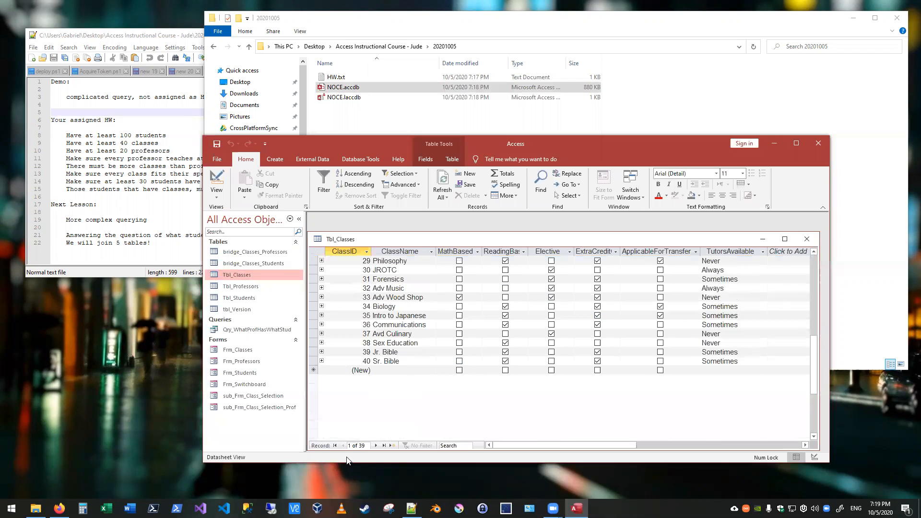
pyautogui.click(806, 239)
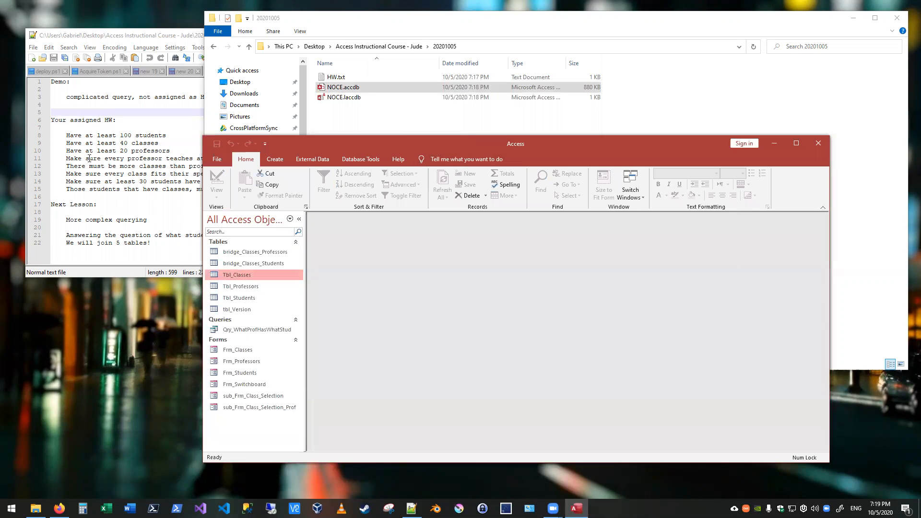
# Open the Tbl_Professors table and examine its records through the last one to check for at least 20 professors
pyautogui.doubleClick(259, 286)
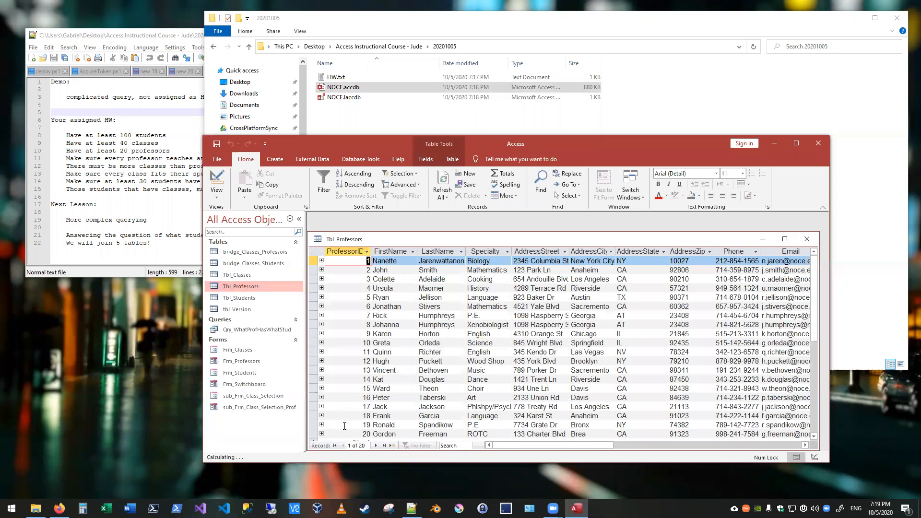
pyautogui.click(384, 445)
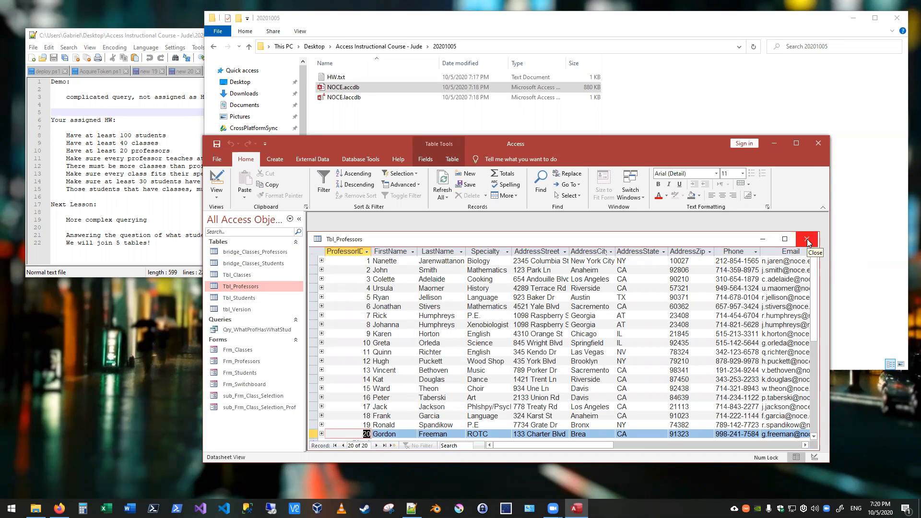
pyautogui.scroll(-1, 767, 335)
pyautogui.scroll(1, 654, 432)
pyautogui.click(654, 445)
pyautogui.moveTo(659, 446); pyautogui.dragTo(523, 436)
pyautogui.scroll(-2, 597, 312)
pyautogui.scroll(1, 597, 312)
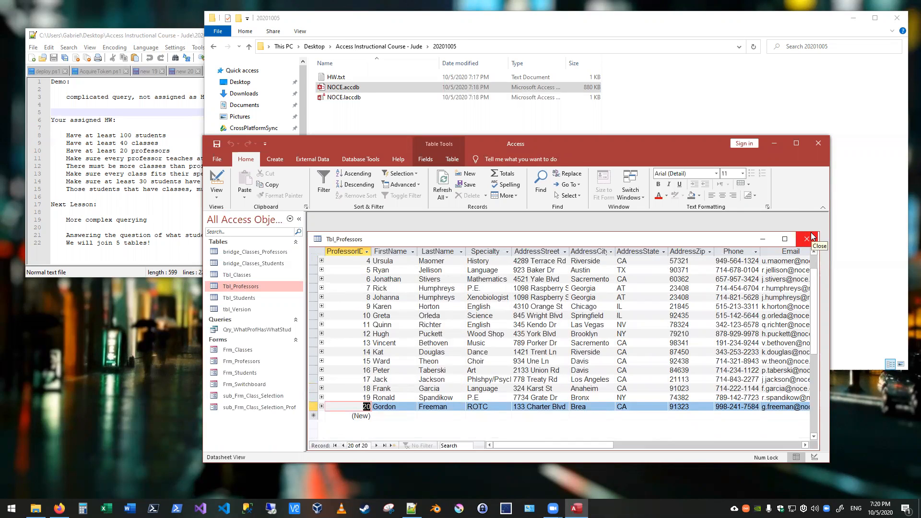
# Set AddressState to GA for professor records 7 and 8 in Tbl_Professors
pyautogui.click(633, 296)
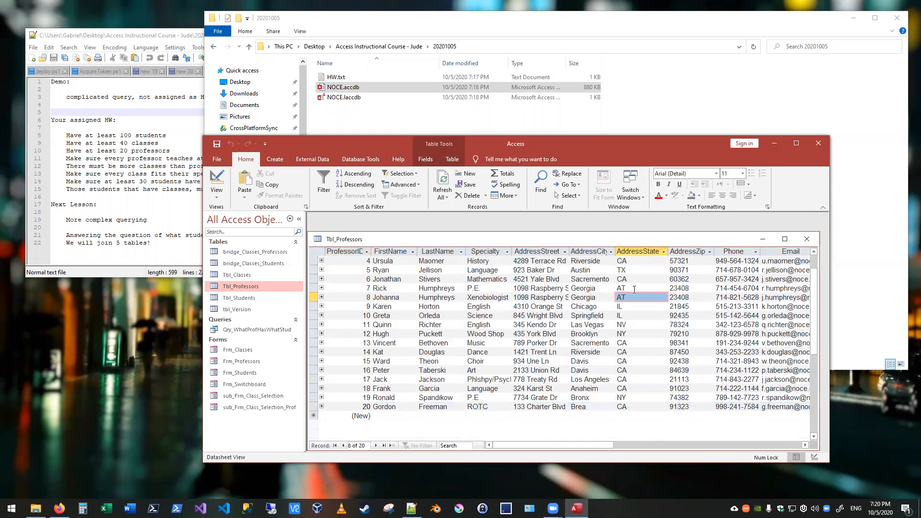
pyautogui.moveTo(633, 289); pyautogui.dragTo(613, 289)
pyautogui.write('GA')
pyautogui.click(631, 296)
pyautogui.doubleClick(631, 296)
pyautogui.write('GA')
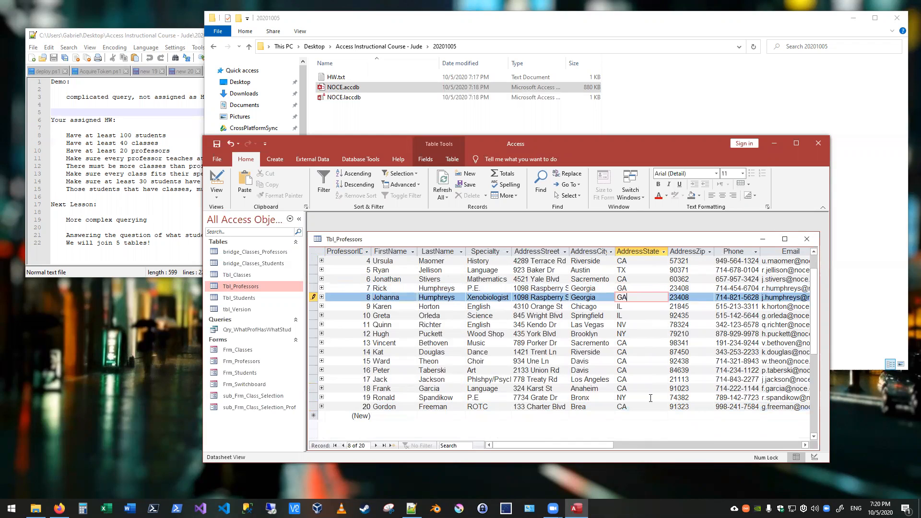
# Set AddressCity to Atlanta for professor records 7 and 8, and close the Tbl_Professors table
pyautogui.click(594, 290)
pyautogui.doubleClick(591, 288)
pyautogui.write('Atlanta')
pyautogui.doubleClick(587, 288)
pyautogui.hotkey('ctrl', 'c')
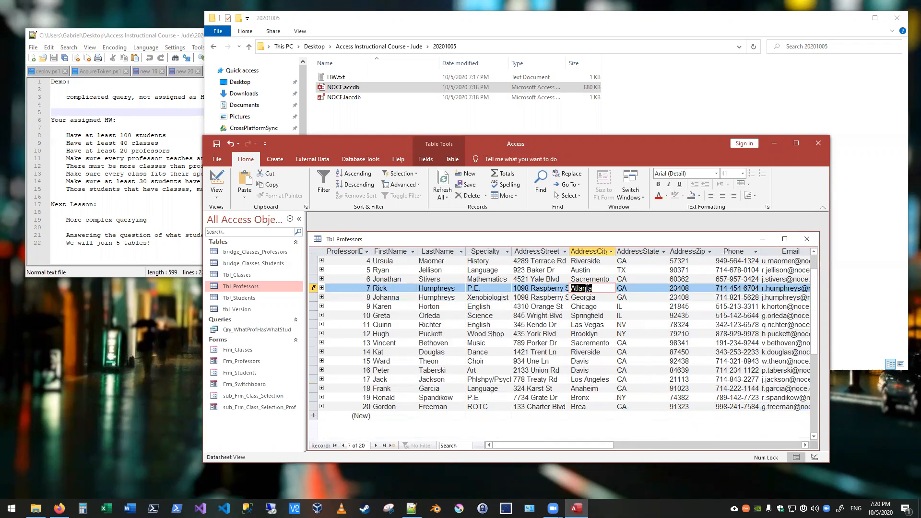
pyautogui.click(595, 303)
pyautogui.doubleClick(590, 298)
pyautogui.hotkey('ctrl', 'v')
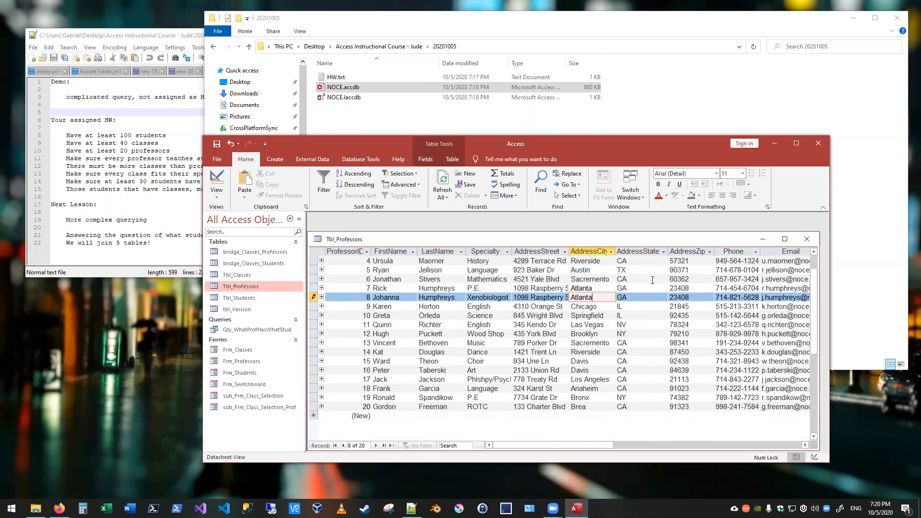
pyautogui.scroll(1, 661, 296)
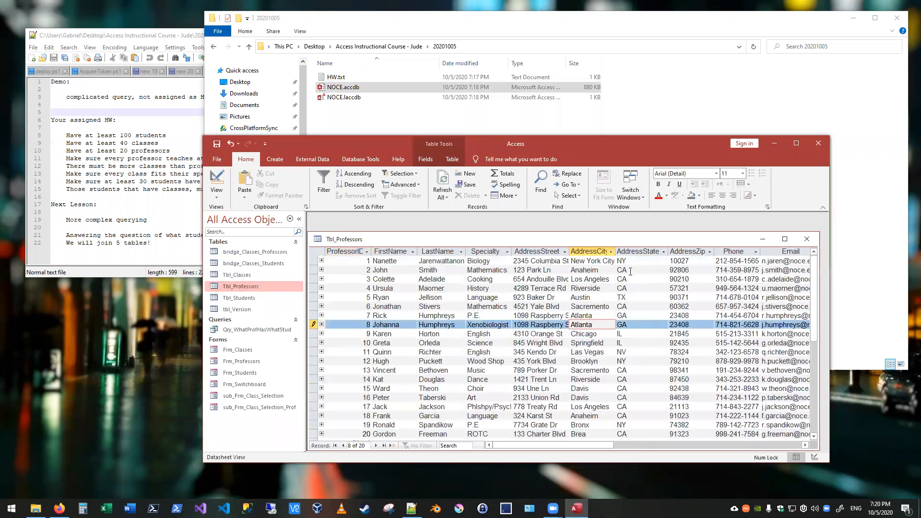
pyautogui.click(623, 269)
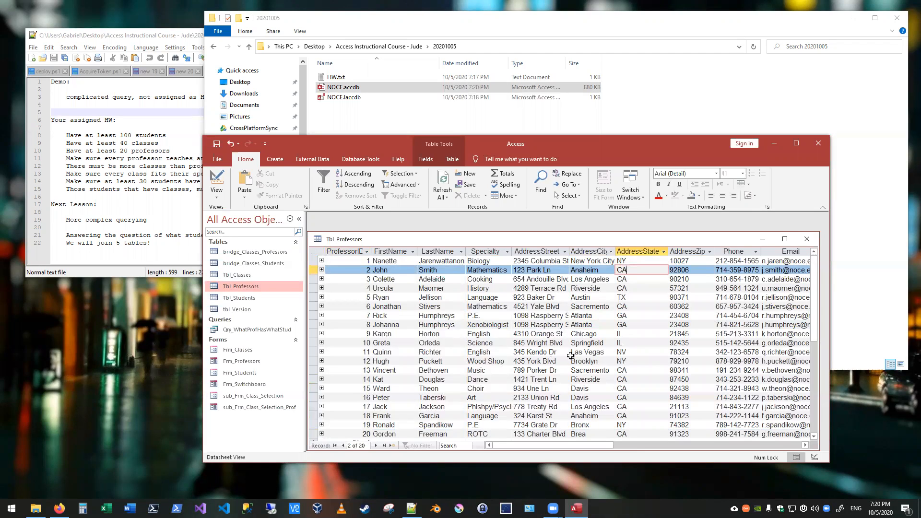
pyautogui.click(806, 236)
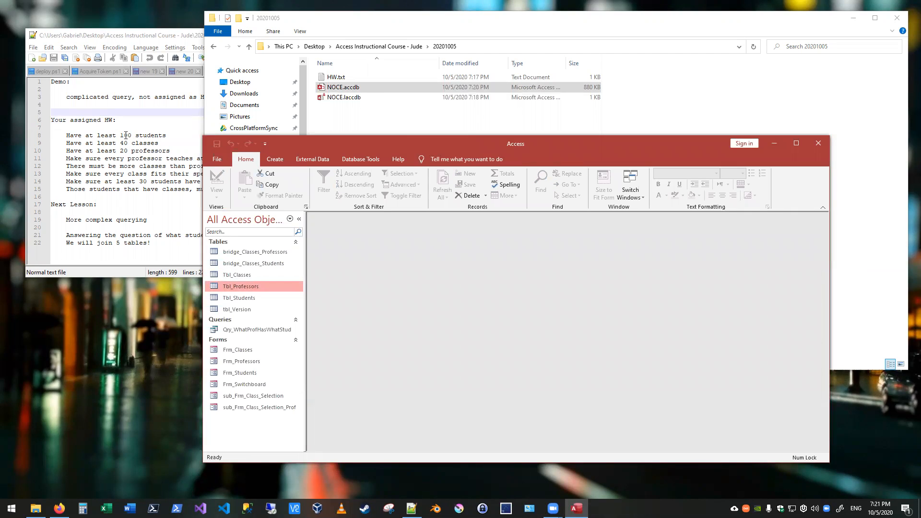
# Switch to HW.txt in Notepad++, highlight the line "Make sure every professor teaches at least 1 class", and return to Access
pyautogui.click(143, 158)
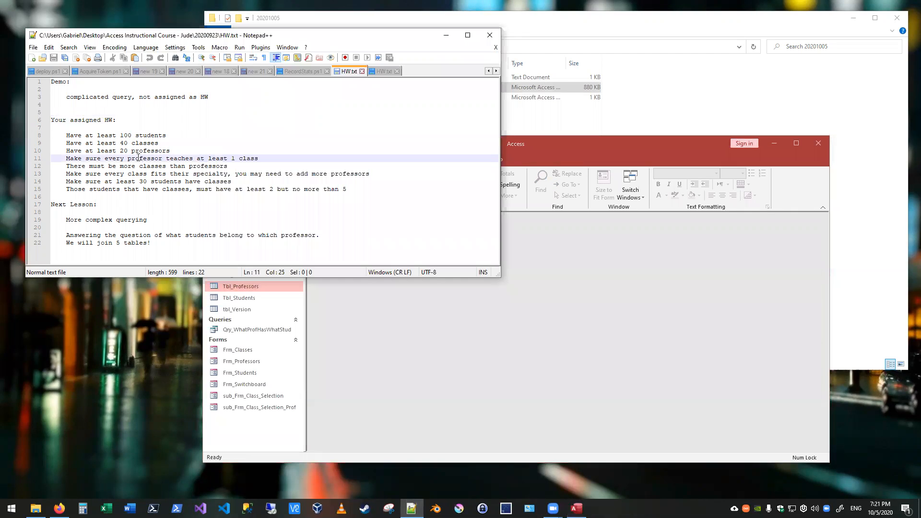
pyautogui.moveTo(259, 158); pyautogui.dragTo(66, 159)
pyautogui.click(369, 305)
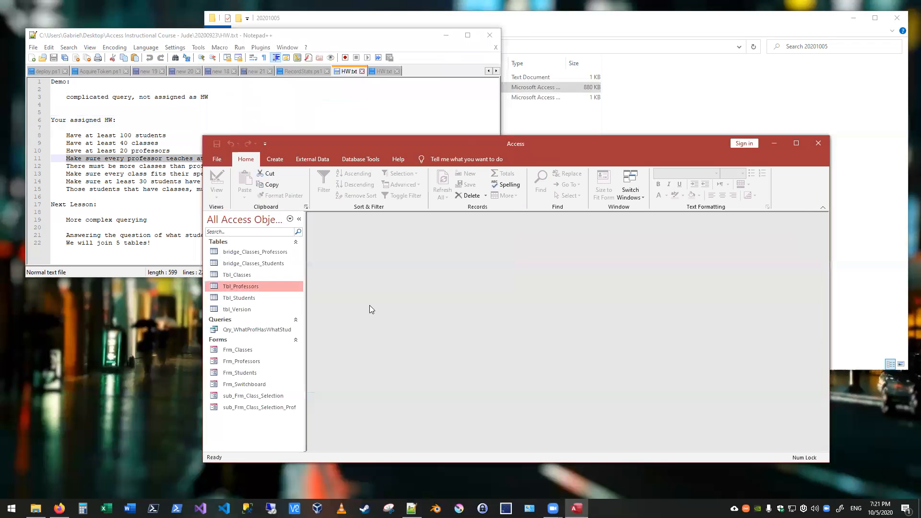
# Open the Frm_Professors form and enlarge the Access window around it
pyautogui.doubleClick(254, 360)
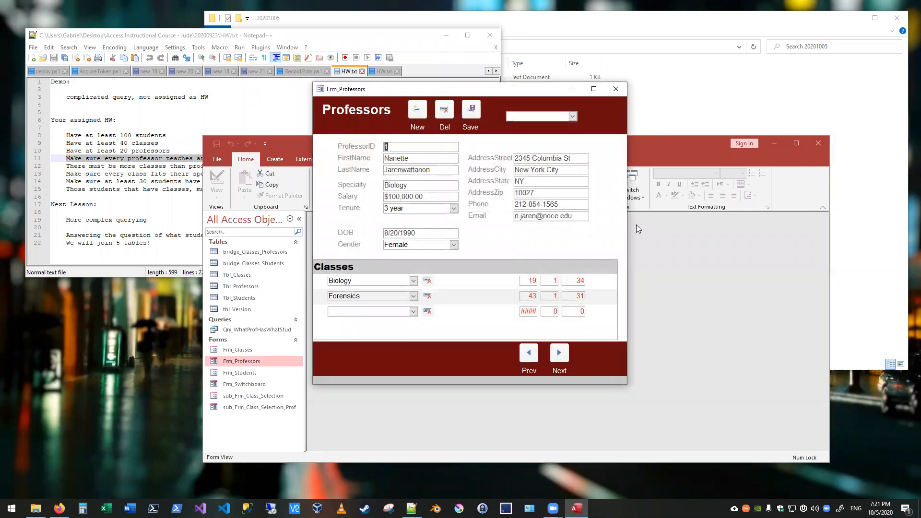
pyautogui.moveTo(658, 135); pyautogui.dragTo(658, 21)
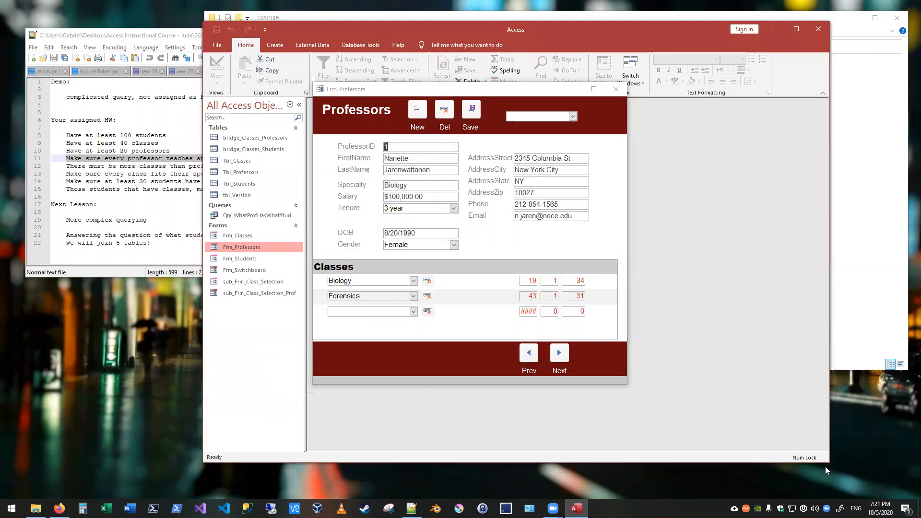
pyautogui.moveTo(825, 463); pyautogui.dragTo(906, 490)
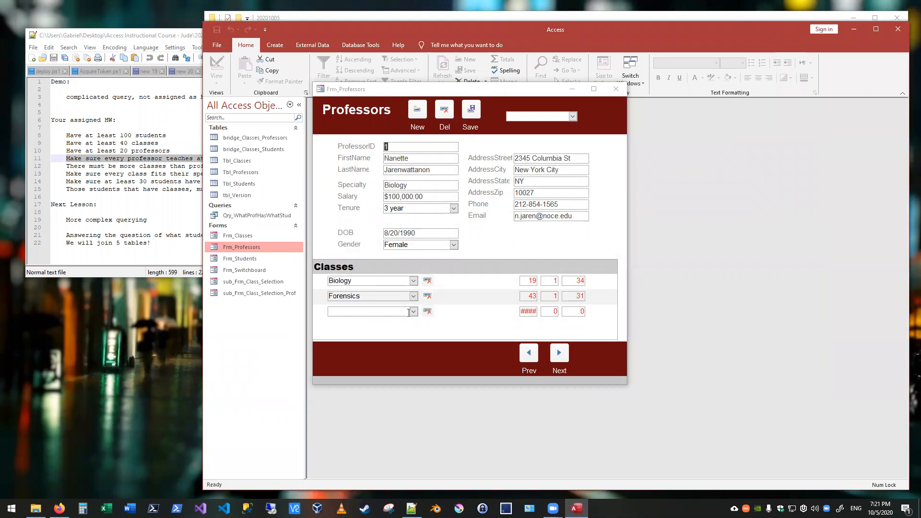
# Go through all the professor records in Frm_Professors to examine the classes assigned to each one, and dismiss the end-of-records alert
pyautogui.click(559, 354)
pyautogui.click(559, 354)
pyautogui.click(559, 353)
pyautogui.click(559, 353)
pyautogui.click(559, 354)
pyautogui.click(560, 353)
pyautogui.click(559, 354)
pyautogui.click(559, 353)
pyautogui.click(559, 354)
pyautogui.click(559, 353)
pyautogui.click(559, 353)
pyautogui.click(559, 354)
pyautogui.click(560, 354)
pyautogui.click(559, 354)
pyautogui.click(559, 353)
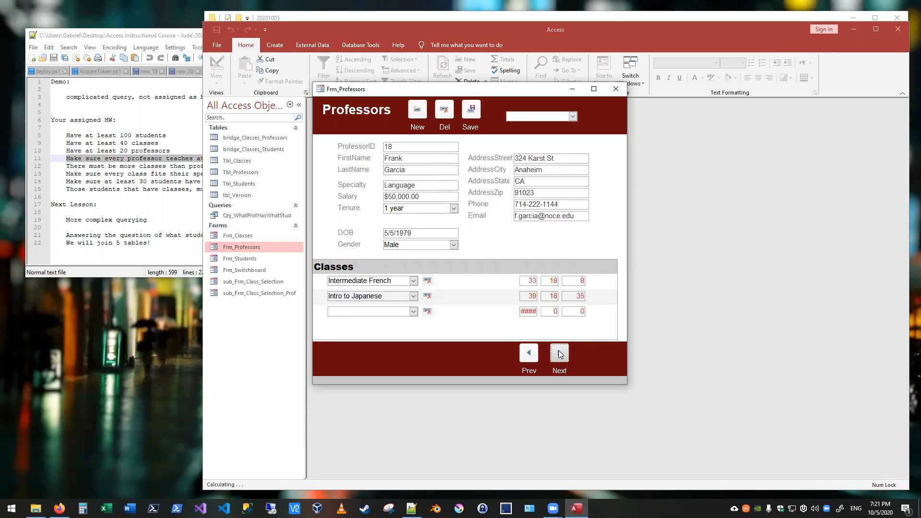
pyautogui.click(559, 354)
pyautogui.click(560, 354)
pyautogui.click(549, 211)
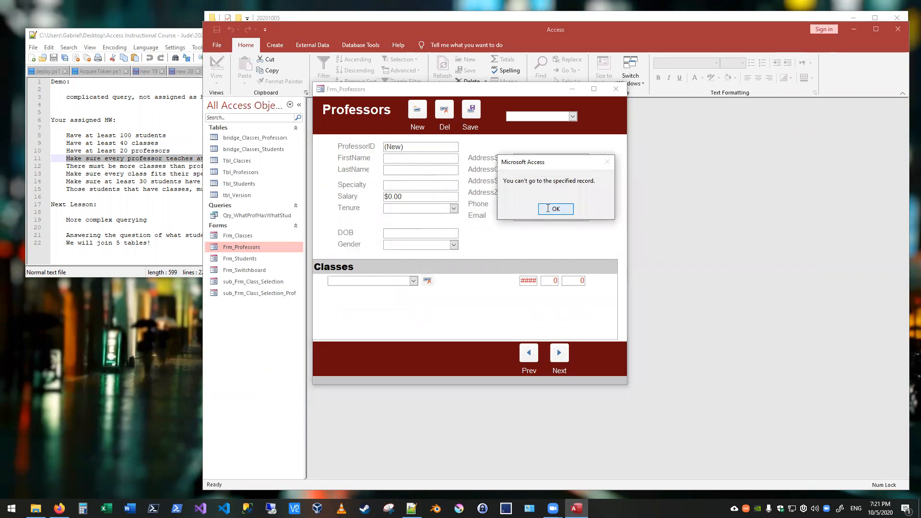
# Close the Frm_Professors form, highlight "There must be more classes than professors" in HW.txt in Notepad++, and return to Access
pyautogui.click(528, 360)
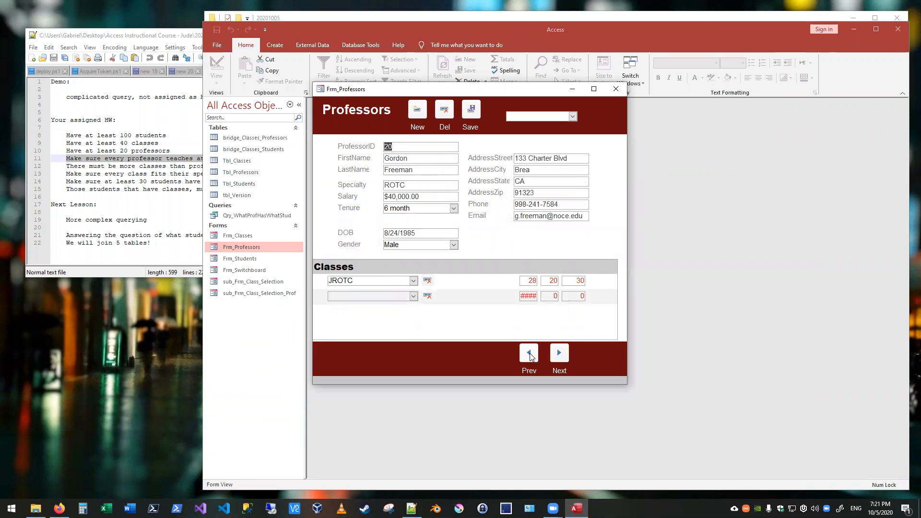
pyautogui.click(529, 359)
pyautogui.click(616, 90)
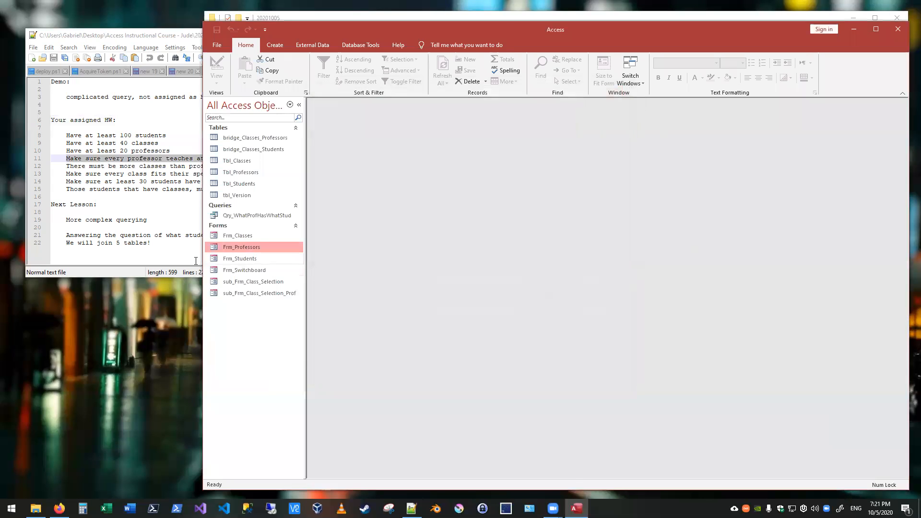
pyautogui.click(166, 166)
pyautogui.moveTo(66, 166); pyautogui.dragTo(246, 165)
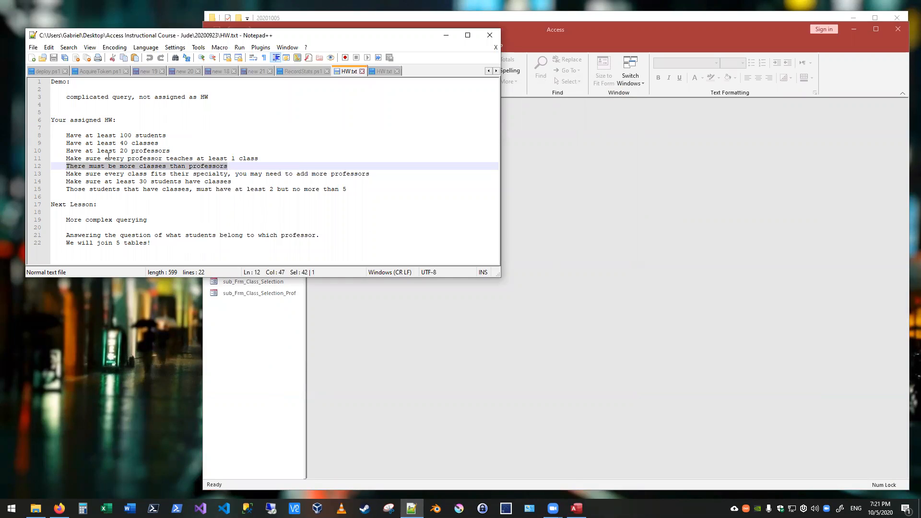
pyautogui.click(341, 372)
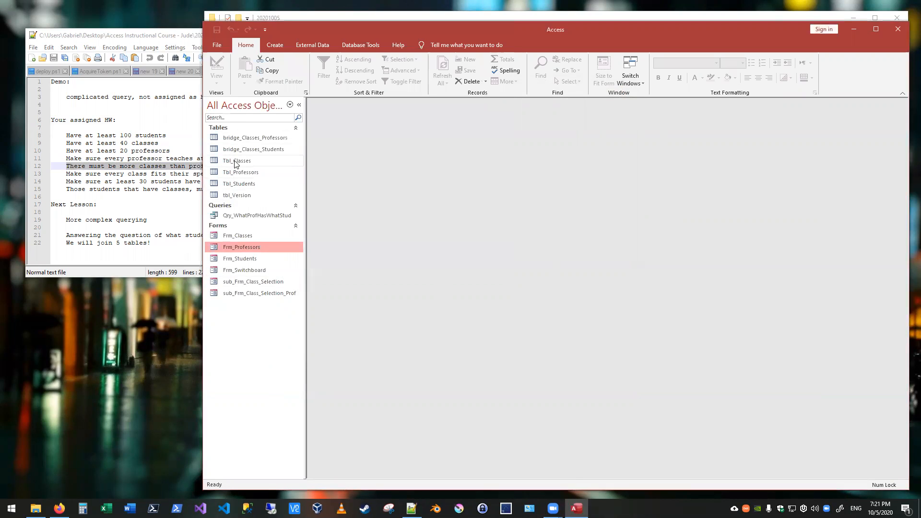
# In HW.txt in Notepad++, highlight the requirements from "Have at least 100 students" to "There must be more classes than professors"
pyautogui.click(120, 160)
pyautogui.moveTo(263, 158); pyautogui.dragTo(54, 158)
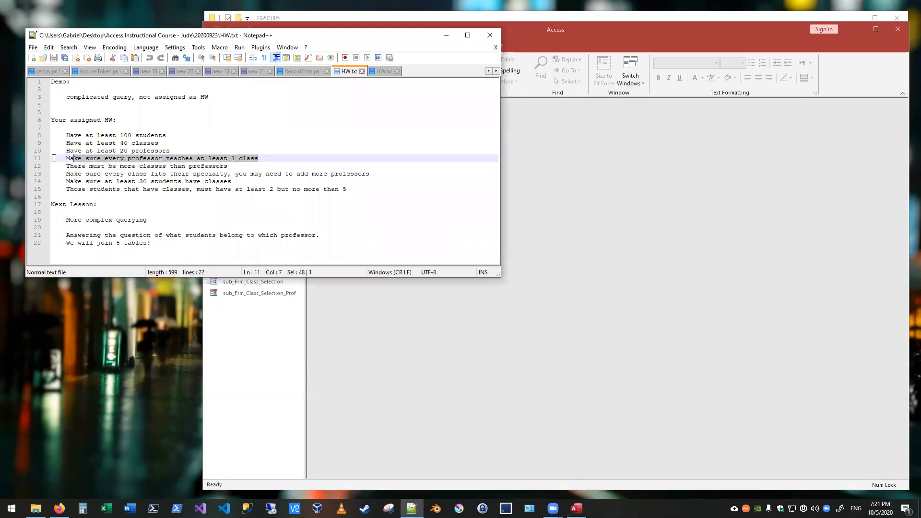
pyautogui.press('Down')
pyautogui.press('End')
pyautogui.hotkey('shift', 'Up')
pyautogui.hotkey('shift', 'Up')
pyautogui.hotkey('shift', 'Up')
pyautogui.hotkey('shift', 'Up')
pyautogui.hotkey('shift', 'Up')
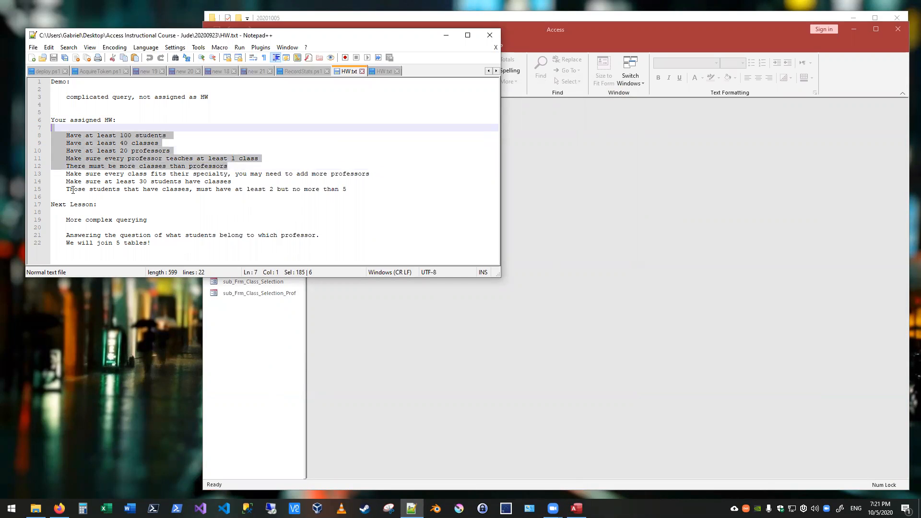
# Highlight the requirement that every class fits the professors' specialty, and open the Frm_Professors form in Access
pyautogui.moveTo(66, 174); pyautogui.dragTo(428, 177)
pyautogui.click(662, 198)
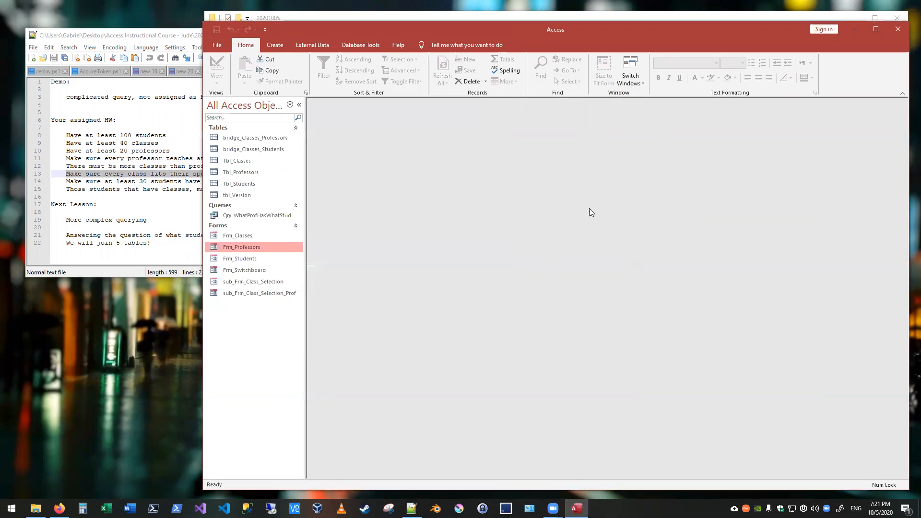
pyautogui.doubleClick(249, 247)
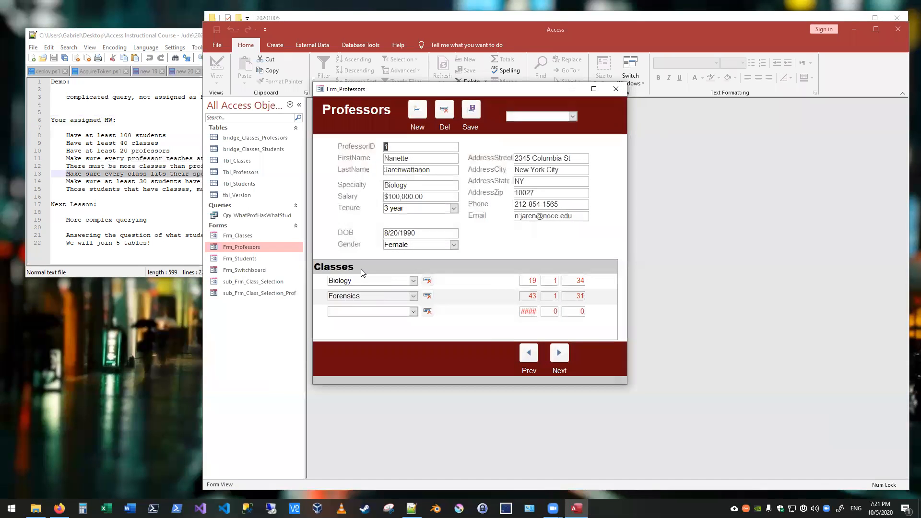
# Go through professor records 1 to 8 to compare each specialty with the assigned classes
pyautogui.click(555, 360)
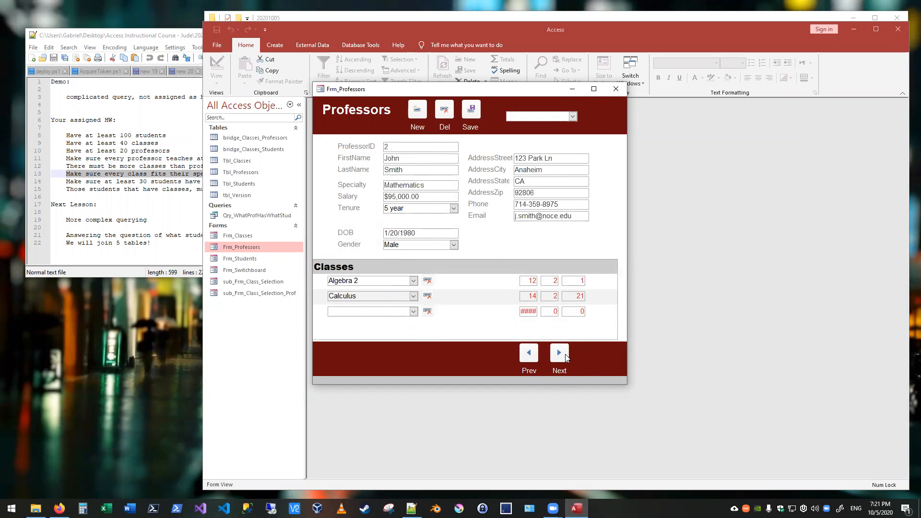
pyautogui.click(565, 354)
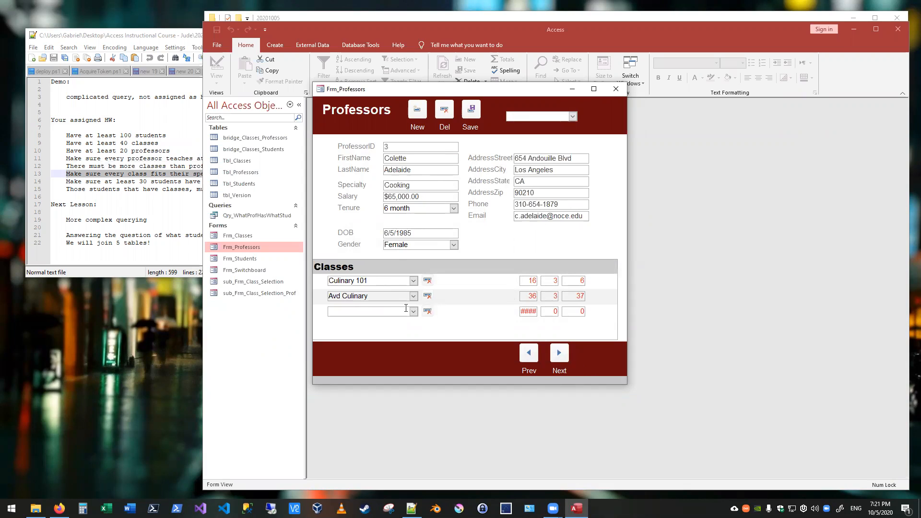
pyautogui.click(565, 353)
pyautogui.click(563, 354)
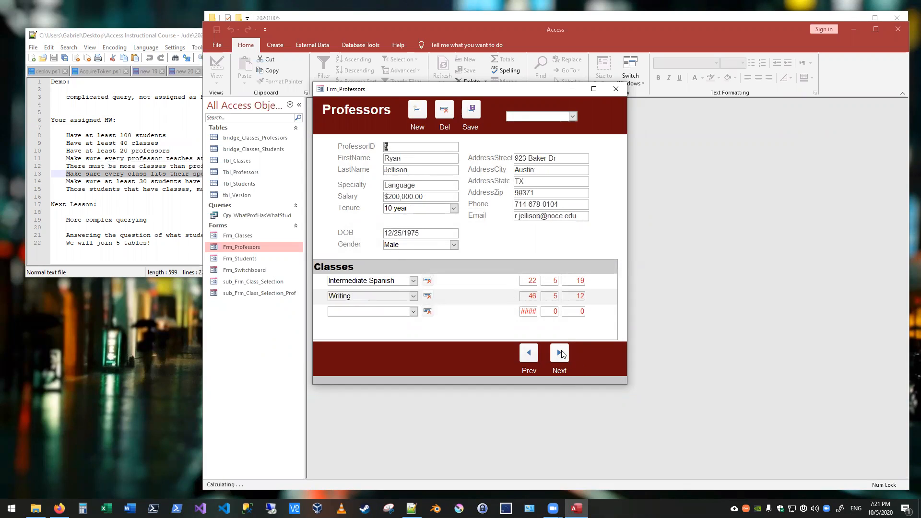
pyautogui.click(560, 353)
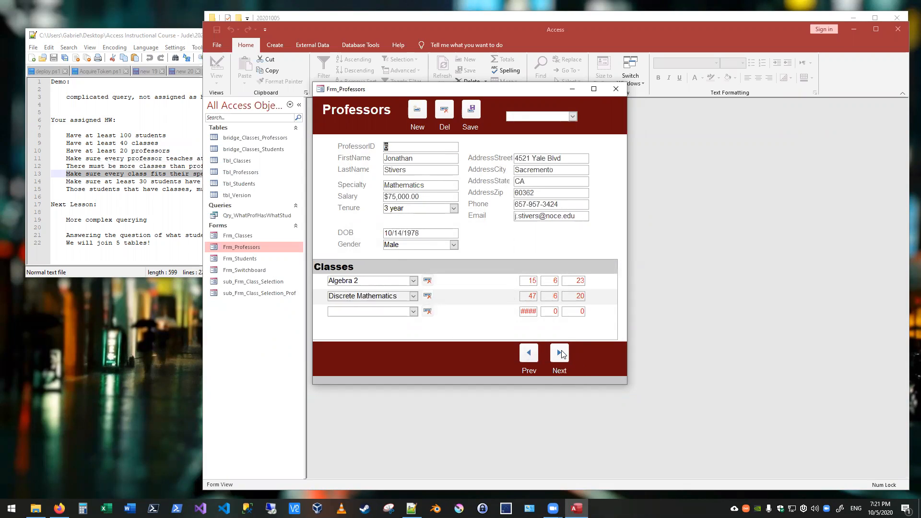
pyautogui.click(562, 354)
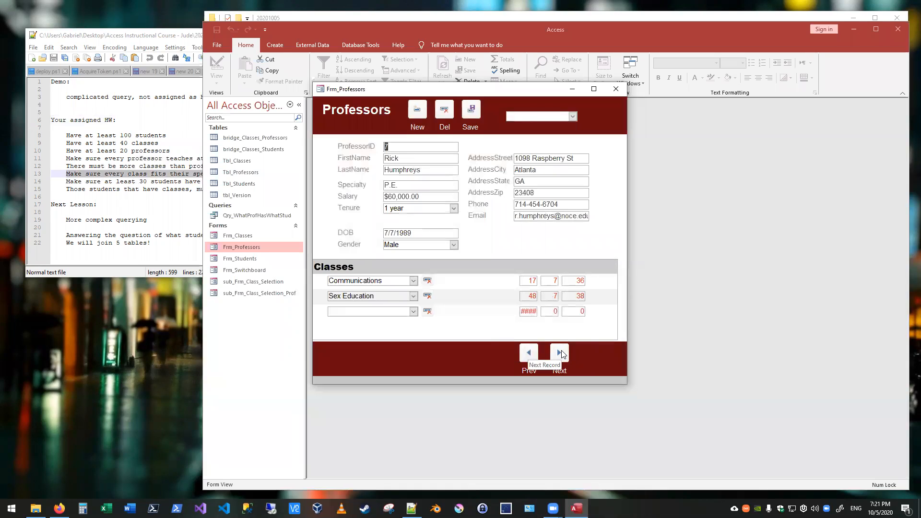
pyautogui.moveTo(392, 281); pyautogui.dragTo(297, 281)
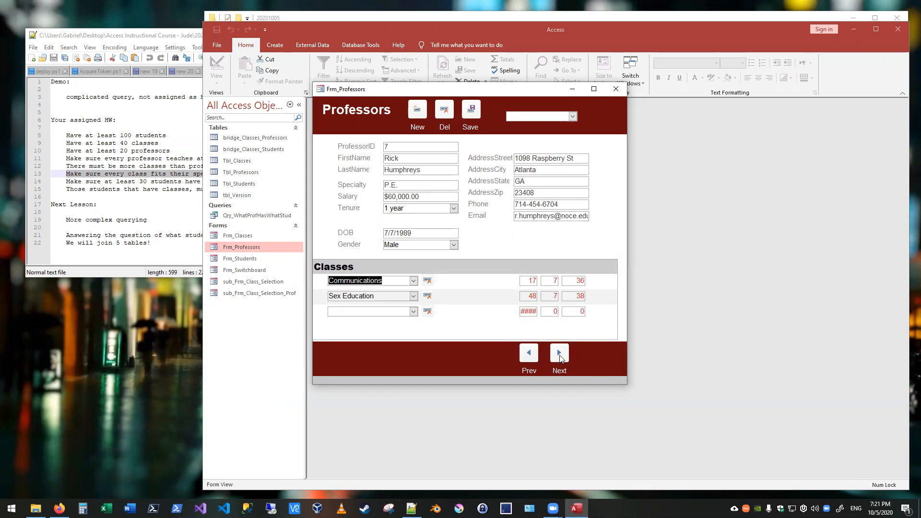
pyautogui.click(559, 353)
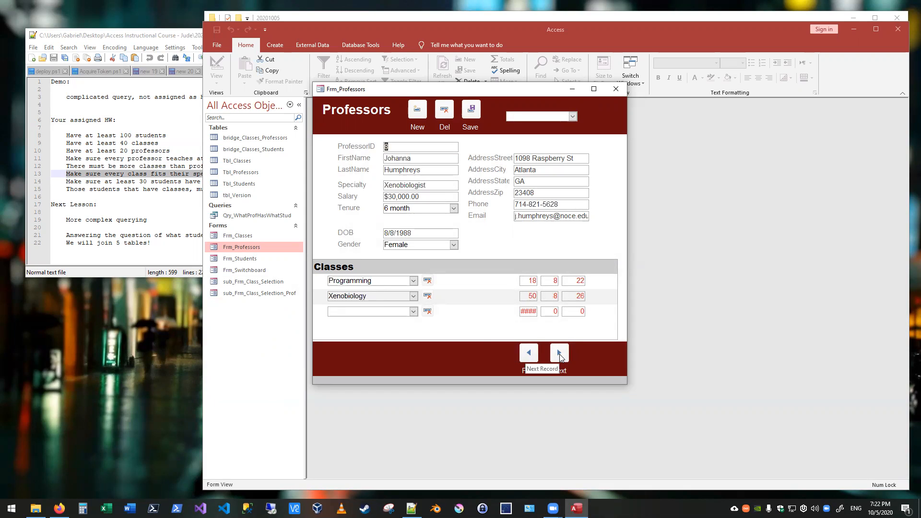
# Recheck professor records 7 and 8, examining the Tenure options of record 7 and the specialty and classes of record 8
pyautogui.click(528, 355)
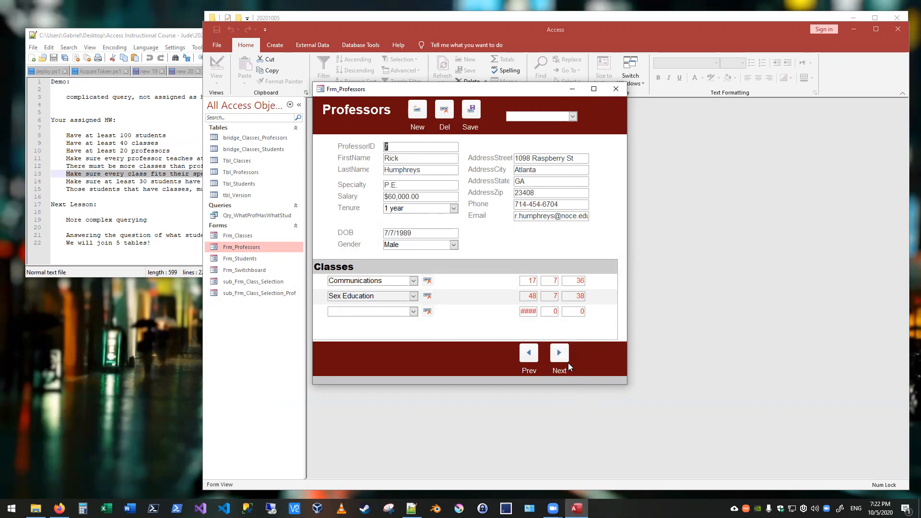
pyautogui.click(453, 208)
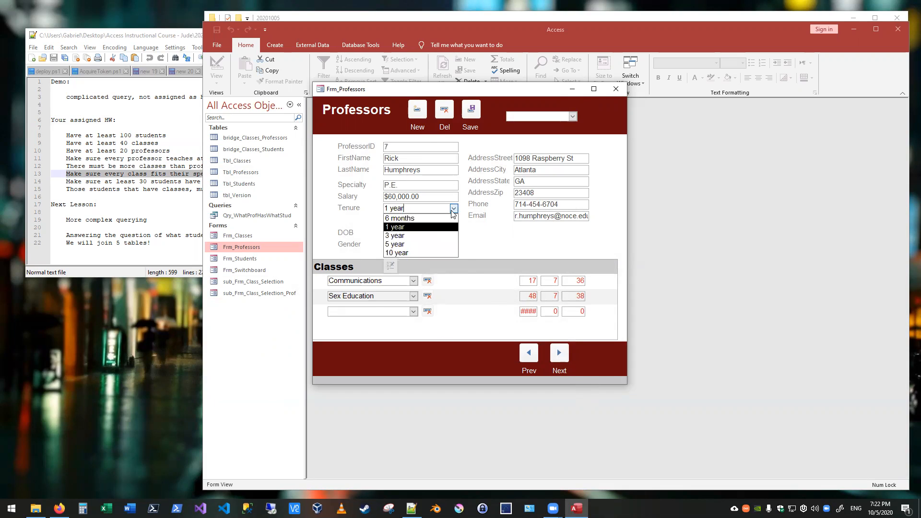
pyautogui.click(454, 209)
pyautogui.click(559, 353)
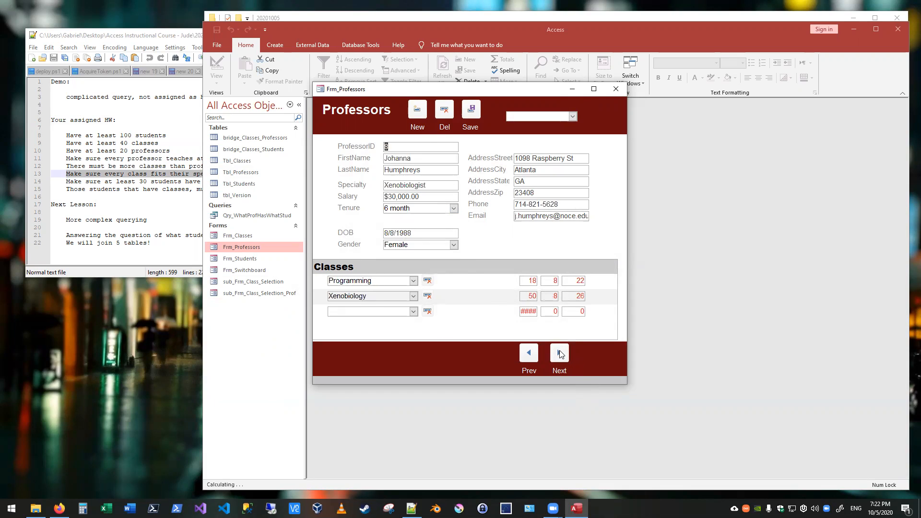
pyautogui.moveTo(423, 197); pyautogui.dragTo(386, 189)
pyautogui.click(444, 201)
pyautogui.moveTo(372, 280); pyautogui.dragTo(329, 281)
pyautogui.click(367, 296)
# Continue through the professor records and set the Specialty of record 11 to Literature
pyautogui.click(558, 351)
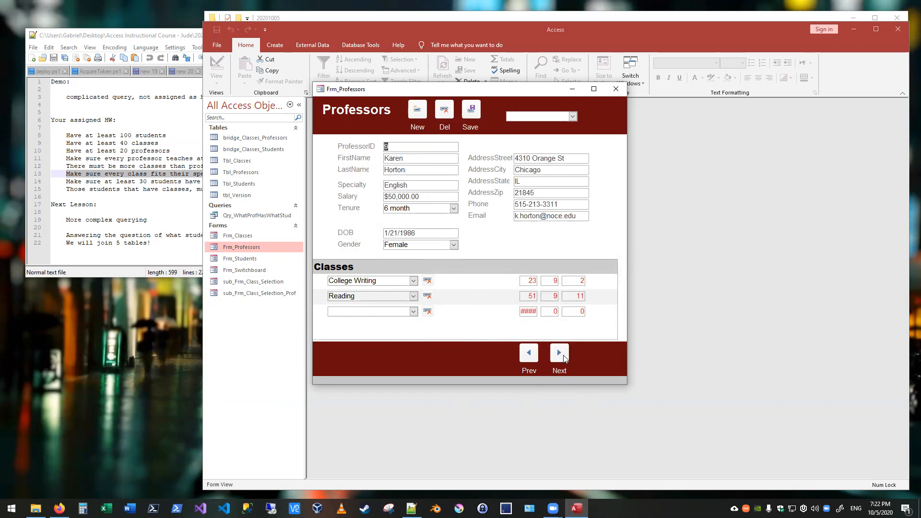
pyautogui.click(560, 356)
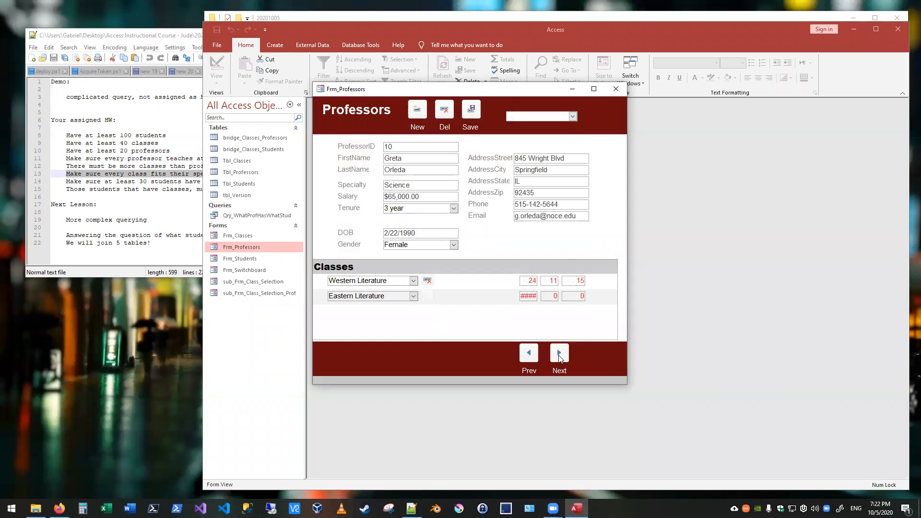
pyautogui.click(559, 354)
pyautogui.click(559, 357)
pyautogui.click(528, 355)
pyautogui.doubleClick(415, 186)
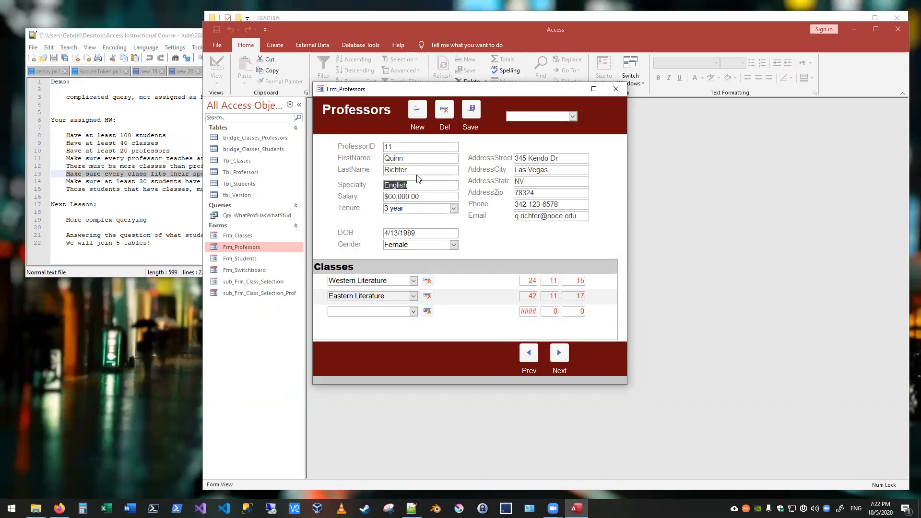
pyautogui.click(424, 184)
pyautogui.click(353, 185)
pyautogui.write('Literature')
pyautogui.click(560, 353)
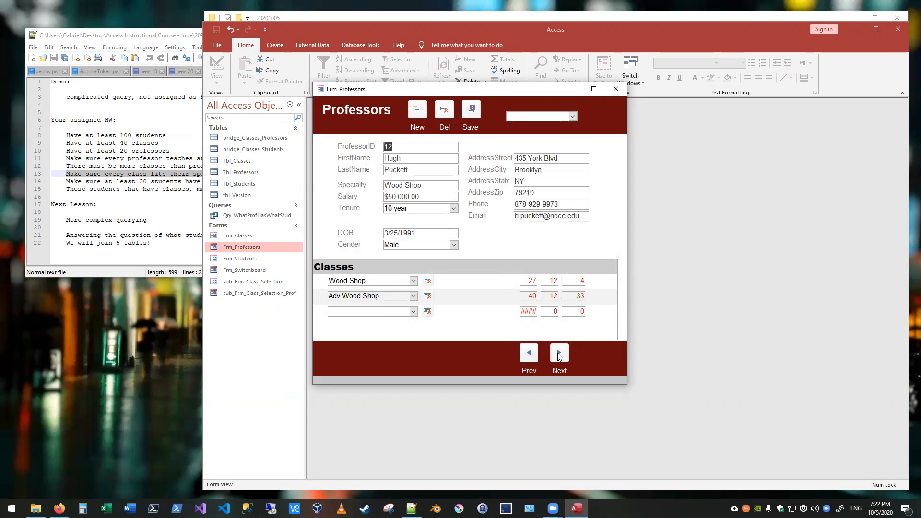
# Examine whether the classes of professor records 13 to 15 match their specialties
pyautogui.click(558, 354)
pyautogui.click(558, 354)
pyautogui.click(531, 355)
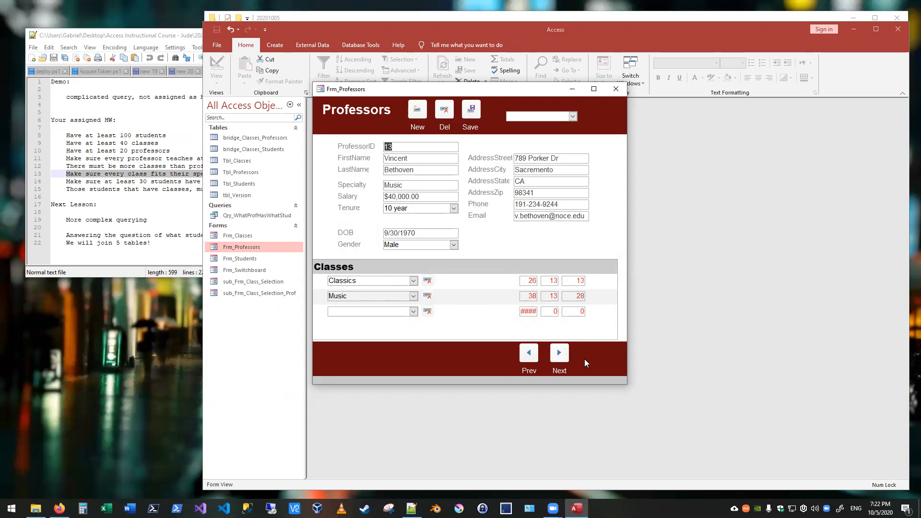
pyautogui.click(564, 356)
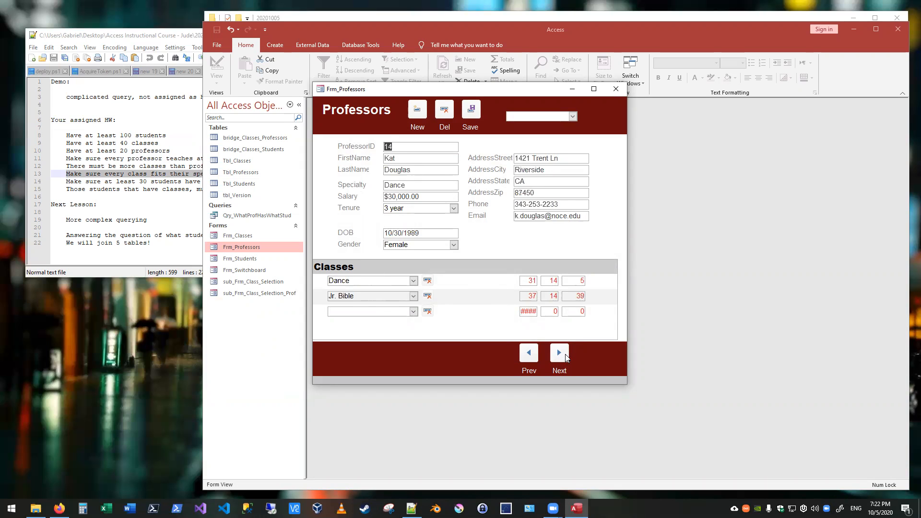
pyautogui.click(565, 356)
pyautogui.click(529, 355)
pyautogui.click(422, 188)
pyautogui.click(577, 296)
pyautogui.click(560, 355)
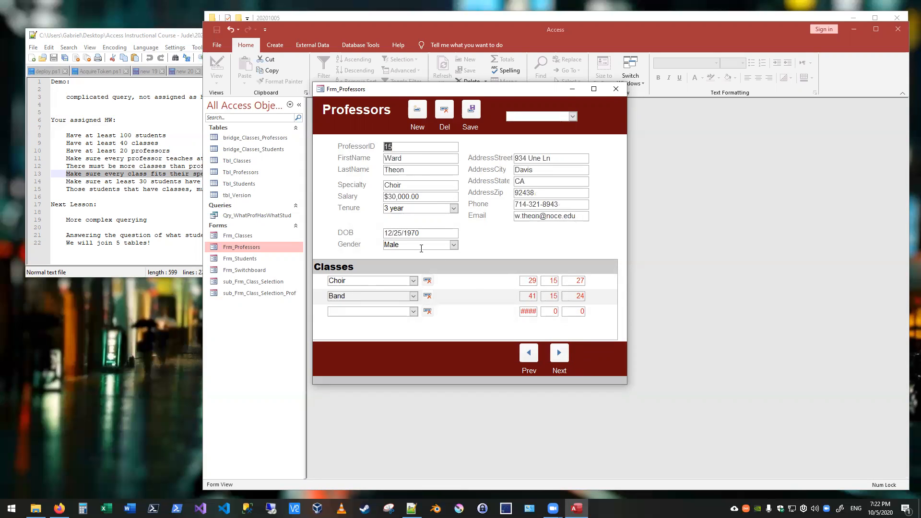
# Set the Specialty of professor record 15 to Music and advance to the following record
pyautogui.click(366, 184)
pyautogui.write('Music')
pyautogui.click(583, 356)
pyautogui.click(560, 354)
# Check the specialty in professor record 17 and set the Specialty of record 18 to Linguistics
pyautogui.click(560, 353)
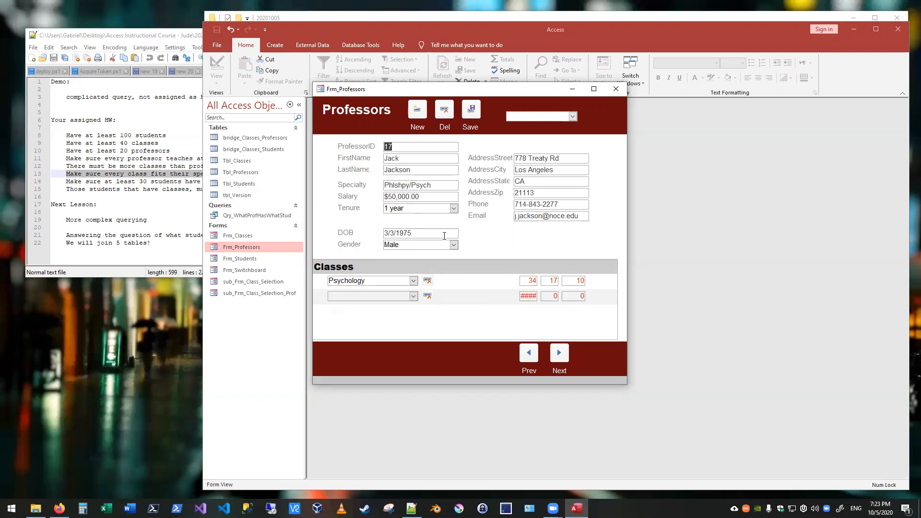
pyautogui.click(433, 185)
pyautogui.click(560, 354)
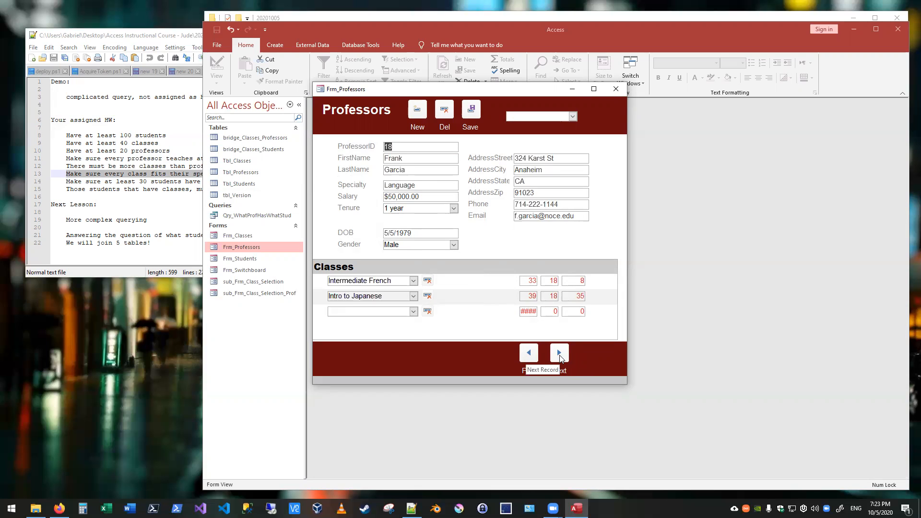
pyautogui.moveTo(414, 186); pyautogui.dragTo(343, 171)
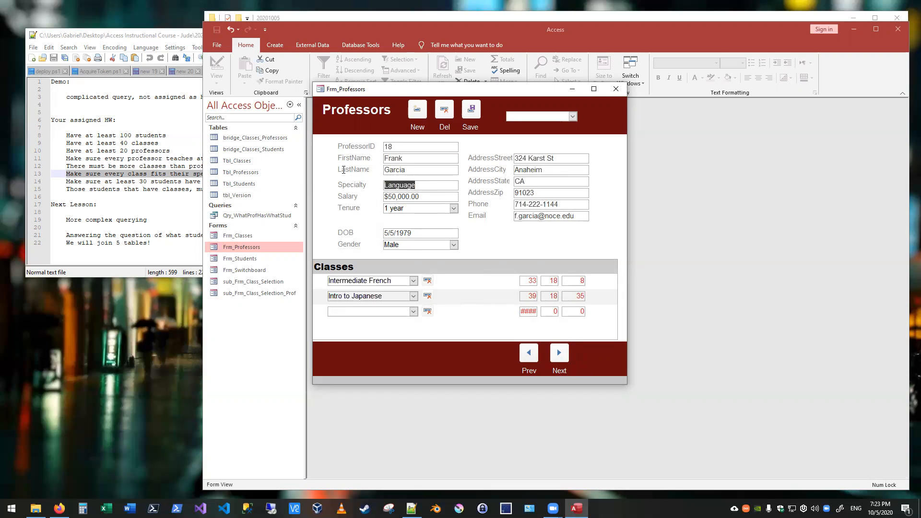
pyautogui.write('Linguistics')
pyautogui.click(559, 354)
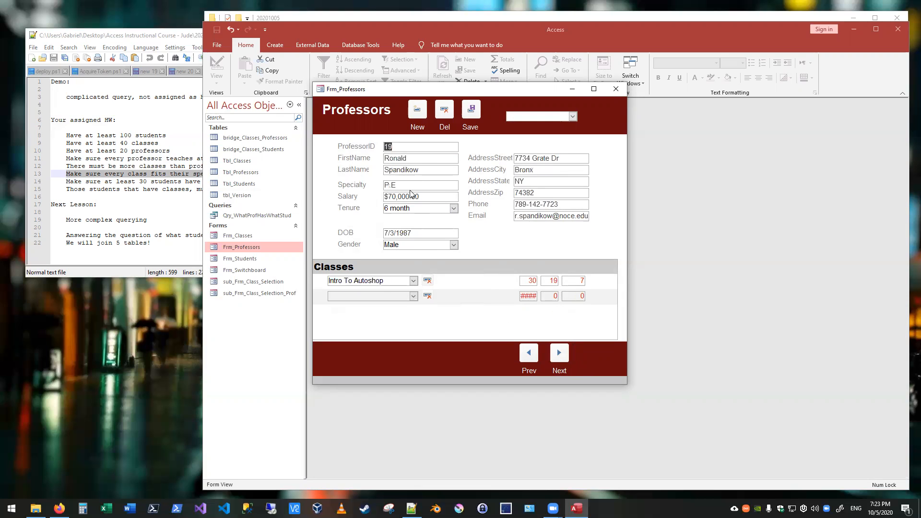
# Advance past the last professor record and close the Frm_Professors form
pyautogui.click(566, 351)
pyautogui.click(565, 353)
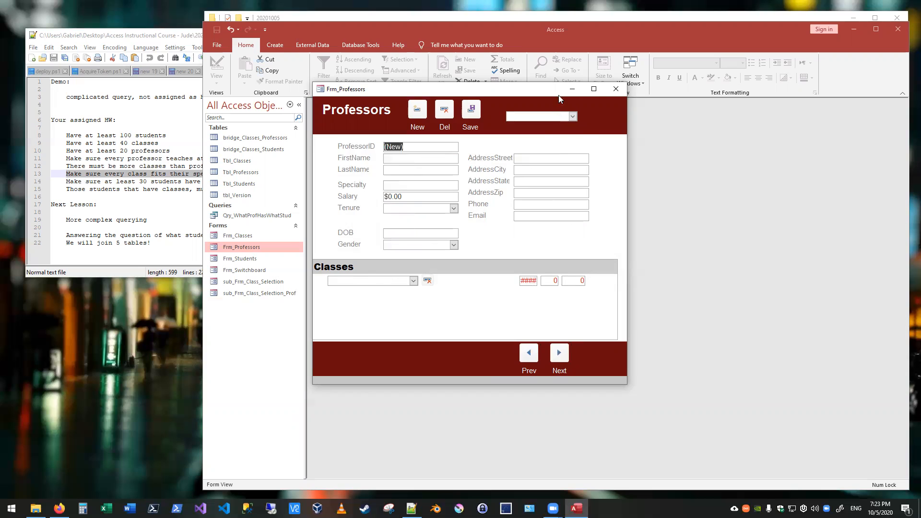
pyautogui.click(617, 90)
# Switch to HW.txt in Notepad++ and highlight the line "Make sure at least 30 students have classes"
pyautogui.click(152, 199)
pyautogui.moveTo(240, 182); pyautogui.dragTo(67, 181)
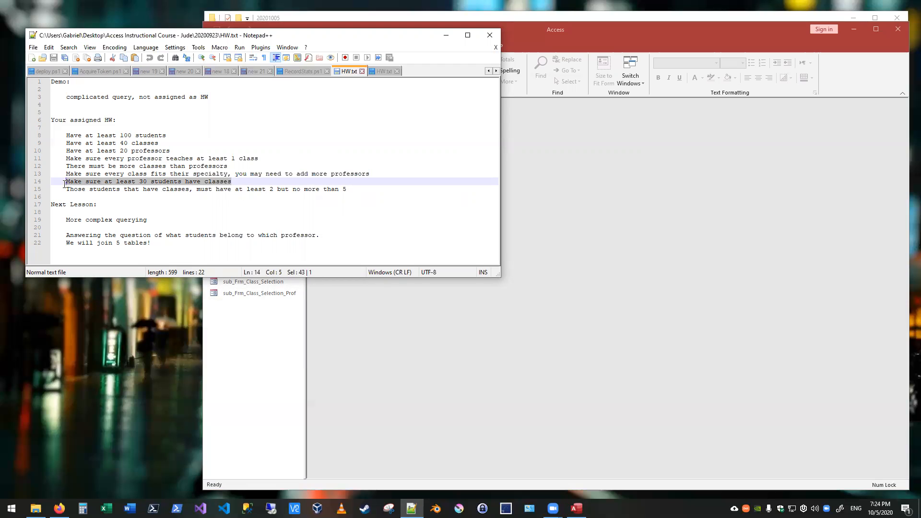
pyautogui.click(132, 181)
pyautogui.click(280, 182)
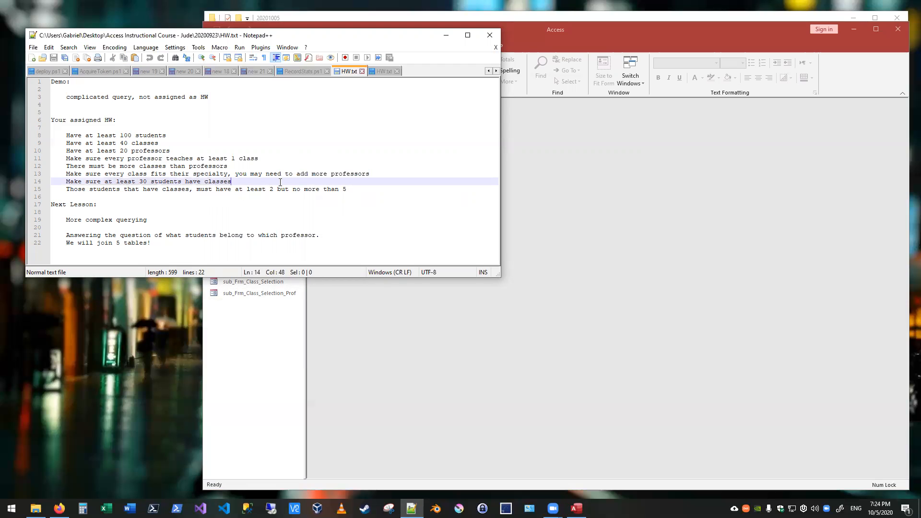
# Return to Access, open the bridge_Classes_Students table and go to its last record to examine the student class assignments
pyautogui.click(583, 214)
pyautogui.doubleClick(272, 150)
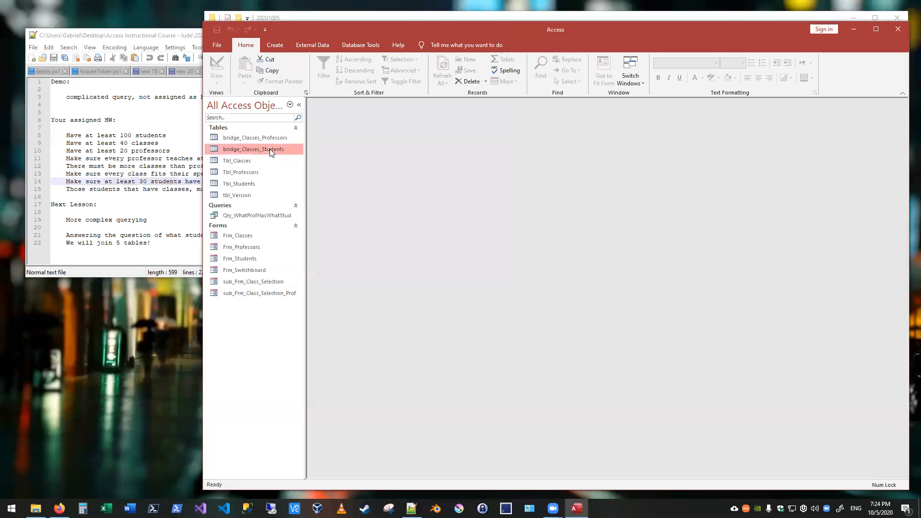
pyautogui.scroll(-15, 343, 288)
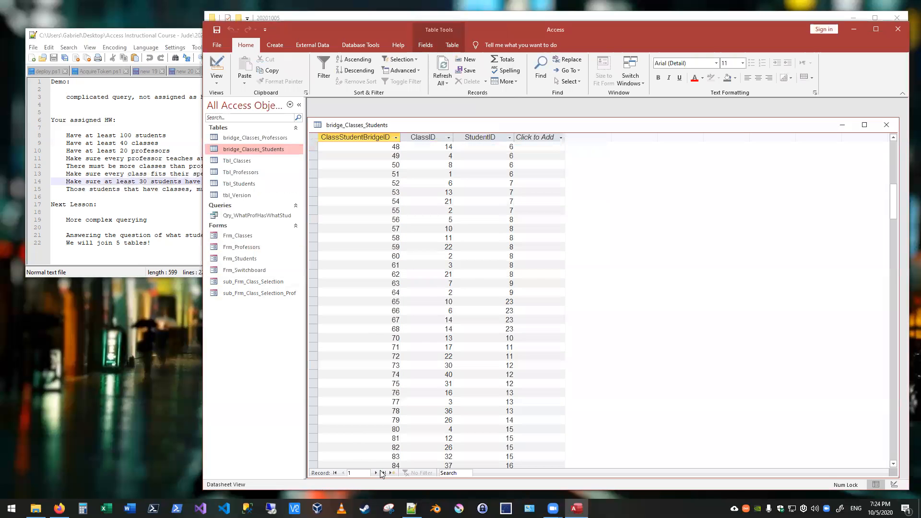
pyautogui.click(381, 471)
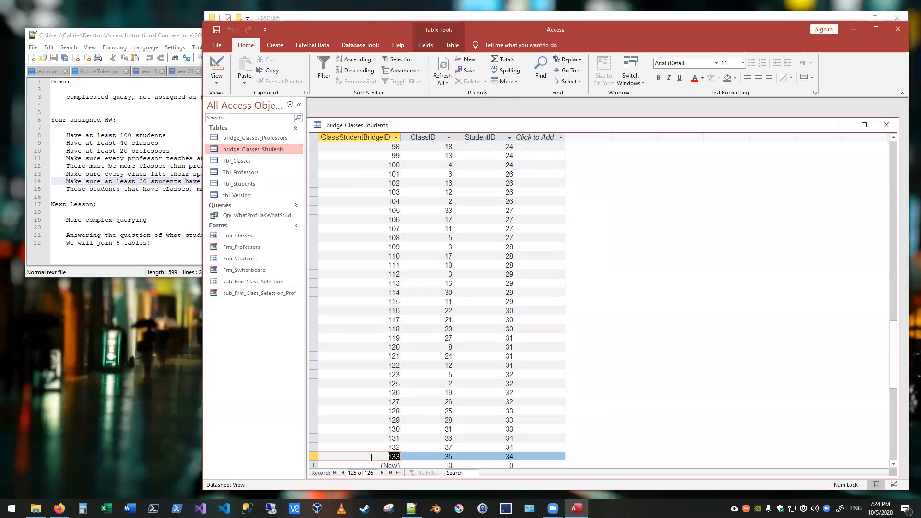
# Close the bridge_Classes_Students table and highlight the HW.txt line requiring students with classes to have at least 2 but no more than 5
pyautogui.click(886, 125)
pyautogui.click(154, 192)
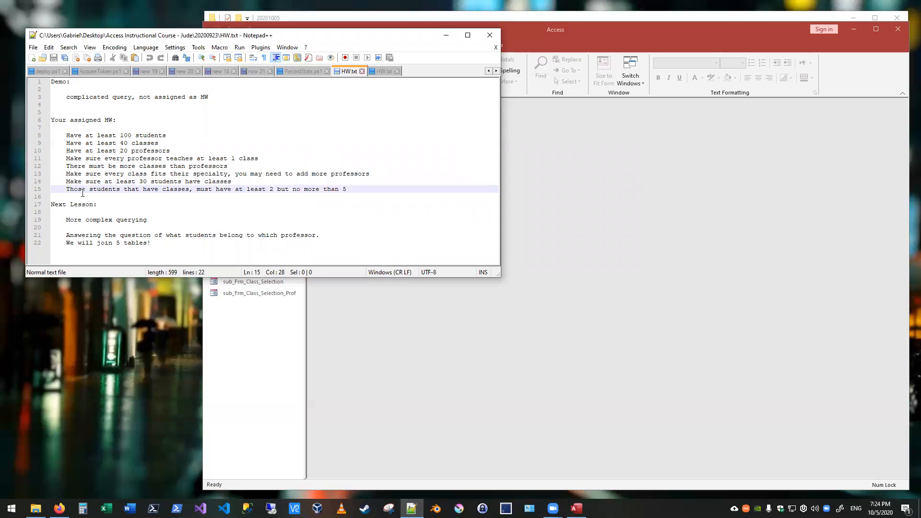
pyautogui.moveTo(66, 190); pyautogui.dragTo(351, 191)
# Return to Access, open the Frm_Students form and page forward through the student records to check each one's assigned classes
pyautogui.click(613, 215)
pyautogui.click(259, 149)
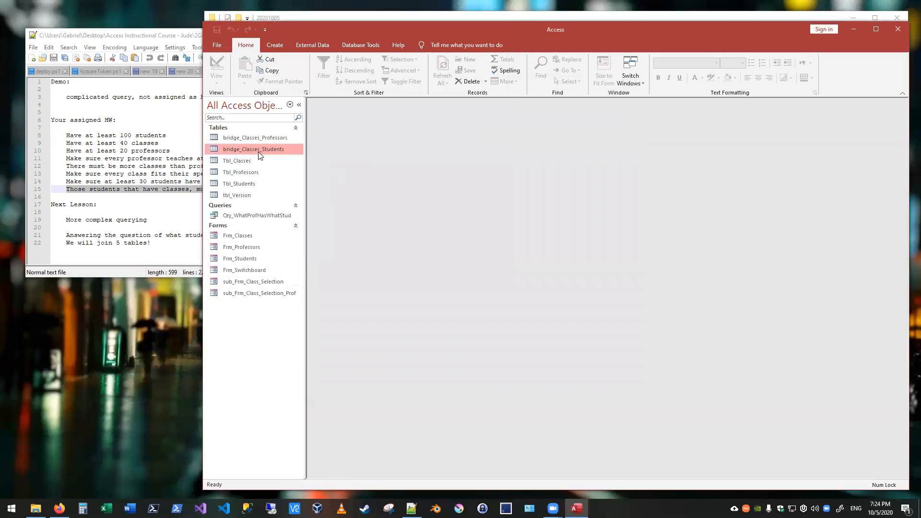
pyautogui.doubleClick(252, 259)
pyautogui.click(430, 342)
pyautogui.click(431, 342)
pyautogui.click(432, 342)
pyautogui.click(432, 342)
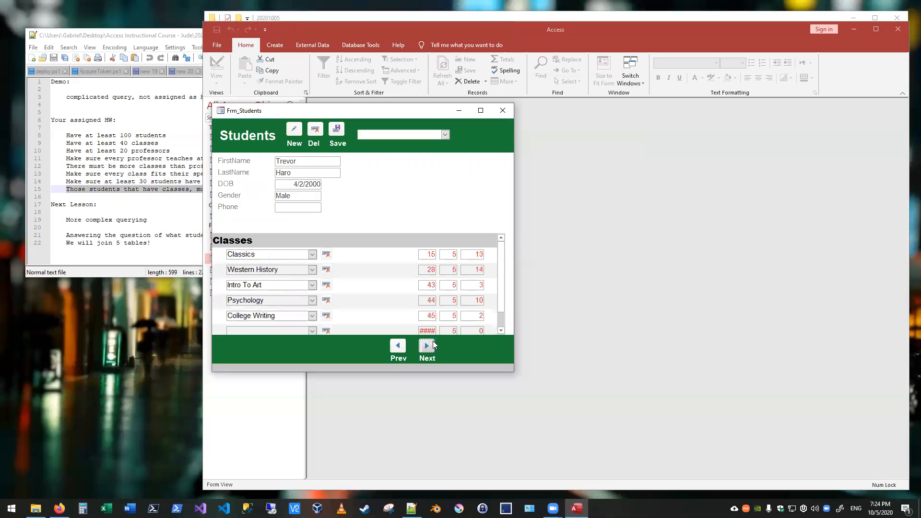
pyautogui.click(433, 342)
pyautogui.click(432, 342)
pyautogui.click(433, 342)
pyautogui.click(432, 342)
pyautogui.click(432, 342)
pyautogui.click(433, 342)
pyautogui.click(432, 342)
pyautogui.click(433, 342)
pyautogui.click(432, 342)
pyautogui.click(432, 342)
pyautogui.click(433, 342)
pyautogui.click(432, 342)
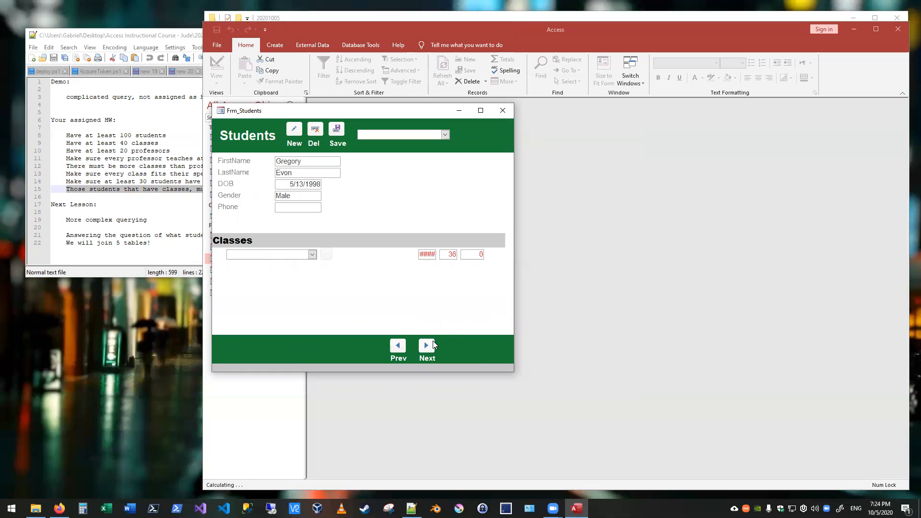
pyautogui.click(433, 345)
# Go back a few student records to recheck their classes, page on through the remaining students, and close the Frm_Students form
pyautogui.click(404, 344)
pyautogui.click(404, 344)
pyautogui.click(404, 345)
pyautogui.click(432, 348)
pyautogui.click(431, 347)
pyautogui.click(431, 347)
pyautogui.click(432, 348)
pyautogui.click(432, 347)
pyautogui.click(427, 345)
pyautogui.click(427, 346)
pyautogui.click(427, 346)
pyautogui.click(422, 346)
pyautogui.click(422, 346)
pyautogui.click(422, 347)
pyautogui.click(422, 347)
pyautogui.click(421, 347)
pyautogui.click(421, 347)
pyautogui.click(422, 347)
pyautogui.click(421, 346)
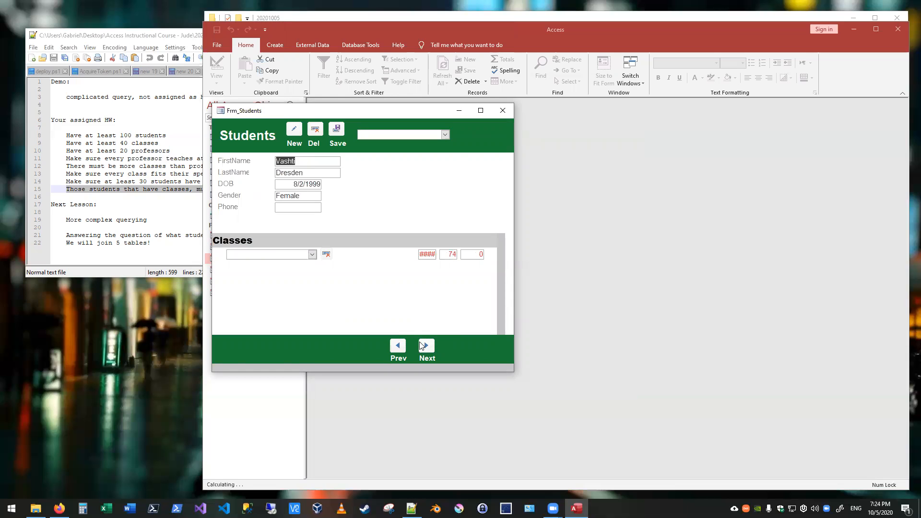
pyautogui.click(503, 111)
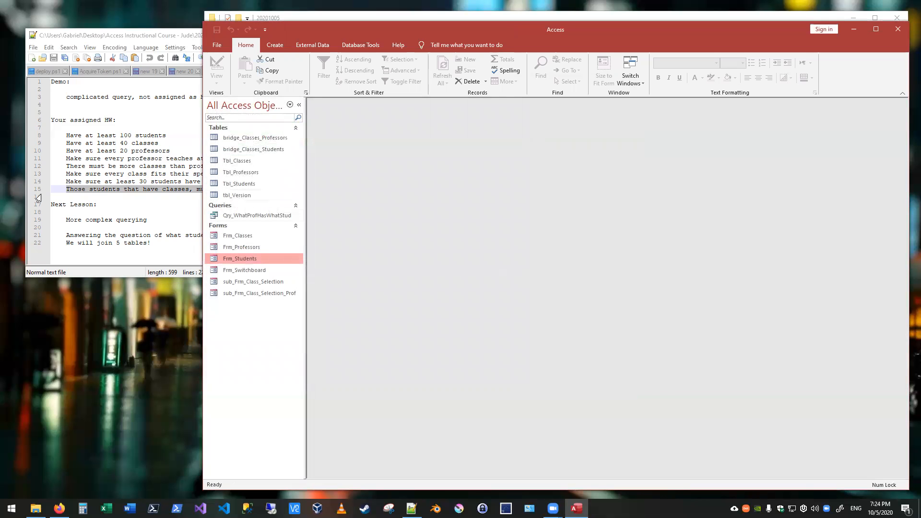
# Switch to HW.txt in Notepad++ and reread the requirements on lines 14 and 15 about students having classes
pyautogui.click(166, 190)
pyautogui.click(345, 189)
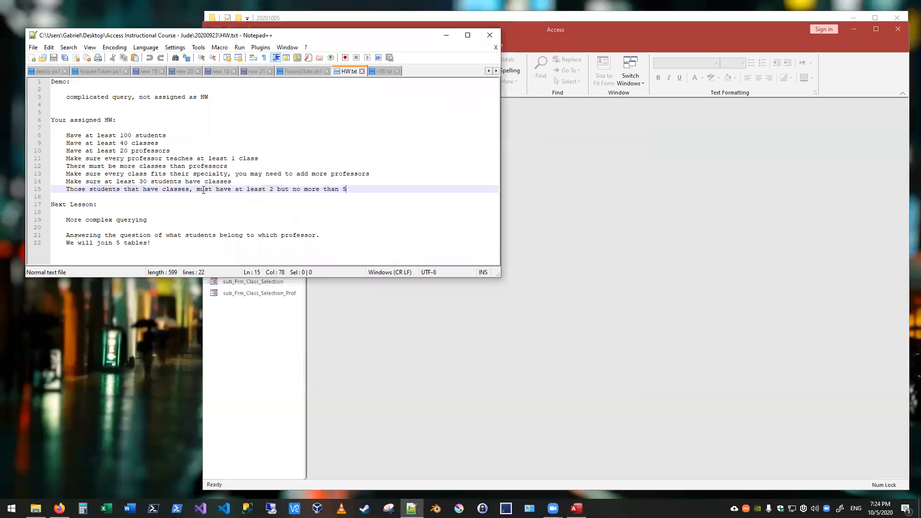
pyautogui.click(193, 180)
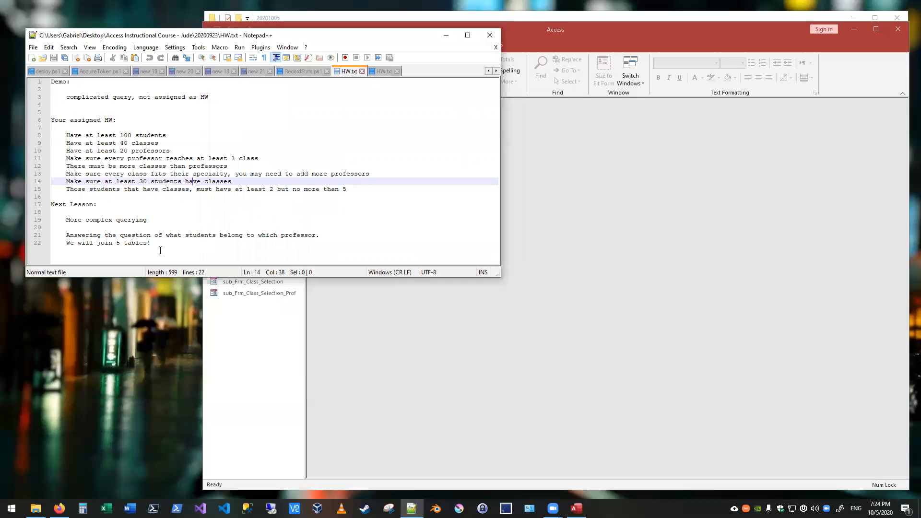
# Bring up the 20201005 folder in File Explorer, check the size of NOCE.accdb, and return to Access
pyautogui.click(526, 232)
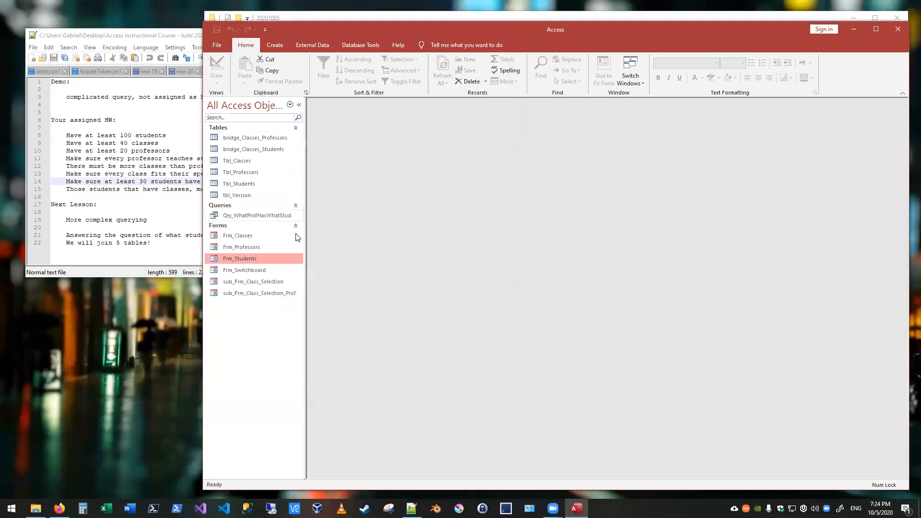
pyautogui.click(302, 16)
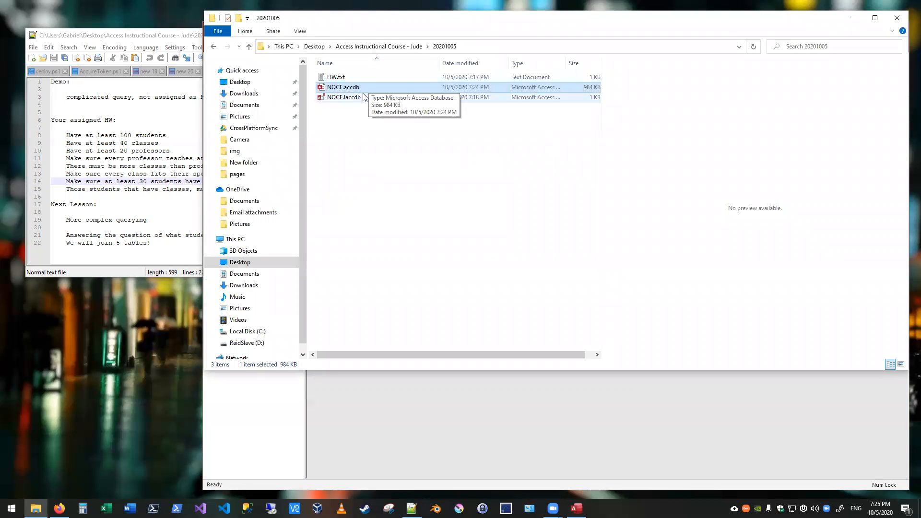
pyautogui.moveTo(524, 355); pyautogui.dragTo(532, 355)
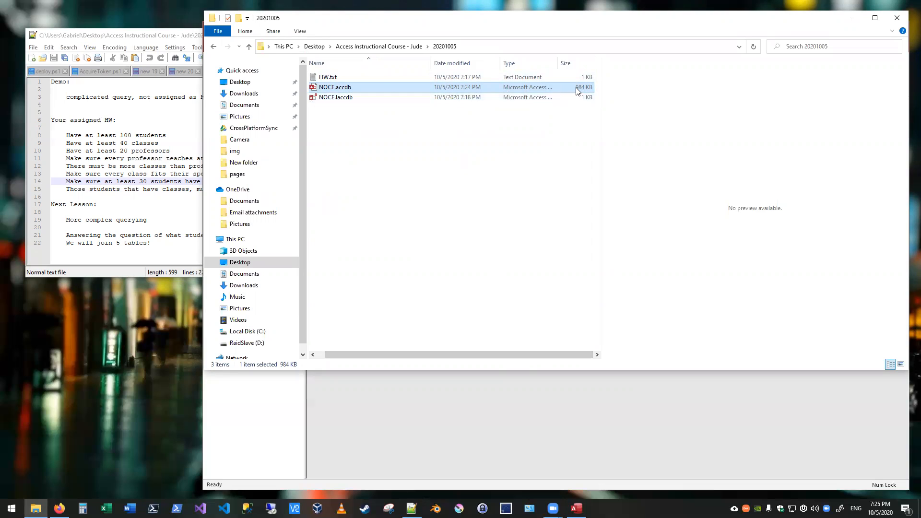
pyautogui.click(451, 306)
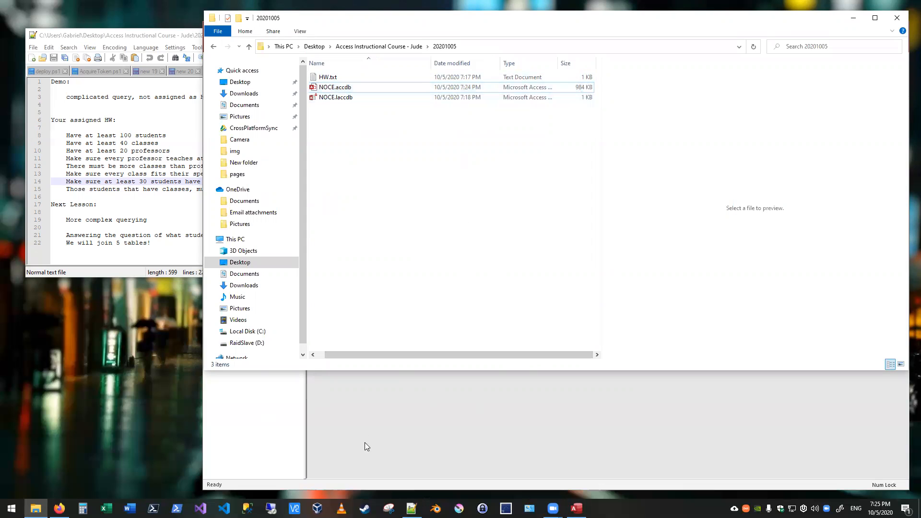
pyautogui.click(382, 422)
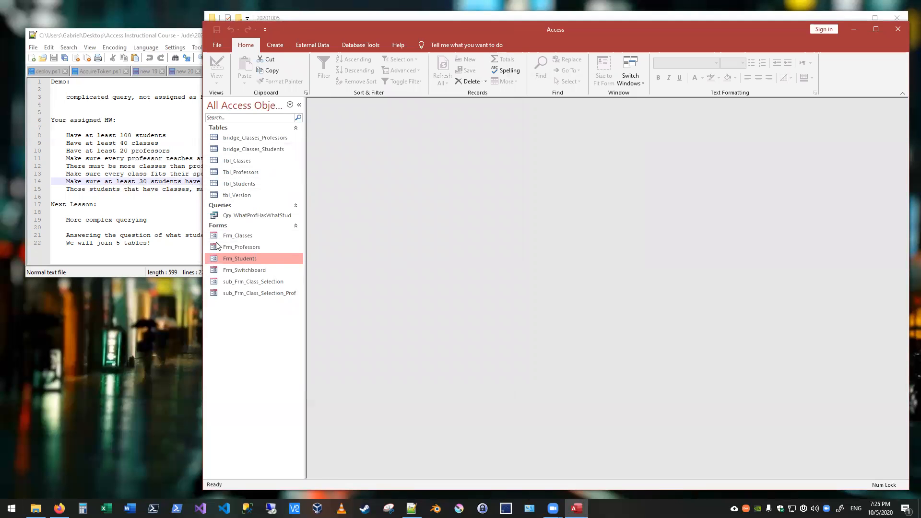
# Switch to HW.txt in Notepad++ and highlight "More complex querying" under Next Lesson to review the upcoming topic
pyautogui.click(93, 190)
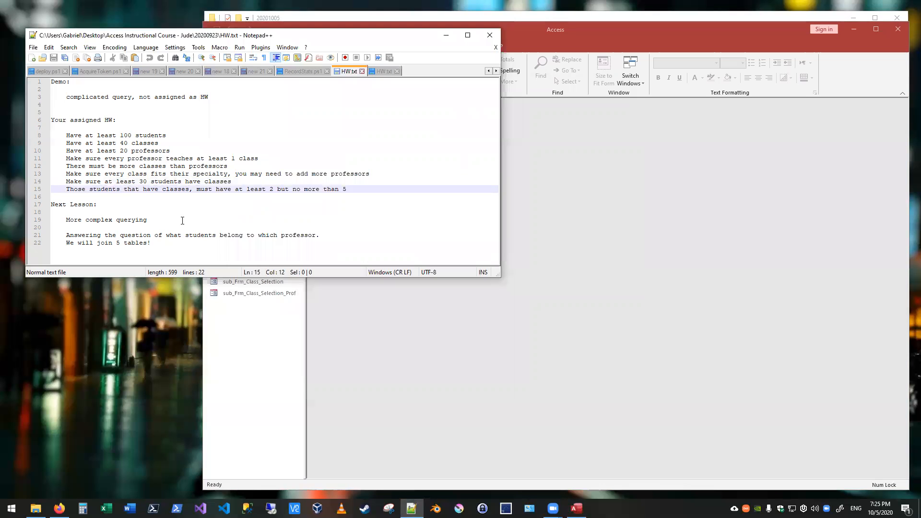
pyautogui.moveTo(182, 221); pyautogui.dragTo(52, 212)
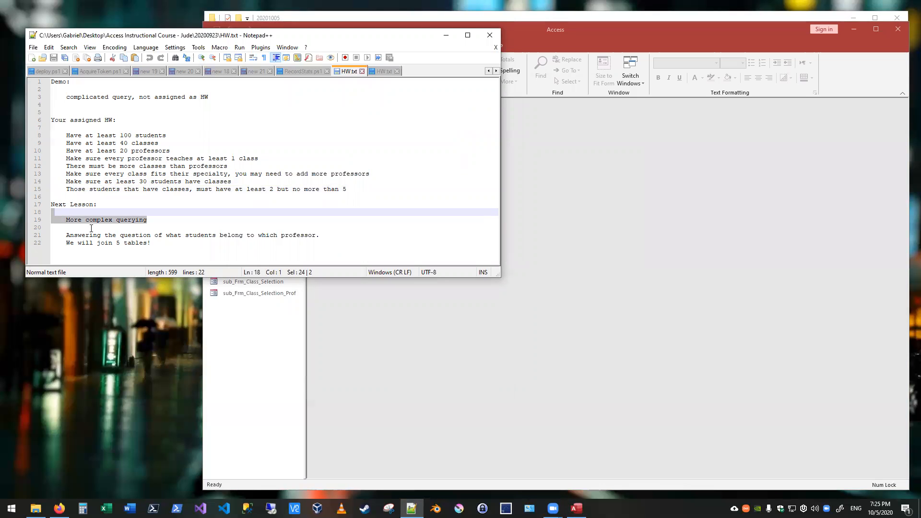
pyautogui.click(172, 229)
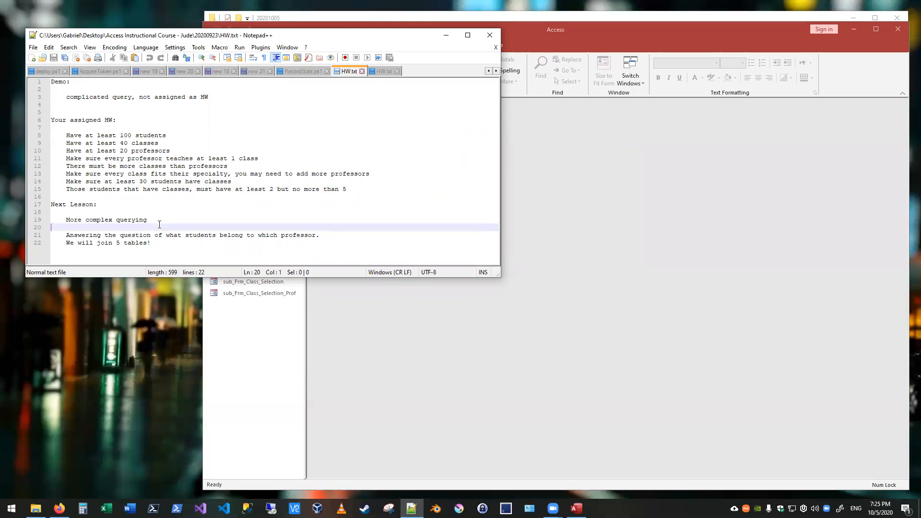
pyautogui.click(358, 136)
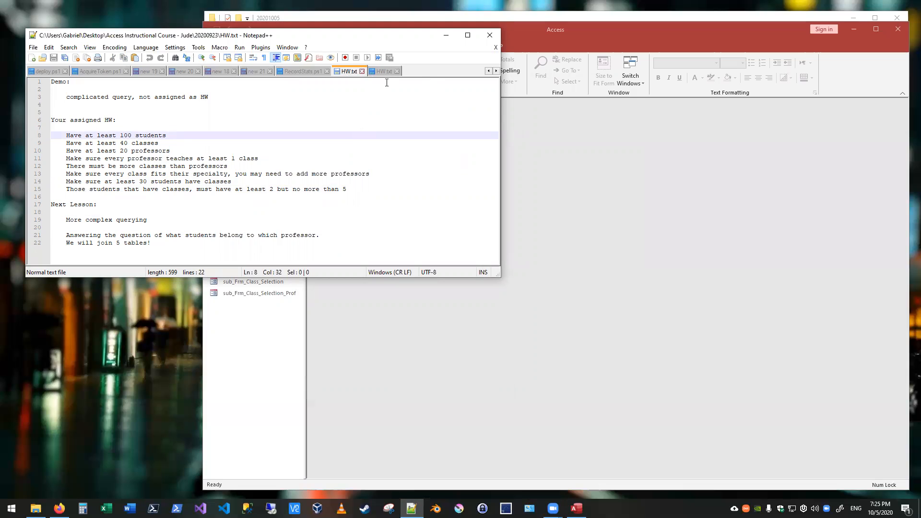
# Return to Access, open the Qry_WhatProfHasWhatStud query maximized, and examine its professor, class and student rows
pyautogui.hotkey('alt', 'Tab')
pyautogui.click(242, 215)
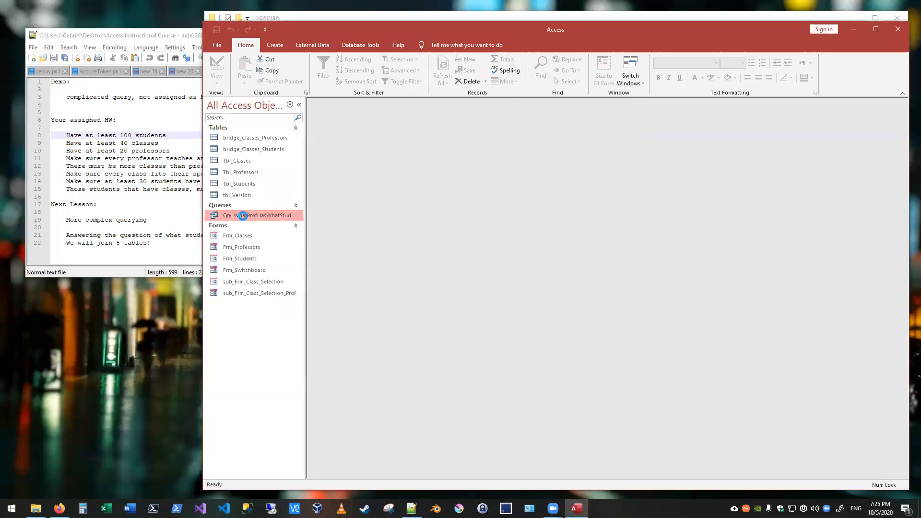
pyautogui.doubleClick(243, 215)
pyautogui.scroll(-2, 472, 413)
pyautogui.scroll(4, 502, 240)
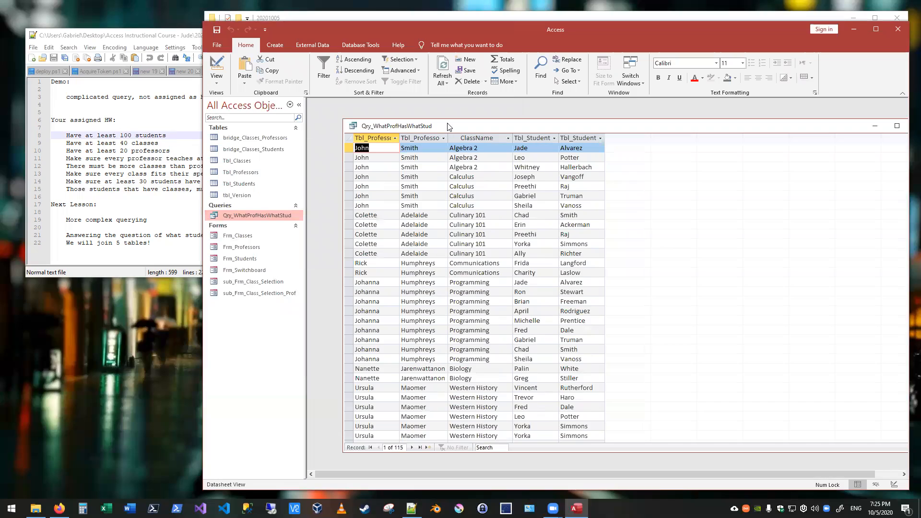
pyautogui.doubleClick(428, 125)
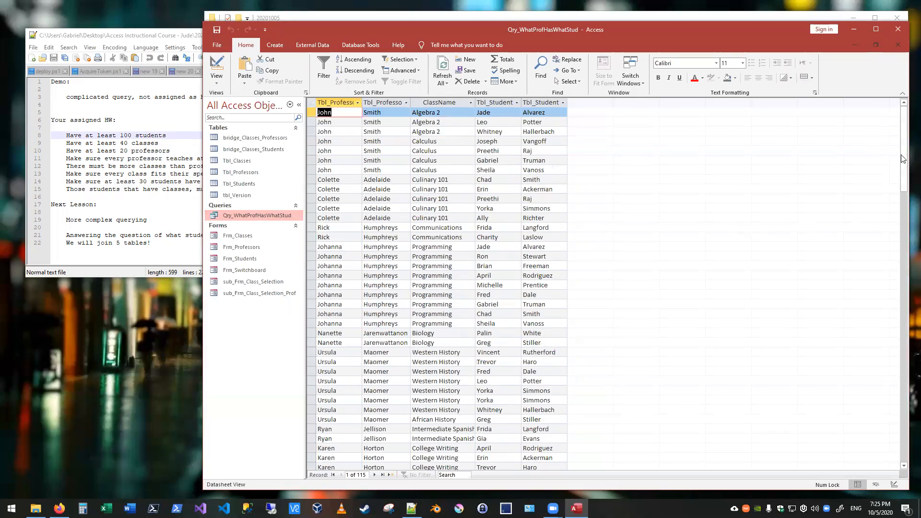
pyautogui.moveTo(904, 150); pyautogui.dragTo(879, 128)
# Show Qry_WhatProfHasWhatStud in Design View and examine the joins from Tbl_Professors across to Tbl_Students
pyautogui.click(216, 71)
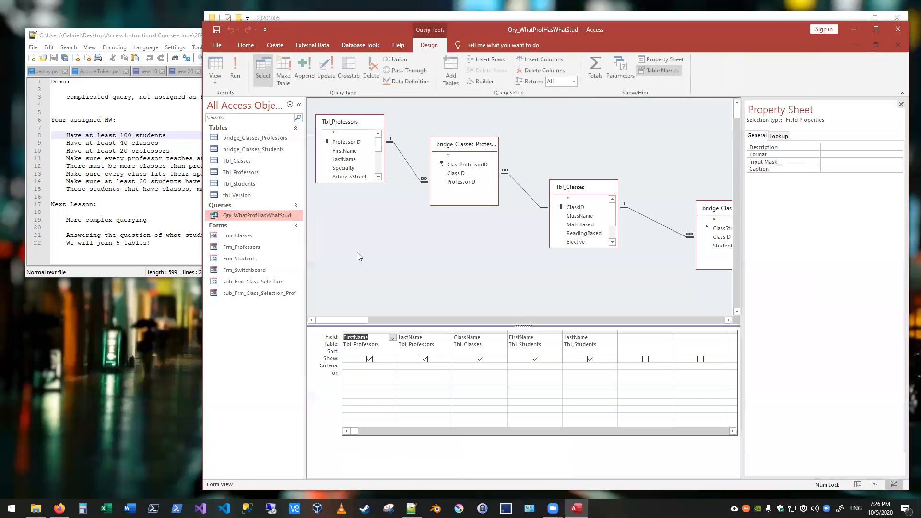
pyautogui.click(480, 320)
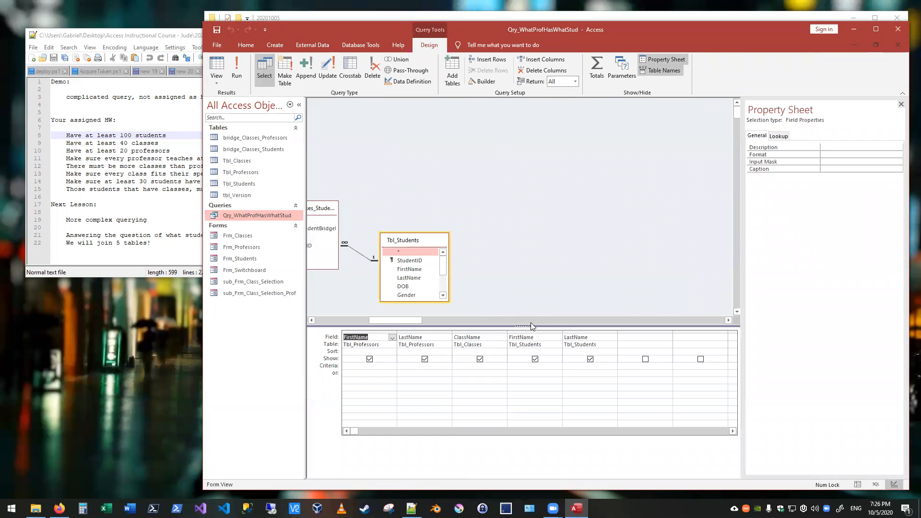
pyautogui.click(454, 320)
pyautogui.moveTo(454, 320); pyautogui.dragTo(323, 326)
pyautogui.click(364, 368)
pyautogui.write('Smith')
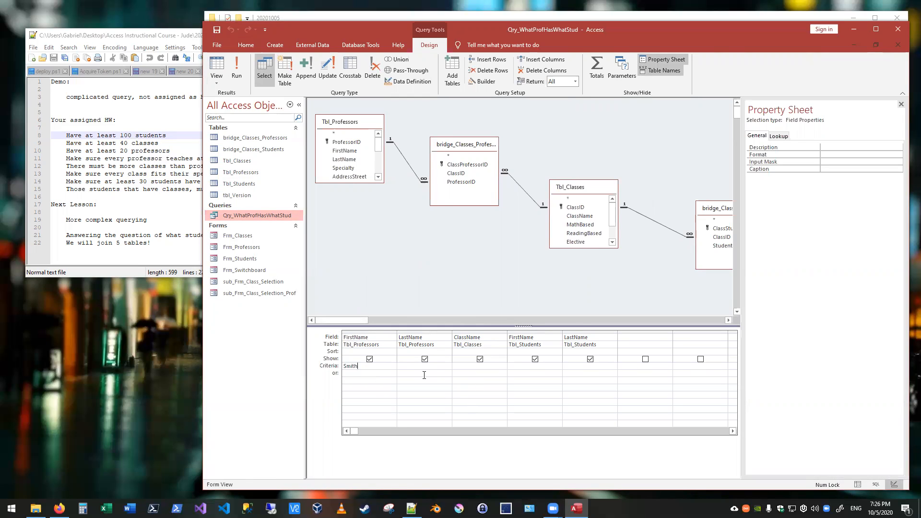
pyautogui.press('BackSpace')
pyautogui.press('BackSpace')
pyautogui.press('BackSpace')
pyautogui.press('BackSpace')
pyautogui.press('BackSpace')
# Run the query with a professor's last name as the Tbl_Professors LastName criterion, and close it without saving the design changes
pyautogui.write('Smith')
pyautogui.click(406, 259)
pyautogui.click(216, 68)
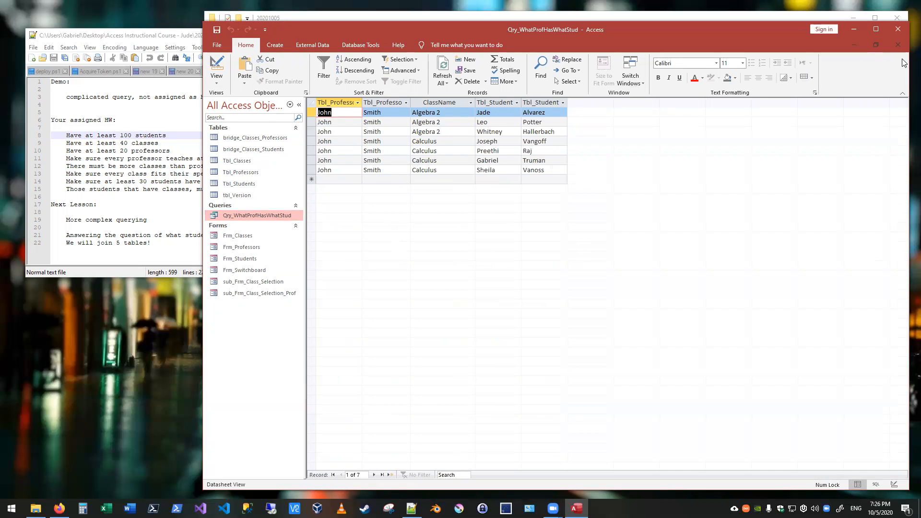
pyautogui.click(897, 44)
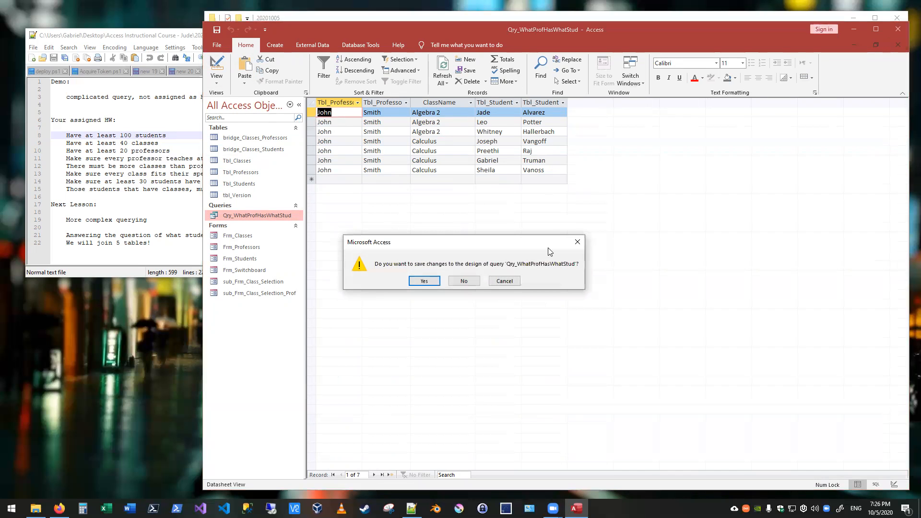
pyautogui.click(463, 281)
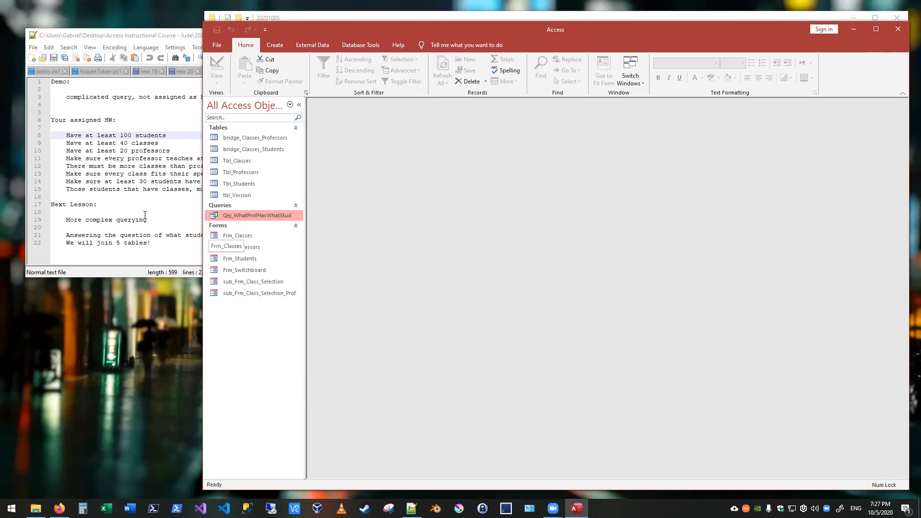
# Switch to Notepad++, bring up HW.txt from the 20201005 folder, and close the 20200923 HW.txt
pyautogui.click(143, 143)
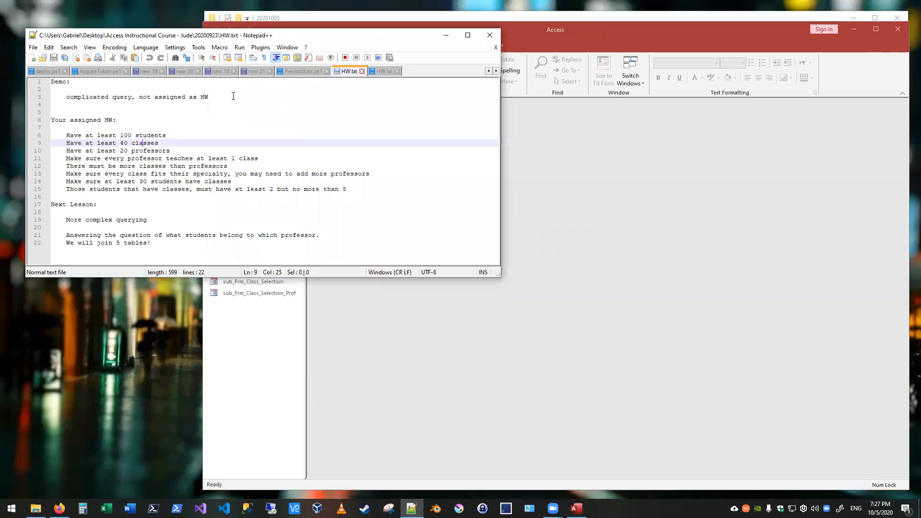
pyautogui.click(374, 71)
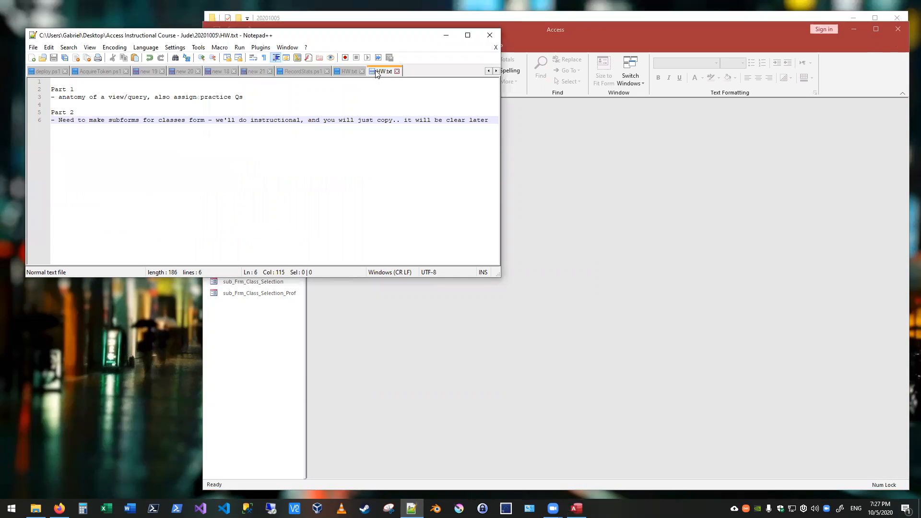
pyautogui.click(362, 71)
# Highlight the Part 1 line on the anatomy of a view/query and the Part 2 line on subforms for the classes form
pyautogui.moveTo(489, 122); pyautogui.dragTo(20, 90)
pyautogui.click(102, 148)
pyautogui.click(58, 90)
pyautogui.moveTo(276, 99); pyautogui.dragTo(38, 98)
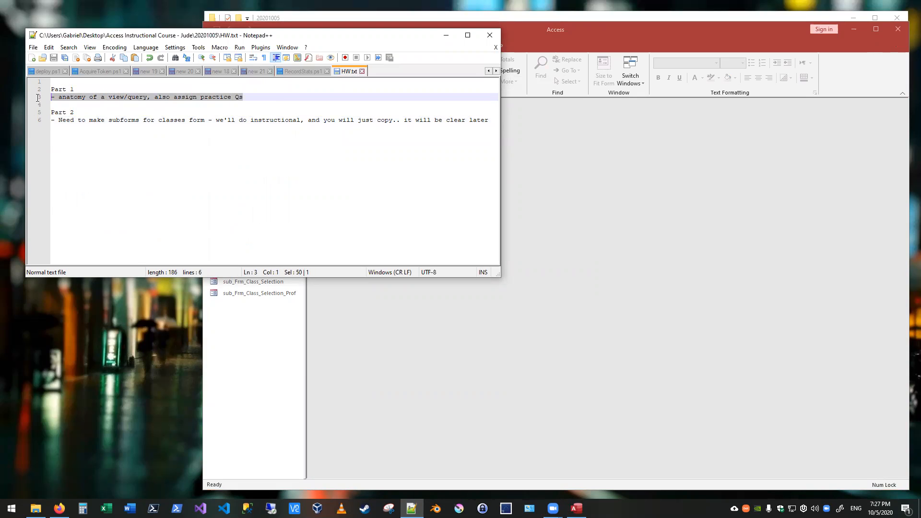
pyautogui.moveTo(216, 121); pyautogui.dragTo(49, 121)
# Return to Access, open the Tbl_Classes table to examine its class records, and close it
pyautogui.click(535, 242)
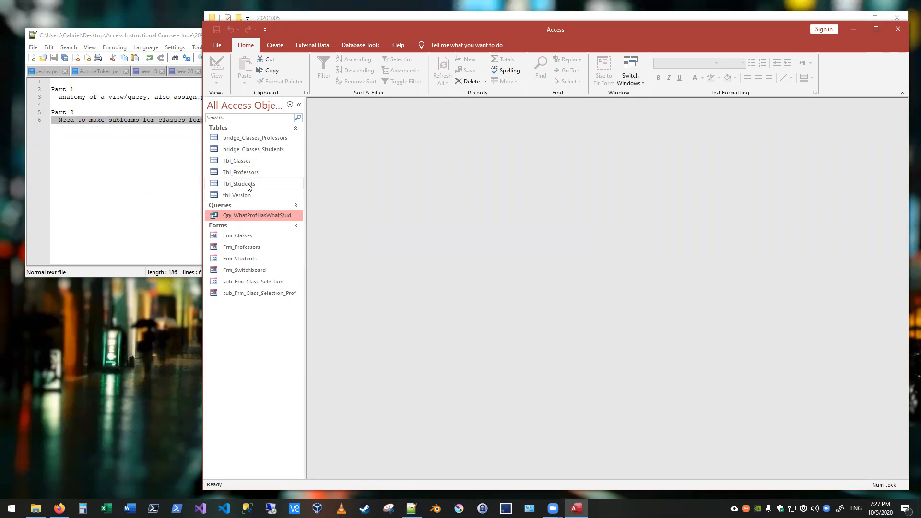
pyautogui.click(155, 136)
pyautogui.click(242, 326)
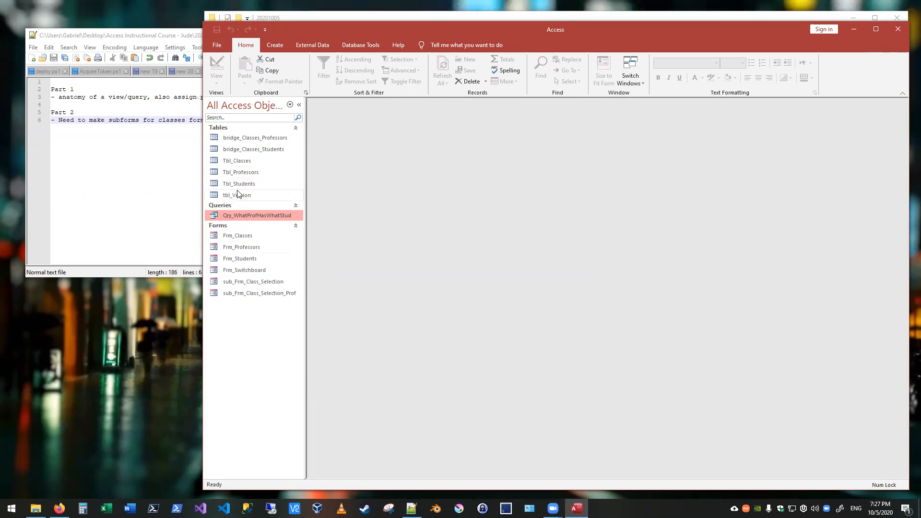
pyautogui.doubleClick(244, 158)
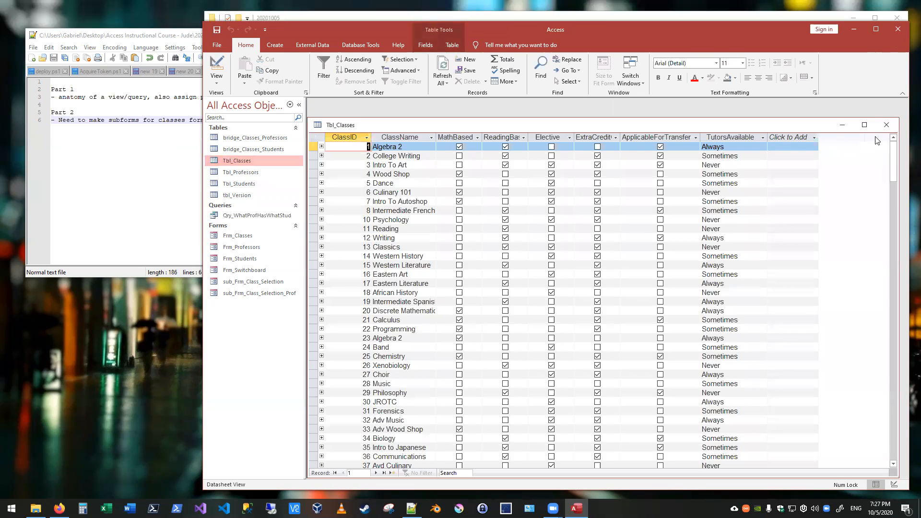
pyautogui.click(887, 125)
# Open the Frm_Classes form and look up the Wood Shop class record
pyautogui.doubleClick(238, 236)
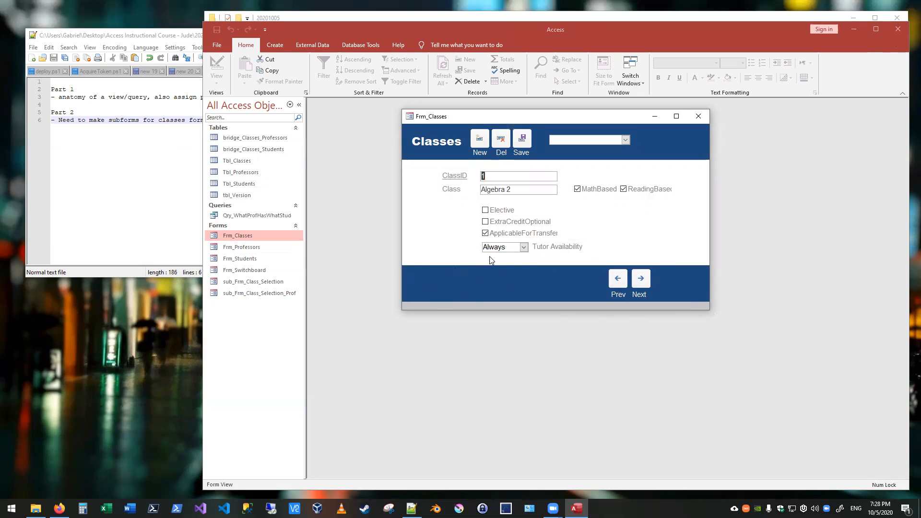
pyautogui.click(626, 140)
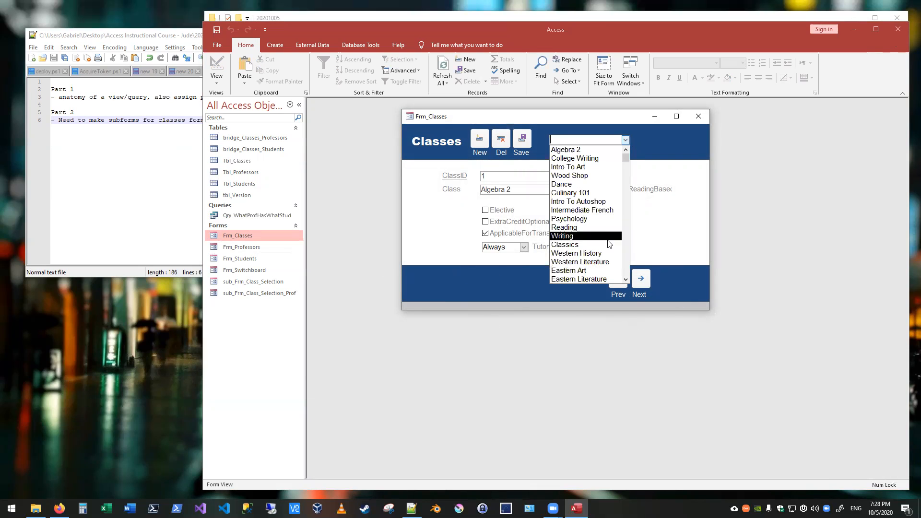
pyautogui.click(598, 177)
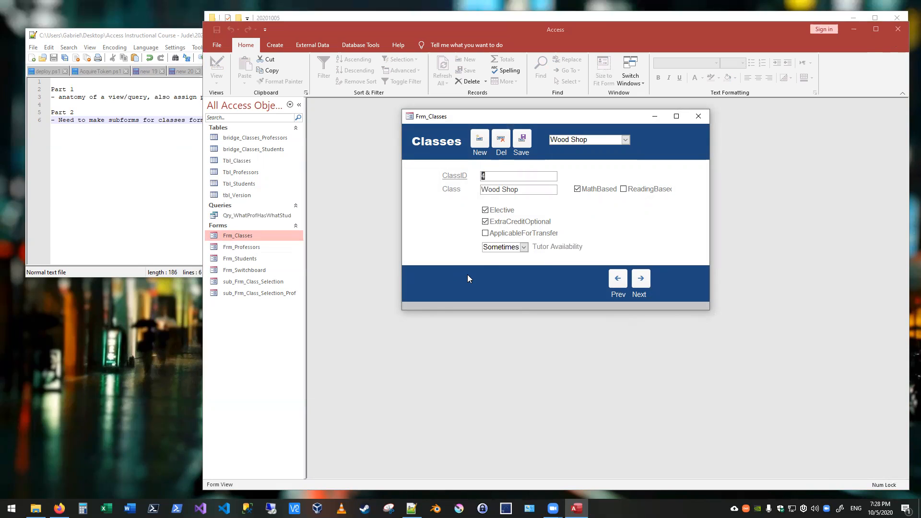
# Look up the African History record in the Classes form, check the Part 2 homework note, and reposition the form
pyautogui.click(626, 140)
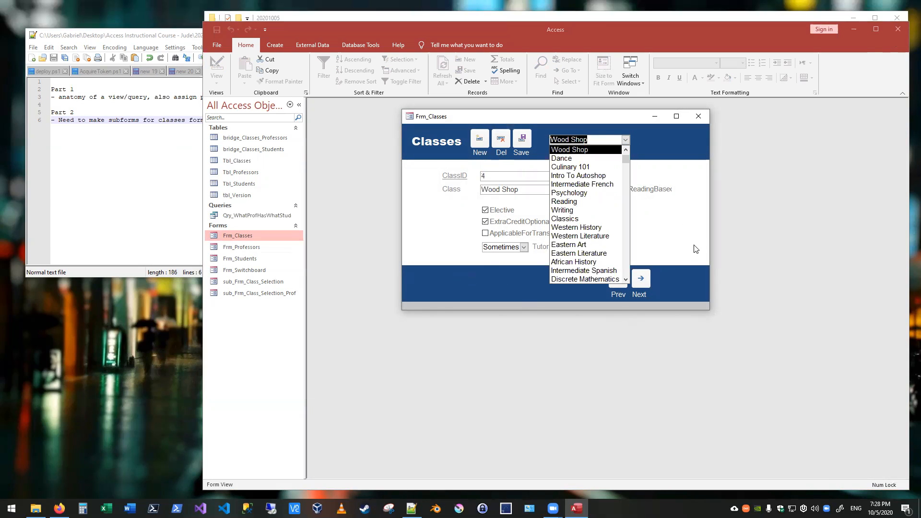
pyautogui.click(601, 262)
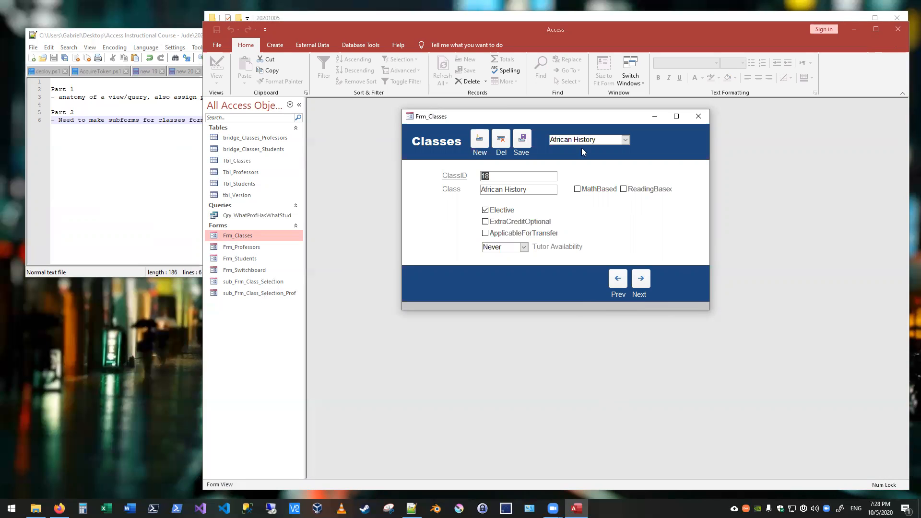
pyautogui.click(165, 134)
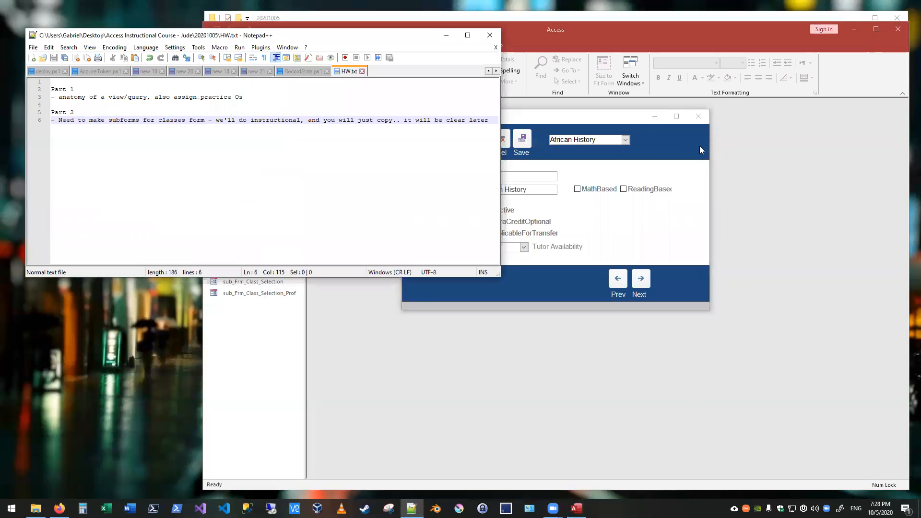
pyautogui.click(631, 147)
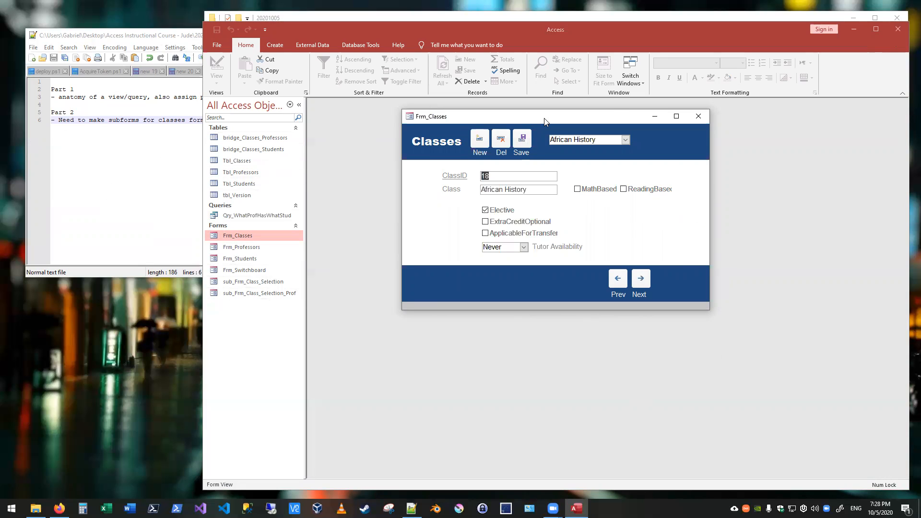
pyautogui.moveTo(544, 121); pyautogui.dragTo(482, 121)
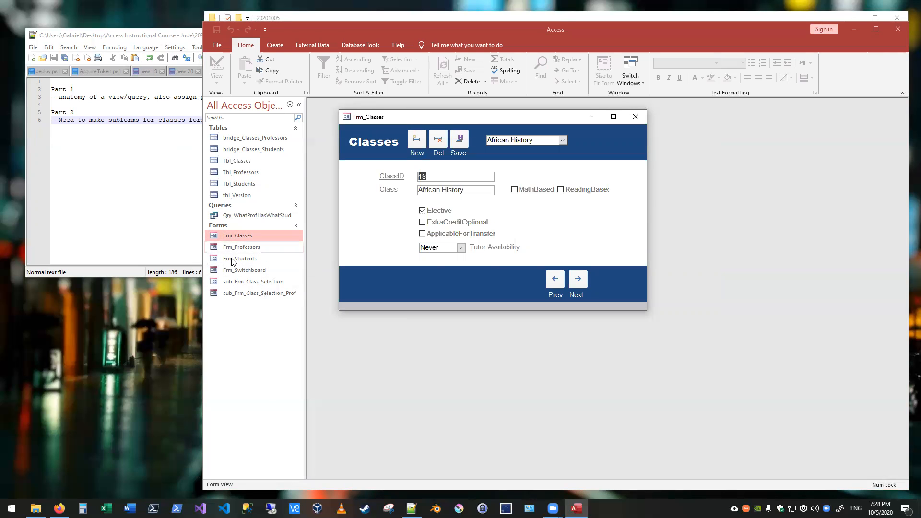
# Open Frm_Professors to examine its Classes subform, and close both it and Frm_Classes
pyautogui.doubleClick(242, 248)
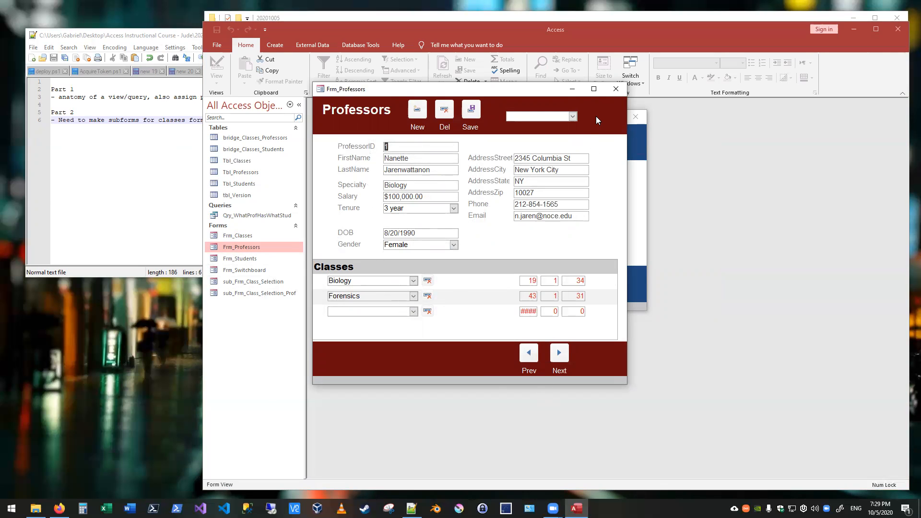
pyautogui.click(615, 90)
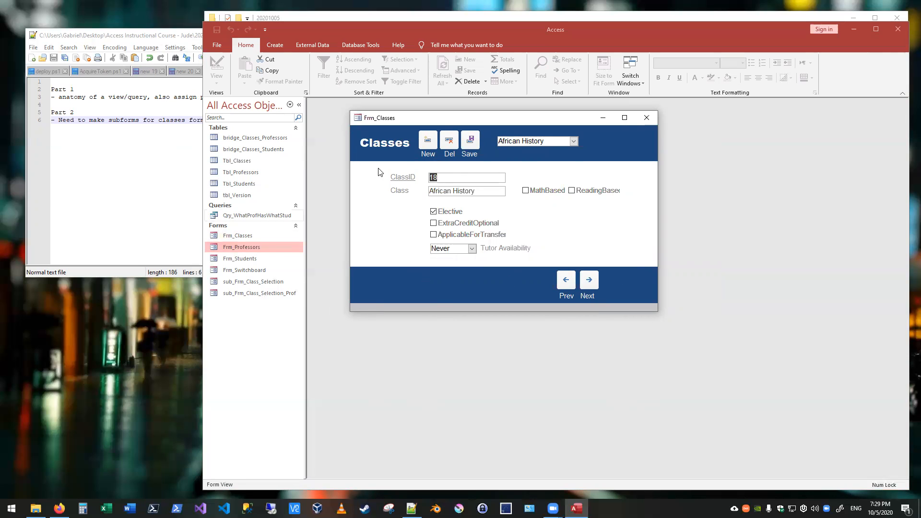
pyautogui.click(645, 119)
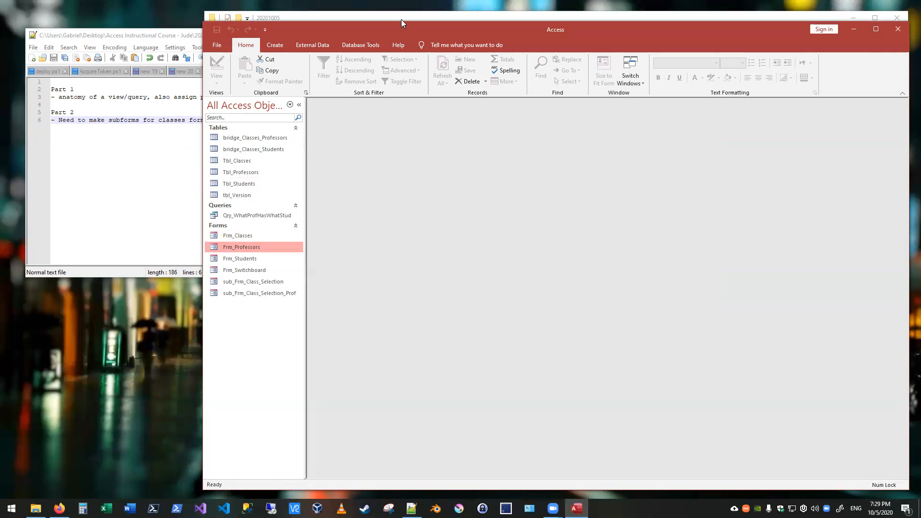
# Move the Notepad++ window with HW.txt lower on the desktop and return to Access
pyautogui.click(202, 46)
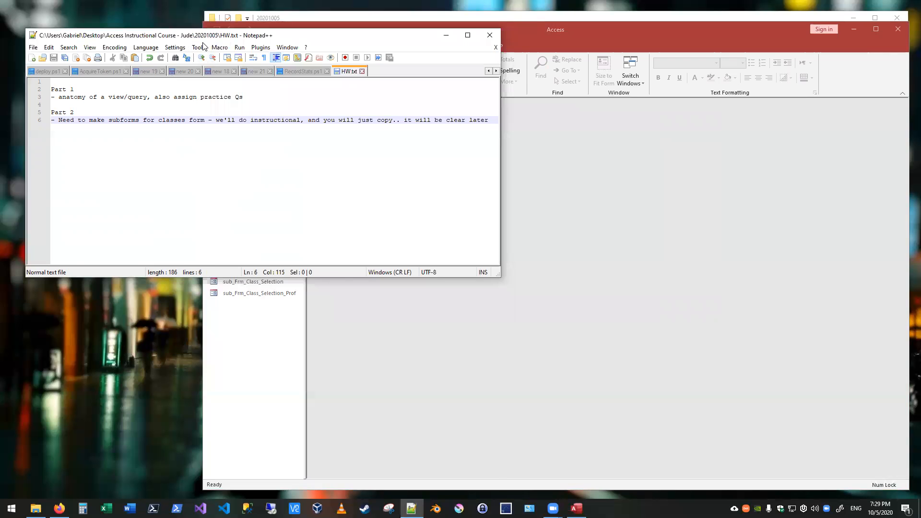
pyautogui.moveTo(202, 42); pyautogui.dragTo(191, 249)
pyautogui.click(390, 162)
# Create a new query in design without adding any tables, switch it to SQL view, and maximize Access
pyautogui.click(316, 49)
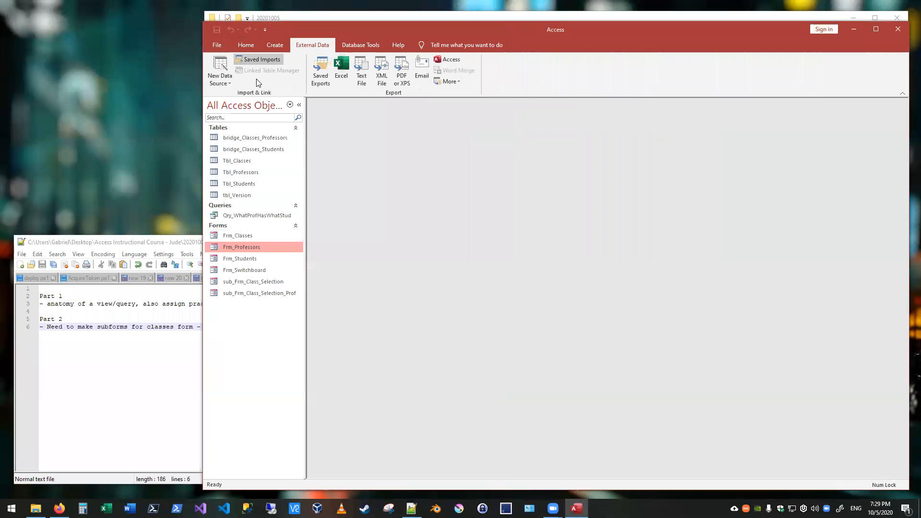
pyautogui.click(275, 45)
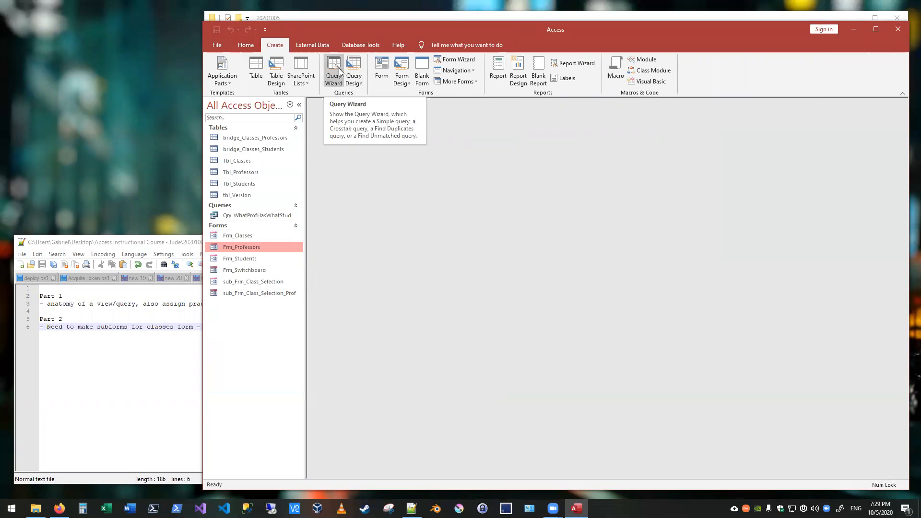
pyautogui.click(352, 83)
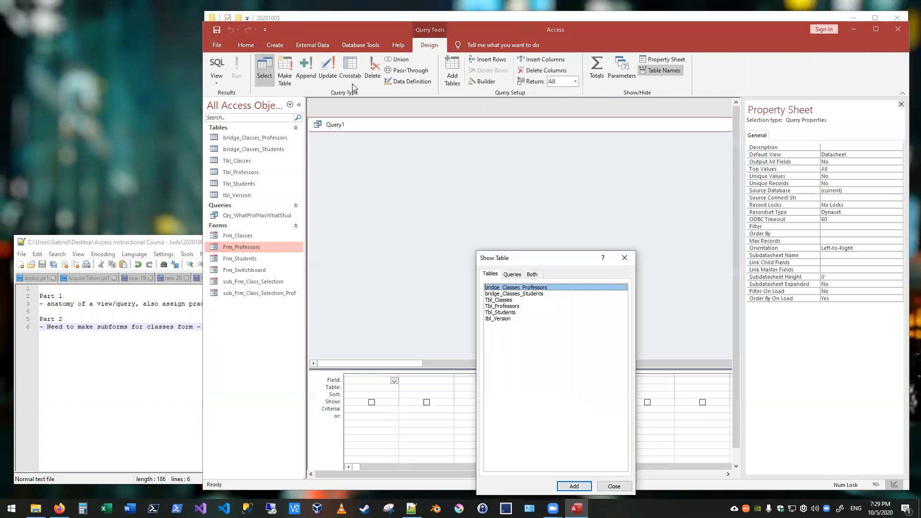
pyautogui.click(614, 486)
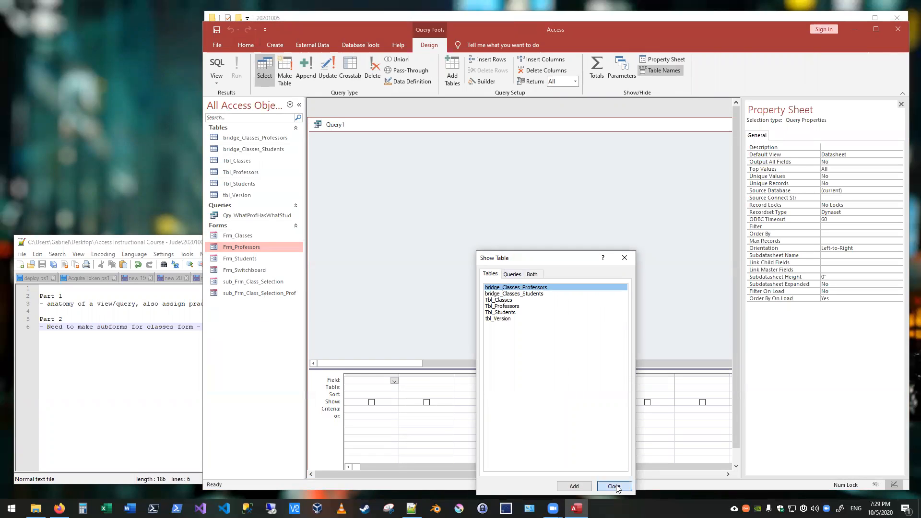
pyautogui.click(217, 66)
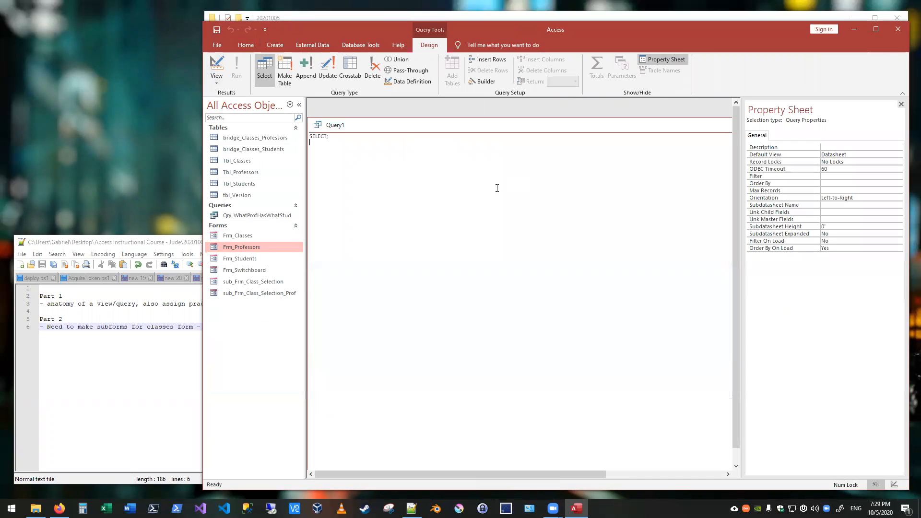
pyautogui.doubleClick(306, 29)
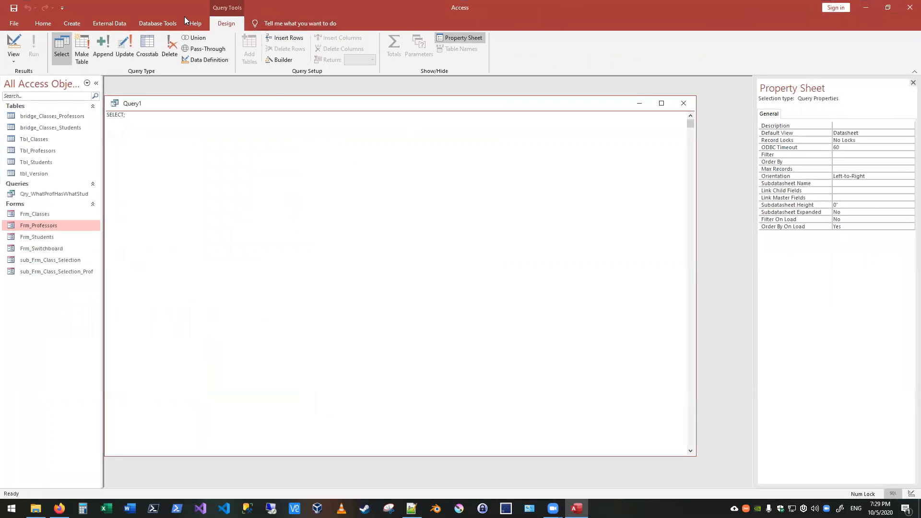
# Open Qry_WhatProfHasWhatStud in datasheet view and arrange it beside a narrower, shorter Query1 window
pyautogui.rightClick(41, 194)
pyautogui.click(49, 198)
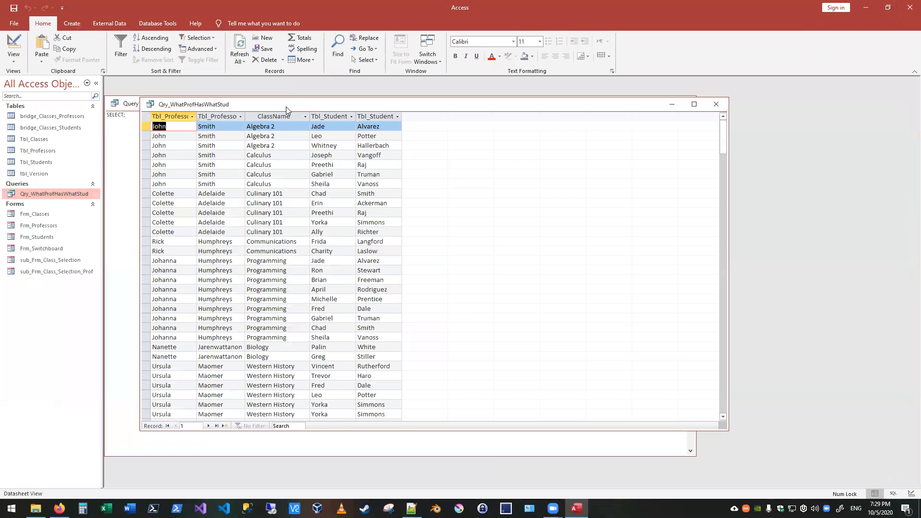
pyautogui.moveTo(286, 107); pyautogui.dragTo(471, 91)
pyautogui.moveTo(191, 107); pyautogui.dragTo(198, 127)
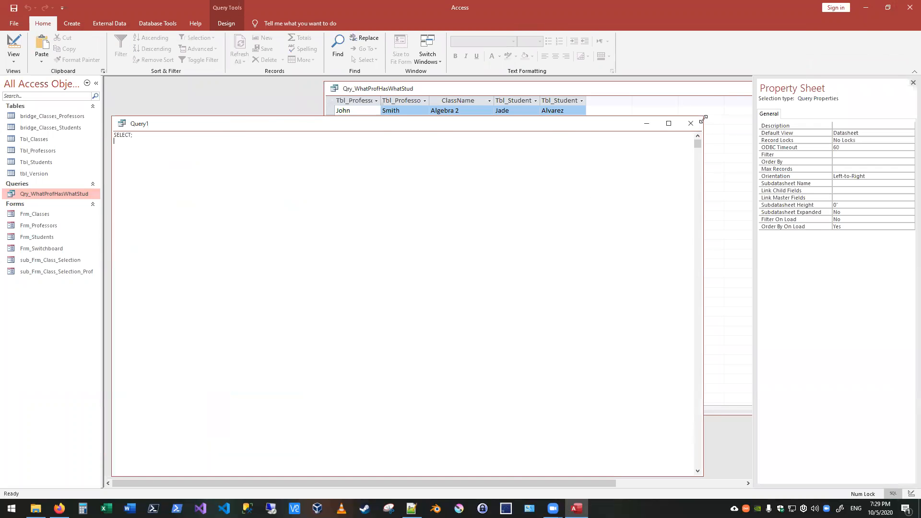
pyautogui.moveTo(703, 118); pyautogui.dragTo(518, 218)
pyautogui.click(391, 93)
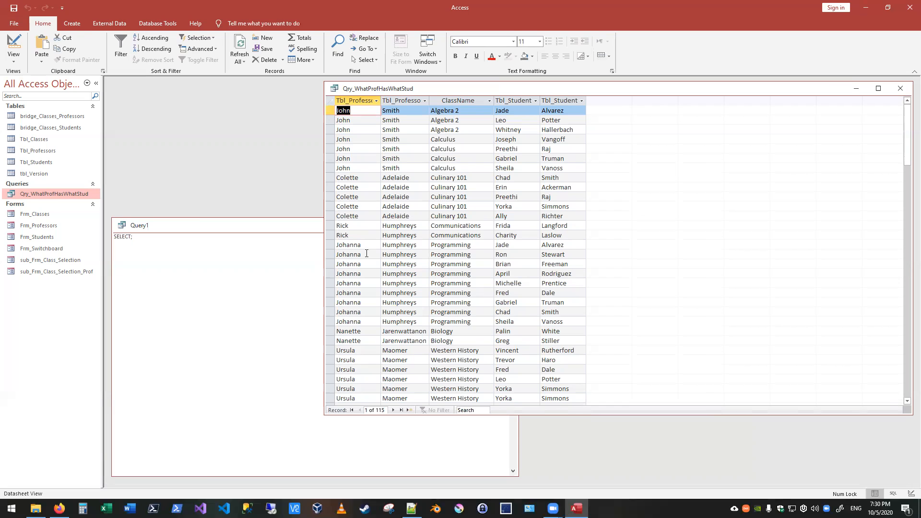
pyautogui.click(185, 280)
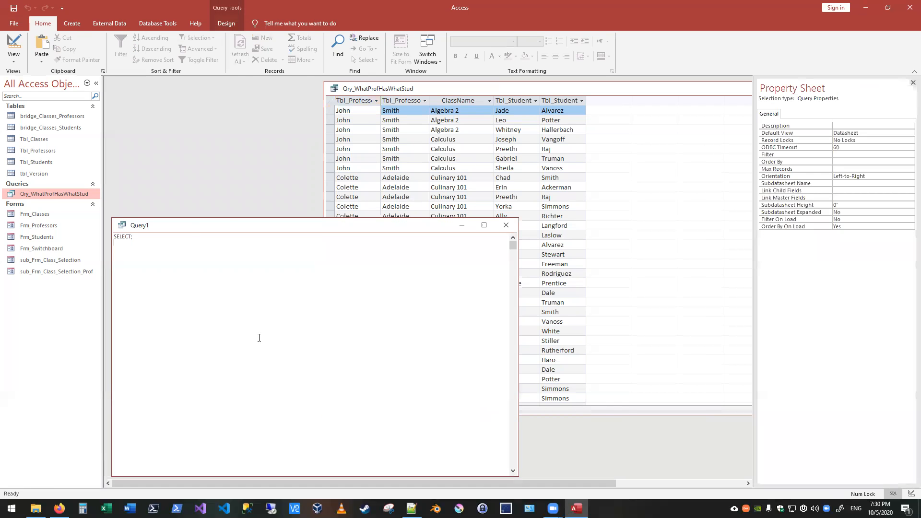
# Add the heading "NOTES: BASIC QUERYING WITH CODE" below the Part 2 notes in HW.txt
pyautogui.click(411, 508)
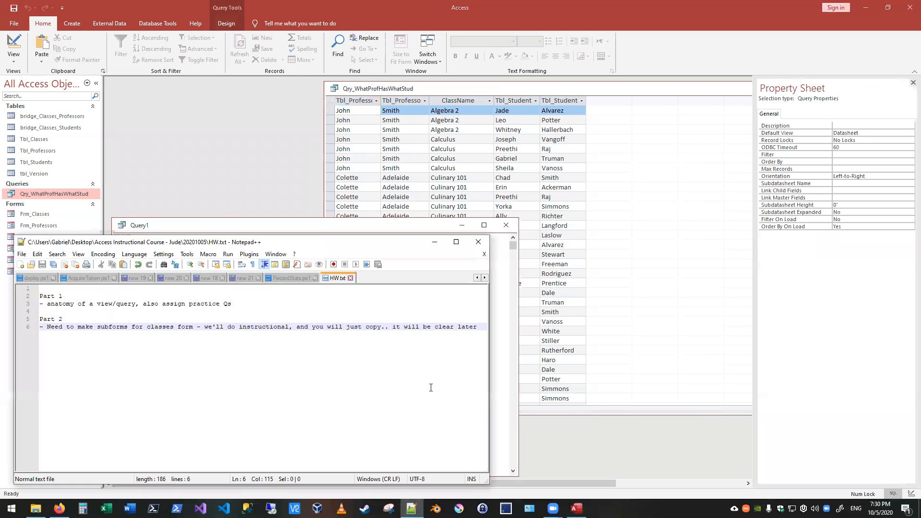
pyautogui.press('Return')
pyautogui.press('Return')
pyautogui.press('Return')
pyautogui.write('NOTES')
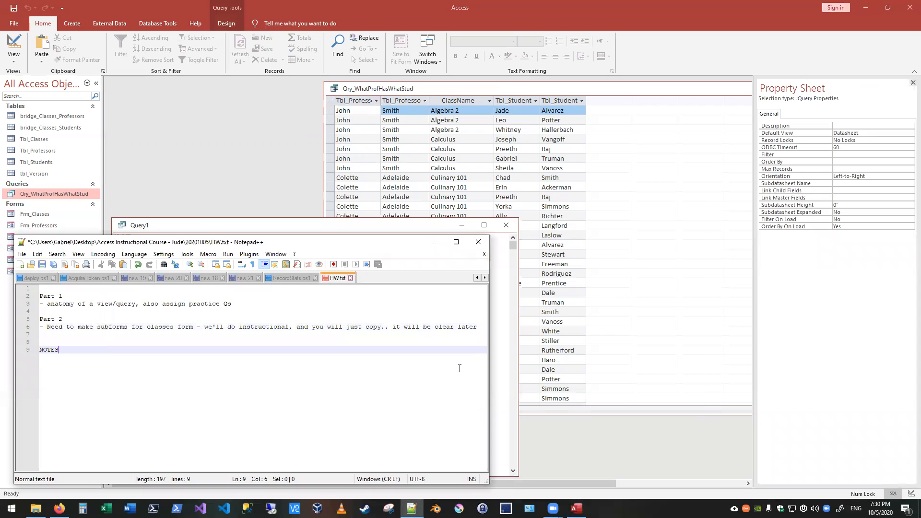
pyautogui.write(': BASIC QUERYING')
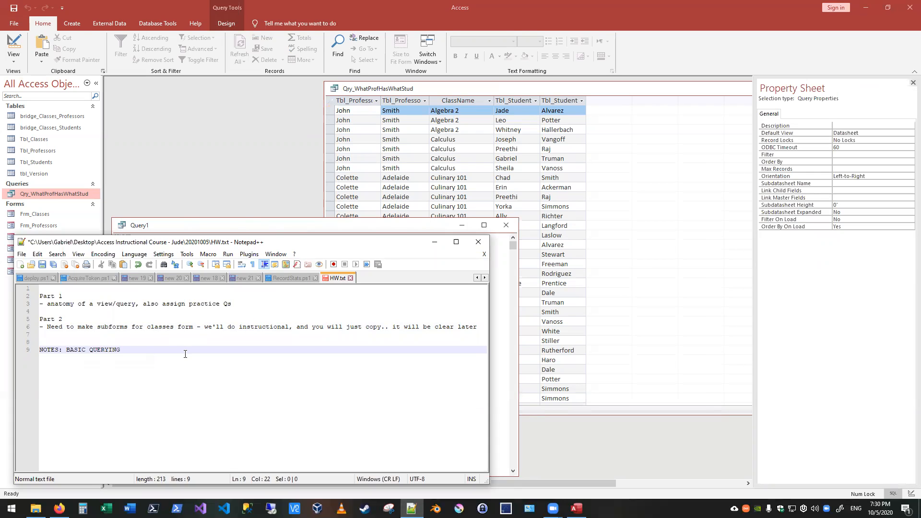
pyautogui.write('WITH CODE')
pyautogui.press('Return')
pyautogui.press('Return')
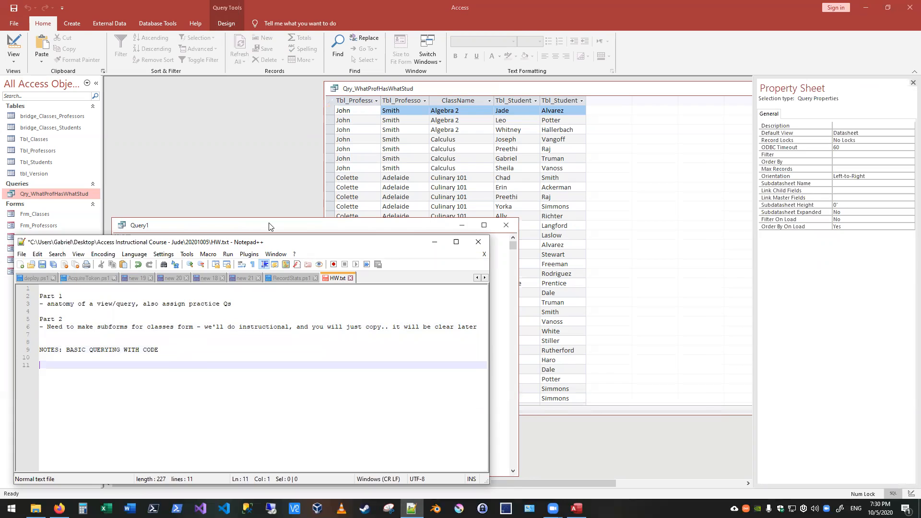
# Add a SELECT line under the querying notes heading in HW.txt and highlight it
pyautogui.write('SELECT')
pyautogui.press('Return')
pyautogui.press('Return')
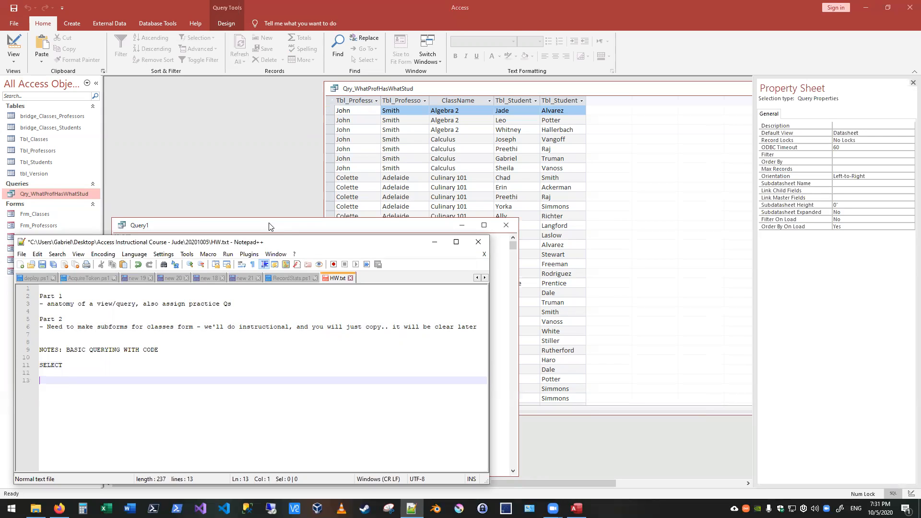
pyautogui.press('Up')
pyautogui.press('Up')
pyautogui.press('End')
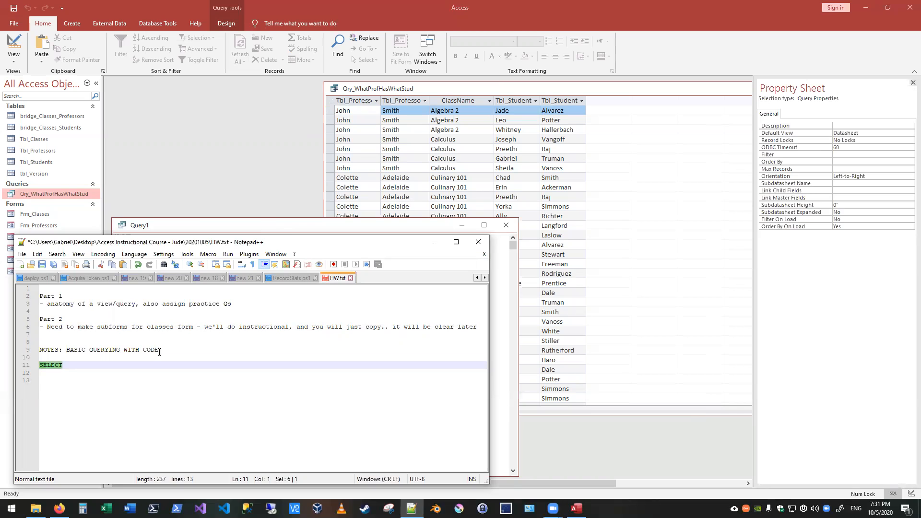
pyautogui.moveTo(92, 381); pyautogui.dragTo(28, 368)
# Reposition the Query1 window, replace its SQL with SELECT 1, and show the result in datasheet view
pyautogui.moveTo(175, 228); pyautogui.dragTo(273, 177)
pyautogui.moveTo(261, 225); pyautogui.dragTo(181, 169)
pyautogui.write('SELECT 1')
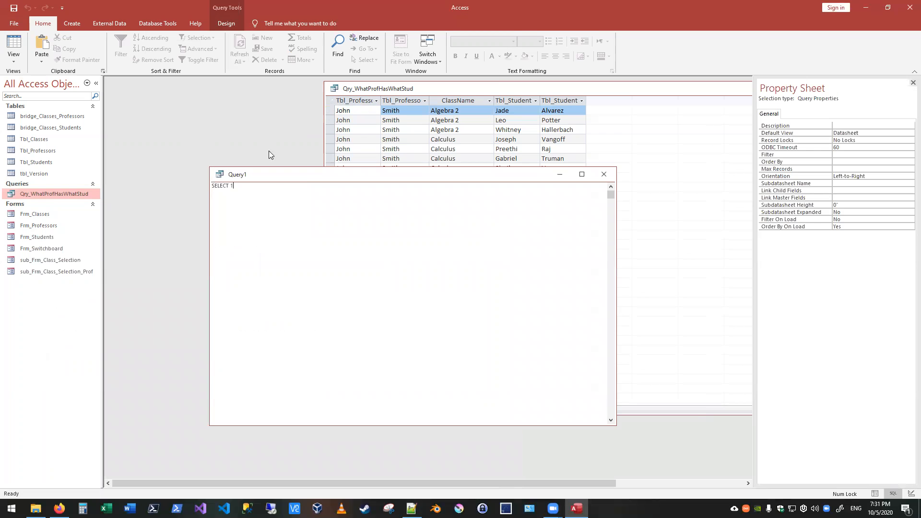
pyautogui.click(13, 48)
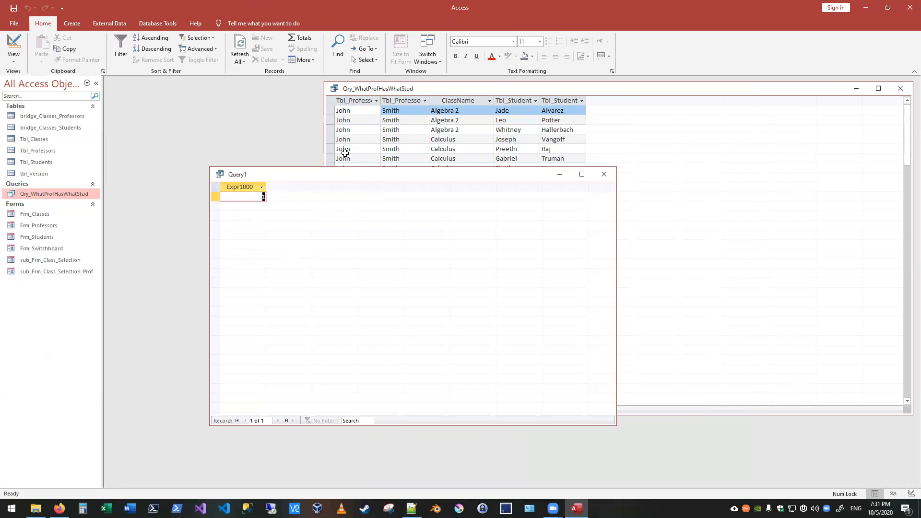
# Return Query1 to SQL view, change the selected value to 15665465, and show the result in datasheet view
pyautogui.click(13, 55)
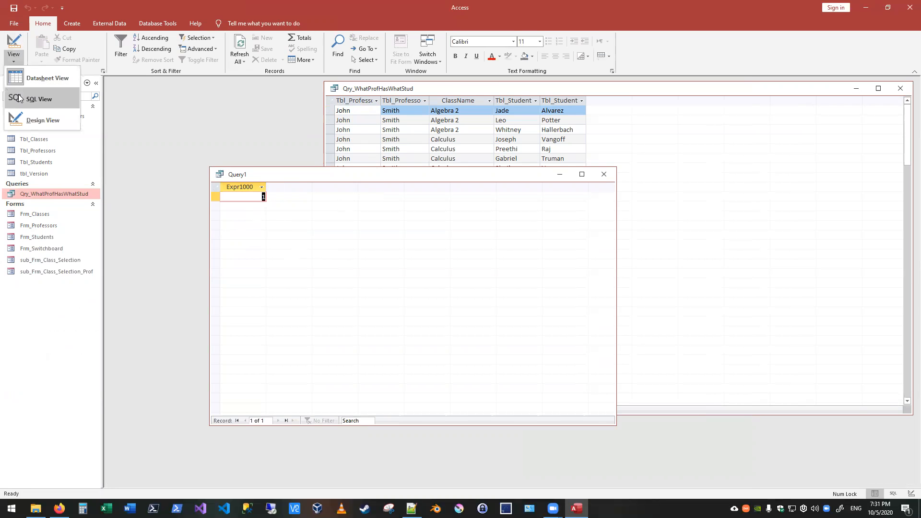
pyautogui.click(27, 99)
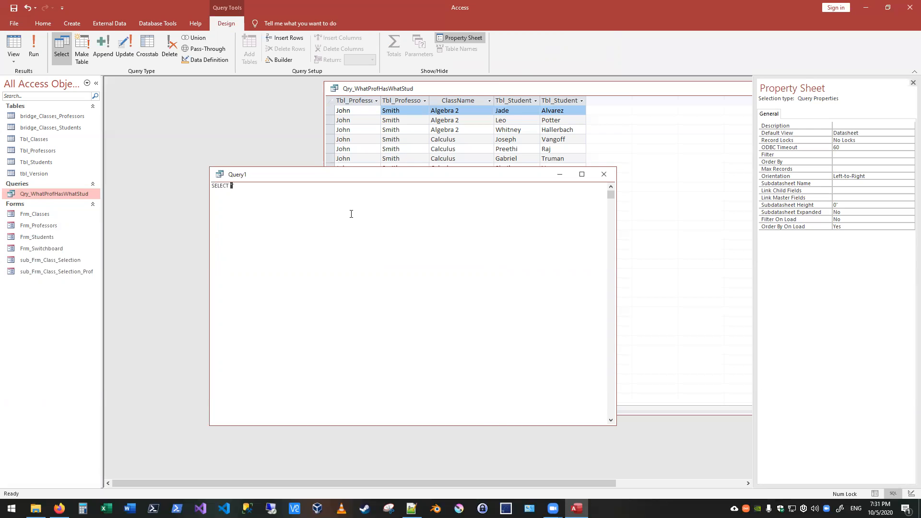
pyautogui.write('15665465')
pyautogui.click(11, 41)
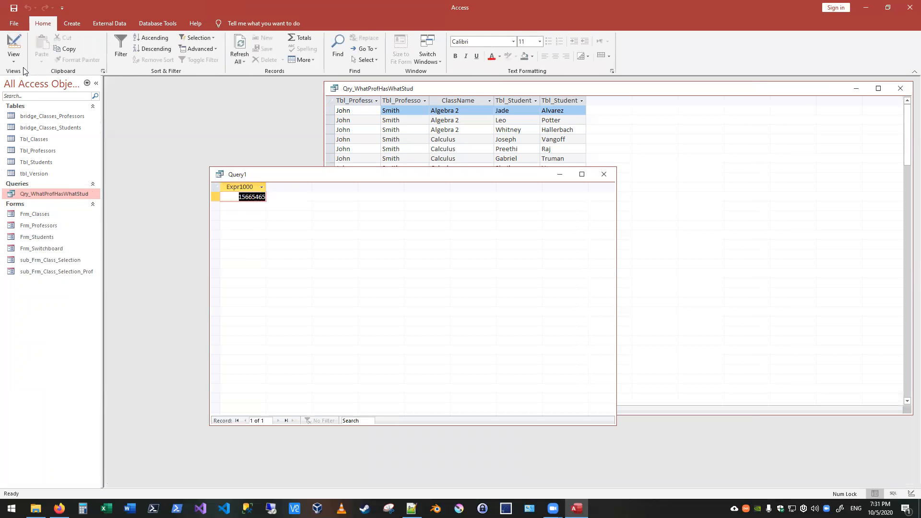
# Switch Query1 back to SQL view and replace the selected number with an empty pair of double quotes
pyautogui.click(14, 57)
pyautogui.click(30, 98)
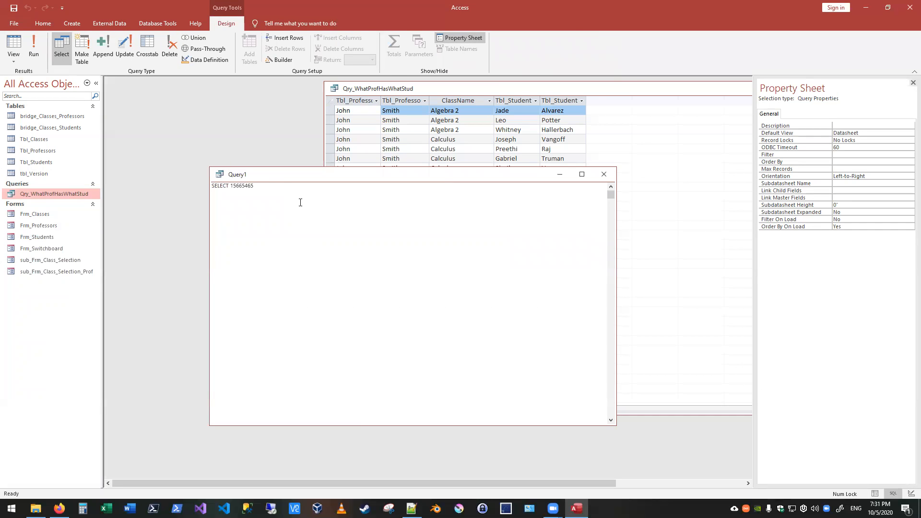
pyautogui.doubleClick(250, 186)
pyautogui.write('"')
# Extend the SELECT line in HW.txt to SELECT "", enlarge the notes text and window, and return to Query1 in Access
pyautogui.click(411, 508)
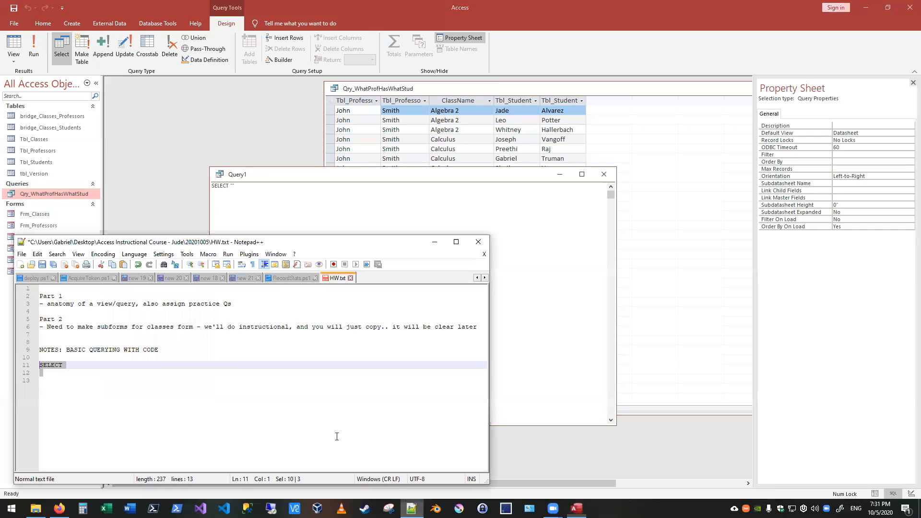
pyautogui.scroll(2, 83, 404)
pyautogui.click(120, 402)
pyautogui.write('""')
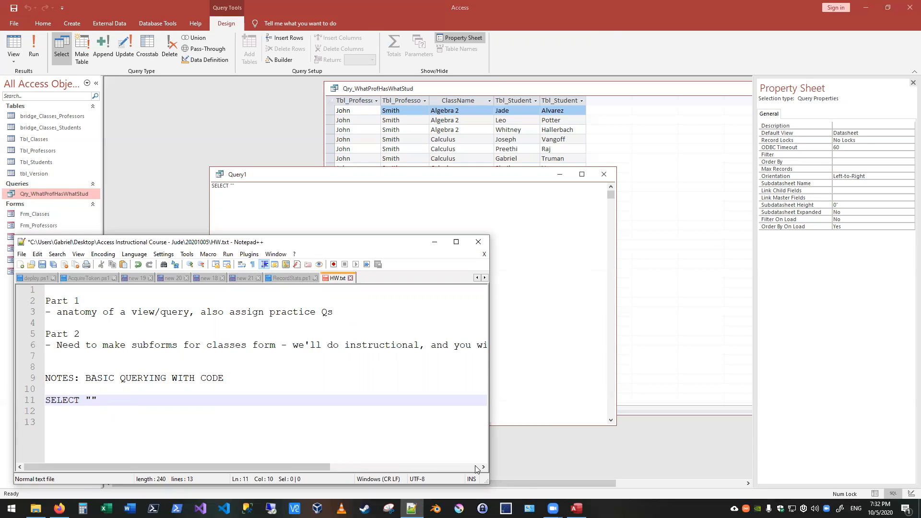
pyautogui.moveTo(485, 482); pyautogui.dragTo(659, 483)
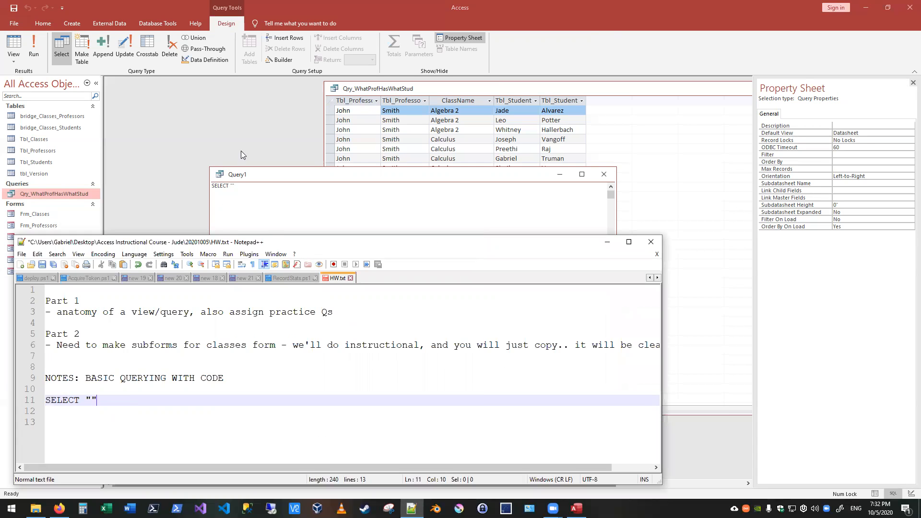
pyautogui.click(161, 20)
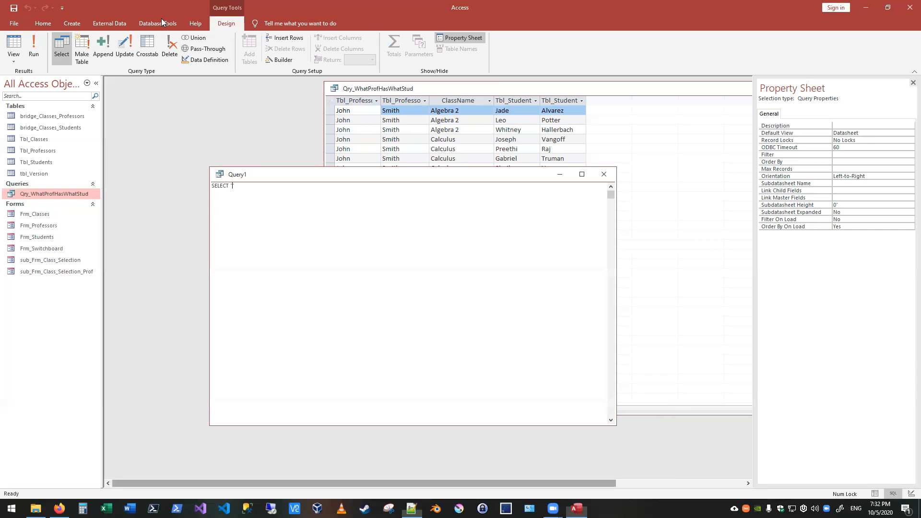
# Restore the Access window so it sits beside the HW.txt notes, then reposition Query1 and narrow the Property Sheet
pyautogui.doubleClick(161, 18)
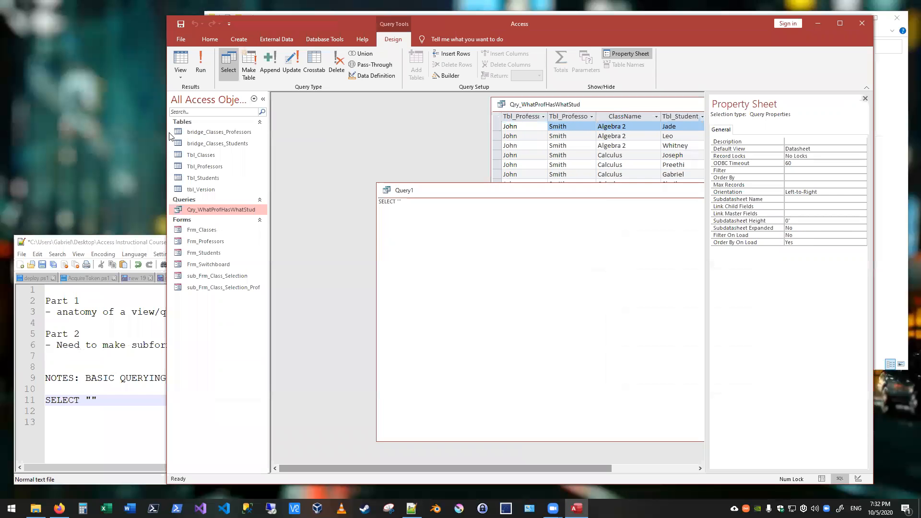
pyautogui.click(83, 236)
pyautogui.moveTo(84, 236); pyautogui.dragTo(84, 102)
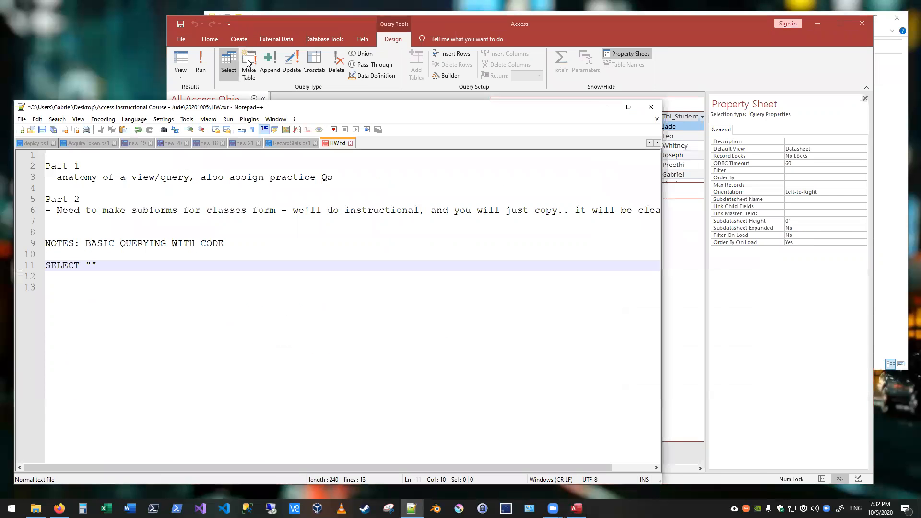
pyautogui.click(253, 22)
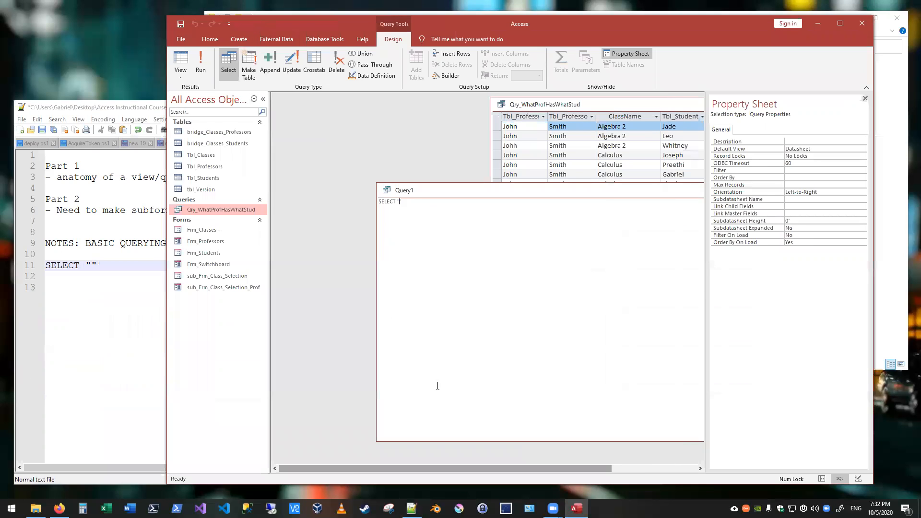
pyautogui.moveTo(422, 189); pyautogui.dragTo(321, 192)
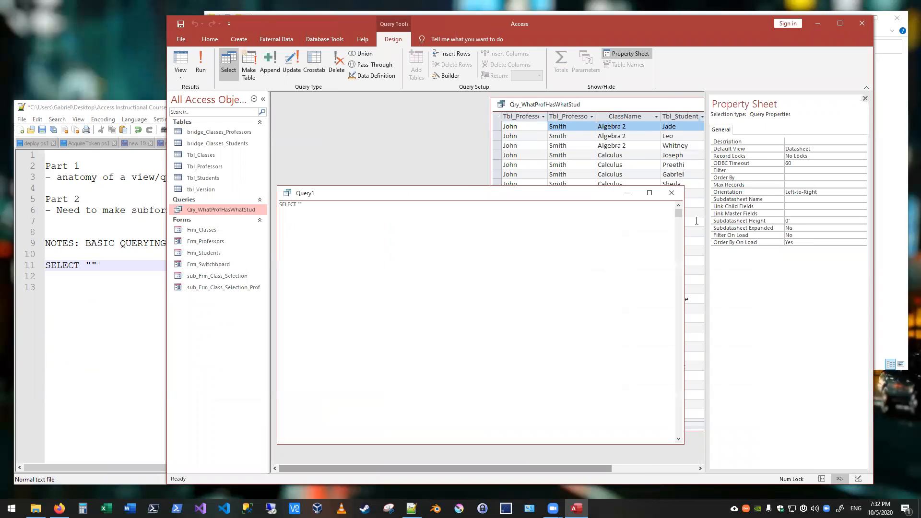
pyautogui.moveTo(705, 274); pyautogui.dragTo(762, 278)
# Insert Hello World between the double quotes in Query1's SELECT statement and show the result in datasheet view
pyautogui.click(55, 254)
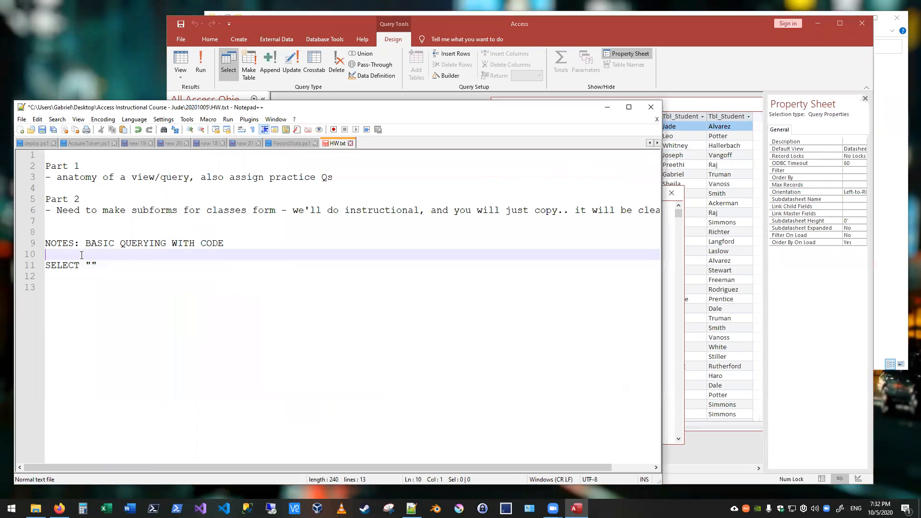
pyautogui.click(69, 271)
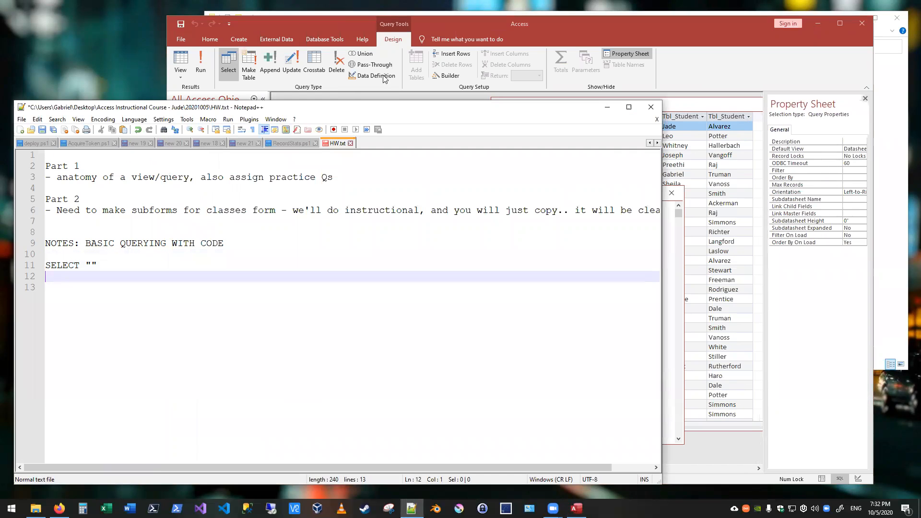
pyautogui.click(386, 39)
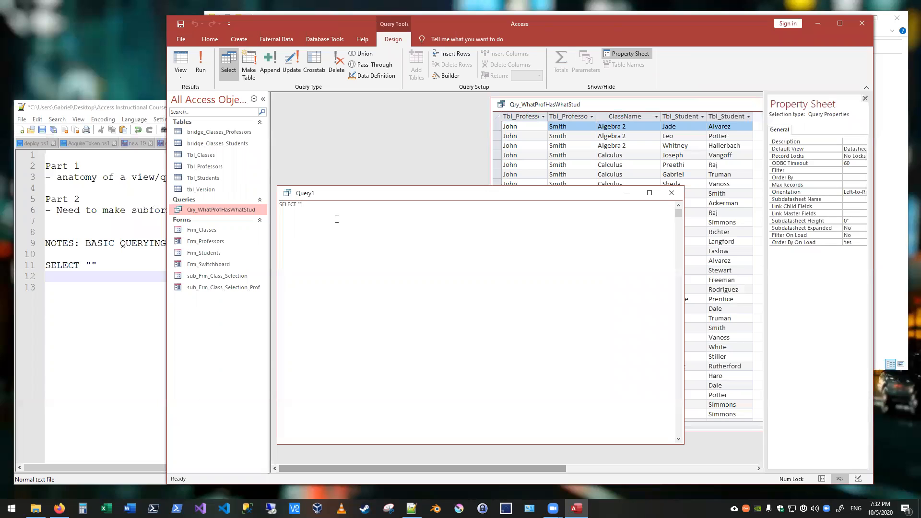
pyautogui.write('Hello World')
pyautogui.click(201, 62)
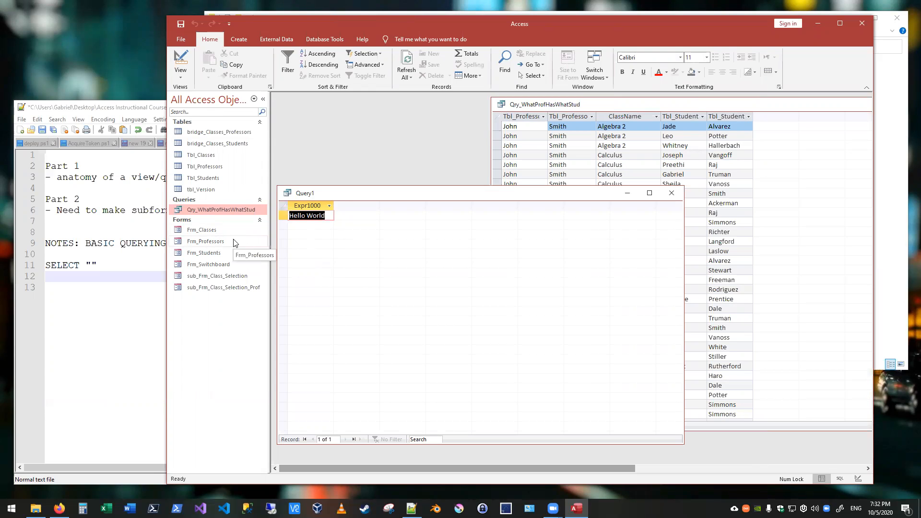
# Return Query1 to SQL view and highlight its SELECT "Hello World" statement
pyautogui.click(179, 73)
pyautogui.click(205, 113)
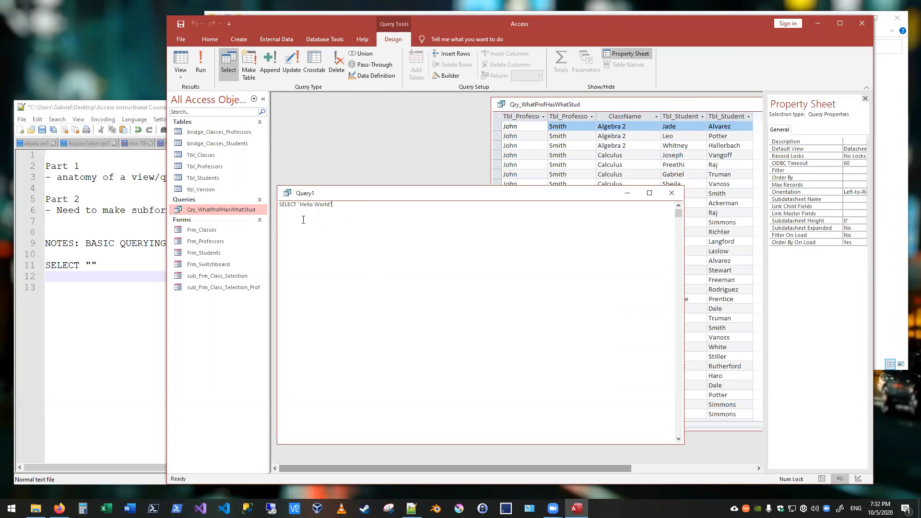
pyautogui.hotkey('ctrl', 'a')
pyautogui.click(394, 222)
# Add a FROM line on line 13 of HW.txt, below SELECT "", and highlight the two keywords
pyautogui.click(84, 315)
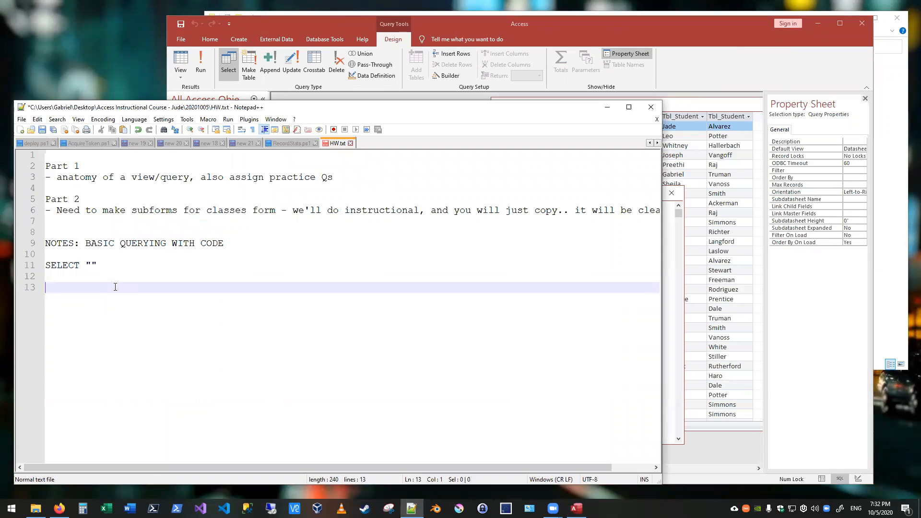
pyautogui.write('FROM')
pyautogui.click(114, 268)
pyautogui.press('Down')
pyautogui.click(114, 267)
pyautogui.hotkey('shift', 'Home')
pyautogui.click(100, 295)
pyautogui.doubleClick(84, 267)
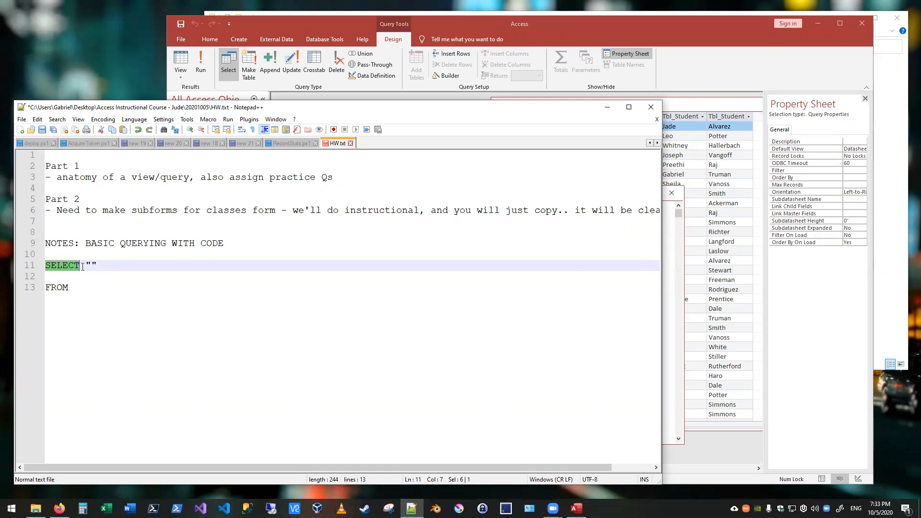
pyautogui.doubleClick(113, 291)
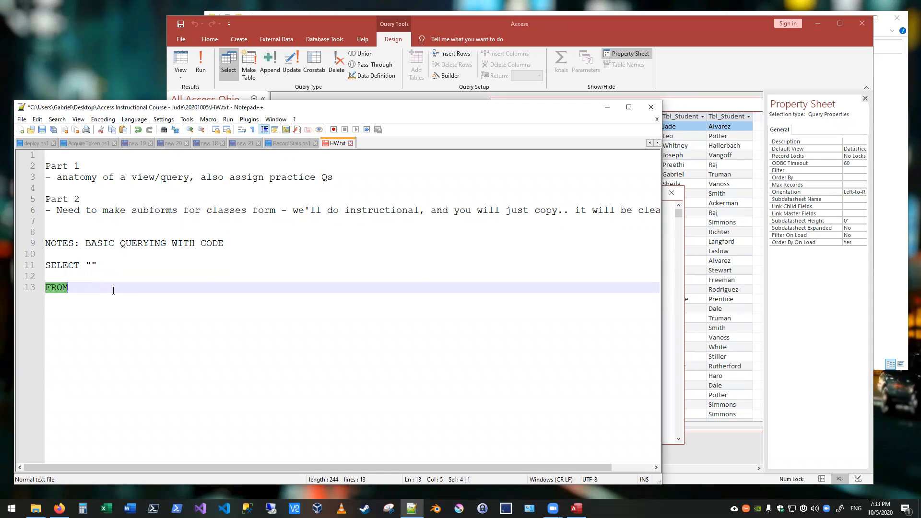
# Add FROM on a new line below SELECT "Hello World" in Query1
pyautogui.click(670, 218)
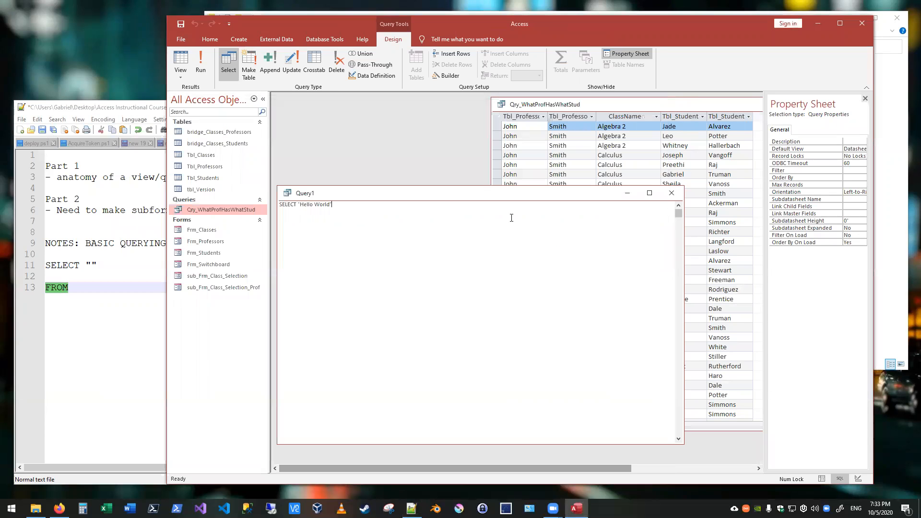
pyautogui.moveTo(294, 204); pyautogui.dragTo(372, 204)
pyautogui.press('Left')
pyautogui.click(373, 203)
pyautogui.write('FROM')
# Complete the FROM line in HW.txt with the table name so it reads FROM tbl_Professors
pyautogui.click(112, 288)
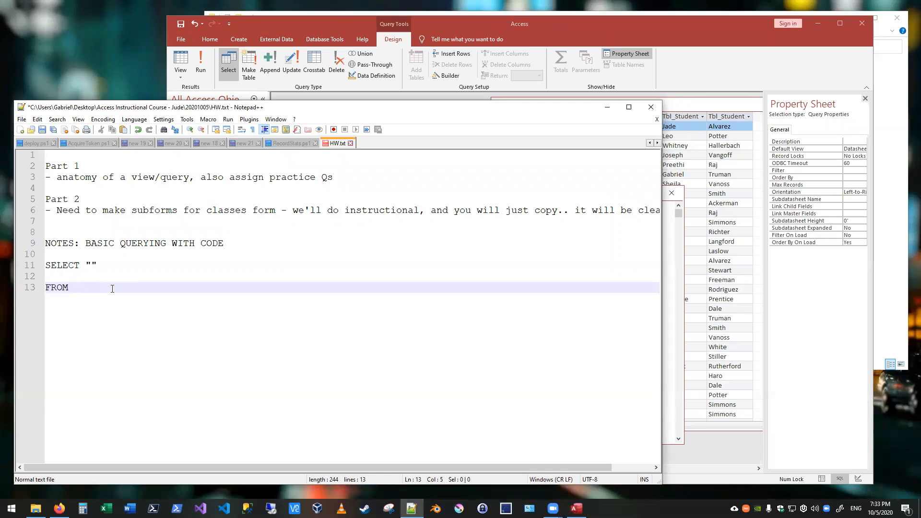
pyautogui.write('tbl_Proffessors')
pyautogui.click(132, 288)
pyautogui.press('Left')
pyautogui.press('BackSpace')
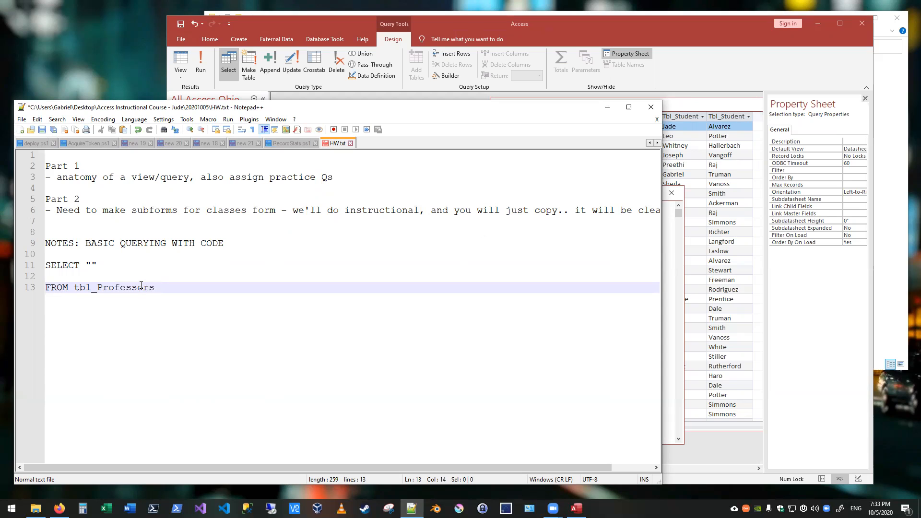
pyautogui.click(171, 286)
pyautogui.press('Up')
pyautogui.press('Up')
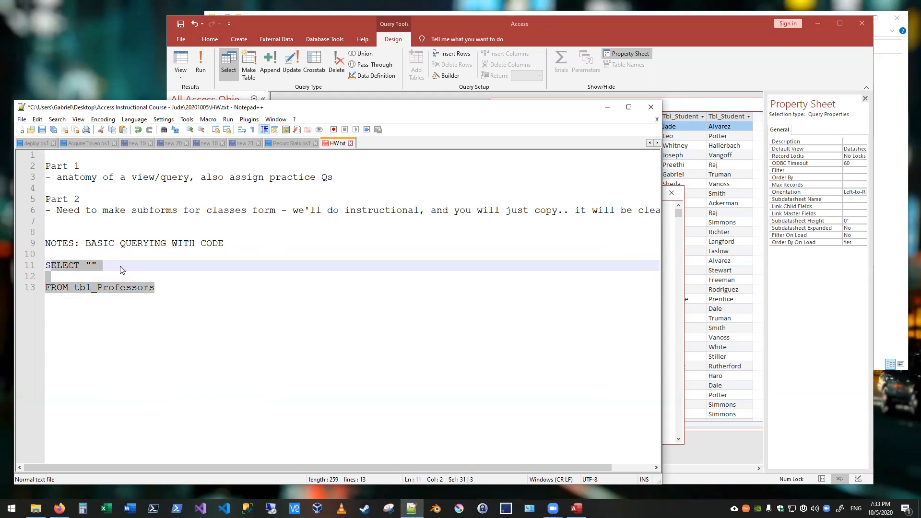
# Copy tbl_Professors from the notes into Query1's FROM clause and show the result in datasheet view
pyautogui.click(677, 214)
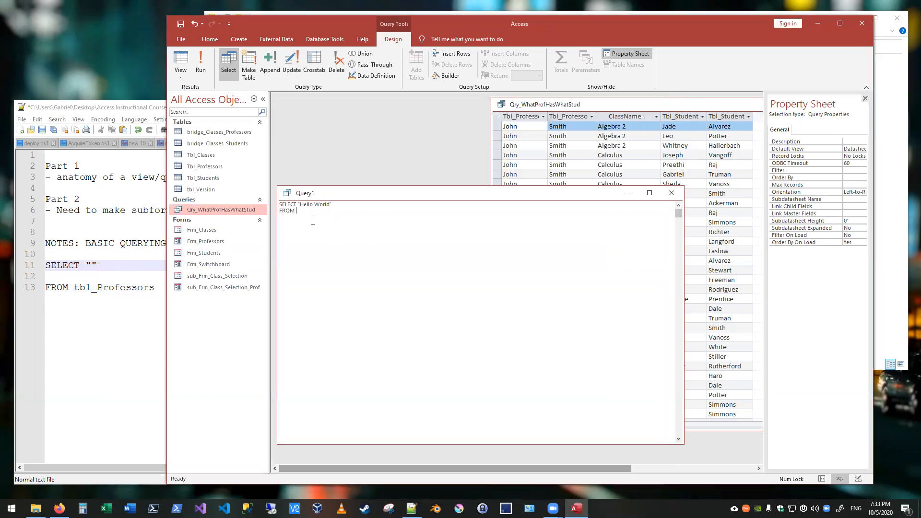
pyautogui.click(101, 287)
pyautogui.doubleClick(102, 287)
pyautogui.click(425, 275)
pyautogui.hotkey('ctrl', 'v')
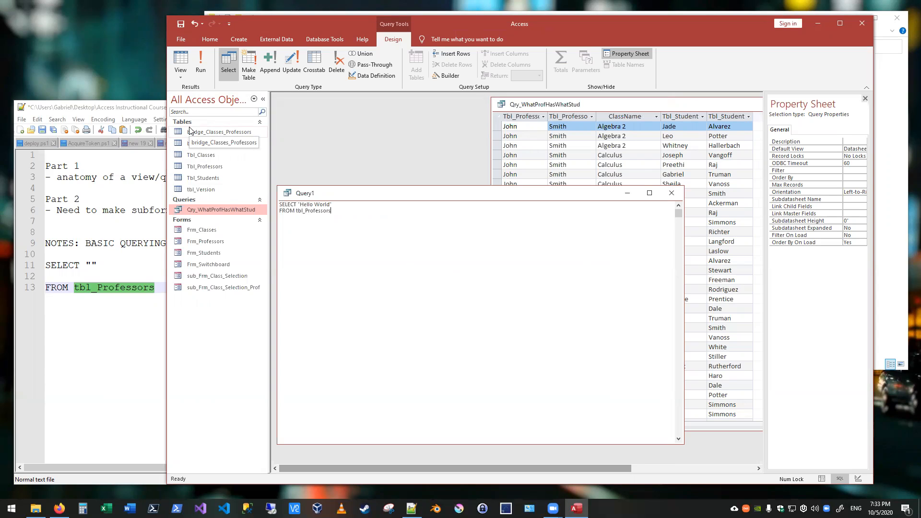
pyautogui.click(181, 57)
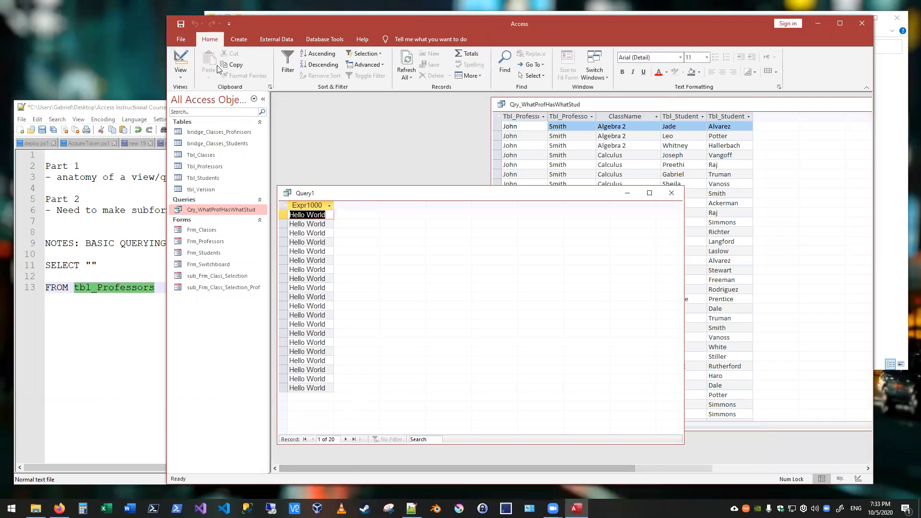
# Switch Query1 back to SQL view and highlight the table name in its FROM clause
pyautogui.click(186, 79)
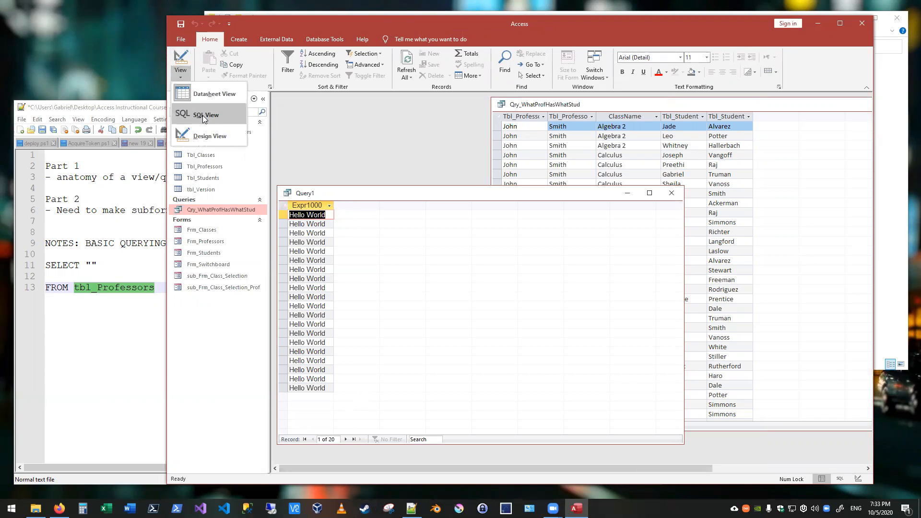
pyautogui.click(203, 115)
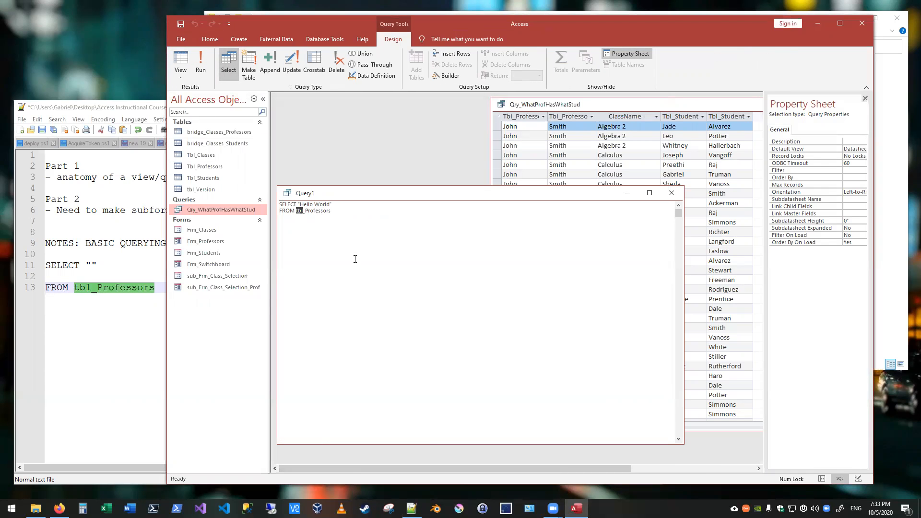
pyautogui.doubleClick(322, 210)
pyautogui.moveTo(331, 211); pyautogui.dragTo(296, 211)
# Replace the empty quotes in the SELECT line of HW.txt with an asterisk and highlight it
pyautogui.click(127, 316)
pyautogui.moveTo(155, 288); pyautogui.dragTo(45, 288)
pyautogui.click(111, 265)
pyautogui.moveTo(85, 264); pyautogui.dragTo(109, 266)
pyautogui.write('*')
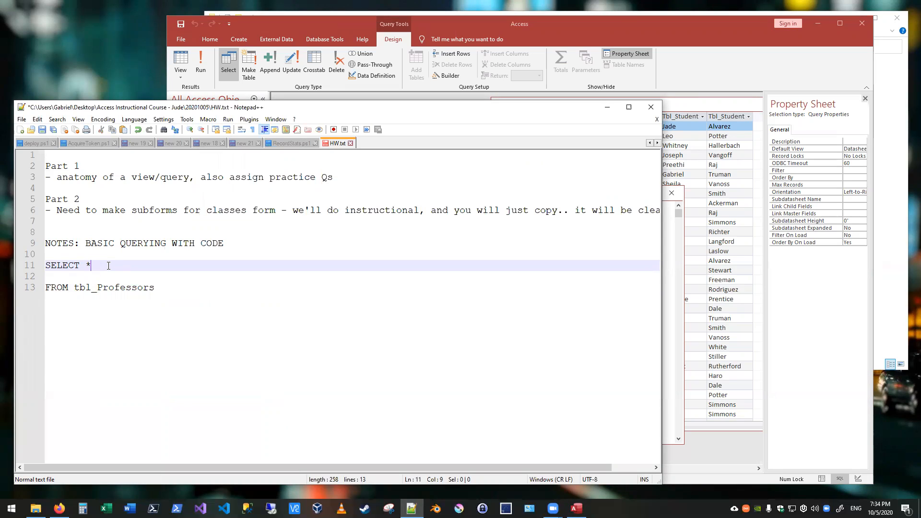
pyautogui.doubleClick(87, 266)
pyautogui.click(138, 306)
pyautogui.doubleClick(88, 265)
pyautogui.click(104, 265)
pyautogui.hotkey('shift', 'Left')
# Copy the SELECT * FROM tbl_Professors statement from HW.txt and paste it over all of Query1's SQL
pyautogui.click(164, 287)
pyautogui.moveTo(46, 265); pyautogui.dragTo(169, 289)
pyautogui.hotkey('ctrl', 'c')
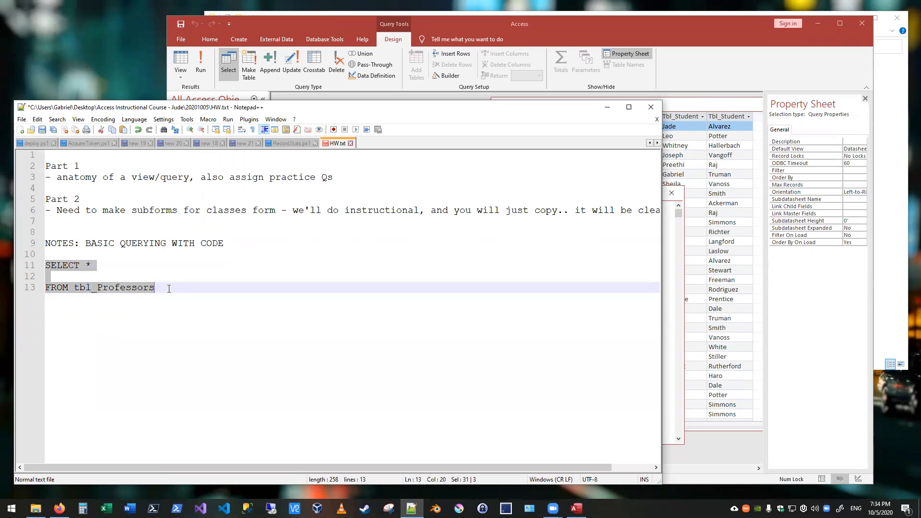
pyautogui.click(669, 252)
pyautogui.hotkey('ctrl', 'a')
pyautogui.hotkey('ctrl', 'v')
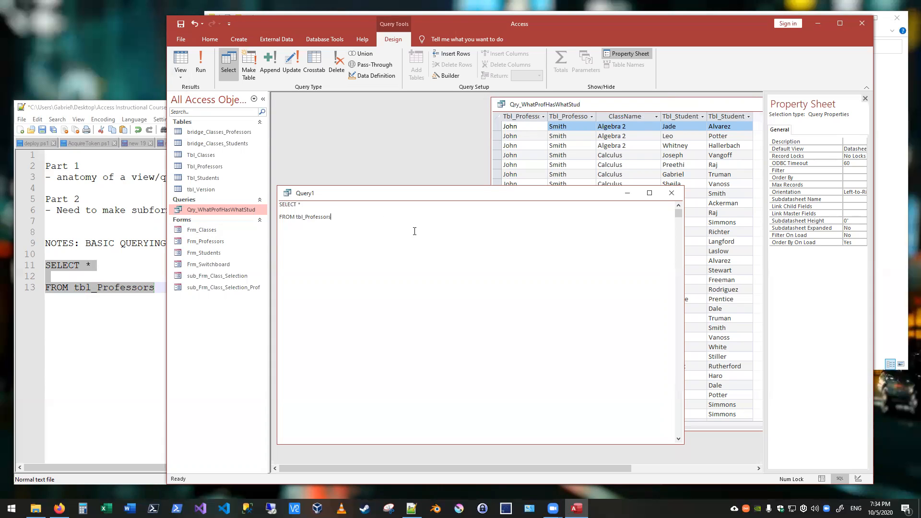
# Examine the SELECT * and FROM tbl_Professors parts of Query1's SQL by highlighting each one
pyautogui.moveTo(392, 232); pyautogui.dragTo(256, 202)
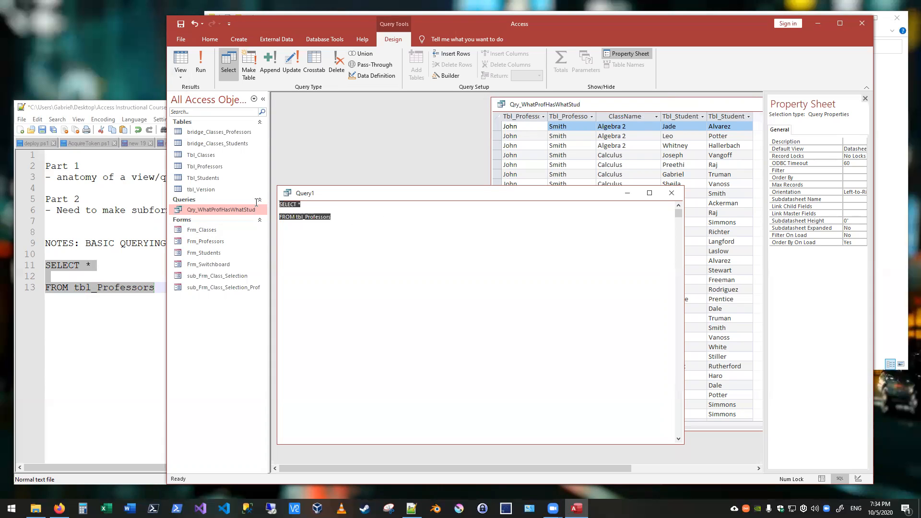
pyautogui.click(334, 210)
pyautogui.doubleClick(294, 204)
pyautogui.click(306, 204)
pyautogui.doubleClick(309, 218)
pyautogui.moveTo(331, 217); pyautogui.dragTo(294, 217)
pyautogui.click(366, 223)
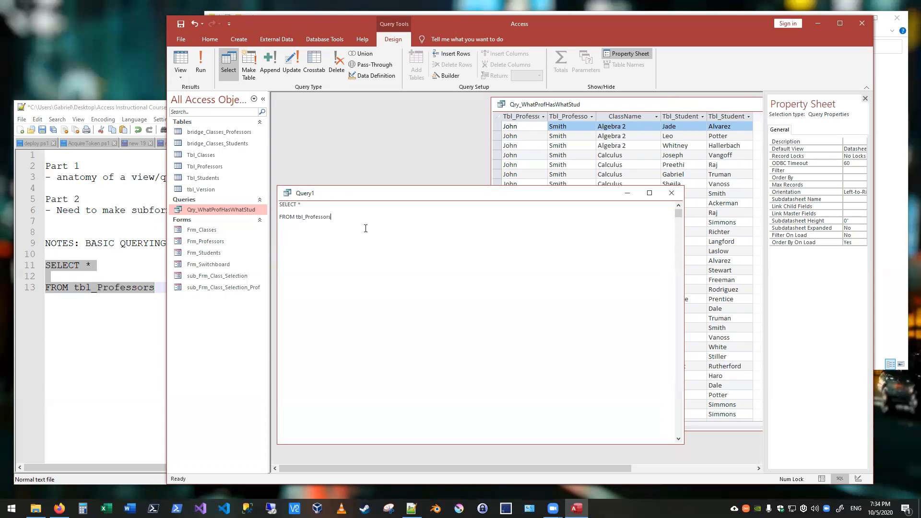
pyautogui.moveTo(369, 232); pyautogui.dragTo(273, 199)
pyautogui.click(339, 220)
# Show Query1's result in datasheet view and compare it with the Tbl_Professors table, closing the table again
pyautogui.click(181, 59)
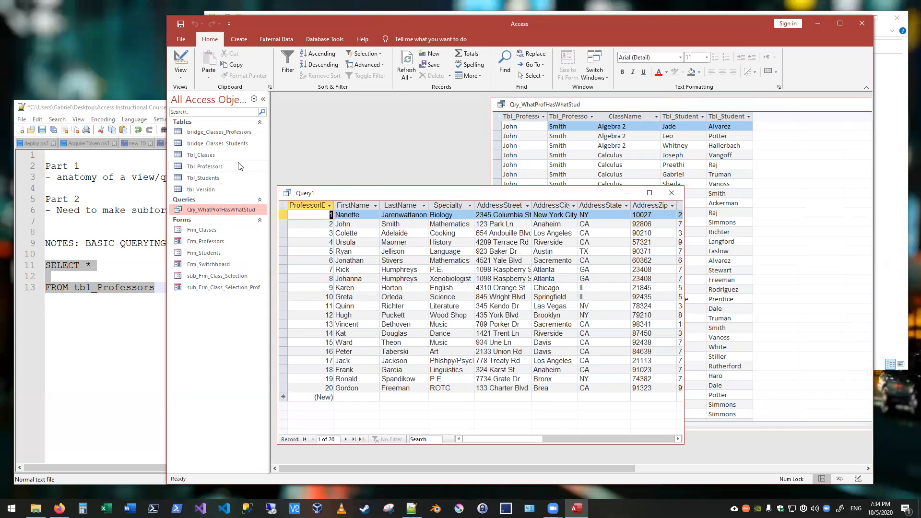
pyautogui.click(199, 167)
pyautogui.doubleClick(199, 167)
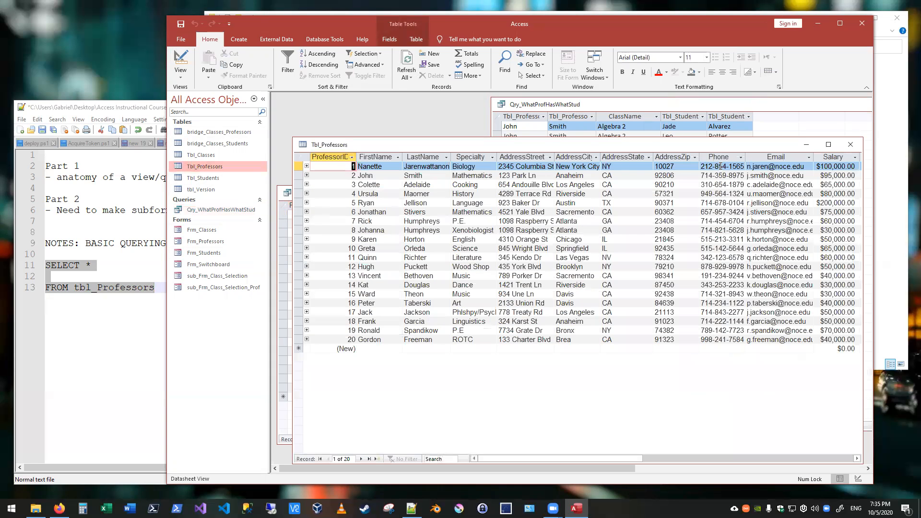
pyautogui.click(859, 150)
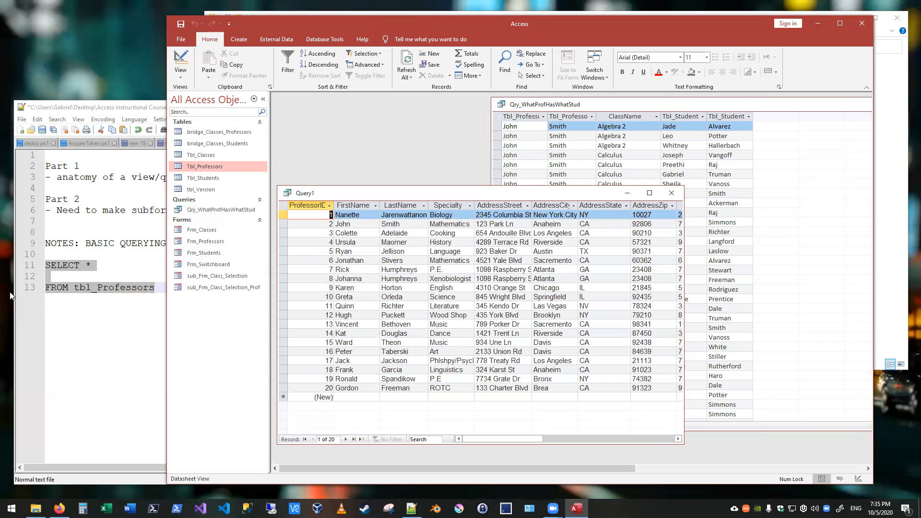
# Add a WHERE line on line 15 of HW.txt, below FROM tbl_Professors
pyautogui.click(92, 281)
pyautogui.click(215, 307)
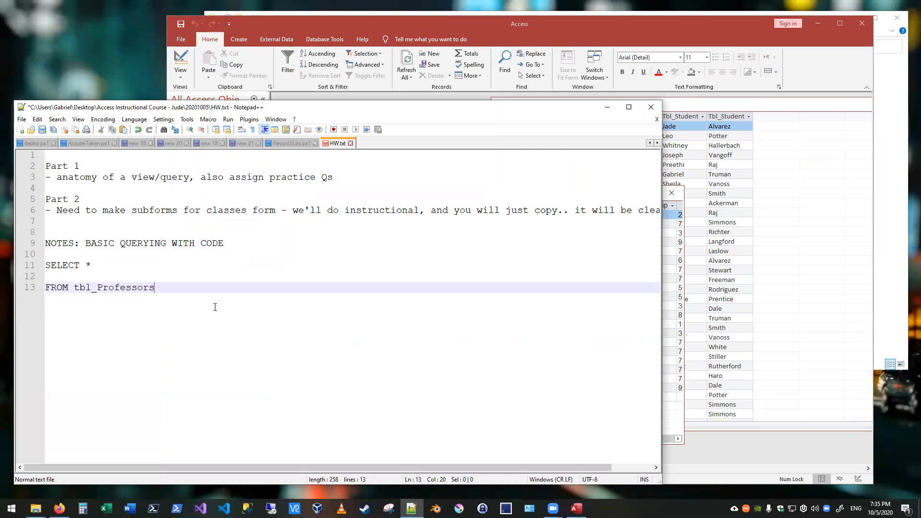
pyautogui.press('Return')
pyautogui.press('Return')
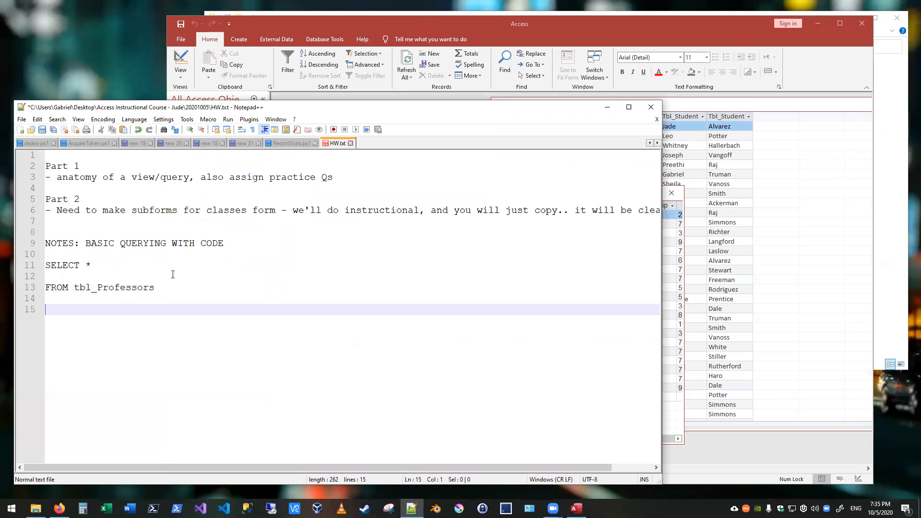
pyautogui.doubleClick(64, 266)
pyautogui.doubleClick(58, 287)
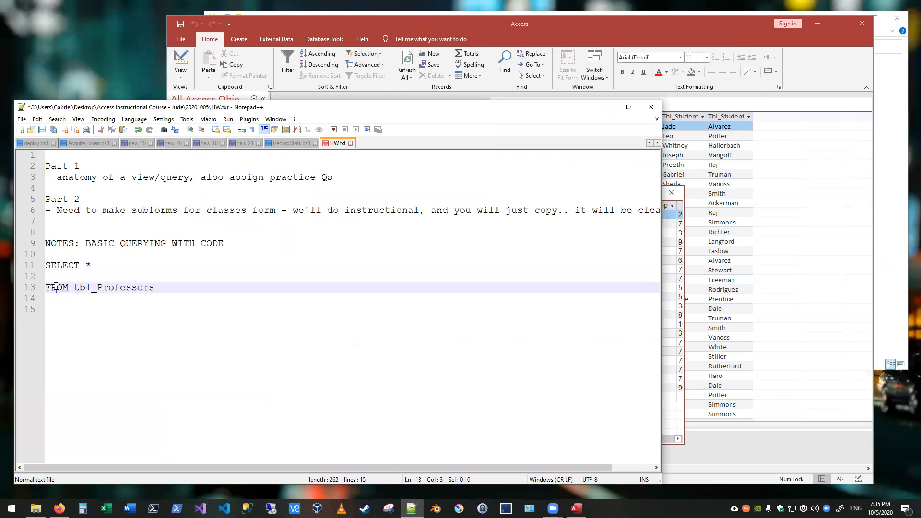
pyautogui.click(54, 309)
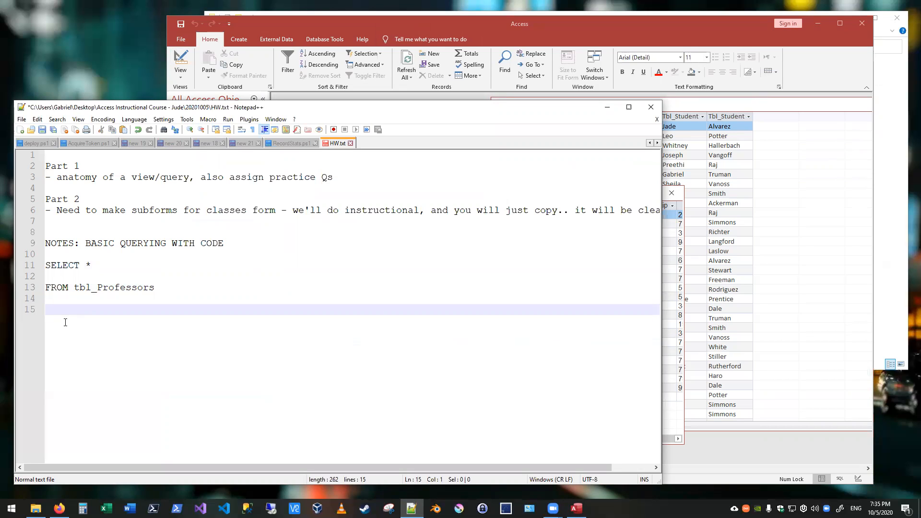
pyautogui.write('WHERE')
# Examine the remaining columns of Query1's result, from Phone to Tenure, and return to the WHERE line in HW.txt
pyautogui.click(680, 423)
pyautogui.moveTo(530, 439); pyautogui.dragTo(610, 433)
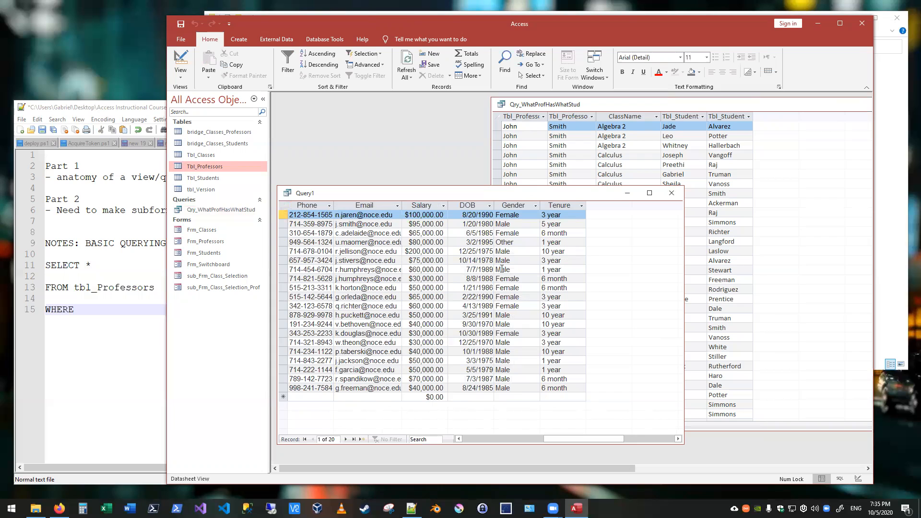
pyautogui.click(115, 312)
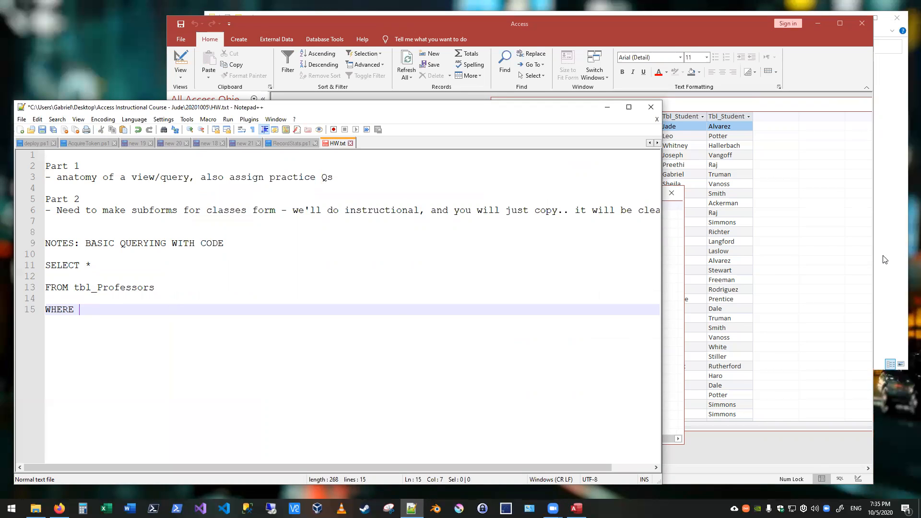
# Check Query1's Gender column, then complete the WHERE line in HW.txt with tbl_Professors.Gender = "Male"
pyautogui.click(674, 437)
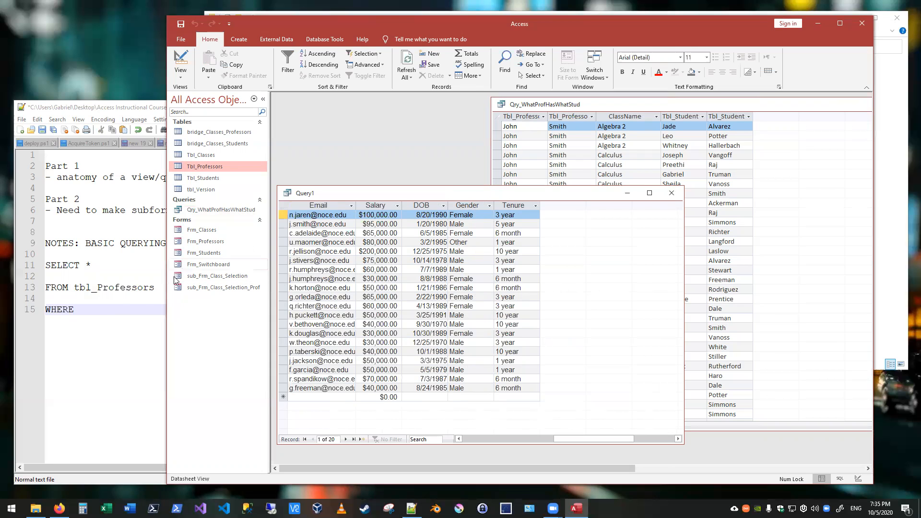
pyautogui.click(110, 311)
pyautogui.write('tbl_Proffe')
pyautogui.press('BackSpace')
pyautogui.press('BackSpace')
pyautogui.write('essors.')
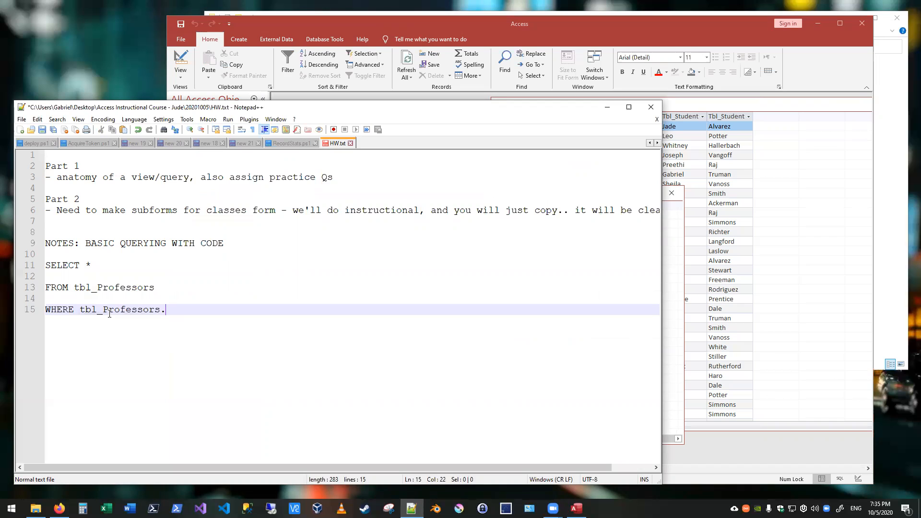
pyautogui.write('Gender')
pyautogui.write(' = ')
pyautogui.write('""')
pyautogui.write('Male')
# Replace Query1's SQL with the full SELECT, FROM and WHERE statement copied from lines 11 to 15 of HW.txt
pyautogui.hotkey('shift', 'Home')
pyautogui.hotkey('shift', 'Up')
pyautogui.hotkey('shift', 'Up')
pyautogui.hotkey('shift', 'Up')
pyautogui.hotkey('shift', 'Up')
pyautogui.hotkey('ctrl', 'c')
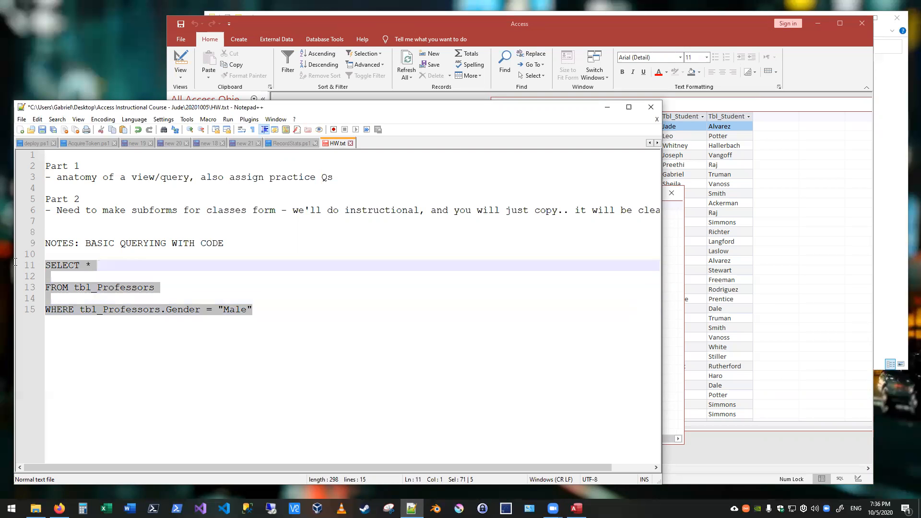
pyautogui.click(680, 224)
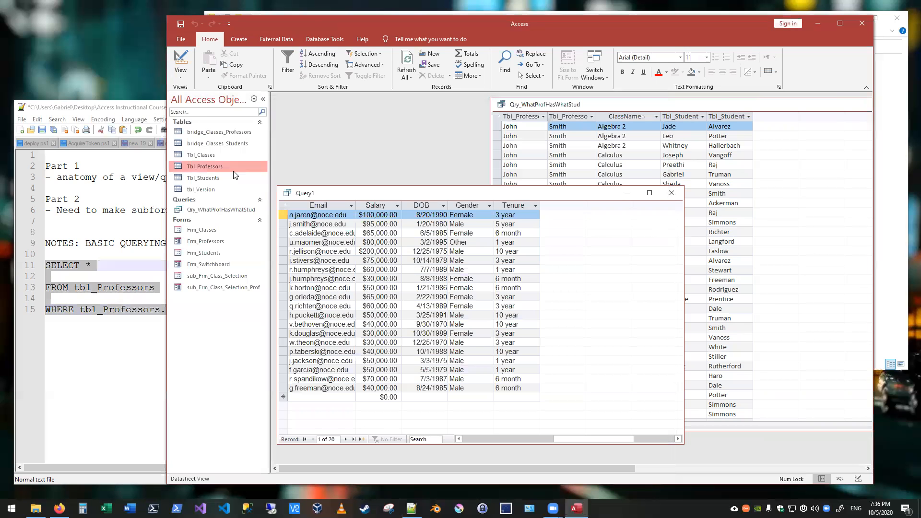
pyautogui.click(180, 72)
pyautogui.click(196, 115)
pyautogui.hotkey('ctrl', 'a')
pyautogui.hotkey('ctrl', 'v')
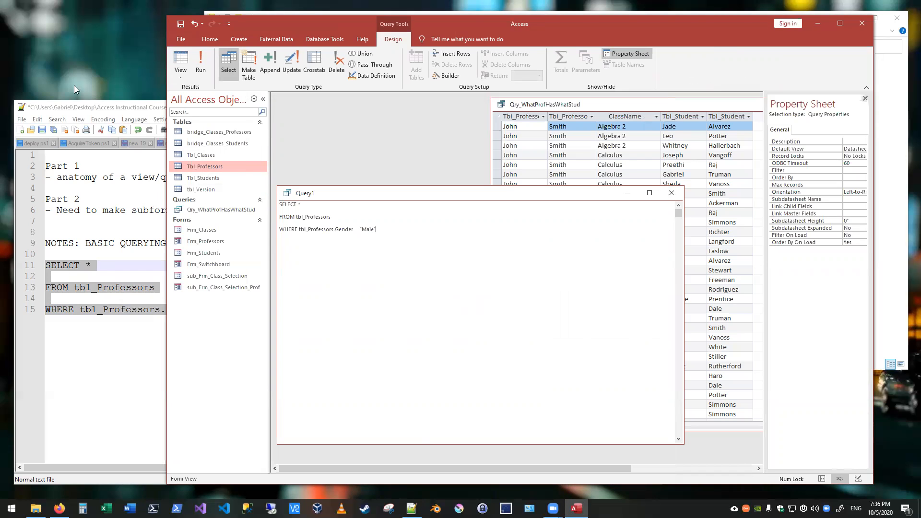
# Close the Qry_WhatProfHasWhatStud datasheet and move the Query1 window higher in the workspace
pyautogui.click(98, 107)
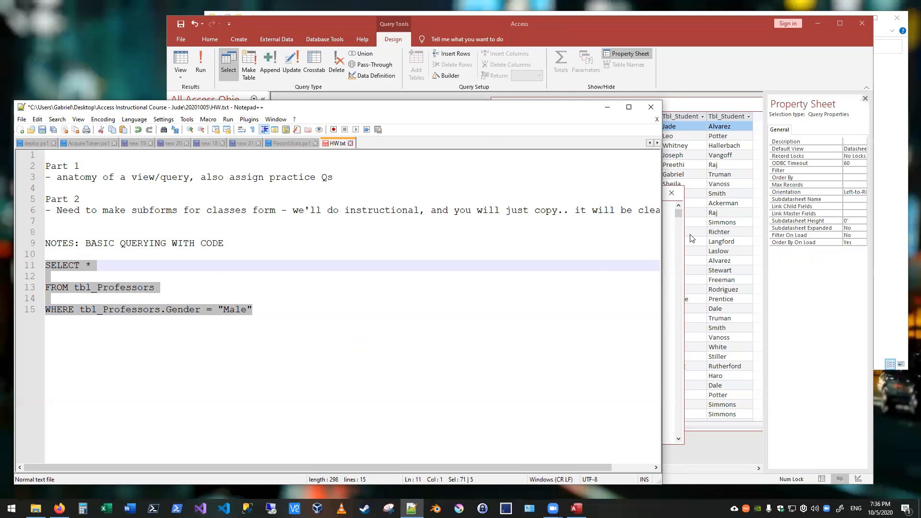
pyautogui.click(676, 215)
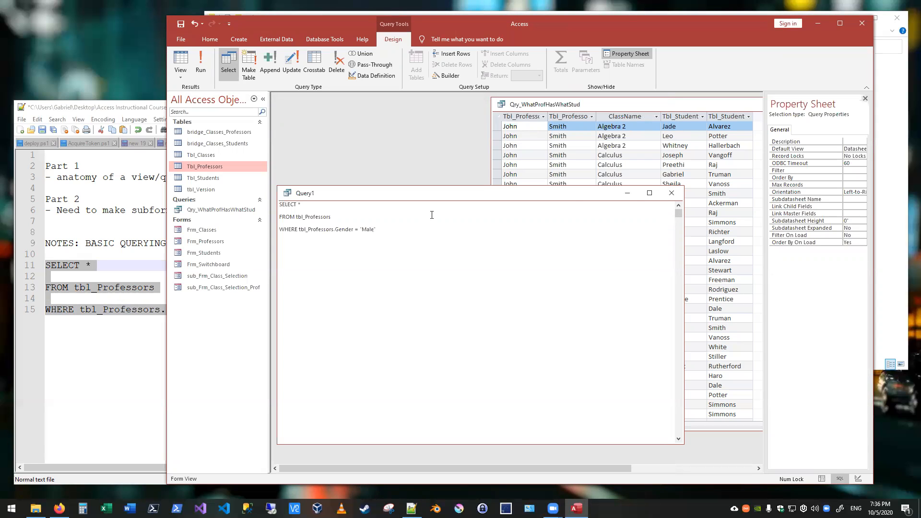
pyautogui.rightClick(557, 107)
pyautogui.click(567, 124)
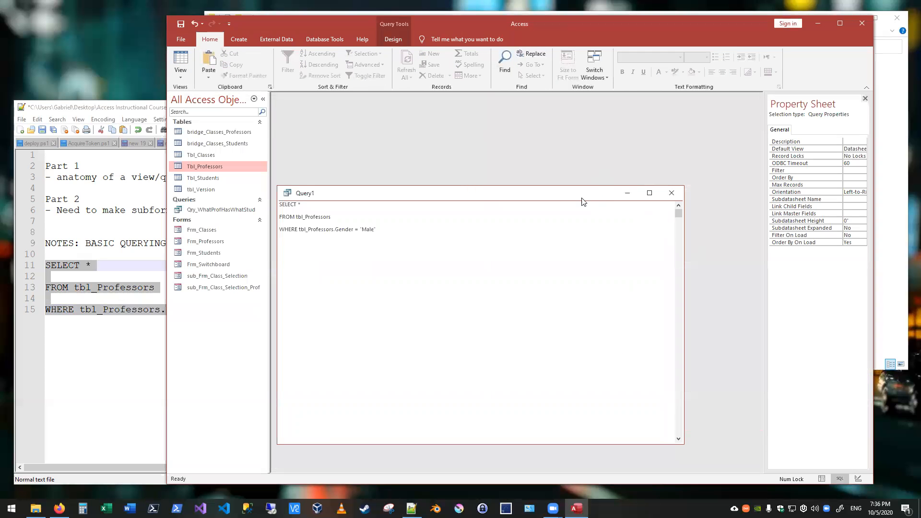
pyautogui.moveTo(571, 196); pyautogui.dragTo(596, 143)
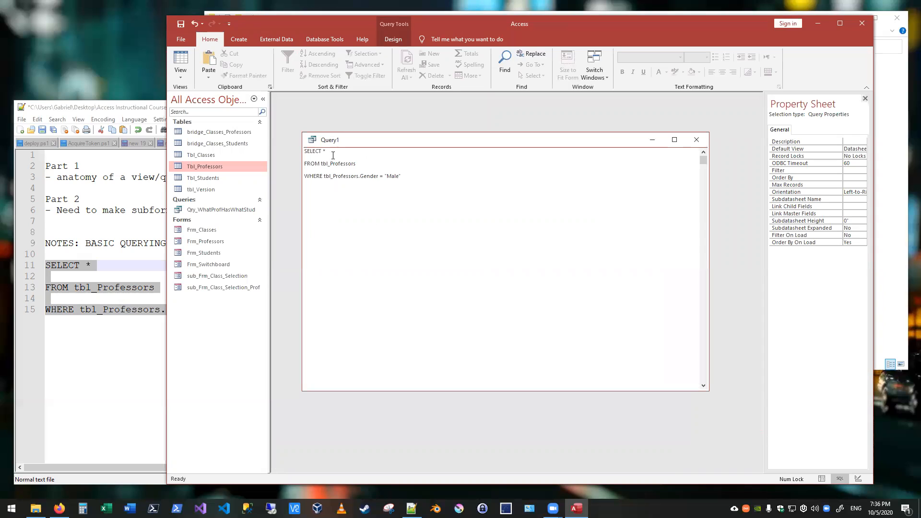
# Show Query1's result in datasheet view and examine its columns from ProfessorID to Tenure against the SELECT * line in HW.txt
pyautogui.click(175, 61)
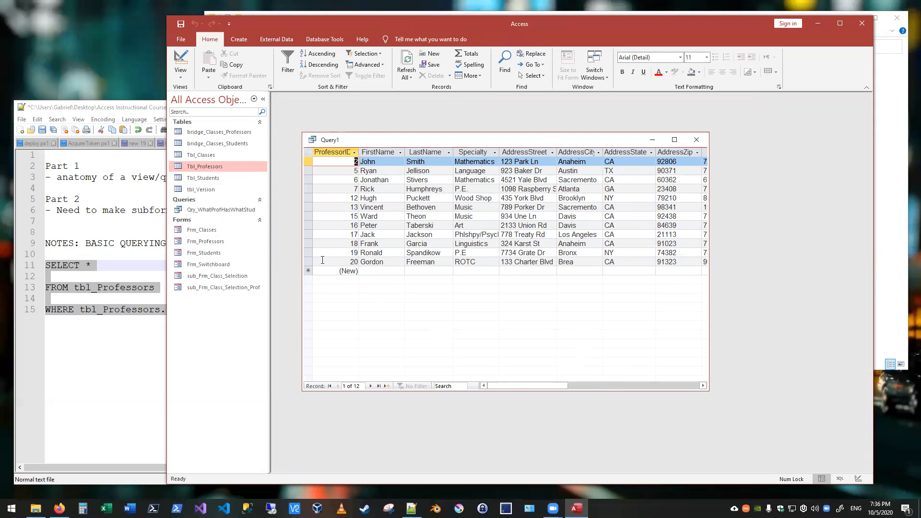
pyautogui.click(147, 335)
pyautogui.moveTo(297, 336); pyautogui.dragTo(46, 265)
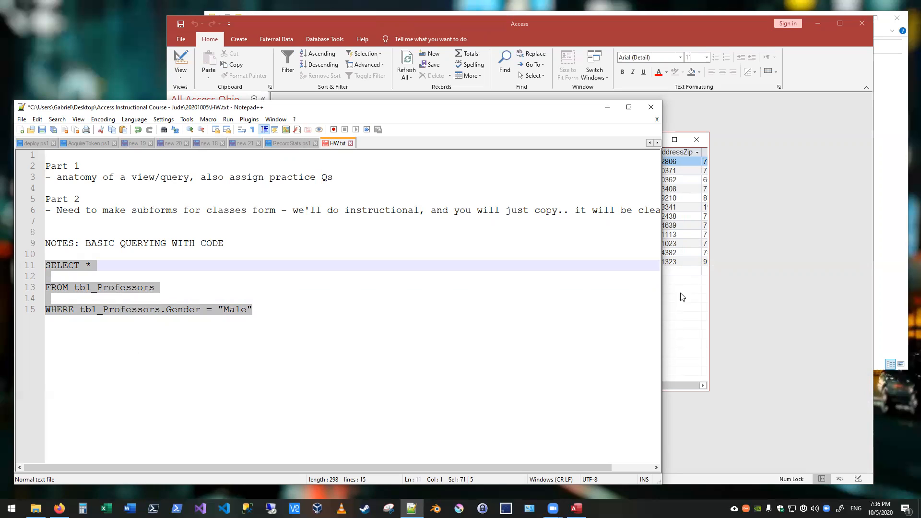
pyautogui.click(91, 265)
pyautogui.moveTo(91, 266); pyautogui.dragTo(42, 266)
pyautogui.click(677, 386)
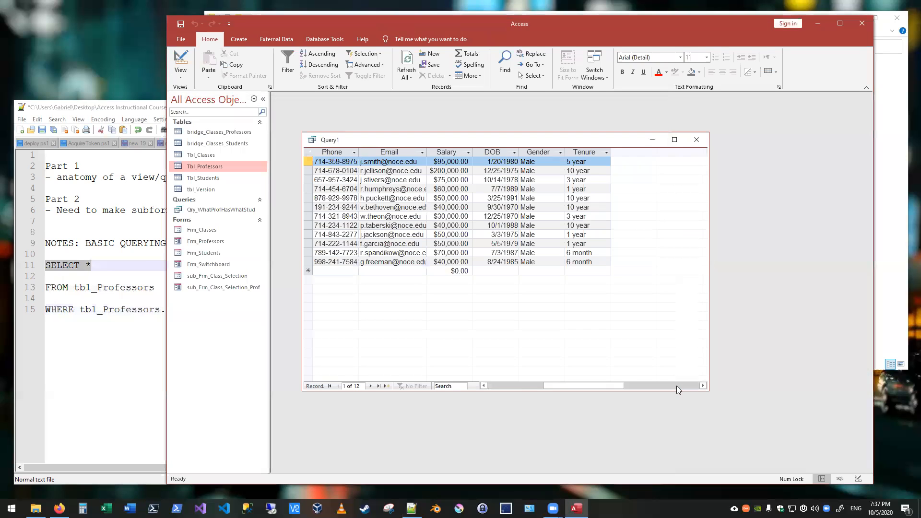
pyautogui.moveTo(624, 386); pyautogui.dragTo(557, 385)
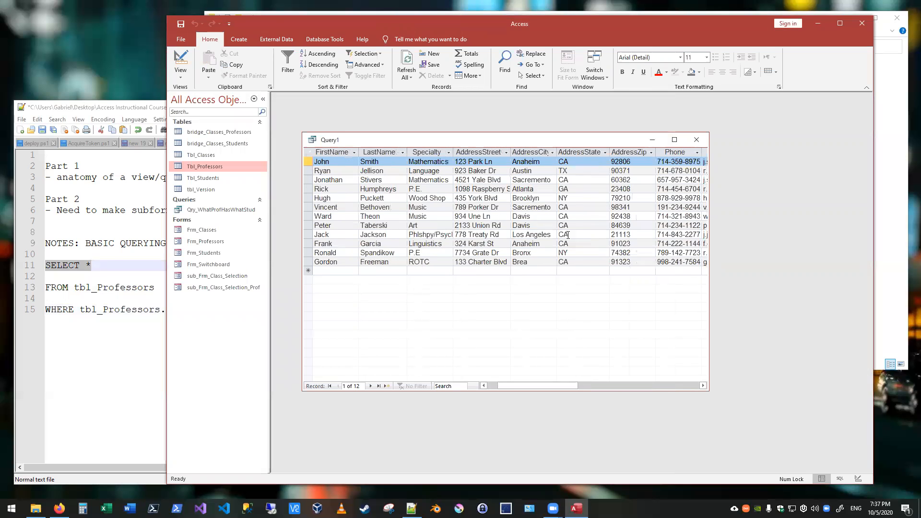
pyautogui.moveTo(546, 385); pyautogui.dragTo(525, 373)
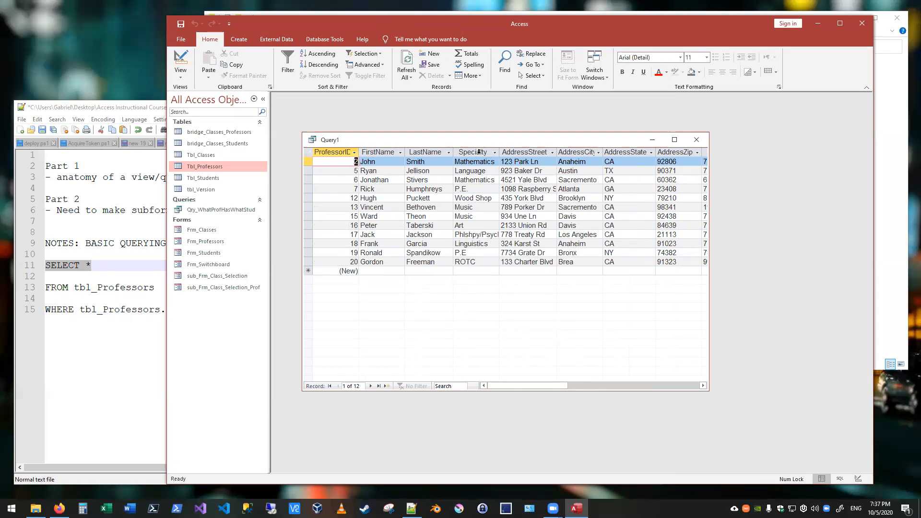
pyautogui.moveTo(570, 385); pyautogui.dragTo(643, 385)
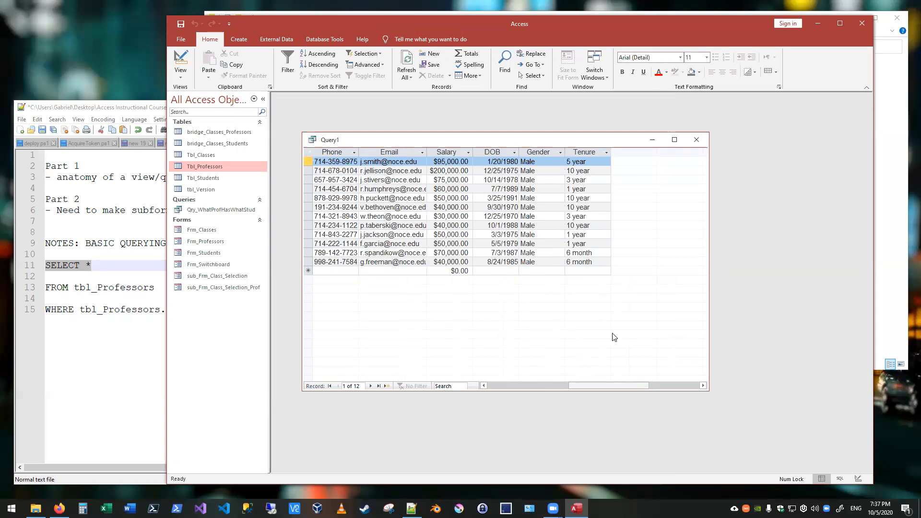
# Replace the asterisk in the SELECT line of HW.txt with the table prefix tbl_Professors. including its trailing period
pyautogui.click(118, 267)
pyautogui.press('BackSpace')
pyautogui.write('tbl')
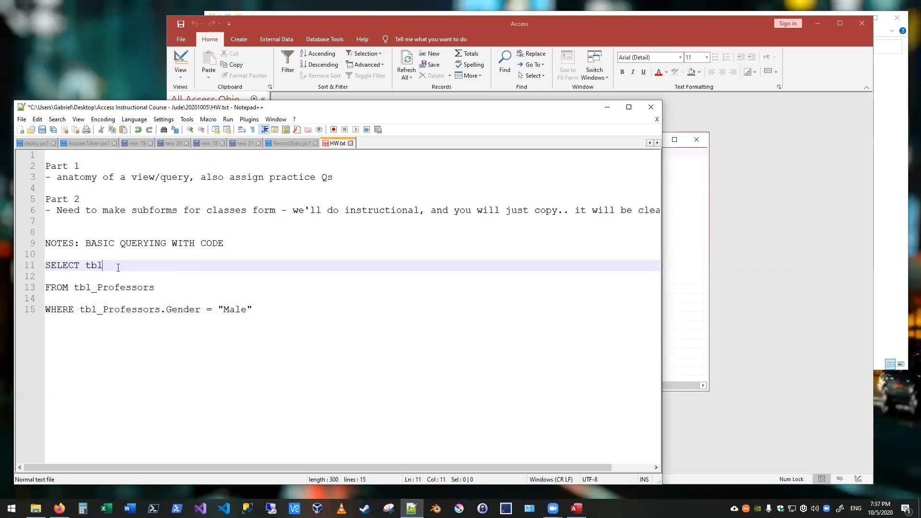
pyautogui.write('_Professors')
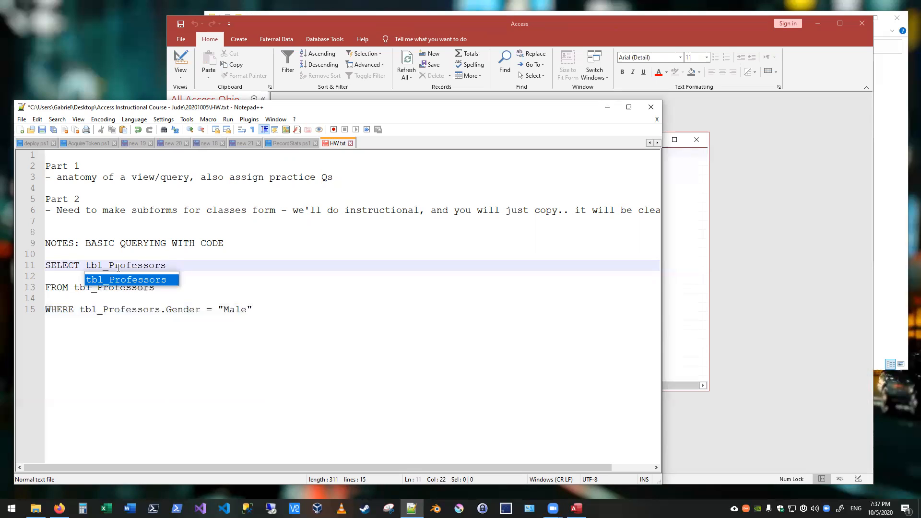
pyautogui.click(212, 291)
pyautogui.click(198, 267)
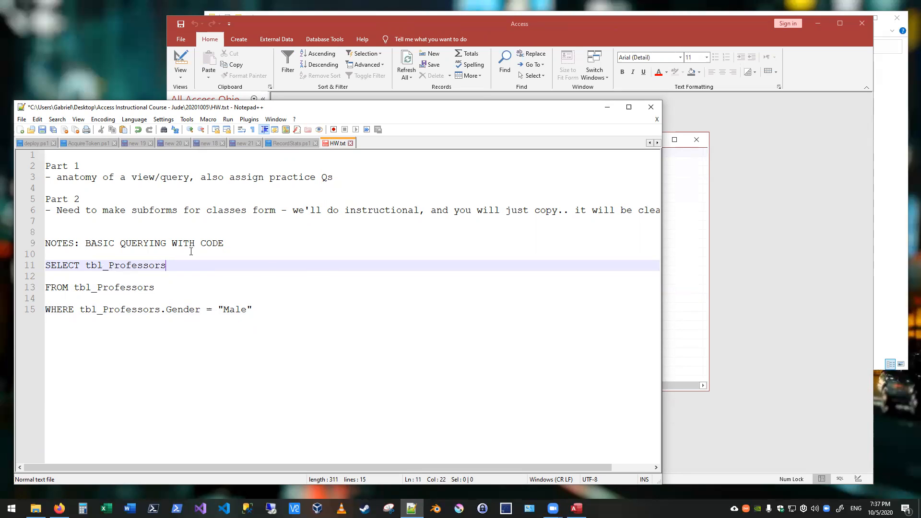
pyautogui.moveTo(220, 309); pyautogui.dragTo(253, 309)
pyautogui.click(196, 265)
pyautogui.write('.')
# Compare the table-and-field notation in HW.txt with Query1's result by highlighting the Gender column, several records, and the AddressState, AddressZip and Phone columns
pyautogui.moveTo(80, 310); pyautogui.dragTo(200, 313)
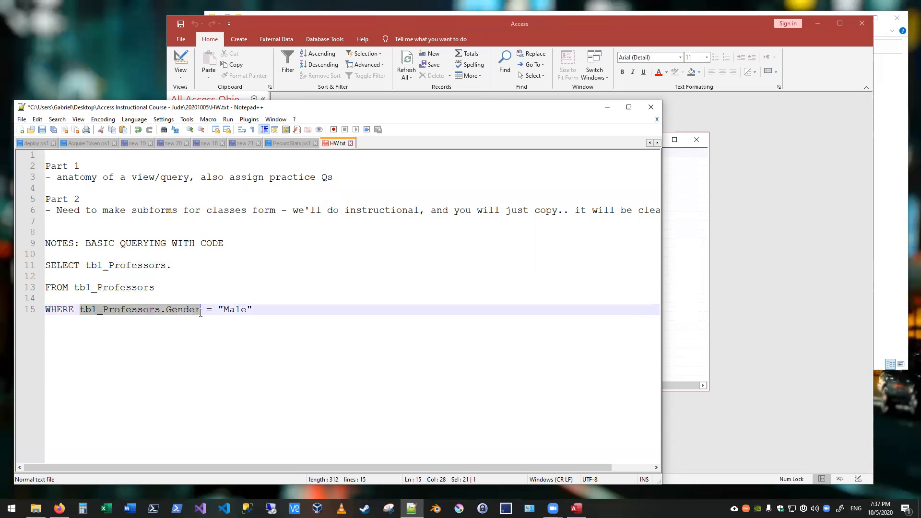
pyautogui.moveTo(85, 266); pyautogui.dragTo(175, 265)
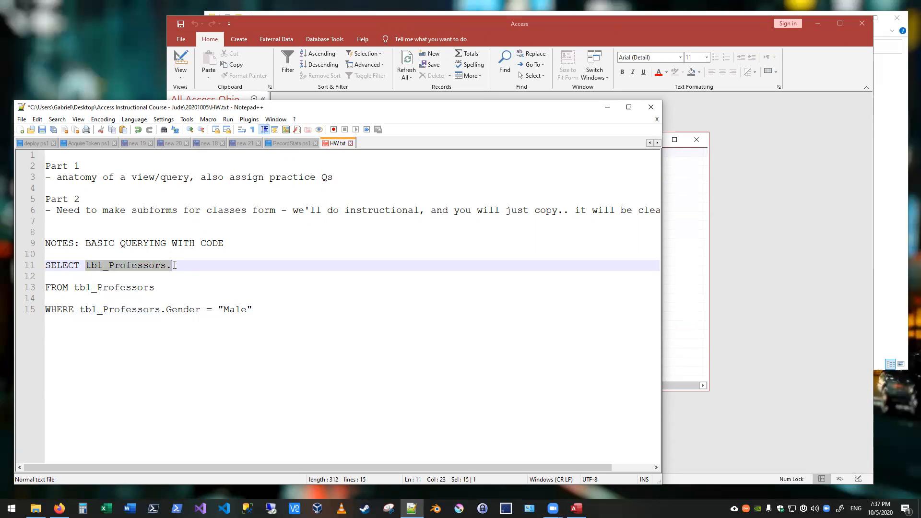
pyautogui.click(702, 181)
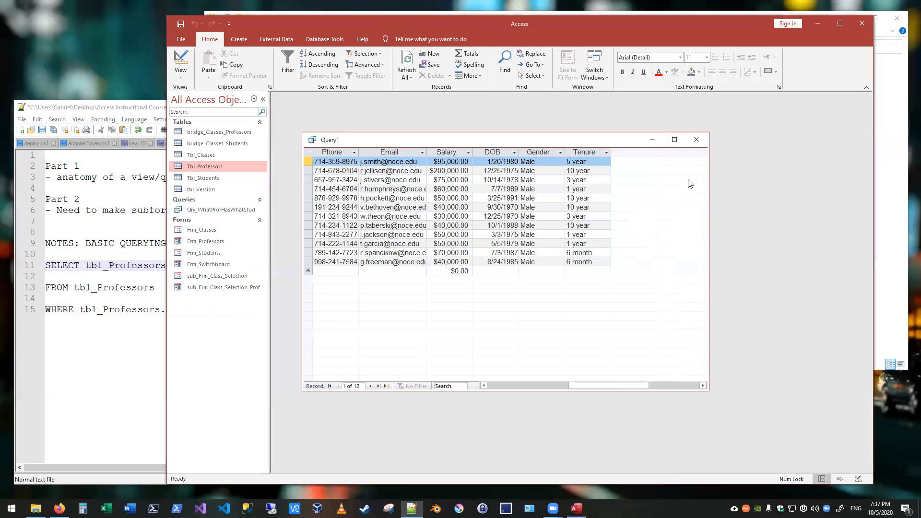
pyautogui.click(534, 151)
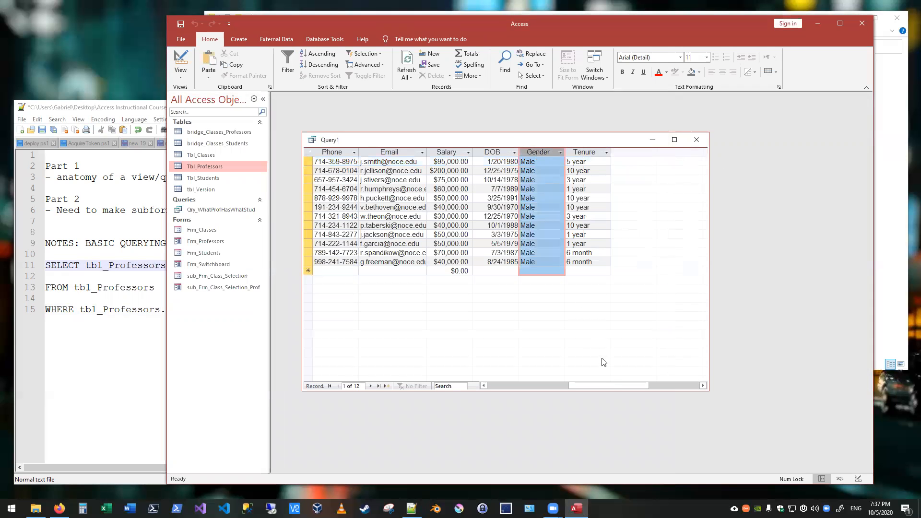
pyautogui.moveTo(610, 384); pyautogui.dragTo(583, 383)
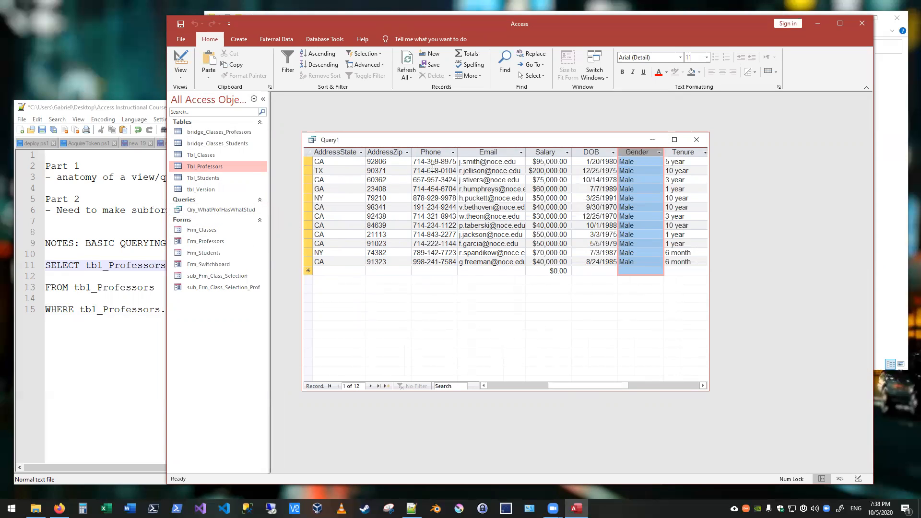
pyautogui.click(308, 163)
pyautogui.click(309, 170)
pyautogui.click(308, 180)
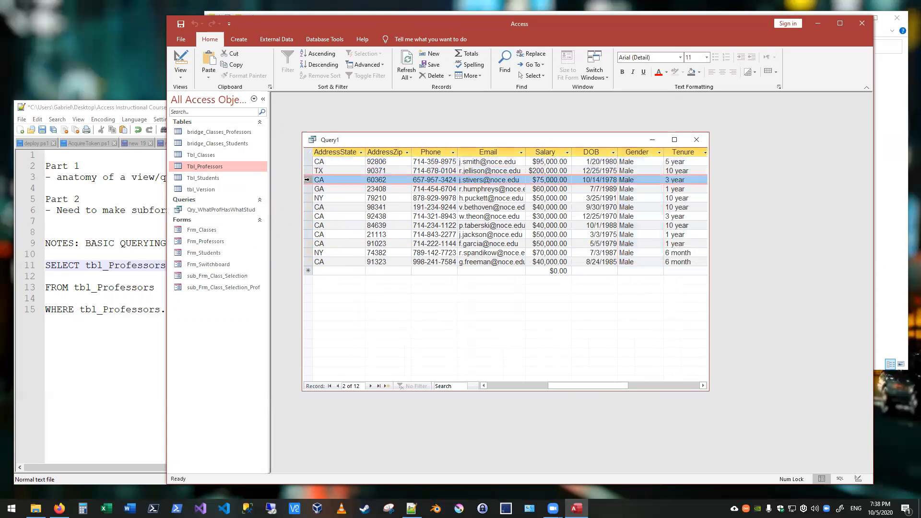
pyautogui.click(307, 189)
pyautogui.click(332, 152)
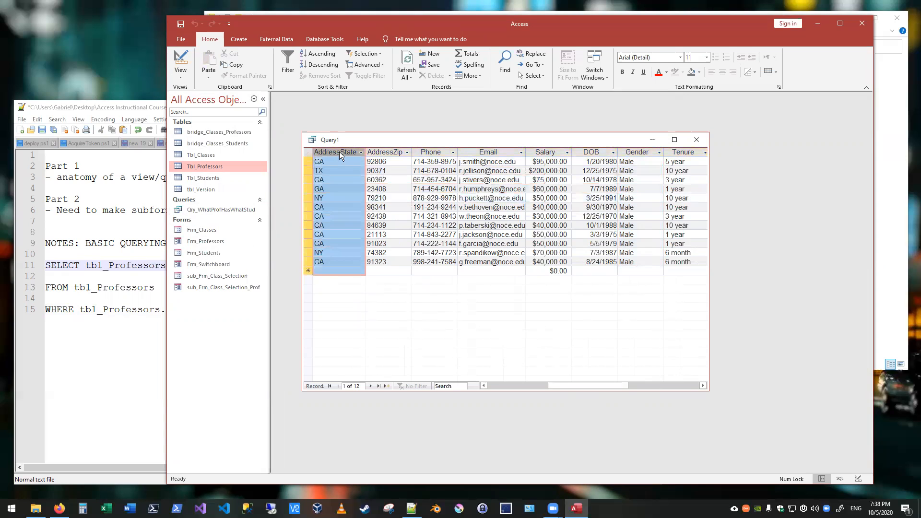
pyautogui.click(395, 152)
pyautogui.click(431, 152)
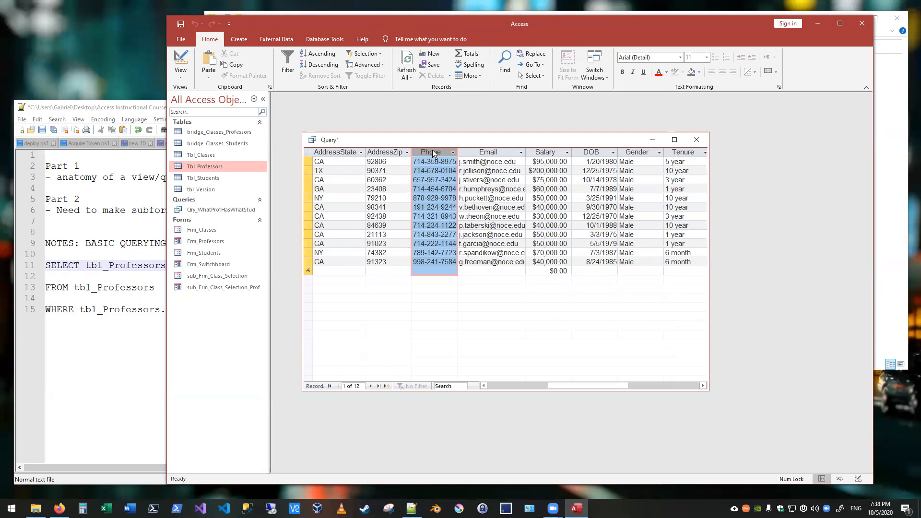
pyautogui.click(503, 271)
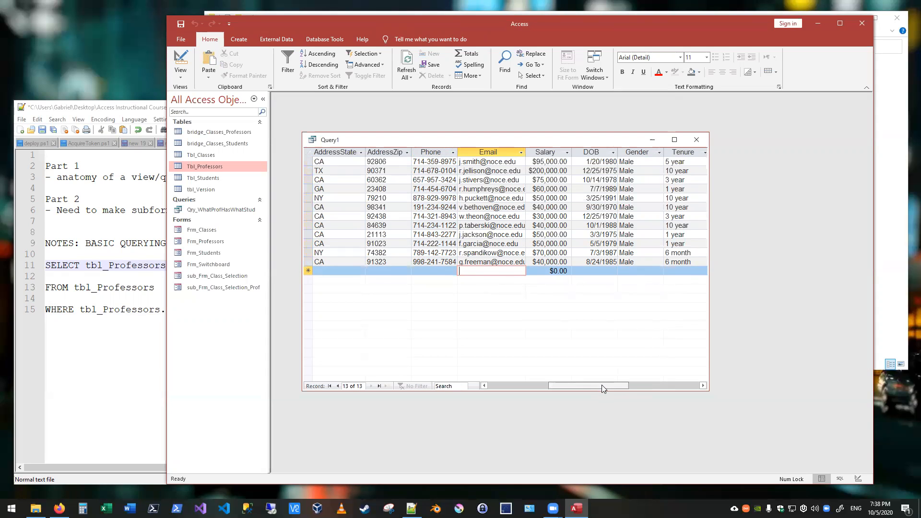
pyautogui.moveTo(607, 385)
pyautogui.mouseDown()
pyautogui.moveTo(615, 384)
pyautogui.moveTo(597, 388)
pyautogui.mouseUp()
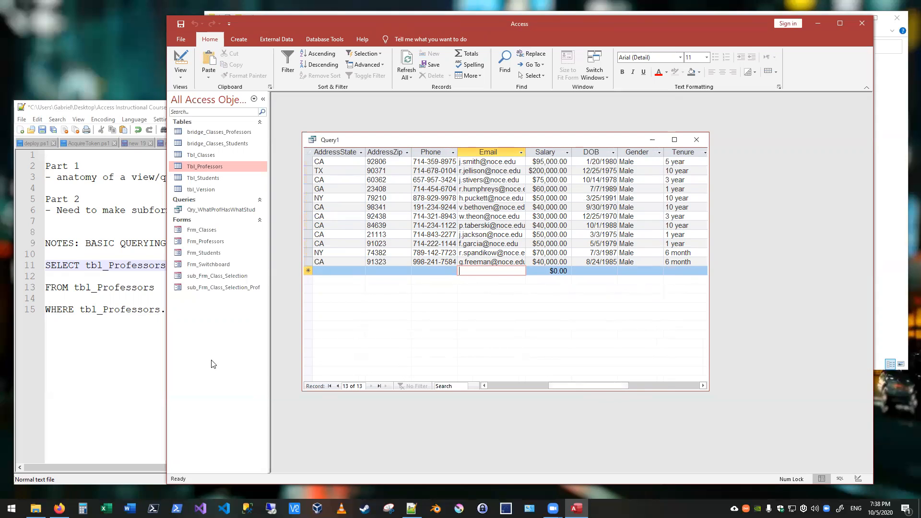
# Complete the first column in the SELECT line of HW.txt as tbl_Professors.FirstName, matching the table named after FROM
pyautogui.click(125, 265)
pyautogui.click(188, 269)
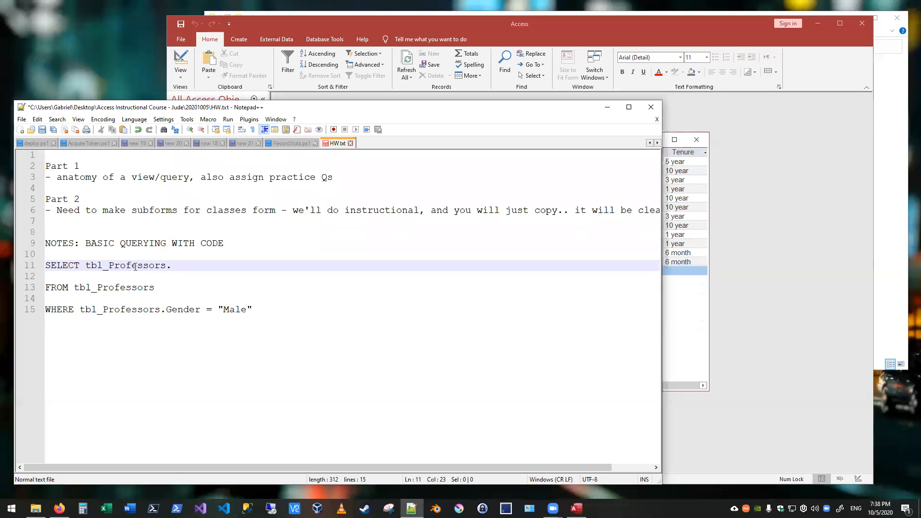
pyautogui.click(86, 266)
pyautogui.moveTo(75, 288); pyautogui.dragTo(154, 289)
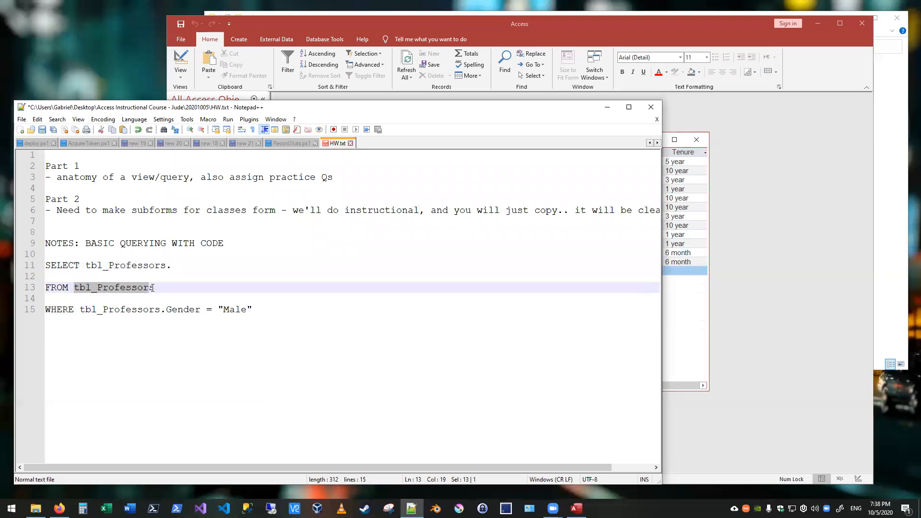
pyautogui.click(116, 266)
pyautogui.moveTo(87, 266); pyautogui.dragTo(166, 266)
pyautogui.click(184, 265)
pyautogui.write('FirstName')
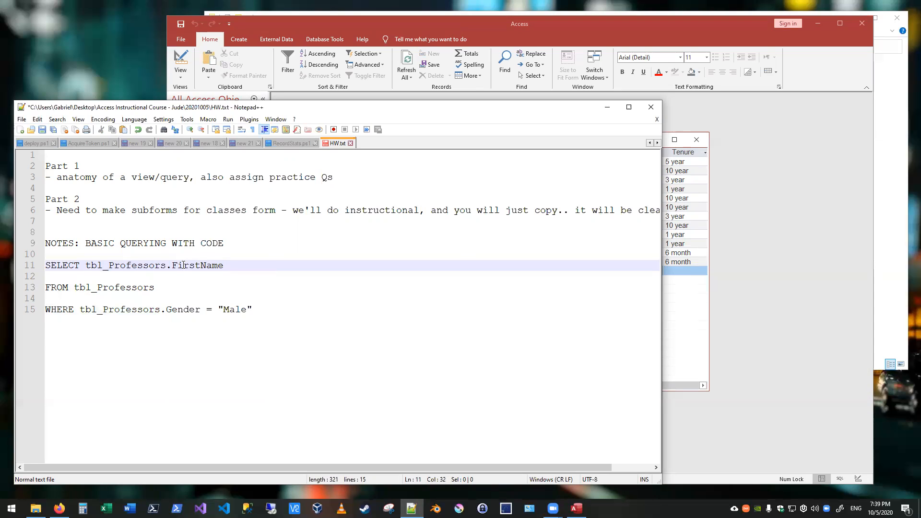
# Add tbl_Professors.LastName and tbl_Professors.State to the comma-separated SELECT list and start another table reference
pyautogui.write(', tbl_Professors.LaSt')
pyautogui.press('BackSpace')
pyautogui.press('BackSpace')
pyautogui.write('stName, tbl_Professors.State, tbl')
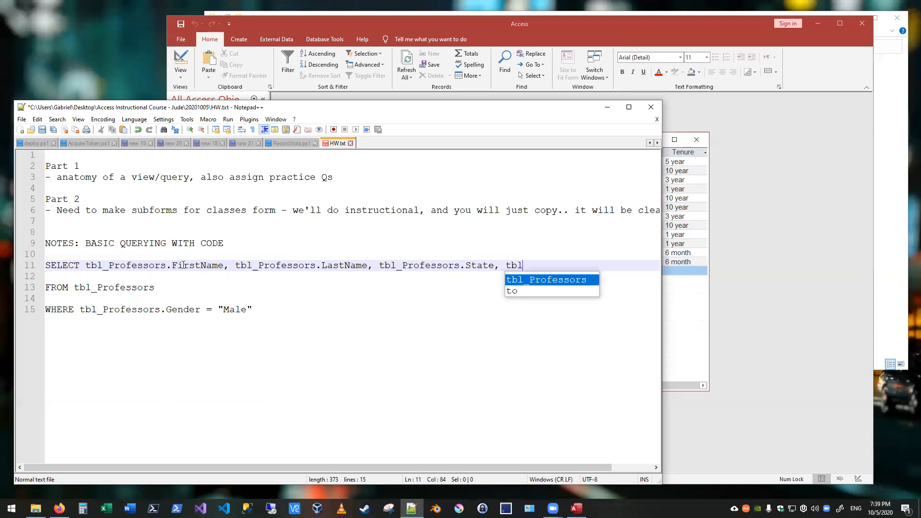
# Complete the fourth SELECT column as tbl_Professors.Gender, reusing the table prefix copied from the State entry
pyautogui.doubleClick(379, 265)
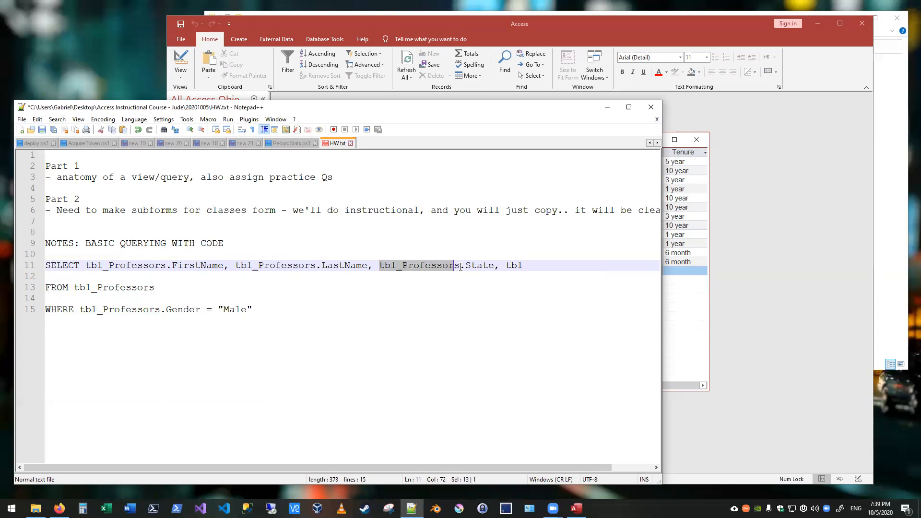
pyautogui.hotkey('shift', 'Right')
pyautogui.moveTo(379, 265); pyautogui.dragTo(465, 266)
pyautogui.hotkey('ctrl', 'c')
pyautogui.doubleClick(514, 265)
pyautogui.hotkey('ctrl', 'v')
pyautogui.write('Gender,')
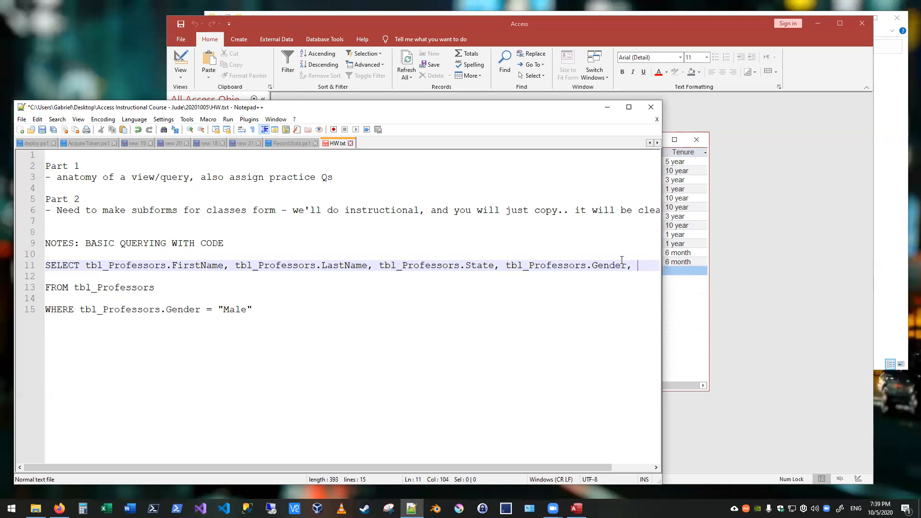
# Add tbl_Professors.Specialty as the fifth and last column of the SELECT line in HW.txt
pyautogui.press('BackSpace')
pyautogui.press('BackSpace')
pyautogui.click(370, 265)
pyautogui.click(639, 264)
pyautogui.write(', tbl_Professors.Special;')
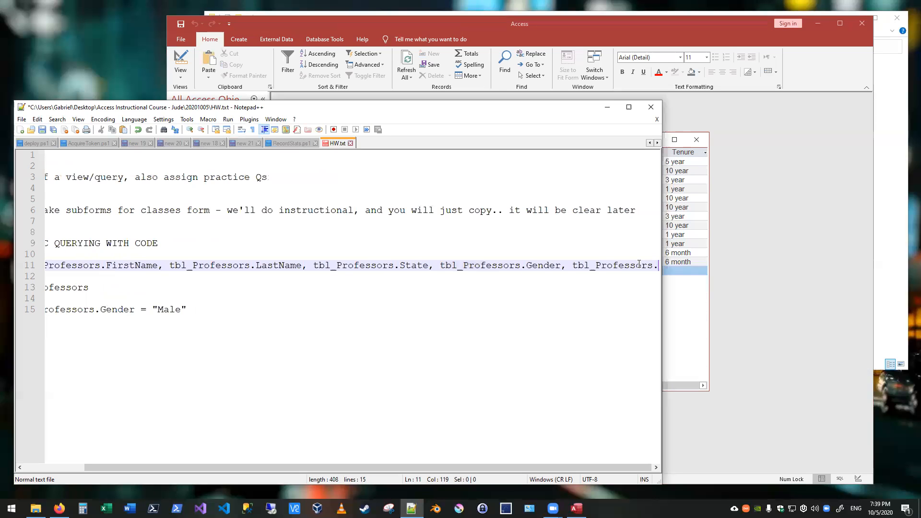
pyautogui.press('BackSpace')
pyautogui.write('ty')
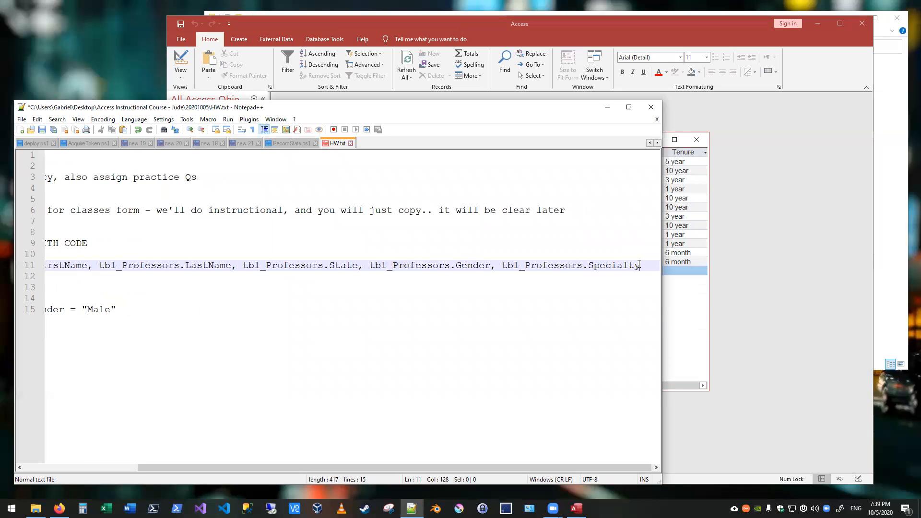
# Select the full SELECT, FROM and WHERE query in HW.txt and put it into Query1's SQL view in Access
pyautogui.press('Home')
pyautogui.moveTo(271, 308); pyautogui.dragTo(45, 265)
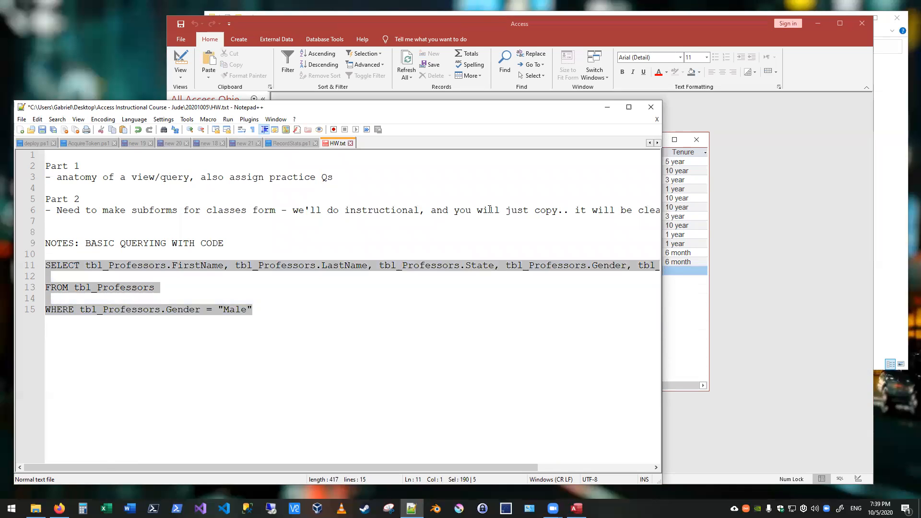
pyautogui.click(689, 310)
pyautogui.click(181, 76)
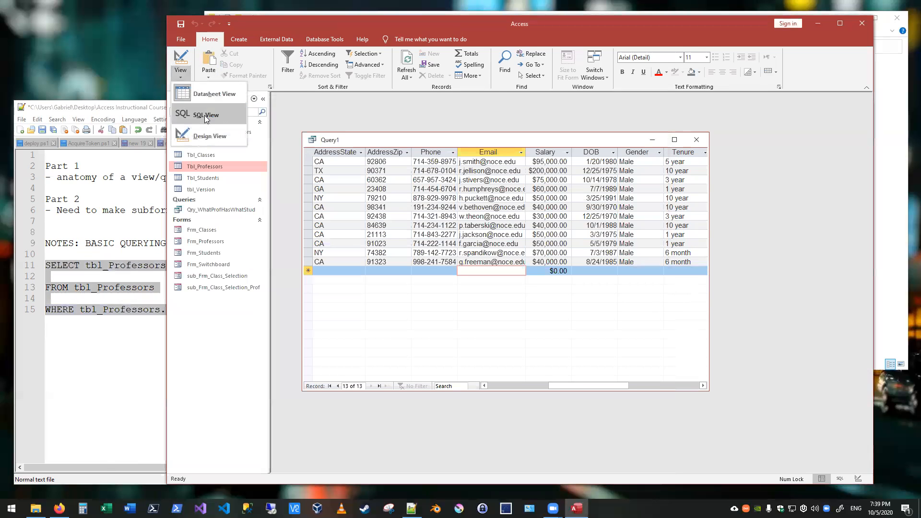
pyautogui.click(204, 115)
pyautogui.hotkey('ctrl', 'v')
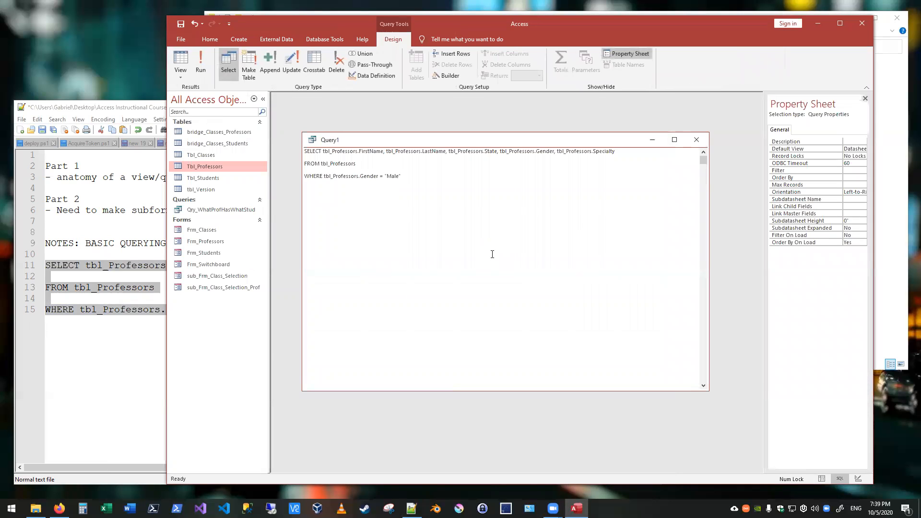
# Return to Notepad++, widen the HW.txt window to fit the full SELECT line, and move it lower
pyautogui.hotkey('alt', 'Tab')
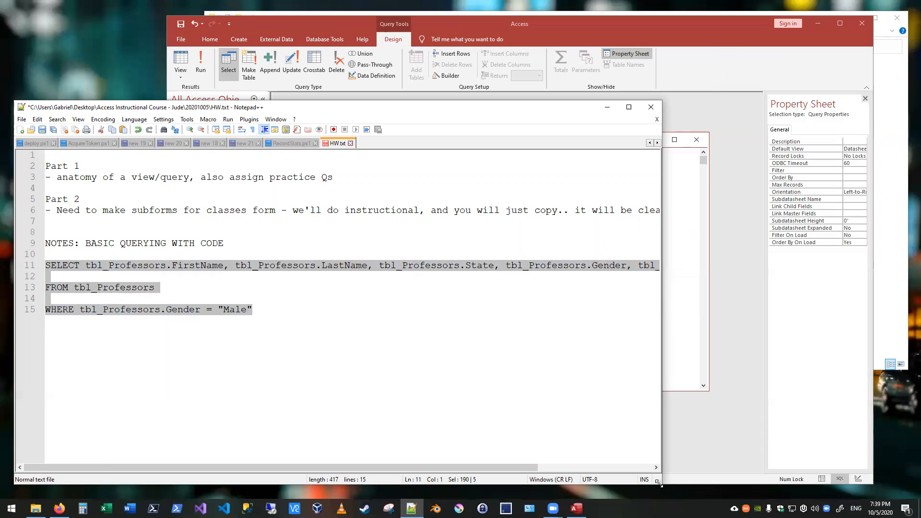
pyautogui.moveTo(658, 483); pyautogui.dragTo(798, 442)
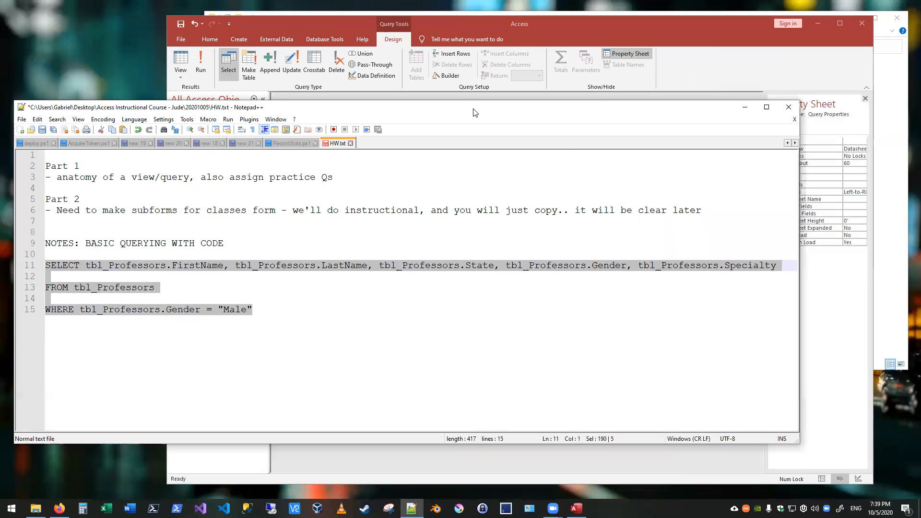
pyautogui.moveTo(471, 114); pyautogui.dragTo(463, 167)
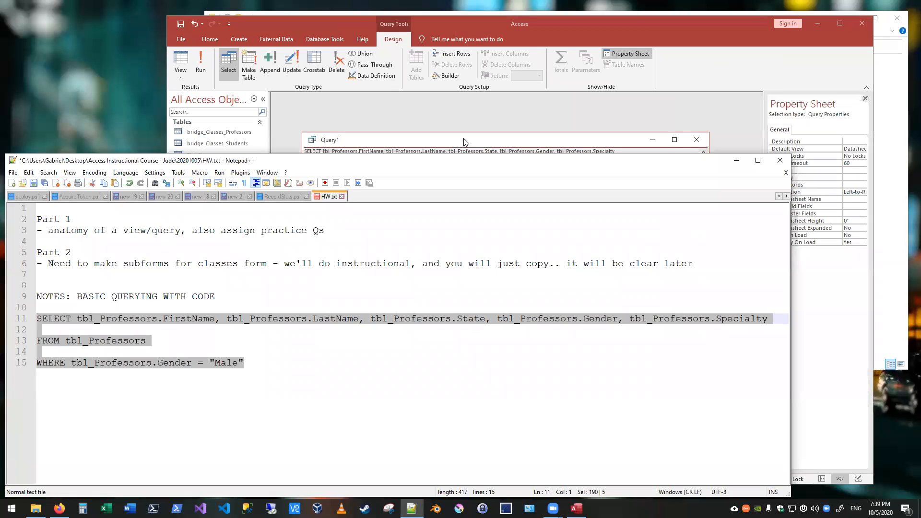
pyautogui.click(517, 352)
pyautogui.click(514, 361)
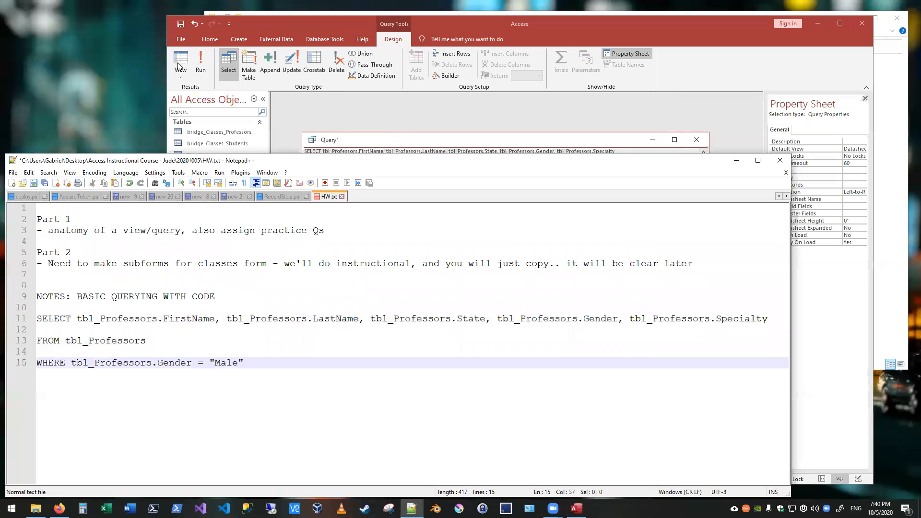
# Try to run Query1 in Access, and check the state column's exact name in the Tbl_Professors table
pyautogui.click(264, 23)
pyautogui.click(180, 60)
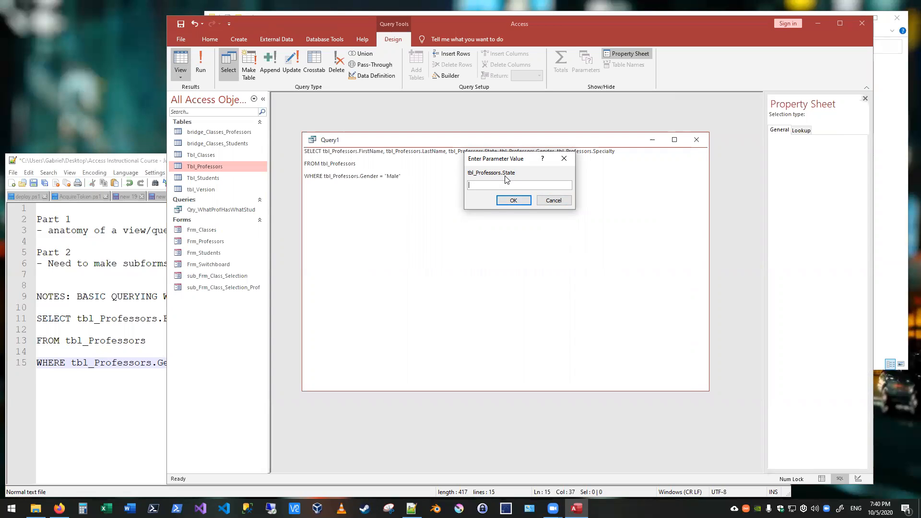
pyautogui.click(567, 201)
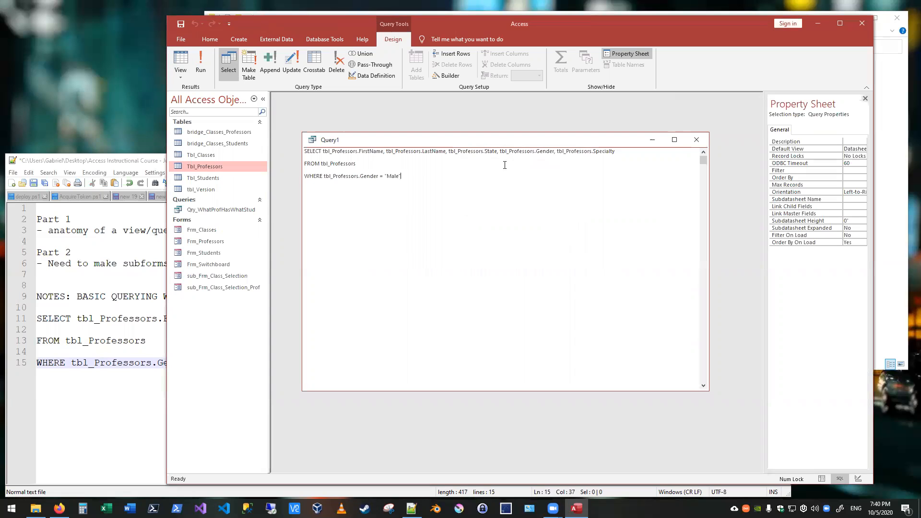
pyautogui.doubleClick(195, 168)
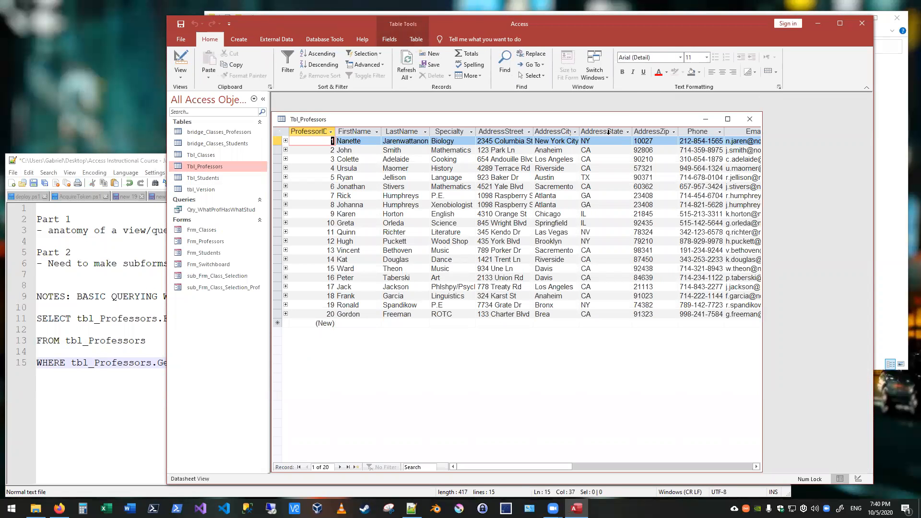
pyautogui.click(750, 119)
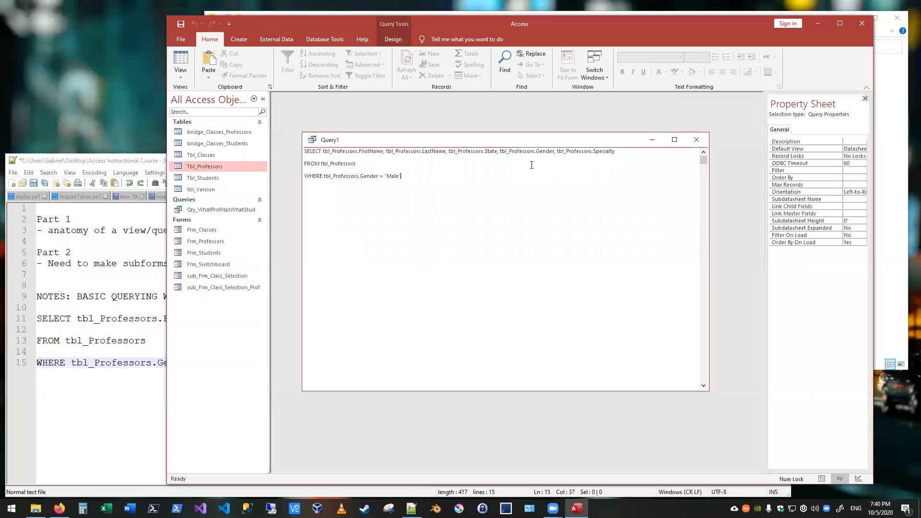
# Change tbl_Professors.State to tbl_Professors.AddressState in the SELECT line of HW.txt
pyautogui.click(113, 340)
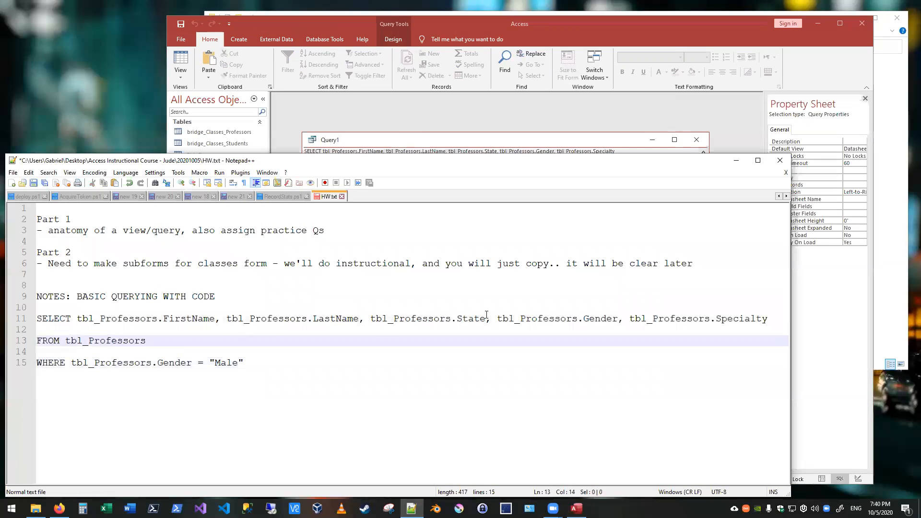
pyautogui.click(456, 319)
pyautogui.write('Add')
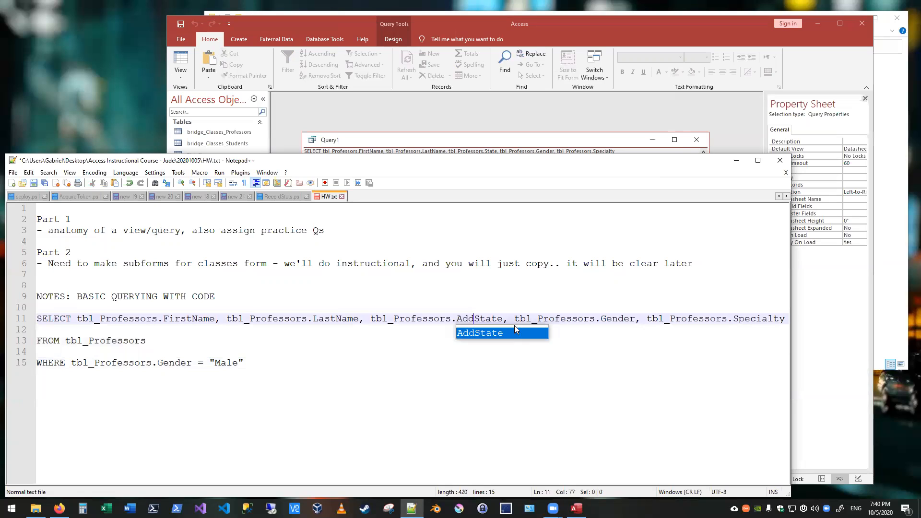
pyautogui.write('ress')
pyautogui.click(494, 318)
# Replace Query1's SQL in Access with the corrected AddressState query from HW.txt and show its results
pyautogui.moveTo(266, 367); pyautogui.dragTo(37, 319)
pyautogui.click(374, 140)
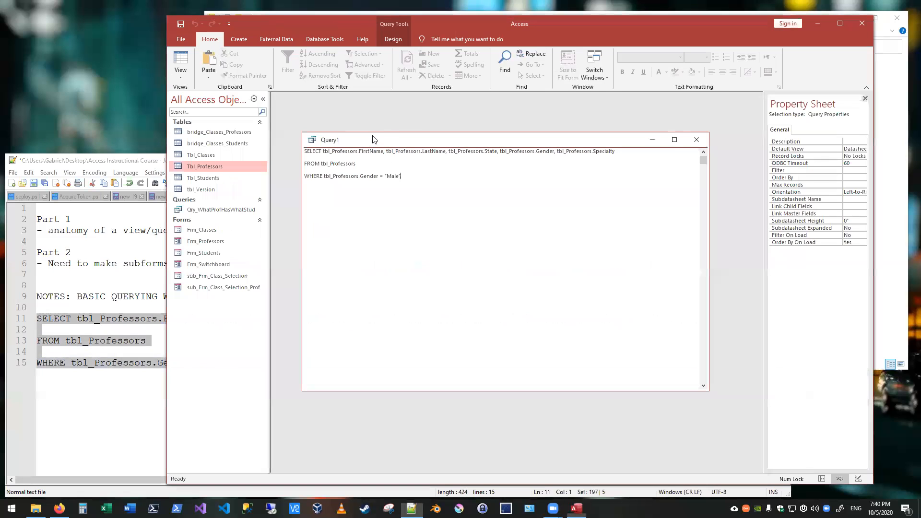
pyautogui.hotkey('ctrl', 'a')
pyautogui.hotkey('ctrl', 'v')
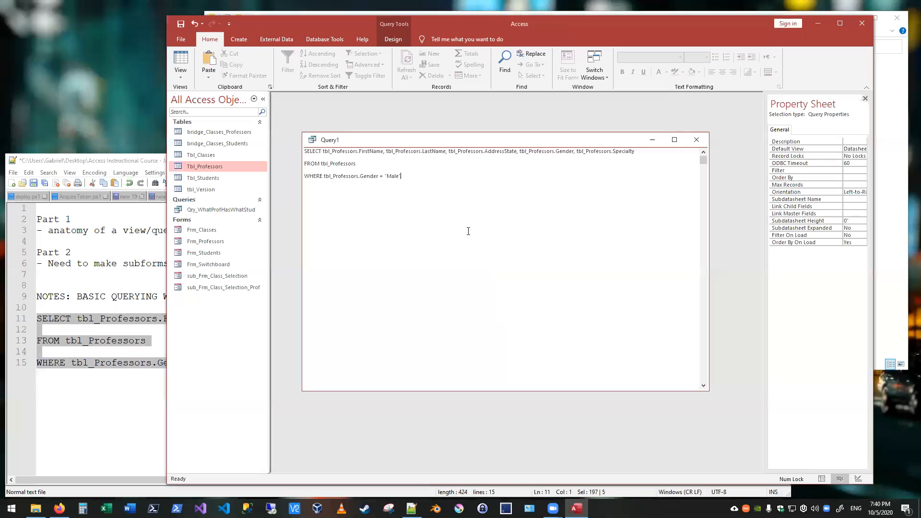
pyautogui.click(180, 62)
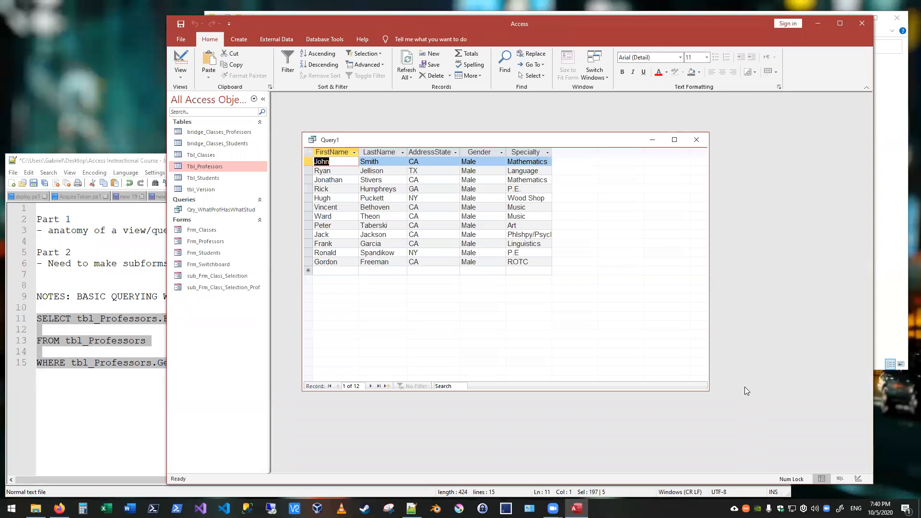
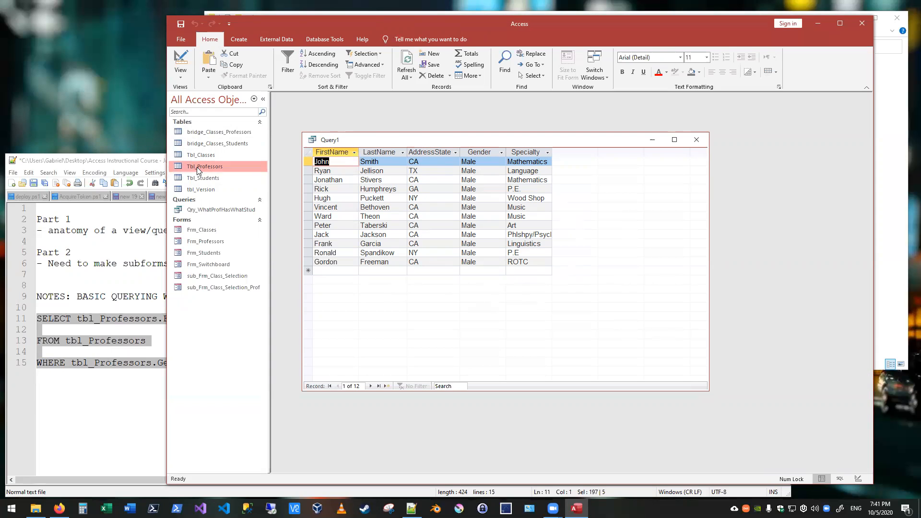
# Copy the full query in HW.txt and highlight the occurrences of tbl_Professors
pyautogui.click(113, 162)
pyautogui.click(121, 330)
pyautogui.moveTo(303, 366); pyautogui.dragTo(37, 319)
pyautogui.hotkey('ctrl', 'c')
pyautogui.click(292, 394)
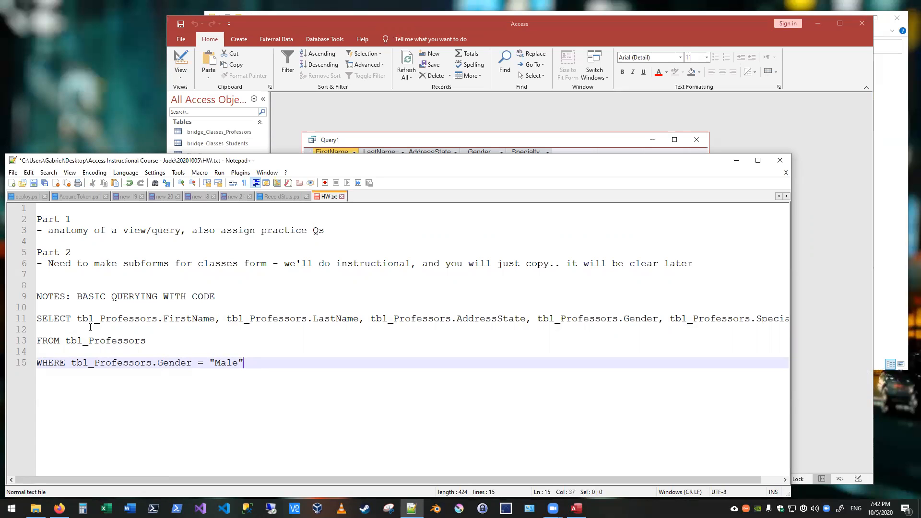
pyautogui.doubleClick(100, 340)
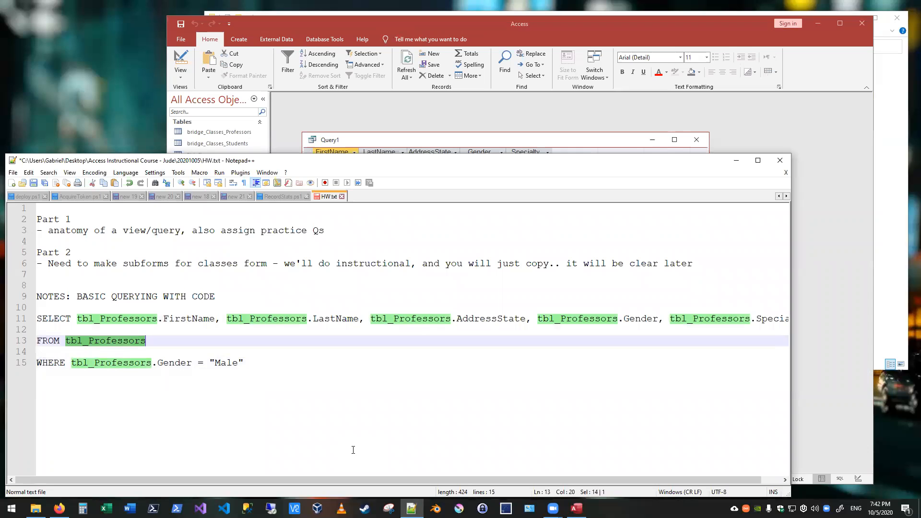
pyautogui.click(159, 332)
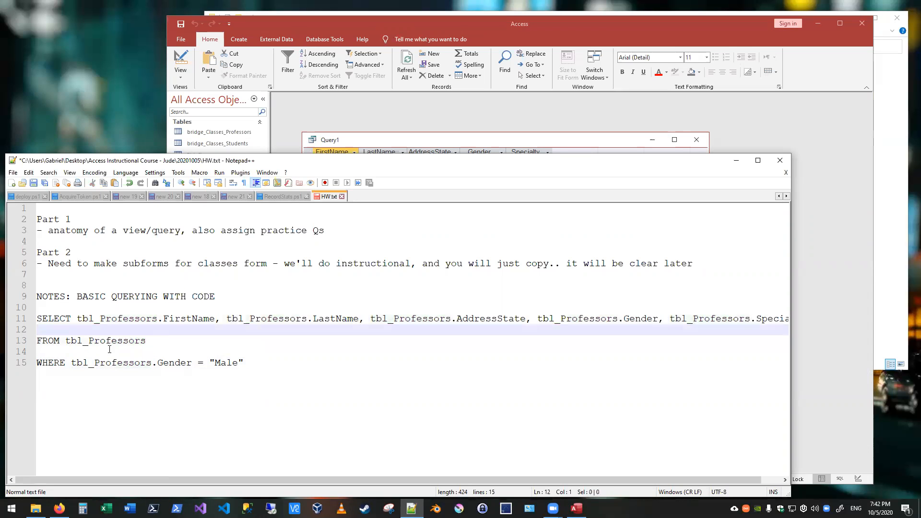
# Add a "-------" separator line below the WHERE clause and paste a copy of the query beneath it
pyautogui.click(288, 370)
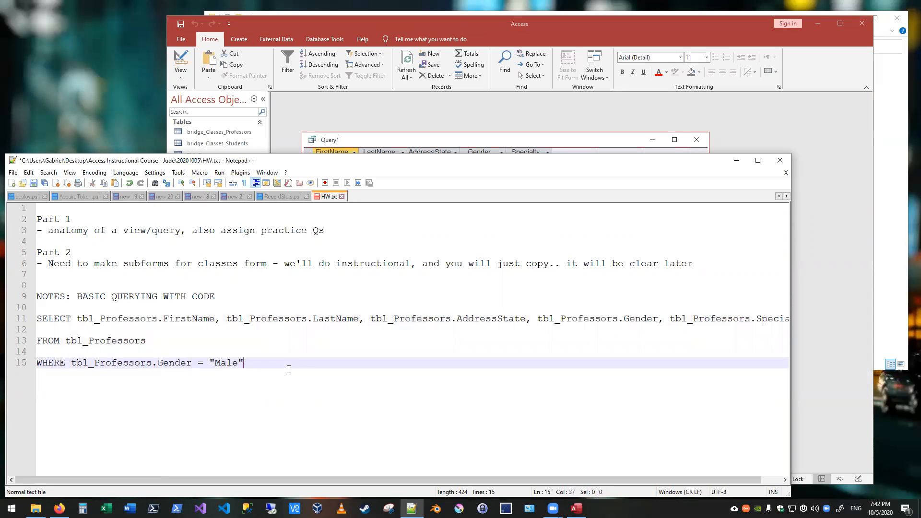
pyautogui.press('Return')
pyautogui.press('Return')
pyautogui.write('-------')
pyautogui.press('Return')
pyautogui.press('Return')
pyautogui.hotkey('ctrl', 'v')
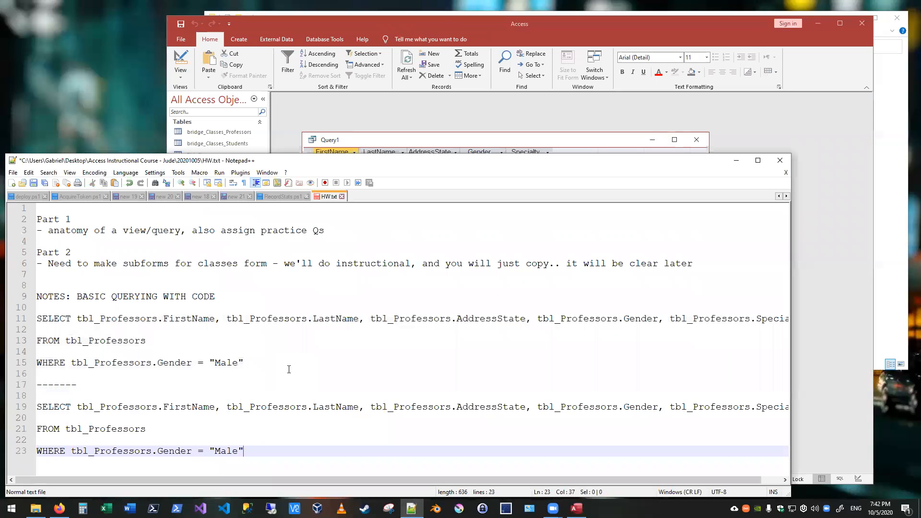
# Remove the tbl_Professors. prefix from FirstName, LastName, AddressState, Gender and Specialty in the copied SELECT line
pyautogui.doubleClick(107, 409)
pyautogui.press('Delete')
pyautogui.press('Delete')
pyautogui.doubleClick(174, 407)
pyautogui.press('Delete')
pyautogui.press('Delete')
pyautogui.doubleClick(235, 407)
pyautogui.press('Delete')
pyautogui.press('Delete')
pyautogui.doubleClick(314, 406)
pyautogui.press('Delete')
pyautogui.press('Delete')
pyautogui.click(355, 407)
pyautogui.doubleClick(356, 406)
pyautogui.press('Delete')
pyautogui.press('Delete')
# Remove the tbl_Professors. prefix from Gender in the copied WHERE line and highlight the table name after FROM
pyautogui.doubleClick(103, 451)
pyautogui.press('Delete')
pyautogui.press('Delete')
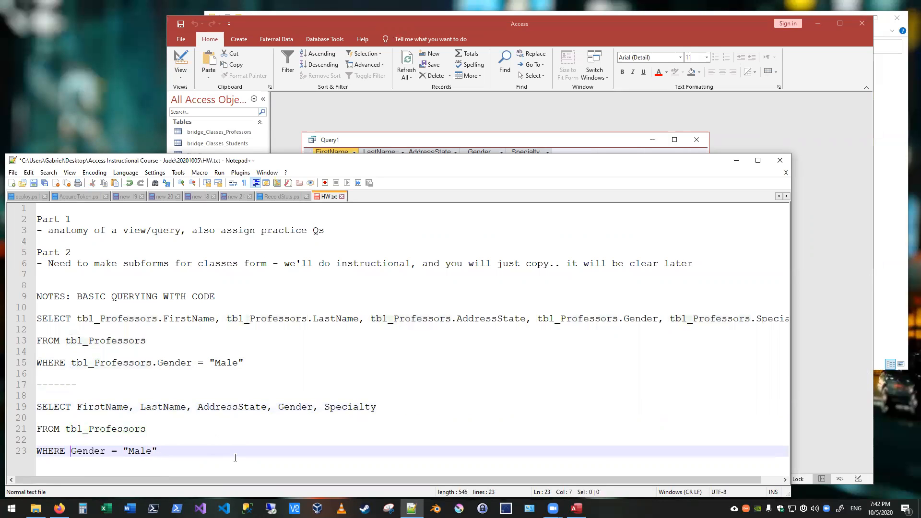
pyautogui.moveTo(146, 428); pyautogui.dragTo(65, 428)
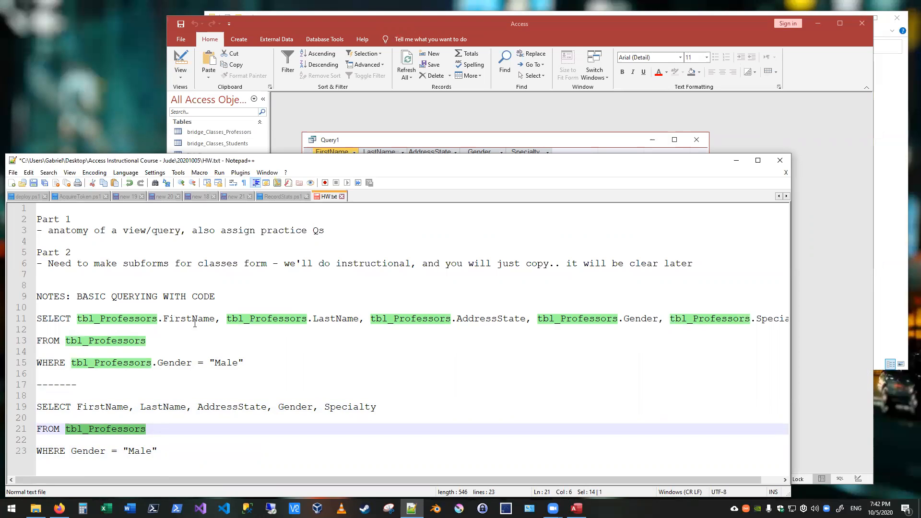
# Replace Query1's SQL in Access with the query version without table prefixes from HW.txt and show its results
pyautogui.moveTo(180, 451); pyautogui.dragTo(35, 408)
pyautogui.hotkey('ctrl', 'c')
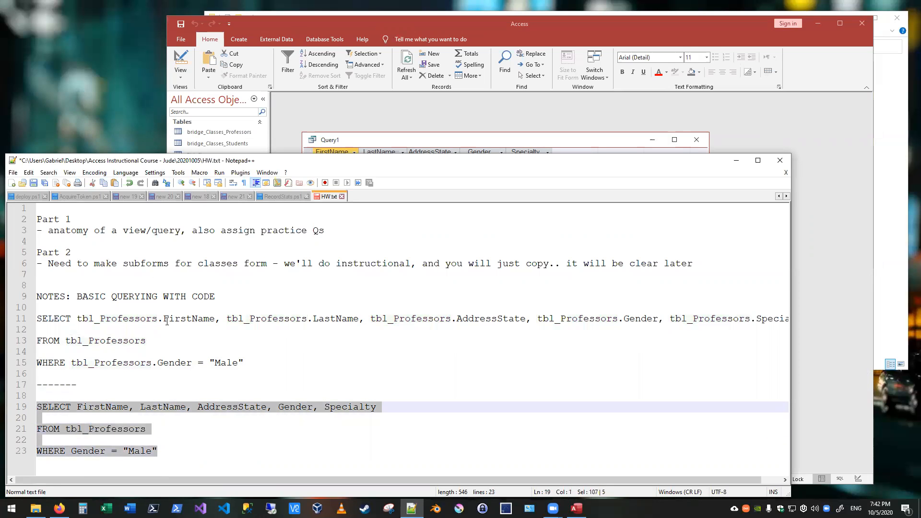
pyautogui.click(348, 153)
pyautogui.click(180, 73)
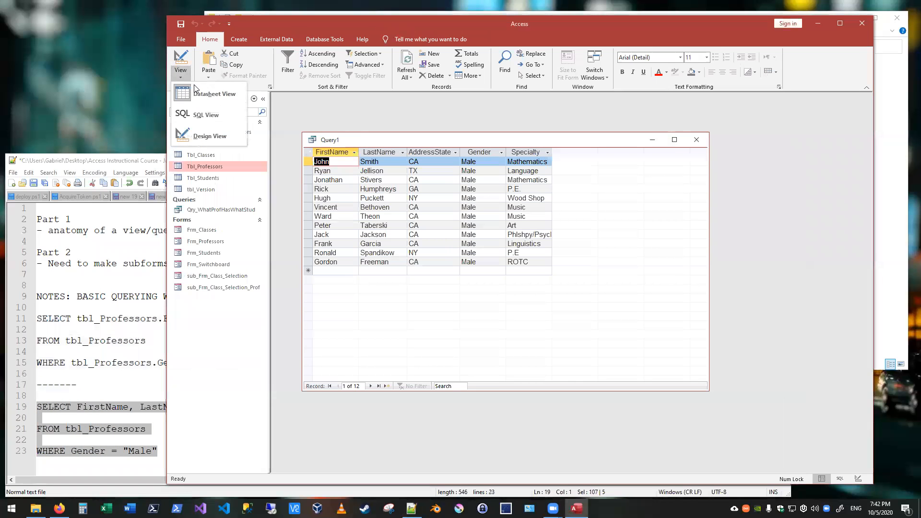
pyautogui.click(205, 113)
pyautogui.hotkey('ctrl', 'a')
pyautogui.hotkey('ctrl', 'v')
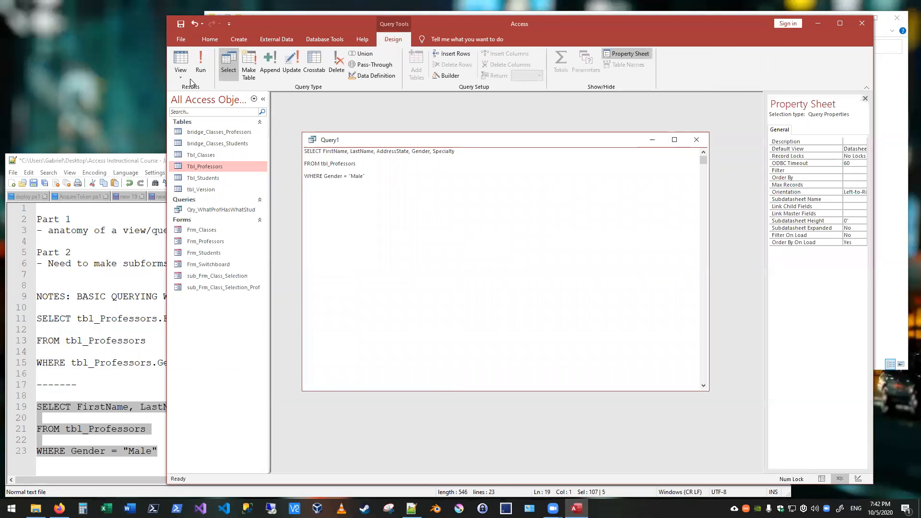
pyautogui.click(179, 60)
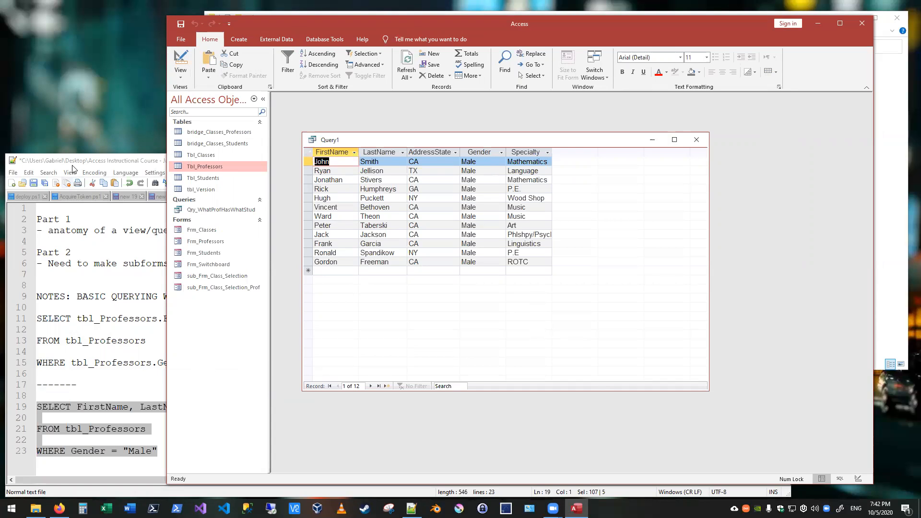
# Compare the prefixed and unprefixed queries in HW.txt by highlighting tbl_Professors and the shorter query, and return to Query1
pyautogui.click(130, 167)
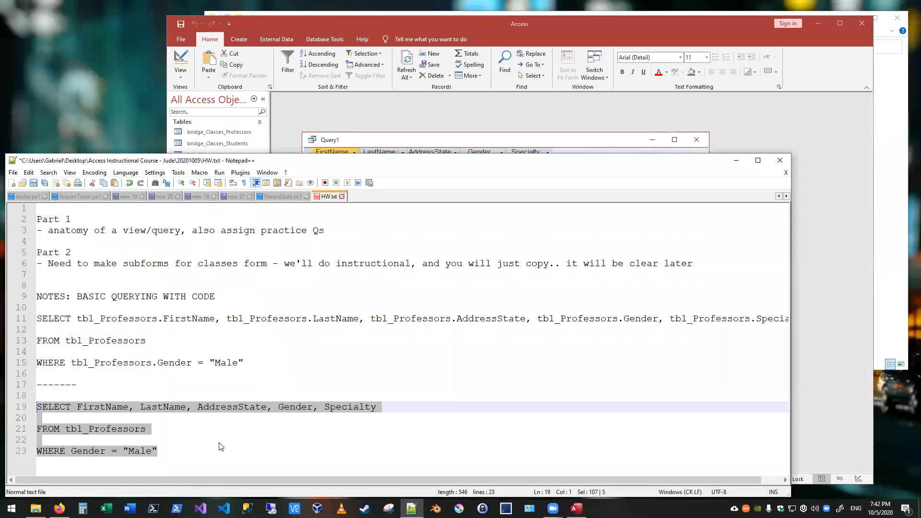
pyautogui.doubleClick(96, 429)
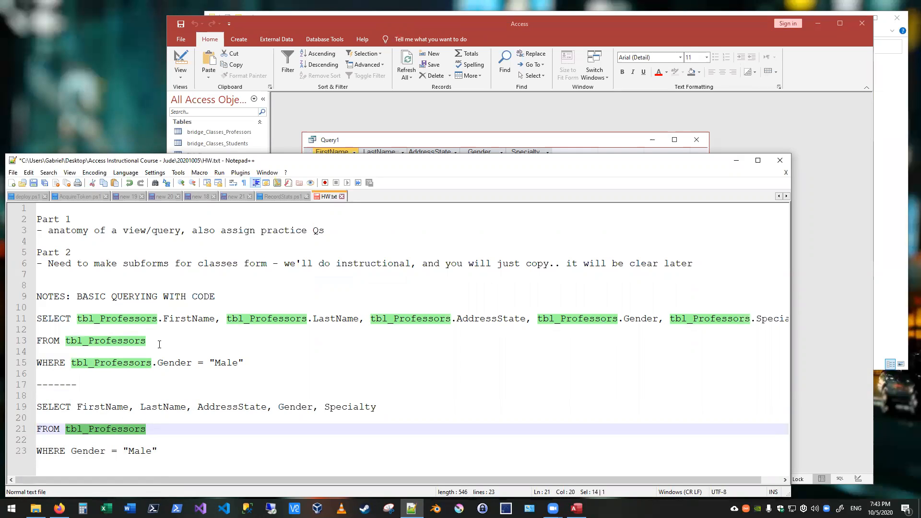
pyautogui.moveTo(161, 450); pyautogui.dragTo(37, 407)
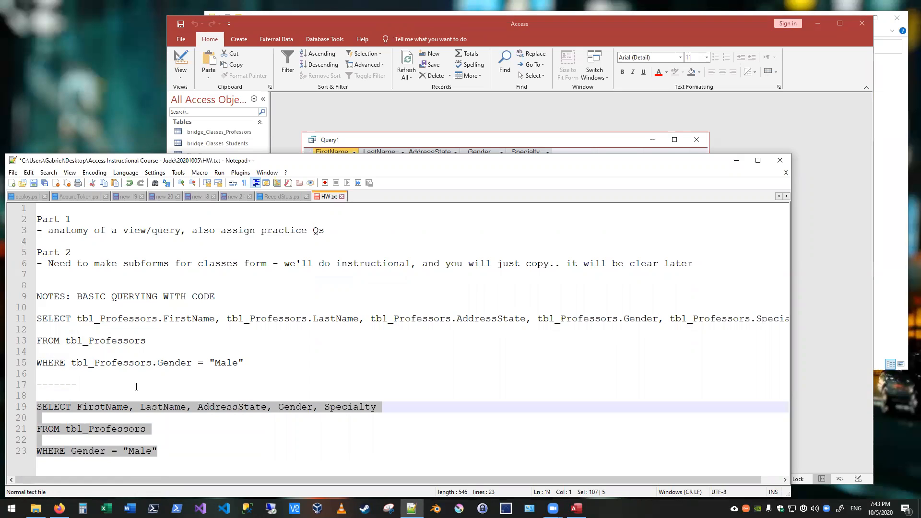
pyautogui.click(204, 330)
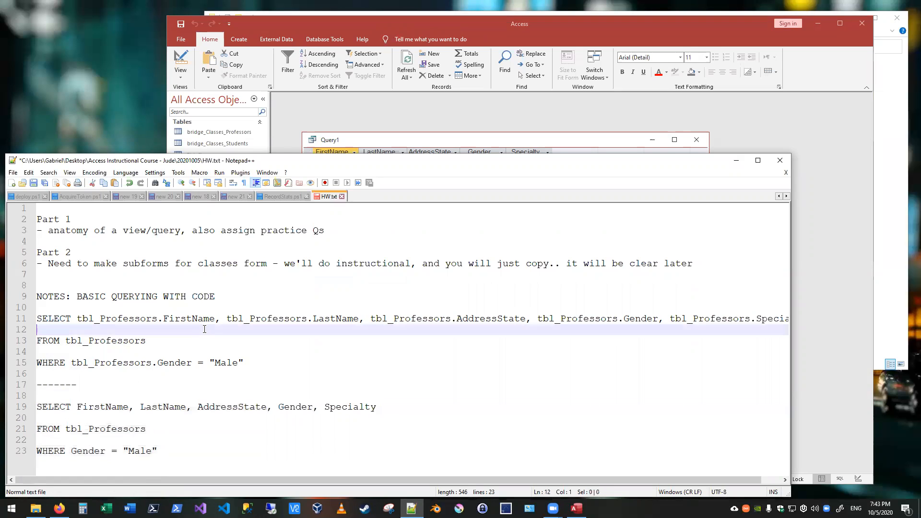
pyautogui.click(353, 138)
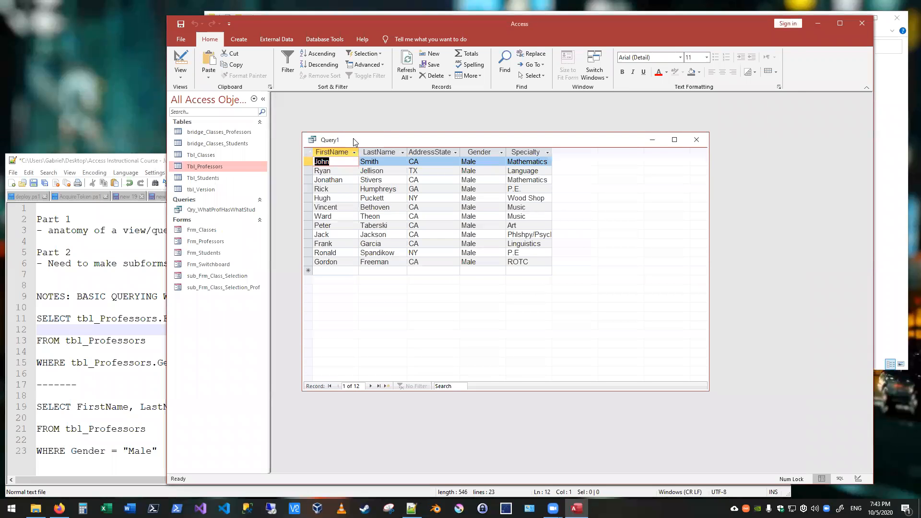
# Open the Qry_WhatProfHasWhatStud query, place its window beside Query1 and switch it to SQL view
pyautogui.click(212, 211)
pyautogui.doubleClick(212, 211)
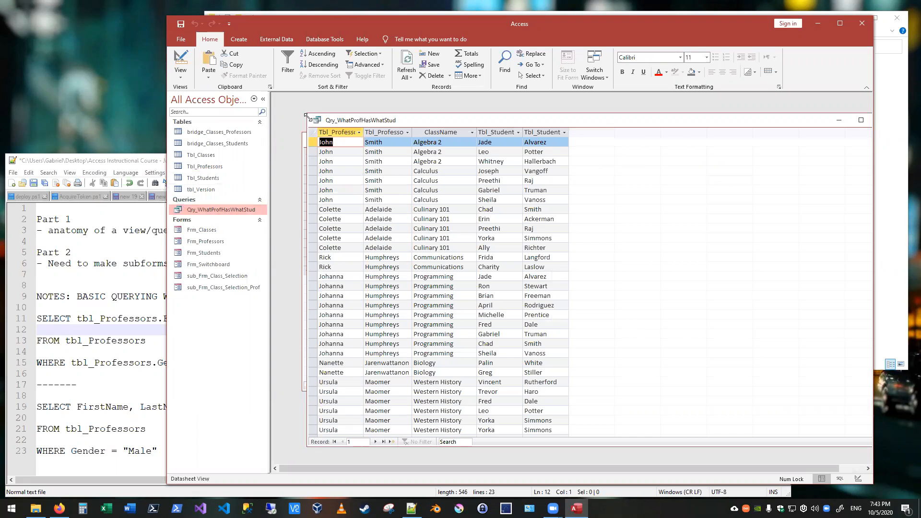
pyautogui.moveTo(308, 117); pyautogui.dragTo(370, 164)
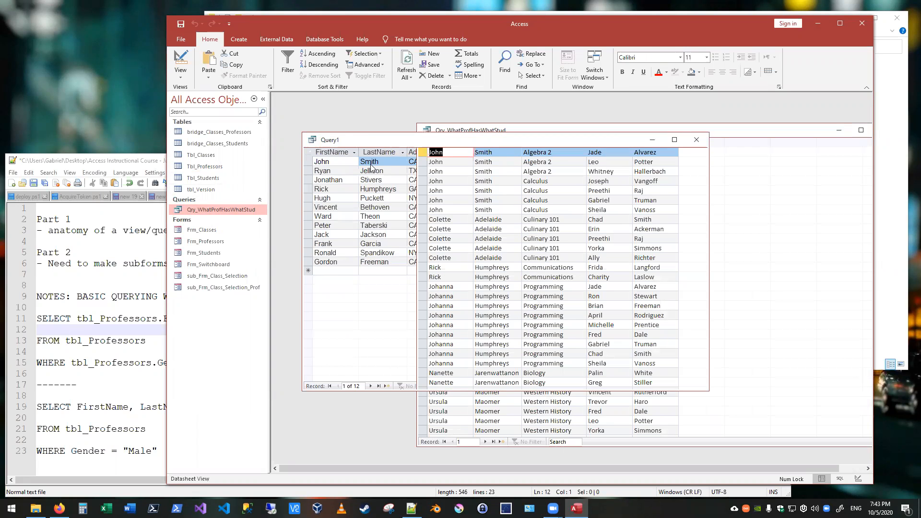
pyautogui.moveTo(473, 133); pyautogui.dragTo(464, 117)
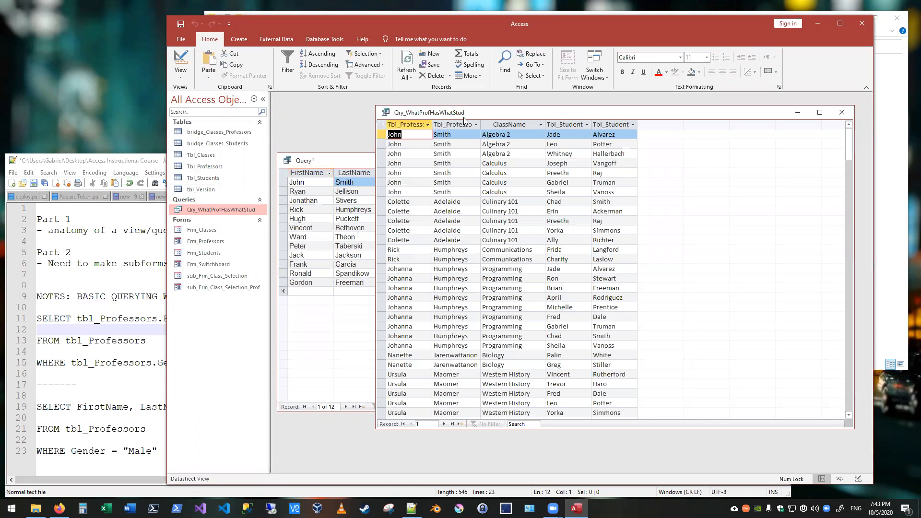
pyautogui.rightClick(422, 113)
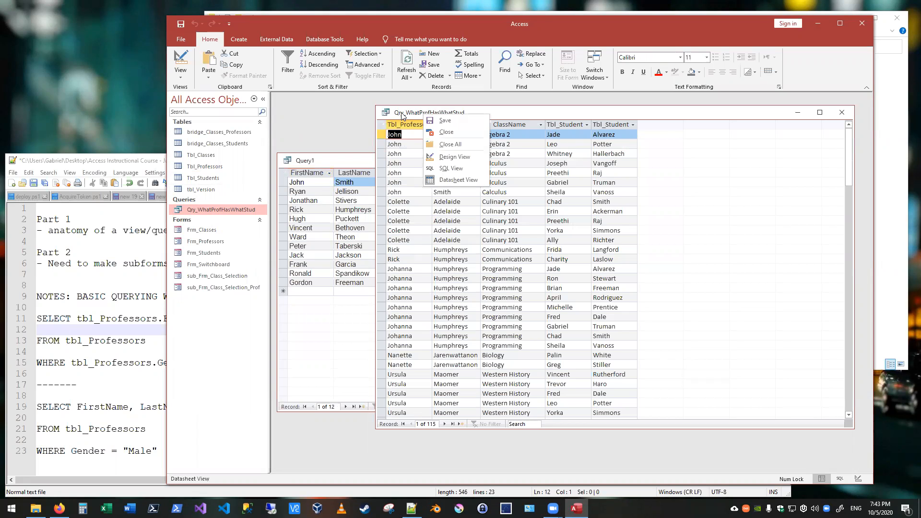
pyautogui.click(464, 168)
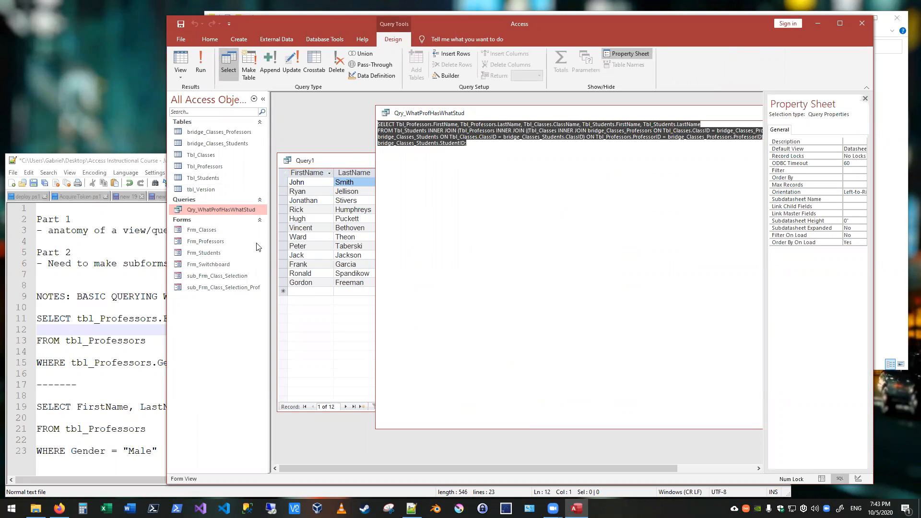
# Add a dashed divider after the unprefixed query in HW.txt and paste the SQL of Qry_WhatProfHasWhatStud below it
pyautogui.click(144, 374)
pyautogui.click(192, 452)
pyautogui.press('Return')
pyautogui.press('Return')
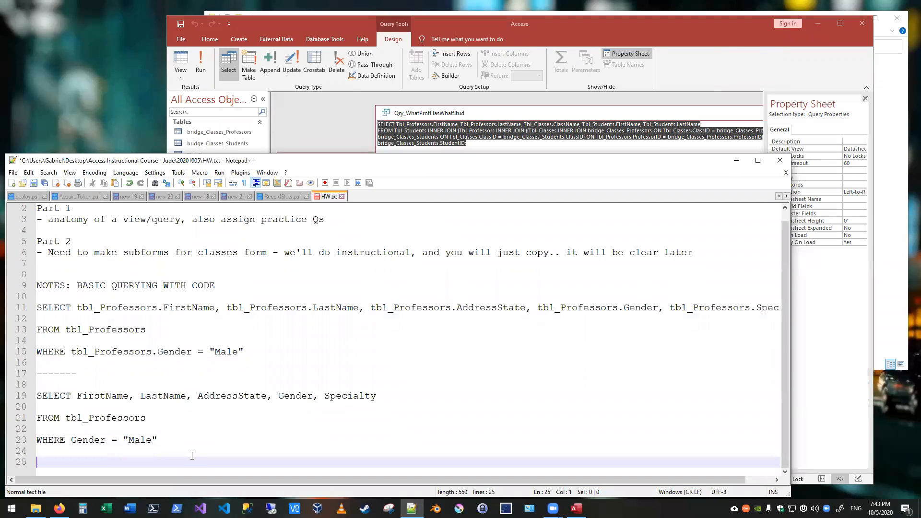
pyautogui.press('Return')
pyautogui.write('------')
pyautogui.press('Return')
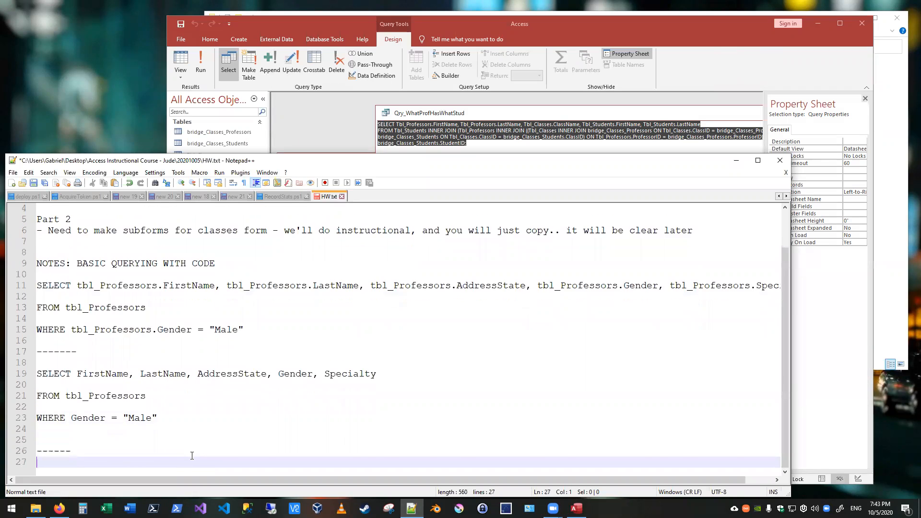
pyautogui.press('Return')
pyautogui.write('SELECT Tbl_Professors.FirstName, Tbl_Professors.LastName, Tbl_Classes.ClassName, Tbl_Students.FirstName, Tbl_Students.LastName FROM Tbl_Students INNER JOIN (Tbl_Professors INNER JOIN ((Tbl_Classes INNER JOIN bridge_Classes_Professors ON Tbl_Classes.ClassID = bridge_Classes_Professors.ClassID) INNER JOIN bridge_Classes_Students ON Tbl_Classes.ClassID = bridge_Classes_Students.ClassID) ON Tbl_Professors.ProfessorID = bridge_Classes_Professors.ProfessorID) ON Tbl_Students.StudentID = bridge_Classes_Students.StudentID;')
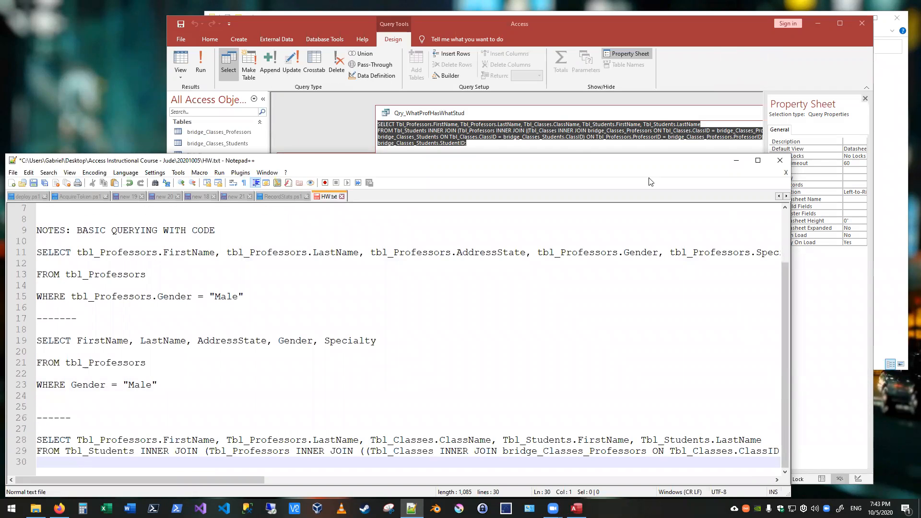
pyautogui.click(481, 133)
pyautogui.hotkey('ctrl', 'a')
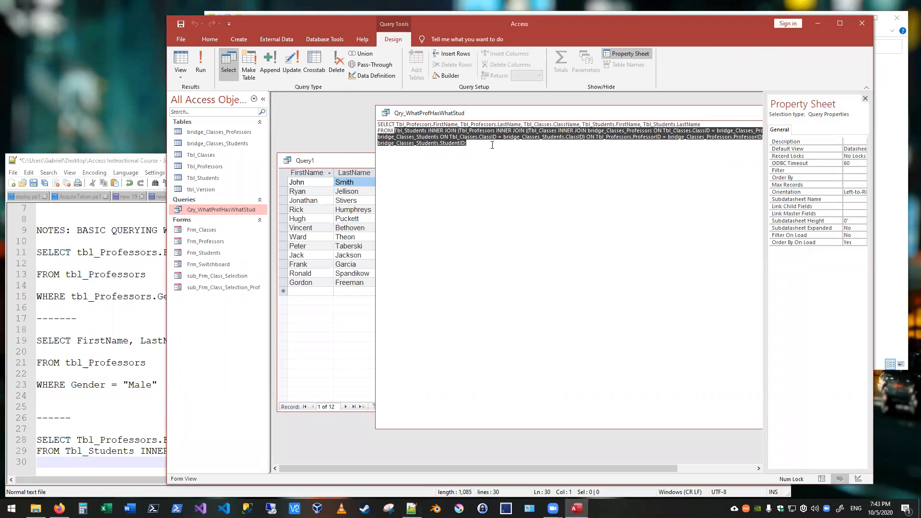
pyautogui.click(107, 166)
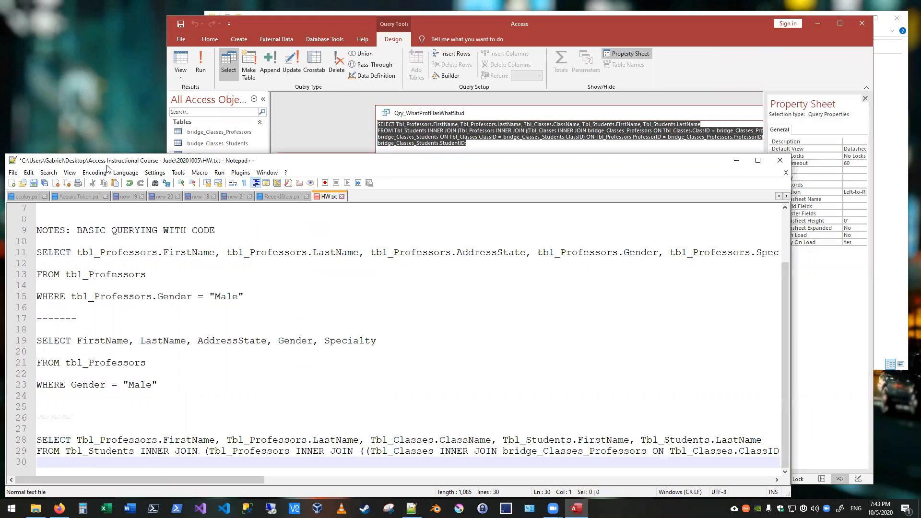
# Remove the blank lines between SELECT, FROM and WHERE in the query without table prefixes
pyautogui.click(114, 351)
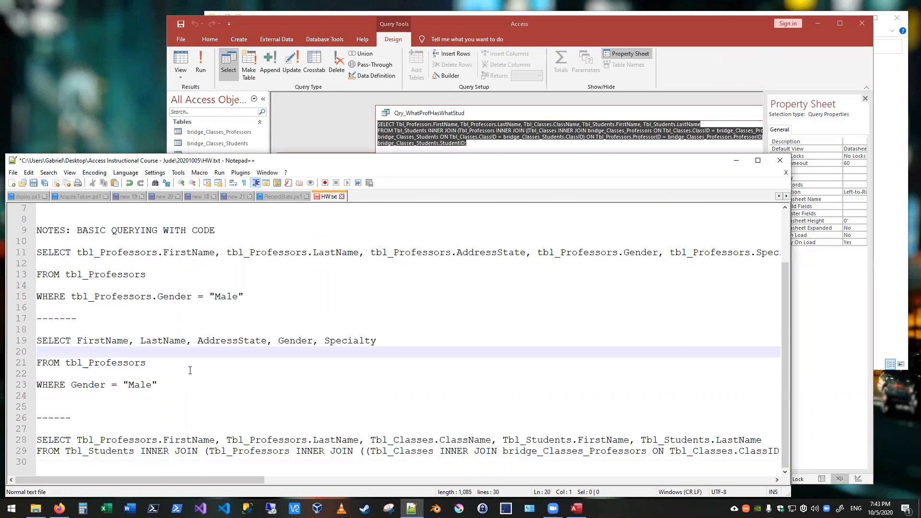
pyautogui.press('Delete')
pyautogui.press('Down')
pyautogui.press('Delete')
# Remove the blank lines between SELECT, FROM and WHERE in the query with tbl_Professors prefixes
pyautogui.press('Up')
pyautogui.press('Up')
pyautogui.press('Up')
pyautogui.press('Up')
pyautogui.press('Up')
pyautogui.press('Up')
pyautogui.press('Up')
pyautogui.press('Up')
pyautogui.press('Up')
pyautogui.press('Up')
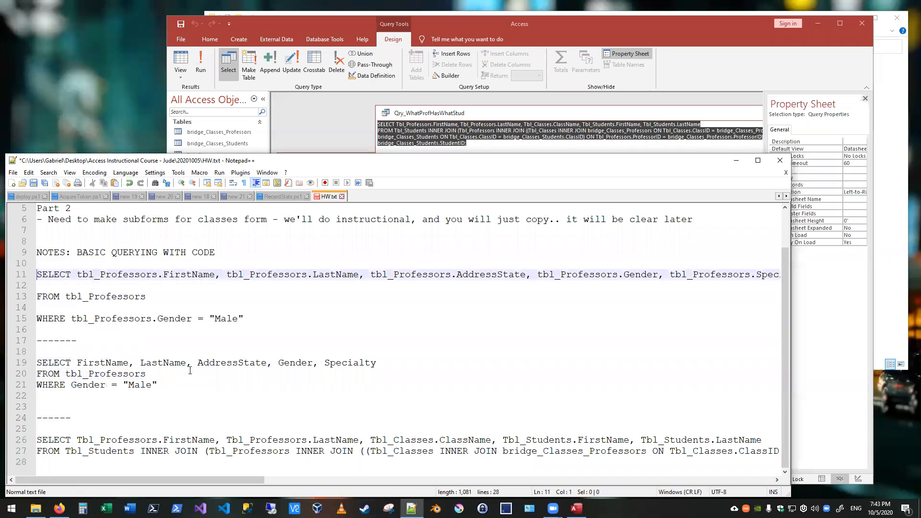
pyautogui.press('Down')
pyautogui.press('Delete')
pyautogui.press('Down')
pyautogui.press('Delete')
# Remove the blank lines around the first divider and before the second divider in HW.txt
pyautogui.press('Down')
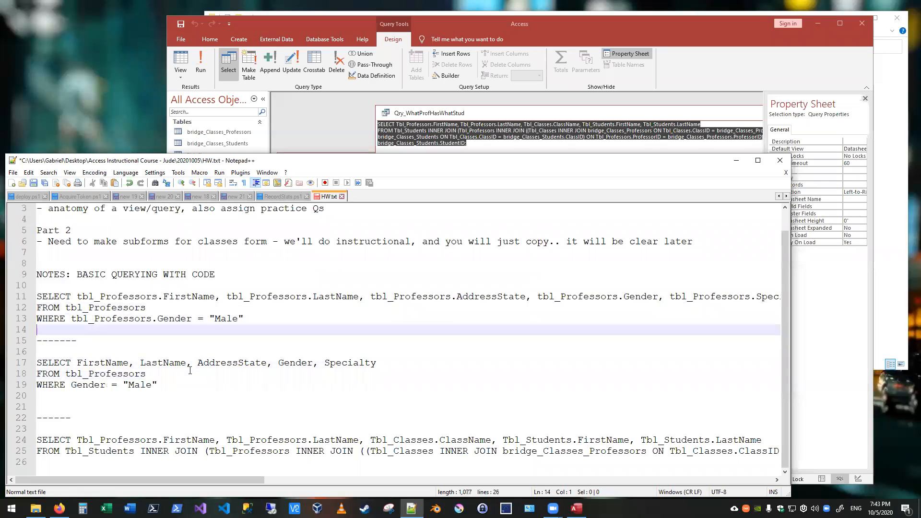
pyautogui.press('Delete')
pyautogui.press('Down')
pyautogui.press('Delete')
pyautogui.press('Down')
pyautogui.press('Down')
pyautogui.press('Down')
pyautogui.press('Delete')
pyautogui.press('Delete')
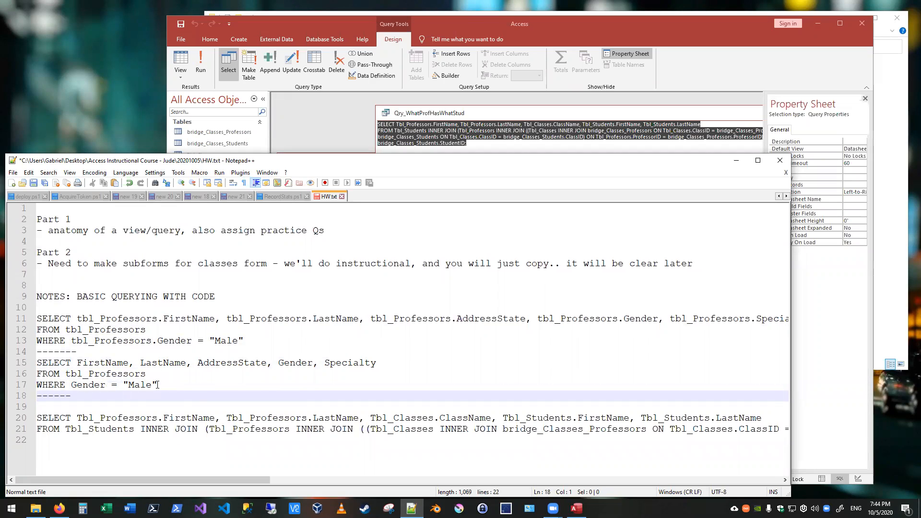
# Compare the two short queries with the pasted join query by highlighting each short query in turn
pyautogui.moveTo(159, 384); pyautogui.dragTo(25, 362)
pyautogui.moveTo(259, 340); pyautogui.dragTo(37, 319)
pyautogui.click(242, 428)
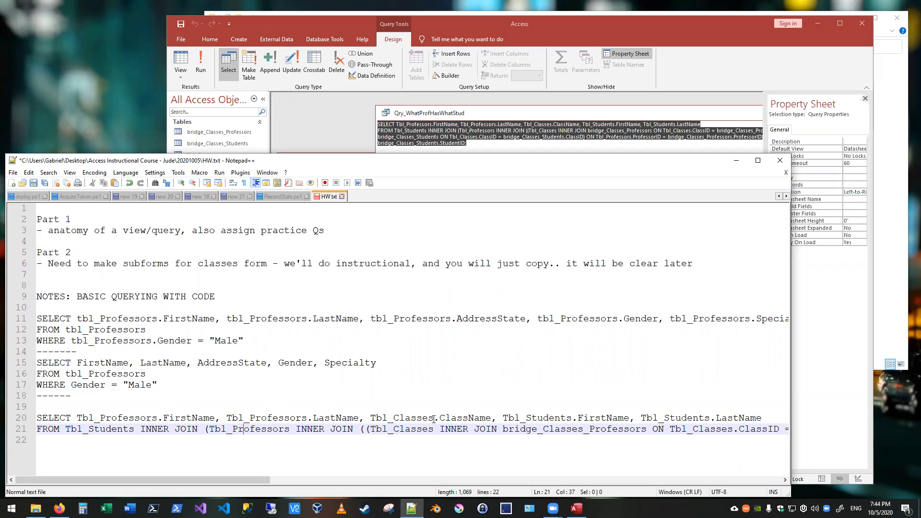
pyautogui.moveTo(250, 346); pyautogui.dragTo(38, 319)
pyautogui.moveTo(158, 385); pyautogui.dragTo(37, 363)
pyautogui.click(313, 453)
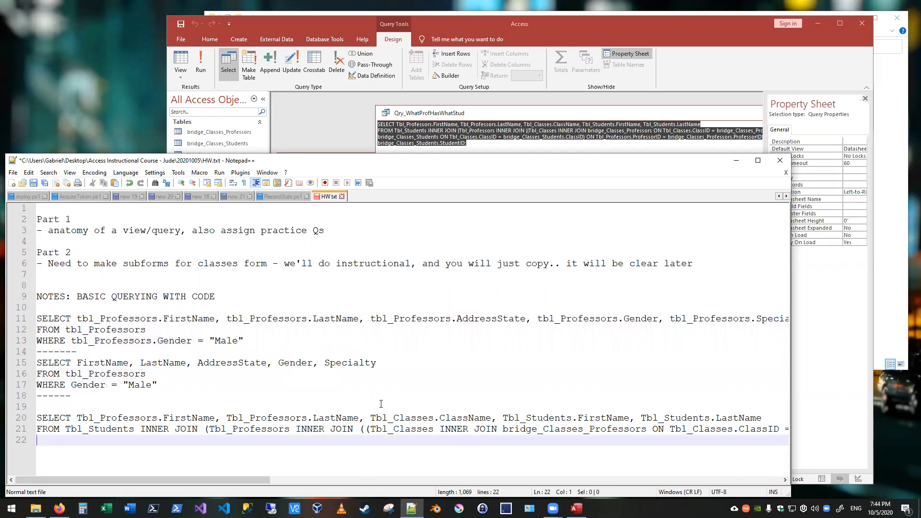
pyautogui.moveTo(211, 481); pyautogui.dragTo(133, 482)
pyautogui.moveTo(259, 480); pyautogui.dragTo(251, 481)
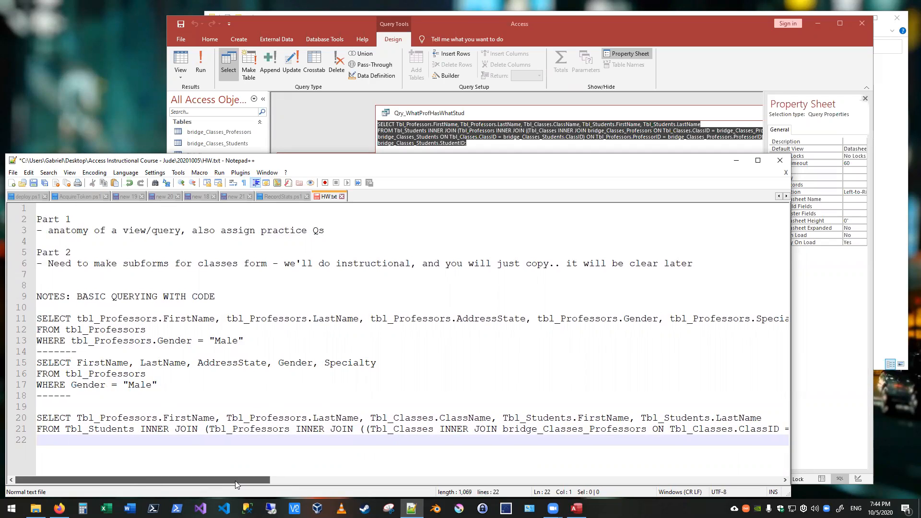
pyautogui.moveTo(235, 480); pyautogui.dragTo(235, 481)
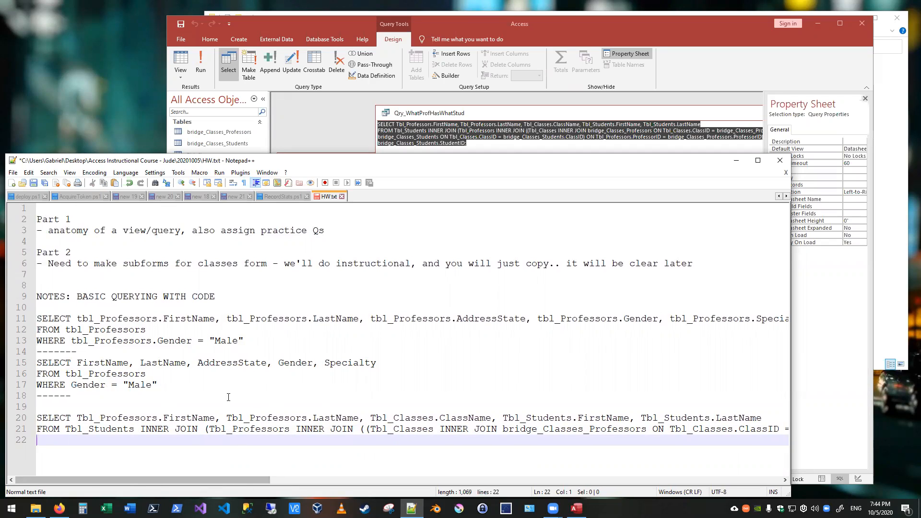
# Try a line break after tbl_Professors.LastName in the first SELECT line, and take it back
pyautogui.click(357, 318)
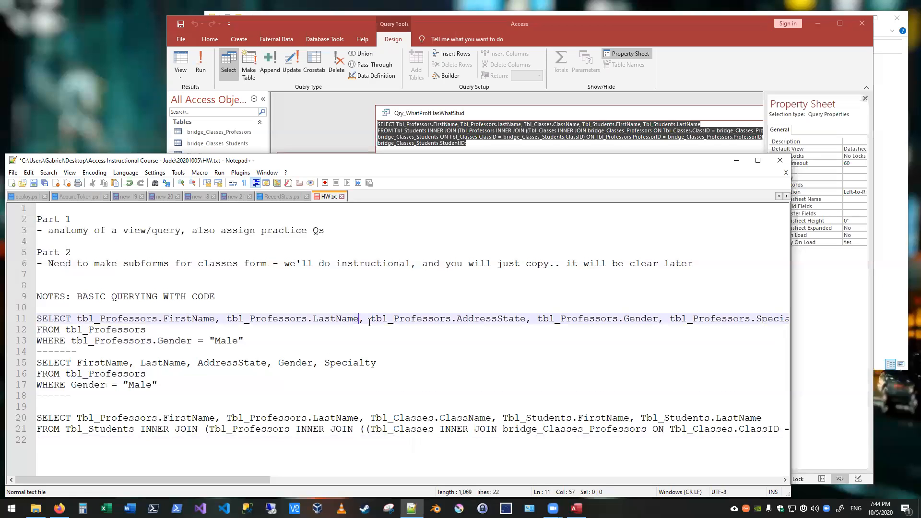
pyautogui.press('Return')
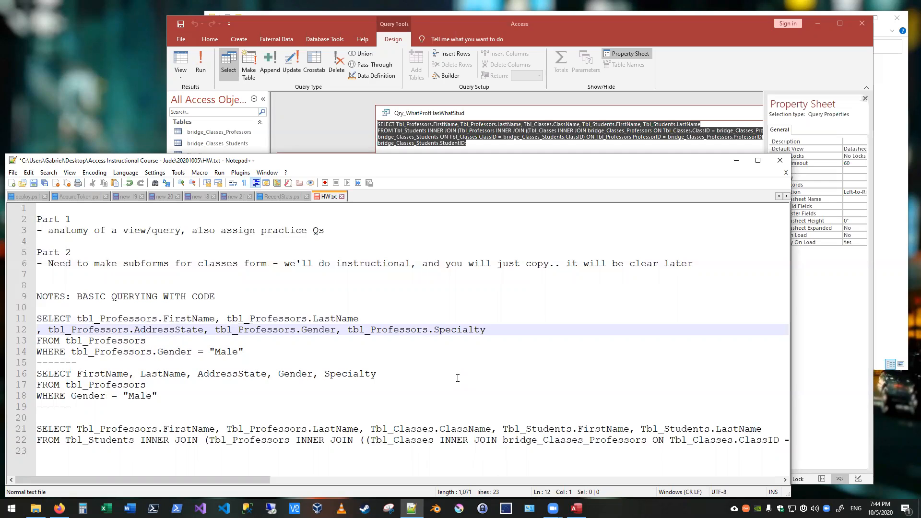
pyautogui.press('BackSpace')
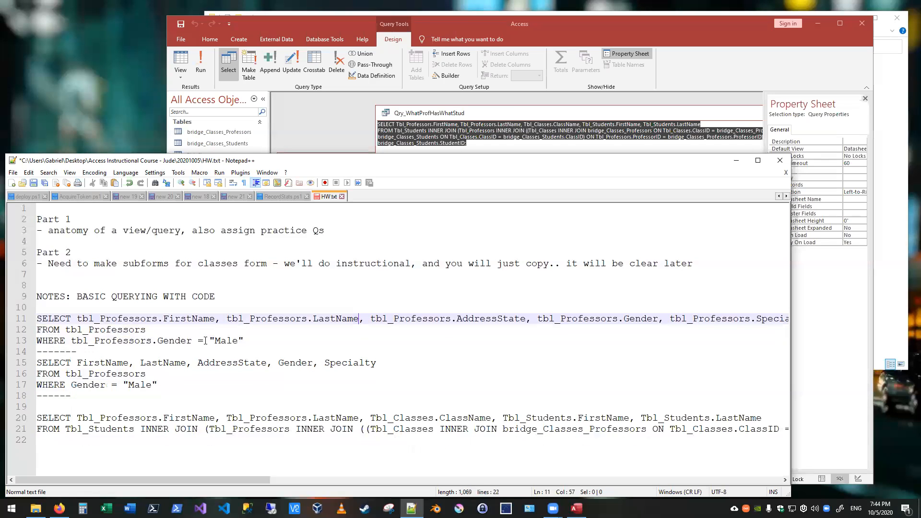
# Break the pasted query's FROM line after Tbl_Students, after (Tbl_Professors and before INNER JOIN bridge_Classes_Students
pyautogui.moveTo(244, 341); pyautogui.dragTo(9, 318)
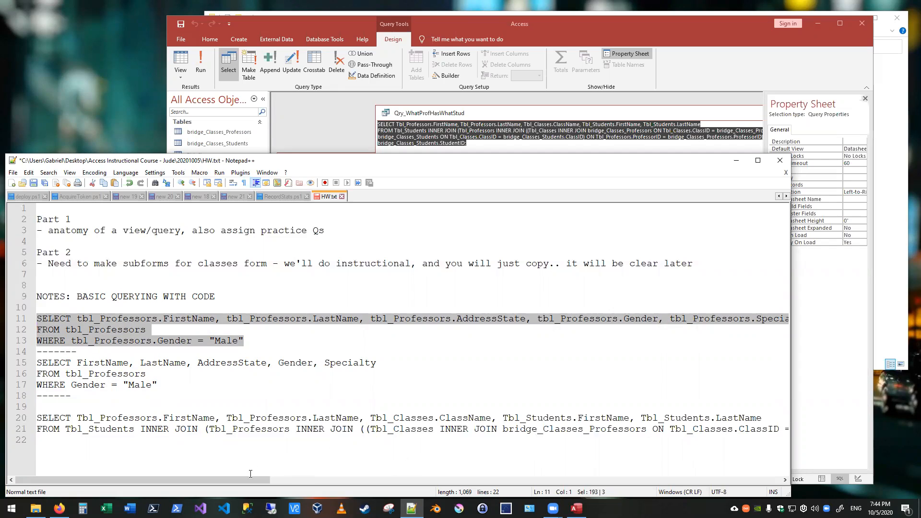
pyautogui.moveTo(245, 481); pyautogui.dragTo(550, 484)
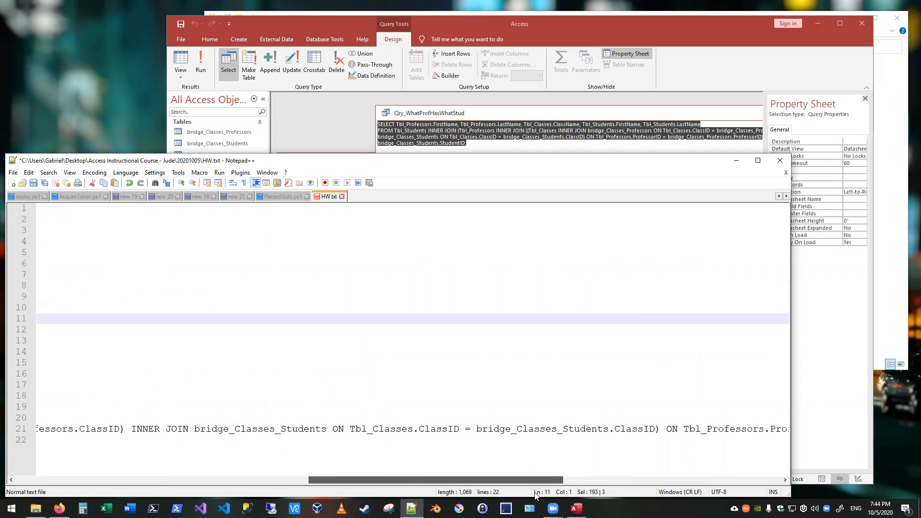
pyautogui.click(133, 428)
pyautogui.press('Return')
pyautogui.click(296, 428)
pyautogui.press('Return')
pyautogui.click(139, 429)
pyautogui.press('Return')
pyautogui.moveTo(246, 482)
pyautogui.mouseDown()
pyautogui.moveTo(518, 486)
pyautogui.moveTo(230, 480)
pyautogui.mouseUp()
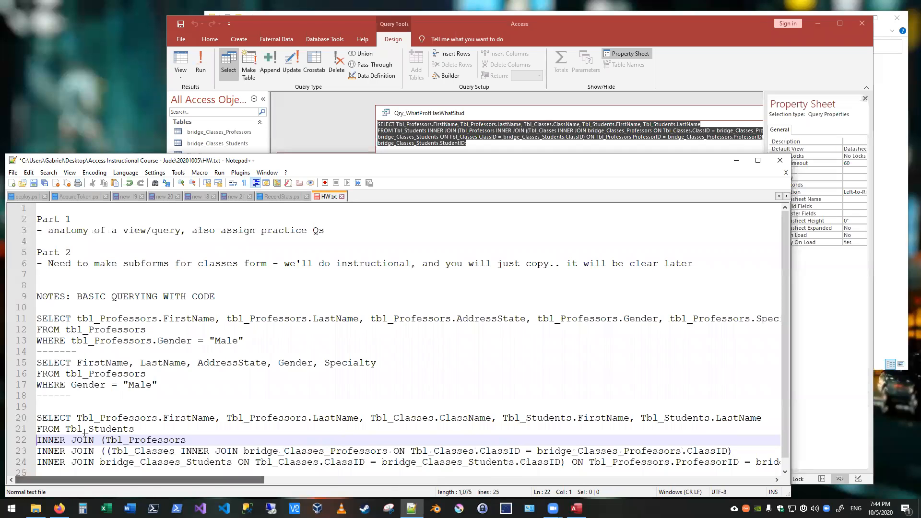
# Examine the opening parentheses and table names in the pasted query's INNER JOIN lines
pyautogui.scroll(-1, 85, 433)
pyautogui.click(104, 427)
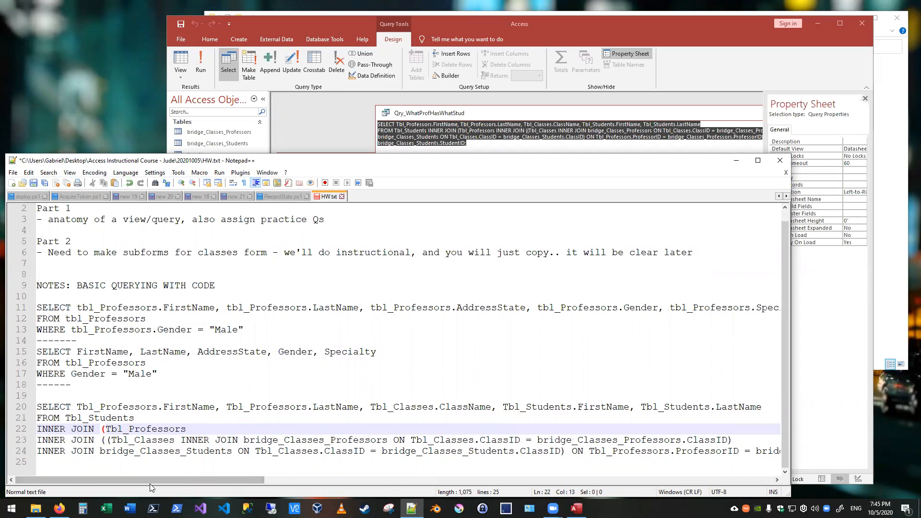
pyautogui.click(117, 437)
pyautogui.press('Left')
pyautogui.press('Left')
pyautogui.press('Left')
pyautogui.press('Left')
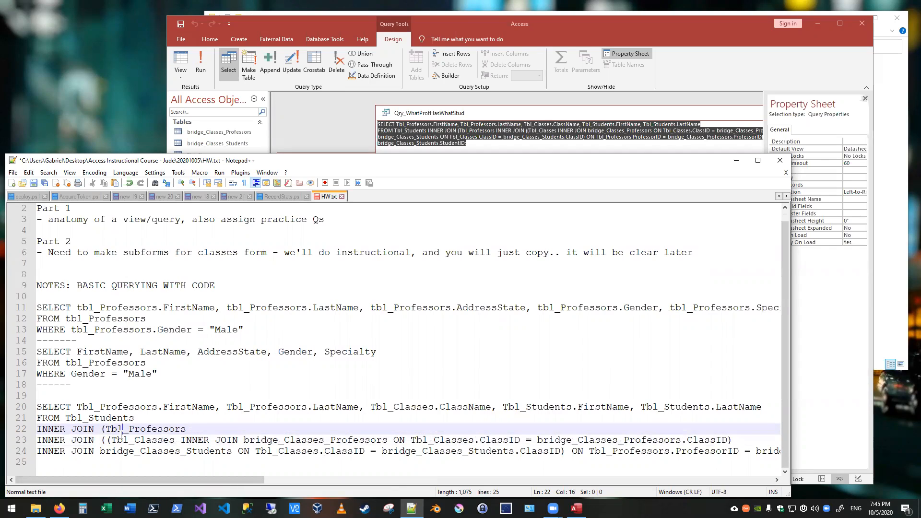
pyautogui.press('Down')
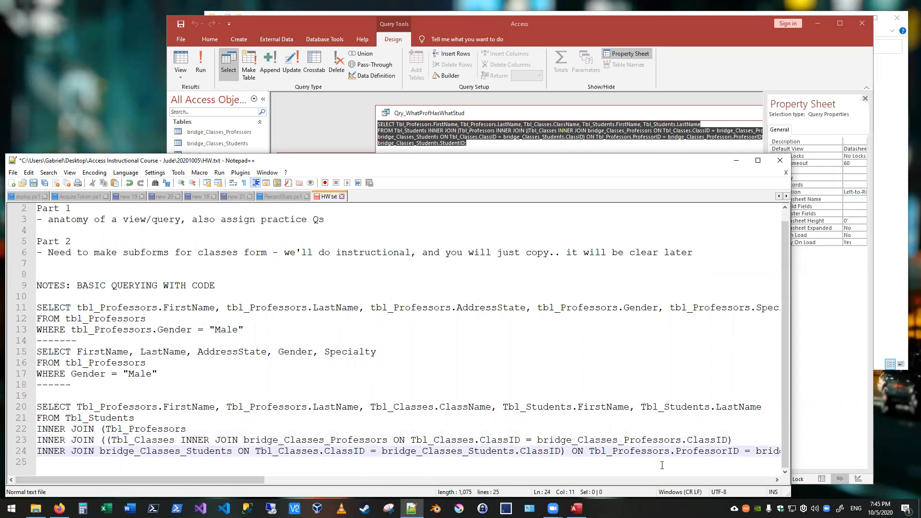
# Delete the semicolon ending the pasted query and highlight its final ON clause matching Tbl_Students.StudentID to bridge_Classes_Students.StudentID
pyautogui.moveTo(245, 480); pyautogui.dragTo(479, 490)
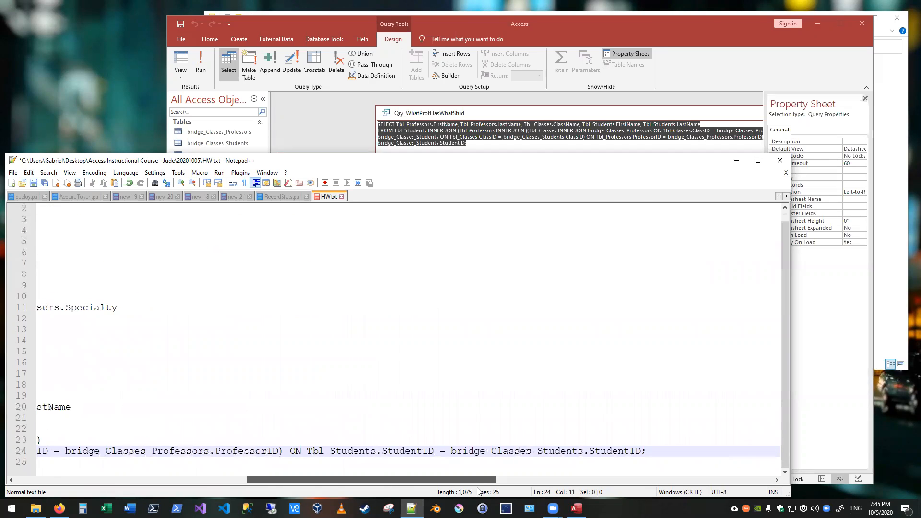
pyautogui.click(681, 452)
pyautogui.press('BackSpace')
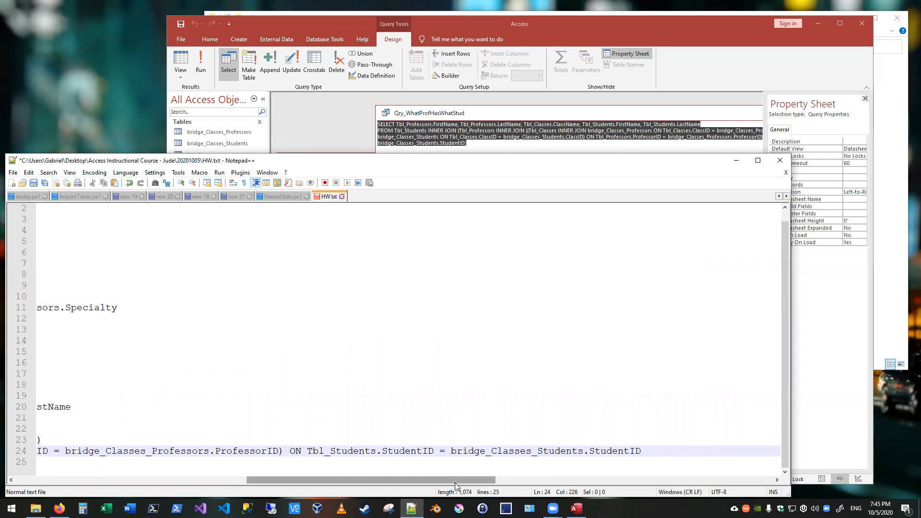
pyautogui.moveTo(289, 451); pyautogui.dragTo(658, 451)
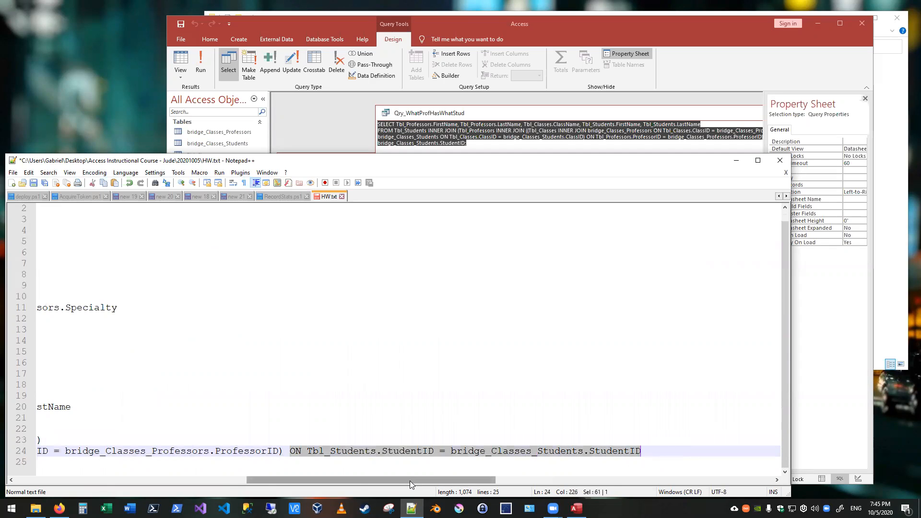
pyautogui.press('Delete')
pyautogui.moveTo(399, 483); pyautogui.dragTo(167, 482)
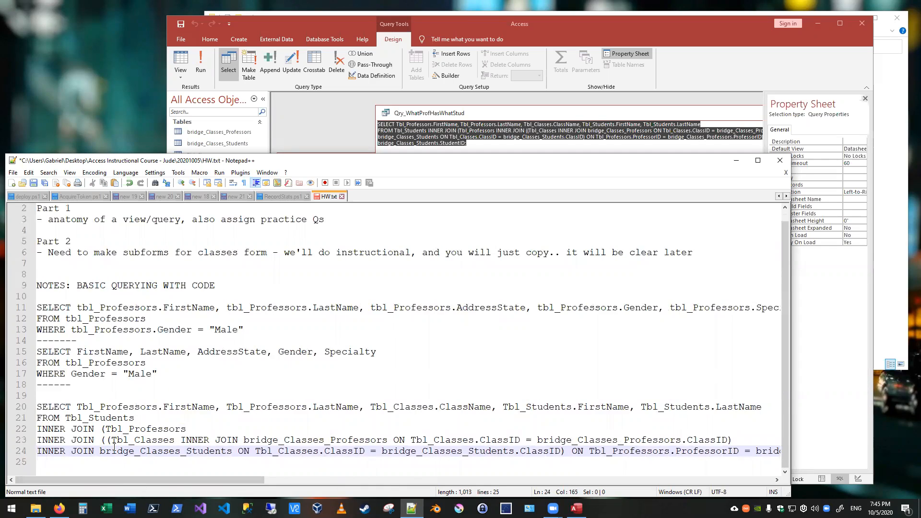
pyautogui.hotkey('ctrl', 'z')
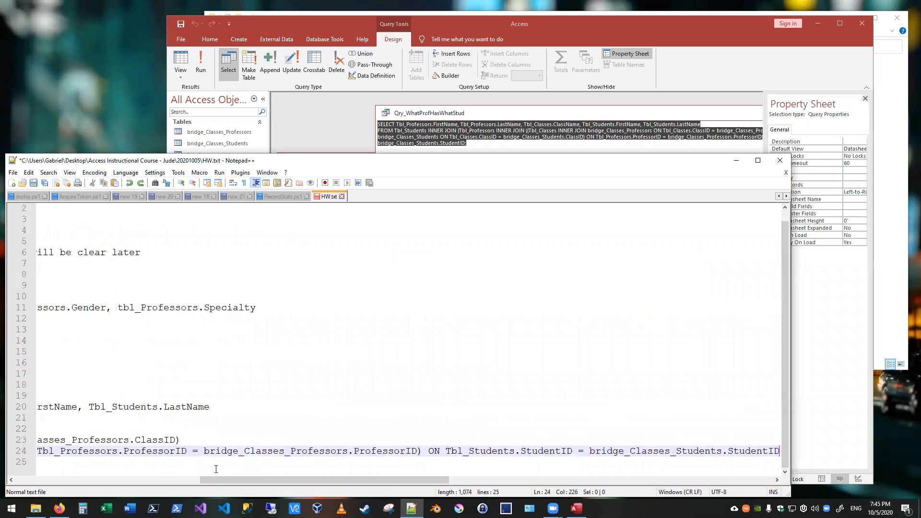
pyautogui.moveTo(337, 478); pyautogui.dragTo(61, 484)
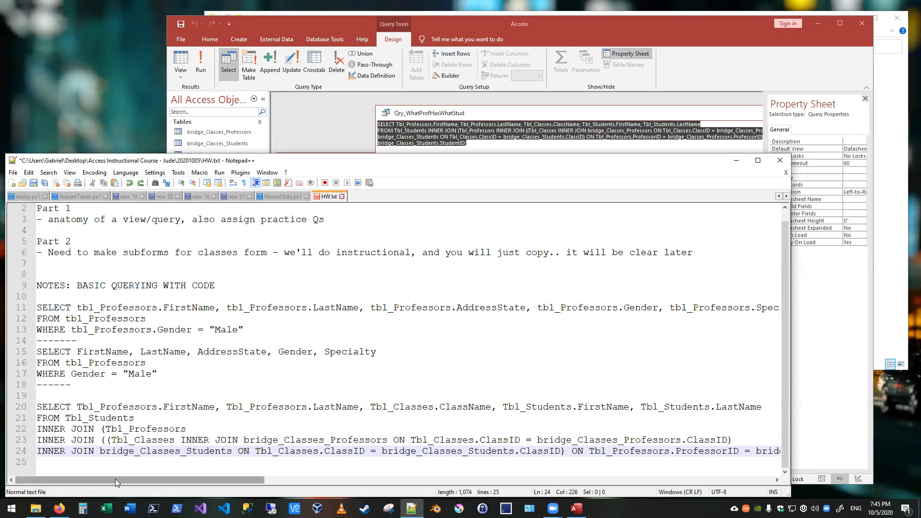
# Split Tbl_Students off the third query's FROM line onto its own line, leaving a blank line between them
pyautogui.click(150, 418)
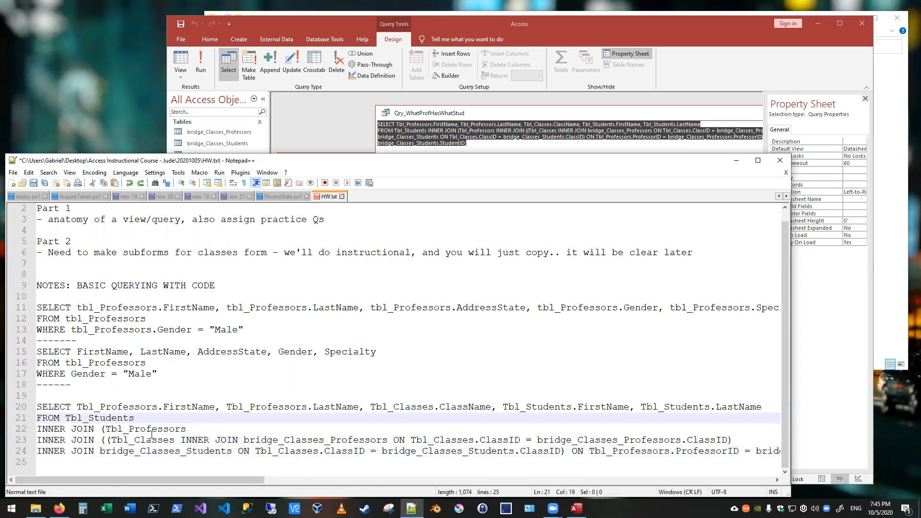
pyautogui.press('Left')
pyautogui.press('Left')
pyautogui.press('Left')
pyautogui.press('Left')
pyautogui.press('Left')
pyautogui.press('Left')
pyautogui.press('Return')
pyautogui.press('Return')
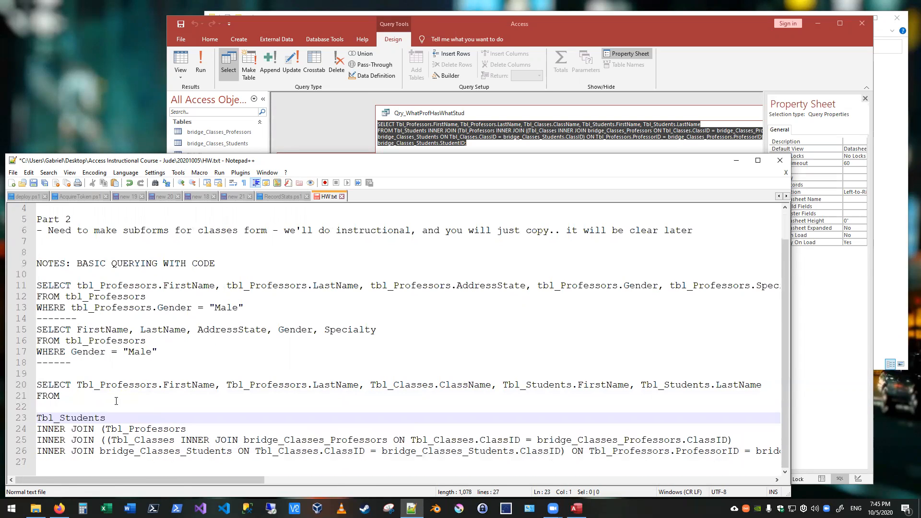
# Copy the table name Tbl_Professors from the original join code to follow the emptied FROM keyword
pyautogui.doubleClick(146, 428)
pyautogui.hotkey('ctrl', 'c')
pyautogui.click(111, 397)
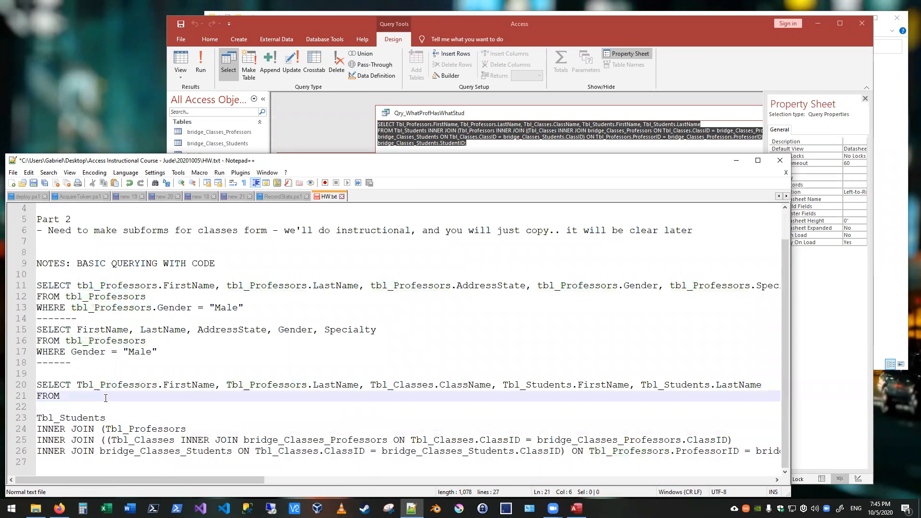
pyautogui.hotkey('ctrl', 'v')
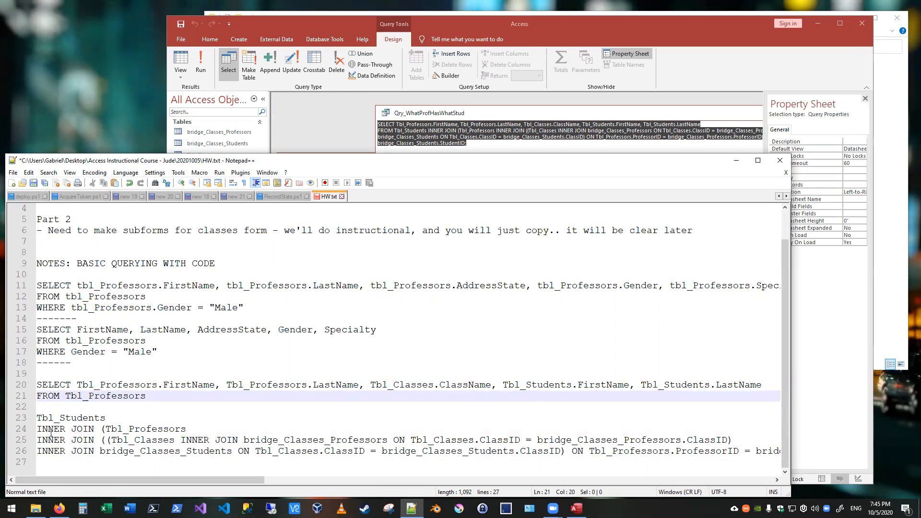
# Add the line INNER JOIN bridge_Classes_Professors below FROM Tbl_Professors, reusing text copied from the original join code
pyautogui.moveTo(96, 426); pyautogui.dragTo(37, 428)
pyautogui.hotkey('ctrl', 'c')
pyautogui.click(84, 407)
pyautogui.hotkey('ctrl', 'v')
pyautogui.press('Return')
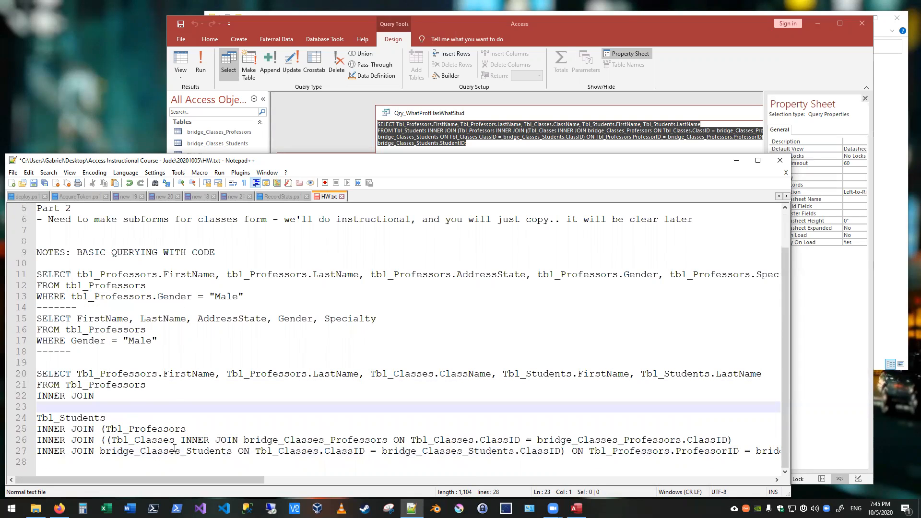
pyautogui.moveTo(207, 481); pyautogui.dragTo(341, 485)
pyautogui.moveTo(452, 451); pyautogui.dragTo(598, 450)
pyautogui.moveTo(297, 480); pyautogui.dragTo(194, 481)
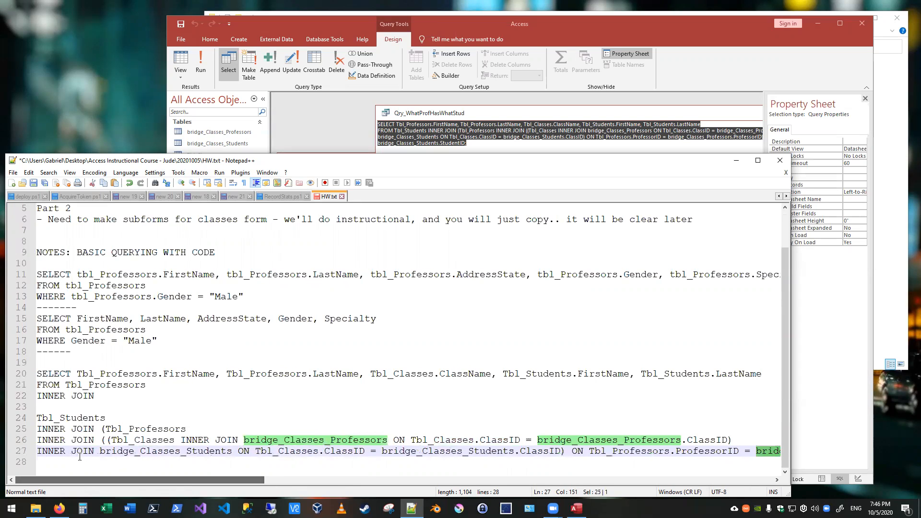
pyautogui.click(110, 395)
pyautogui.hotkey('ctrl', 'v')
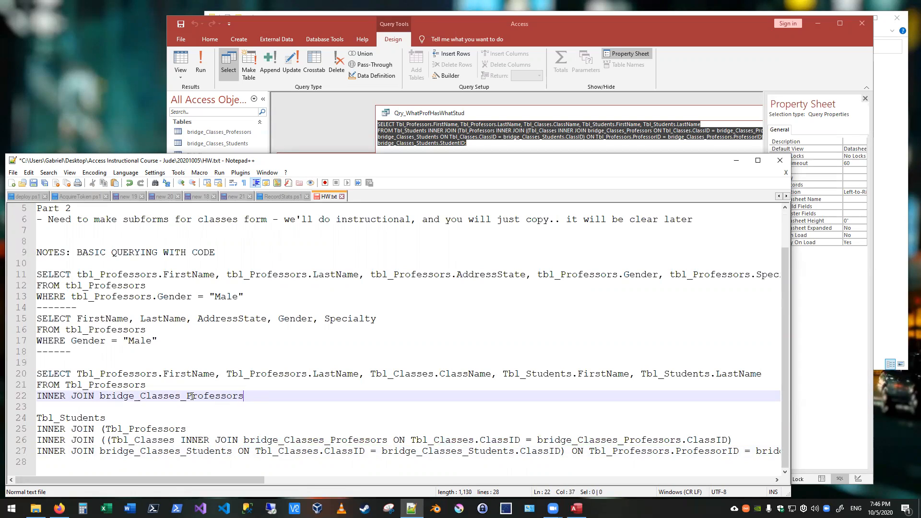
# Duplicate the new INNER JOIN line below itself and change the copy's table name to bridge_Classes_Students
pyautogui.moveTo(246, 396); pyautogui.dragTo(22, 393)
pyautogui.click(251, 396)
pyautogui.press('Return')
pyautogui.hotkey('ctrl', 'v')
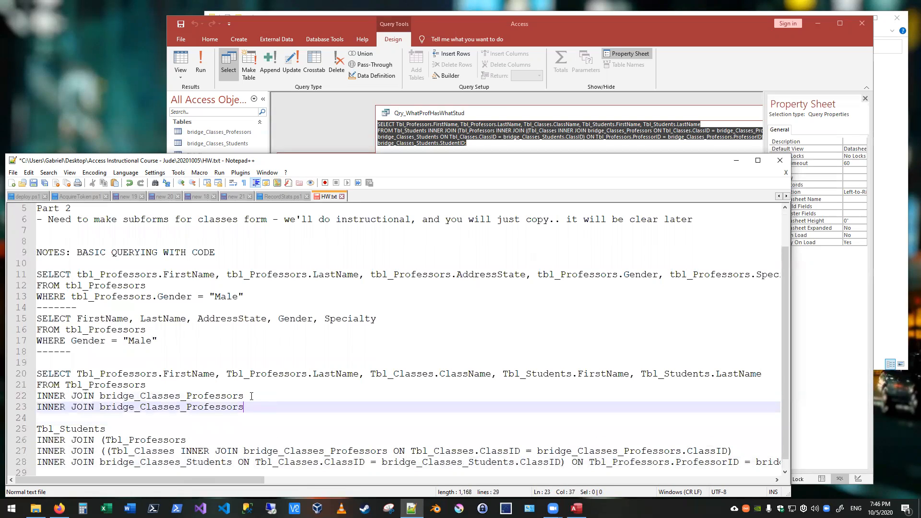
pyautogui.doubleClick(187, 463)
pyautogui.doubleClick(164, 407)
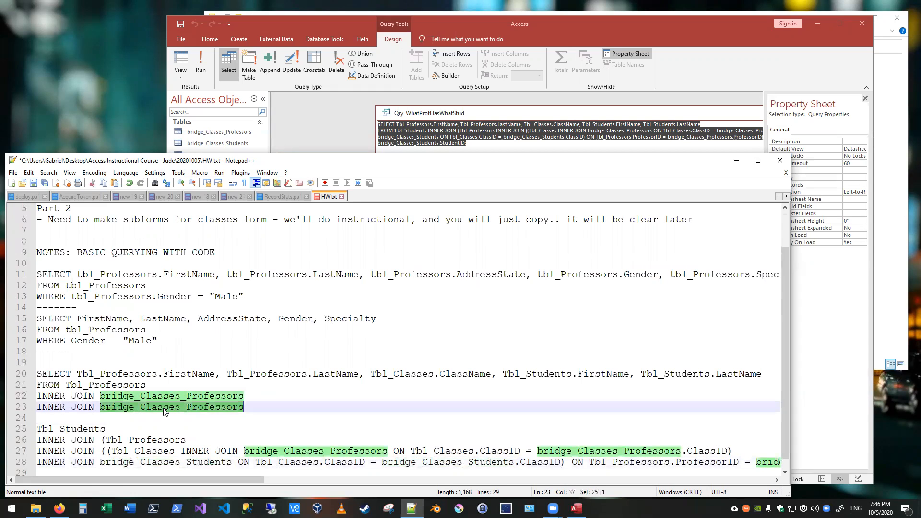
pyautogui.hotkey('ctrl', 'v')
# Insert the line INNER JOIN Tbl_Classes between the bridge_Classes_Professors and bridge_Classes_Students joins
pyautogui.click(283, 400)
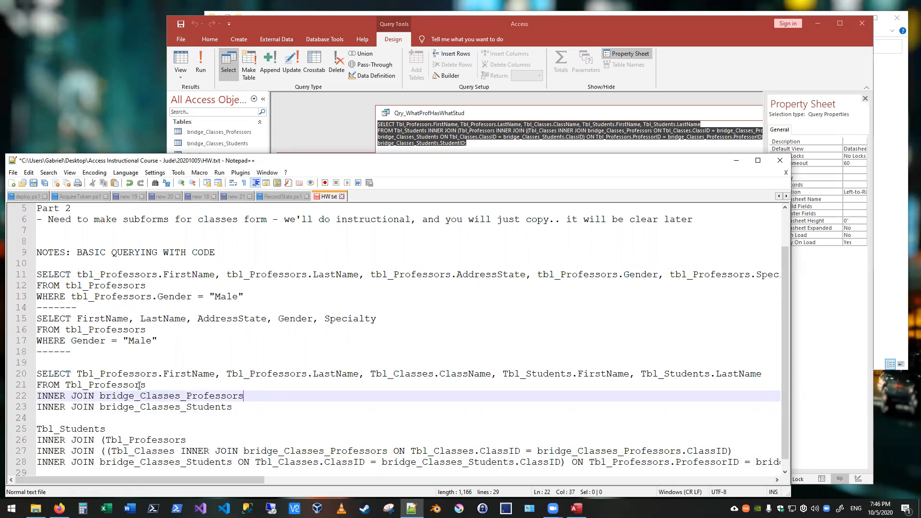
pyautogui.moveTo(111, 451); pyautogui.dragTo(175, 451)
pyautogui.click(265, 392)
pyautogui.press('Return')
pyautogui.write('INNER JOIN')
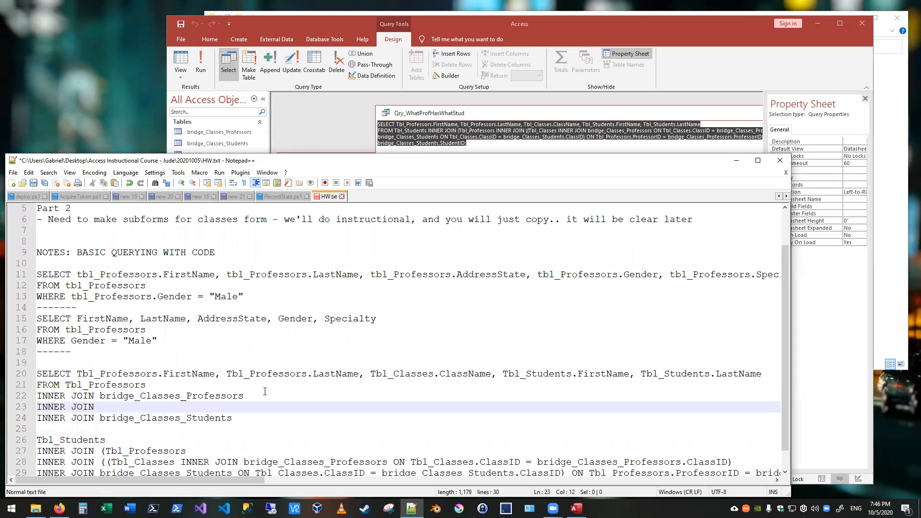
pyautogui.hotkey('ctrl', 'v')
# Switch to Access and examine the table relationships of Qry_WhatProfHasWhatStud in Design View, ending back in SQL View
pyautogui.click(379, 136)
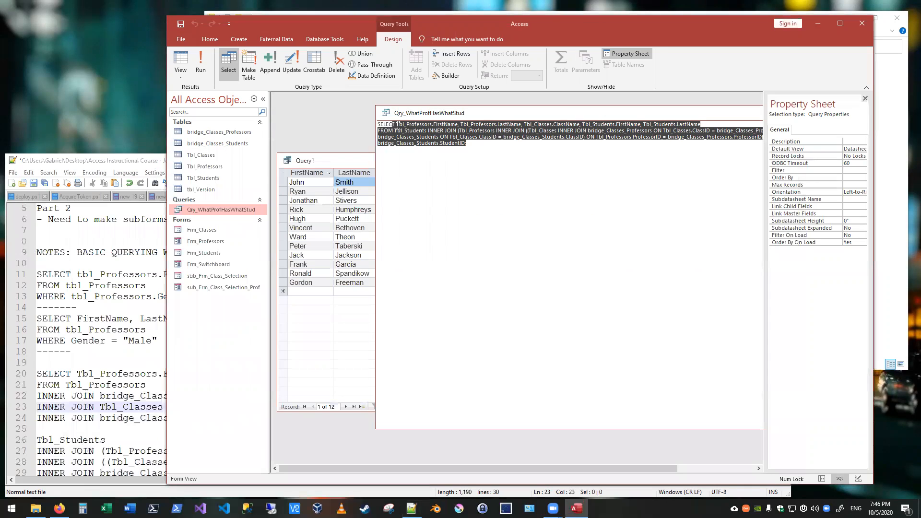
pyautogui.moveTo(439, 117); pyautogui.dragTo(436, 117)
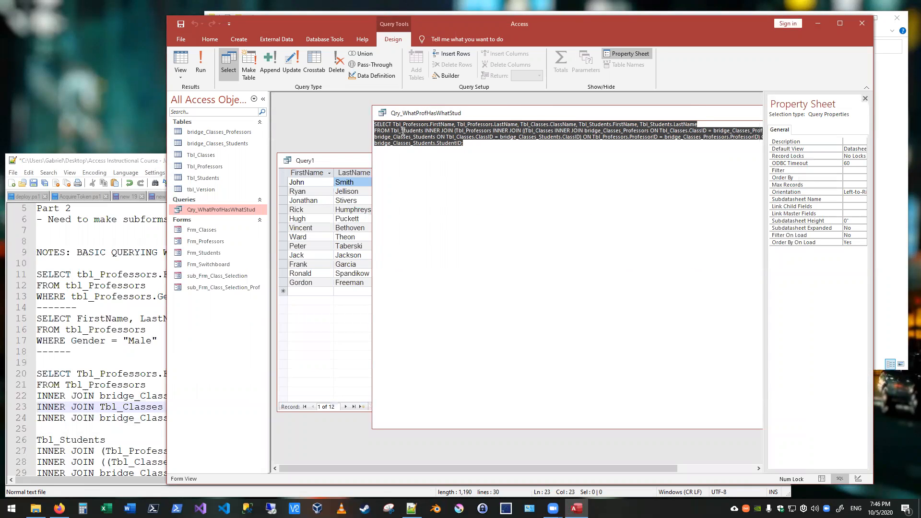
pyautogui.click(106, 286)
pyautogui.moveTo(243, 297); pyautogui.dragTo(84, 261)
pyautogui.click(356, 153)
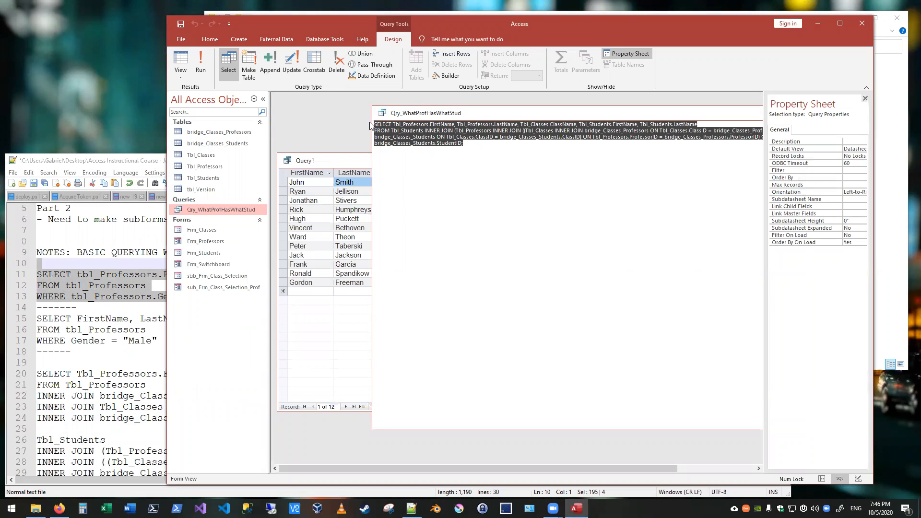
pyautogui.rightClick(412, 114)
pyautogui.click(440, 161)
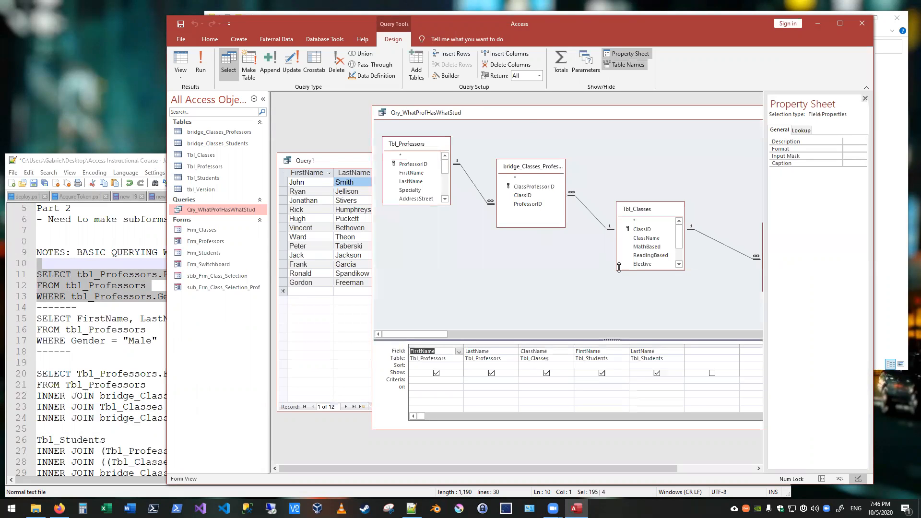
pyautogui.moveTo(523, 118); pyautogui.dragTo(471, 117)
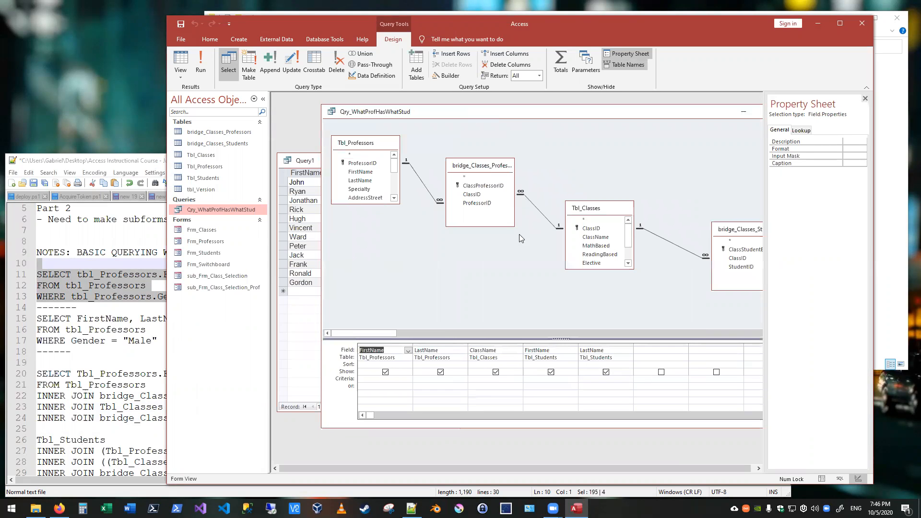
pyautogui.rightClick(401, 113)
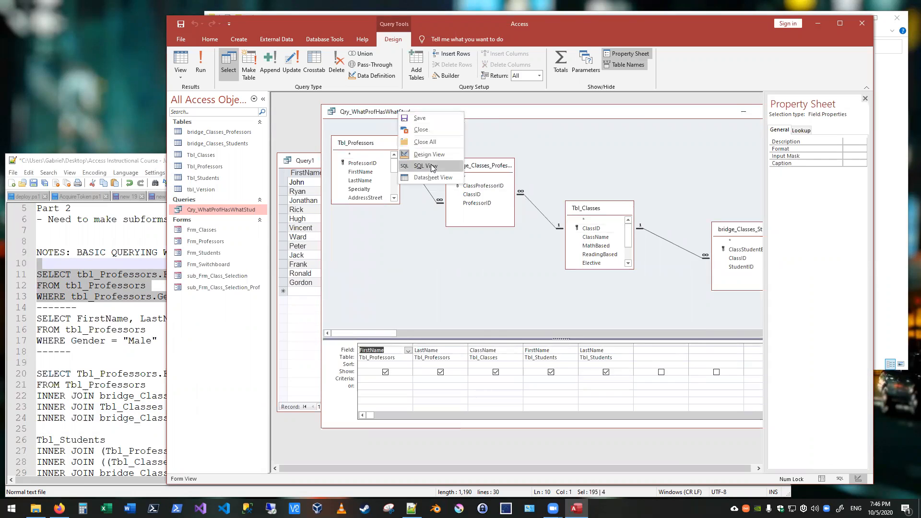
pyautogui.click(421, 151)
# Switch to Notepad++ and break the original ((Tbl_Classes line so that INNER JOIN bridge_Classes_Professors starts on its own line
pyautogui.click(123, 162)
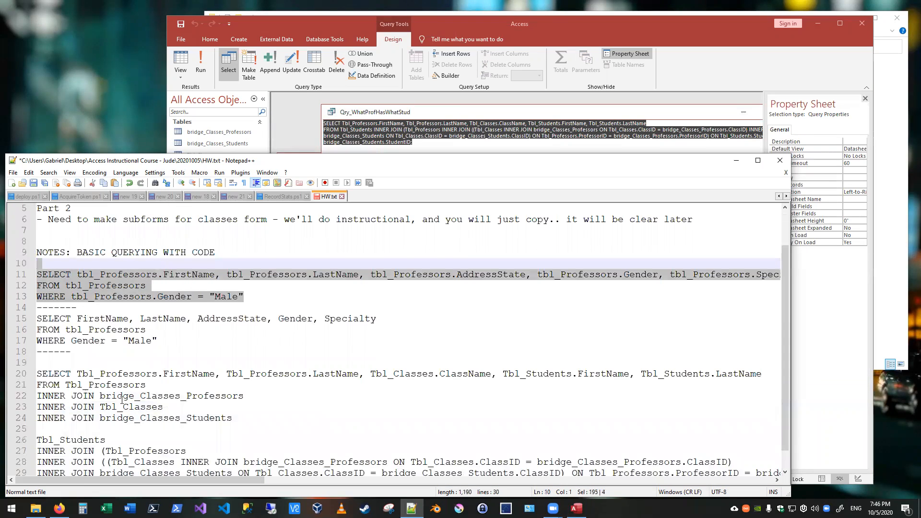
pyautogui.scroll(-1, 126, 391)
pyautogui.click(193, 387)
pyautogui.click(434, 440)
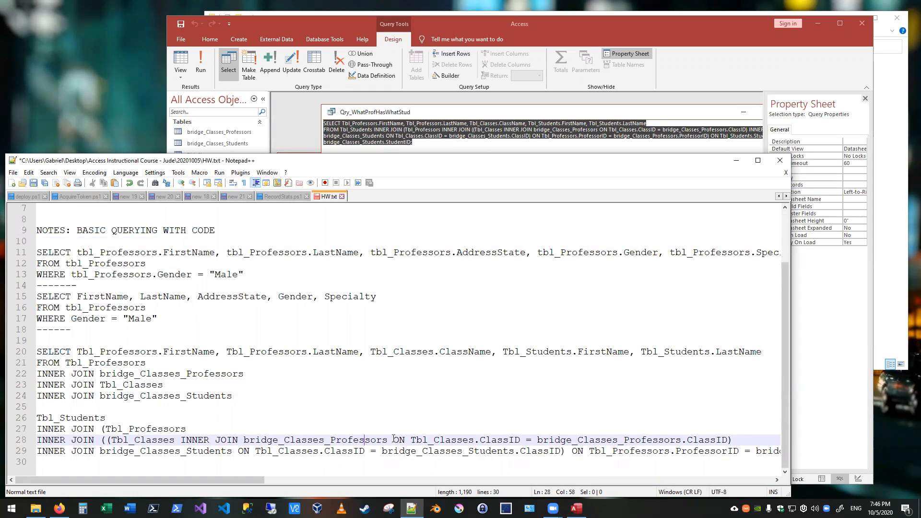
pyautogui.click(182, 440)
pyautogui.press('Return')
pyautogui.scroll(-1, 250, 432)
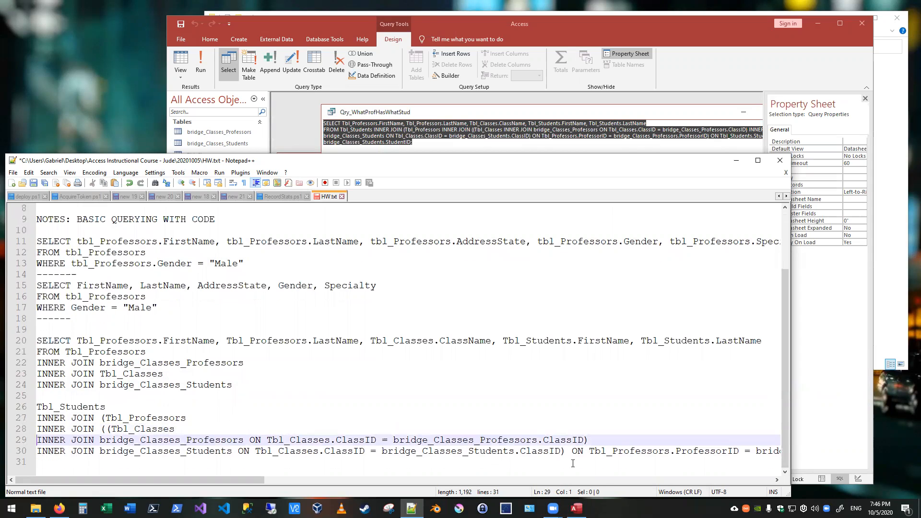
pyautogui.moveTo(252, 480); pyautogui.dragTo(482, 480)
pyautogui.moveTo(245, 451); pyautogui.dragTo(596, 451)
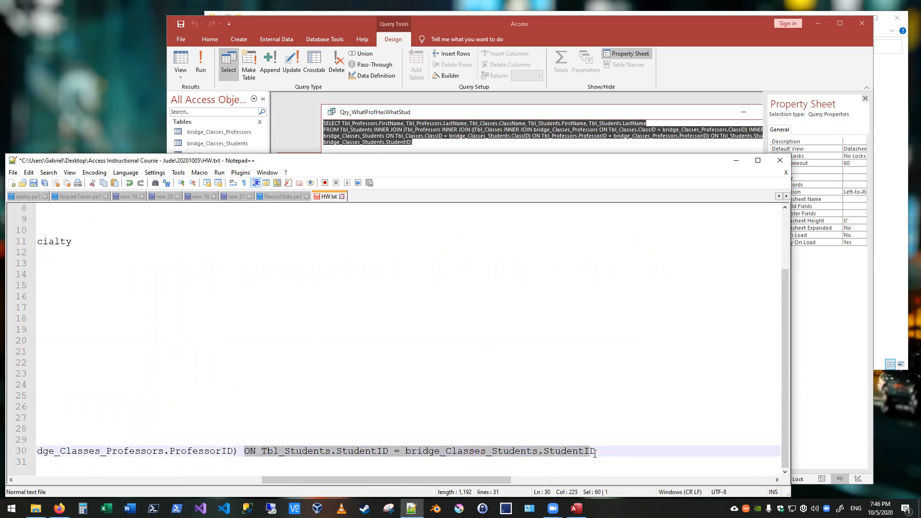
pyautogui.press('Delete')
pyautogui.hotkey('ctrl', 'z')
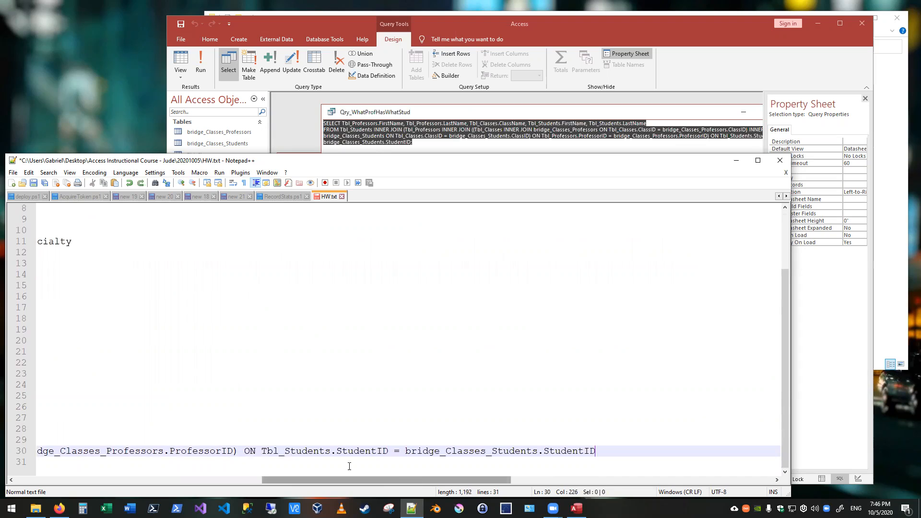
# Move the clause ON Tbl_Students.StudentID = bridge_Classes_Students.StudentID from the original code to the end of the new INNER JOIN bridge_Classes_Students line
pyautogui.moveTo(245, 451); pyautogui.dragTo(611, 449)
pyautogui.hotkey('ctrl', 'c')
pyautogui.press('Delete')
pyautogui.moveTo(443, 479); pyautogui.dragTo(171, 479)
pyautogui.click(175, 383)
pyautogui.click(169, 373)
pyautogui.click(166, 352)
pyautogui.click(165, 362)
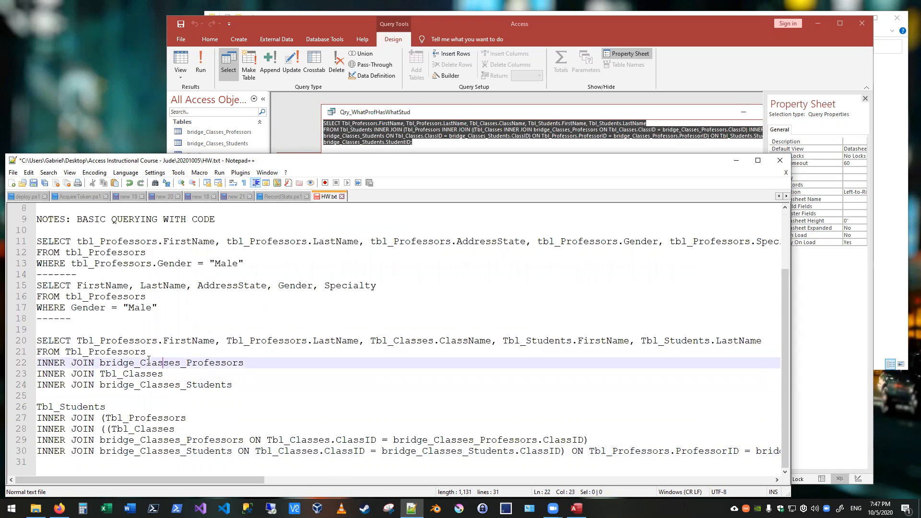
pyautogui.click(261, 387)
pyautogui.hotkey('ctrl', 'v')
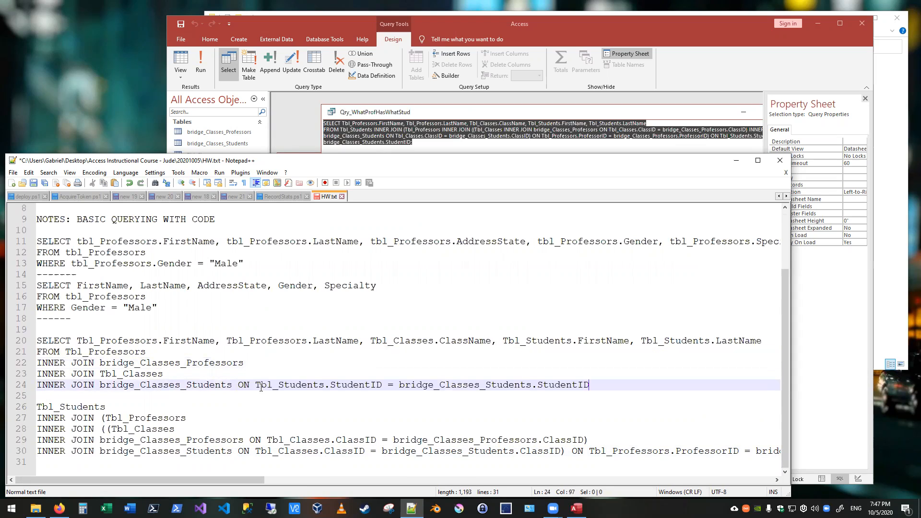
# Move the clause ON Tbl_Classes.ClassID = bridge_Classes_Professors.ClassID to the end of the new INNER JOIN bridge_Classes_Professors line
pyautogui.moveTo(249, 440); pyautogui.dragTo(586, 439)
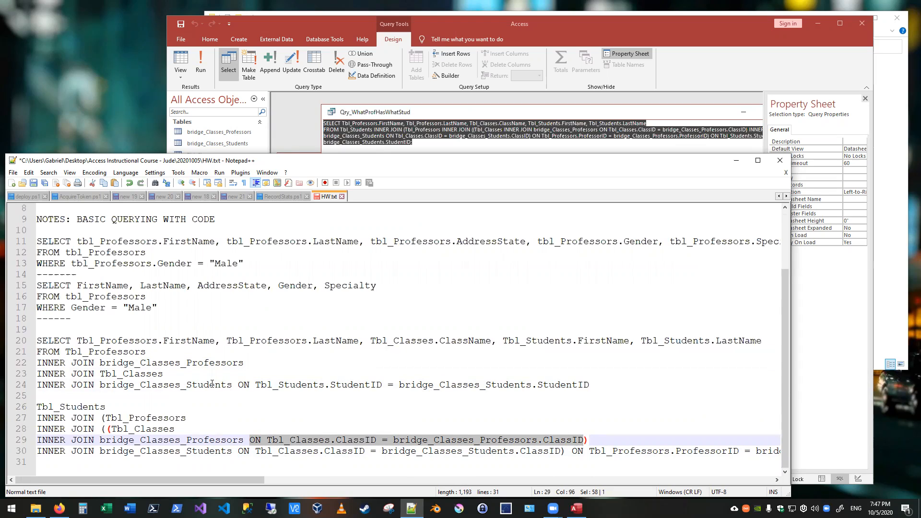
pyautogui.hotkey('ctrl', 'x')
pyautogui.press('Up')
pyautogui.press('Up')
pyautogui.press('Up')
pyautogui.press('Up')
pyautogui.press('Up')
pyautogui.press('Up')
pyautogui.press('Up')
pyautogui.press('End')
pyautogui.hotkey('ctrl', 'v')
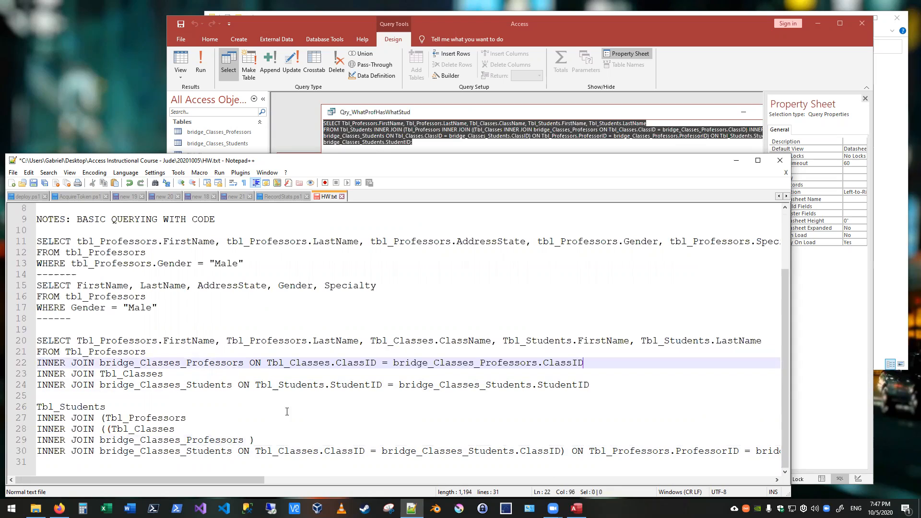
# Move the clause ON Tbl_Classes.ClassID = bridge_Classes_Students.ClassID to the end of the new INNER JOIN Tbl_Classes line
pyautogui.moveTo(239, 449); pyautogui.dragTo(559, 449)
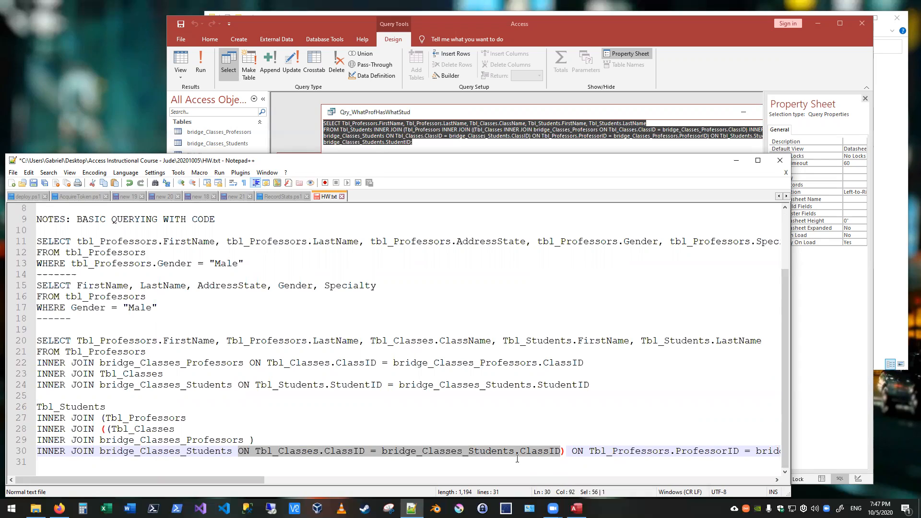
pyautogui.hotkey('ctrl', 'x')
pyautogui.click(216, 376)
pyautogui.hotkey('ctrl', 'v')
# Move the clause ON Tbl_Professors.ProfessorID = bridge_Classes_Professors.ProfessorID to directly after the table name in the new INNER JOIN bridge_Classes_Professors line
pyautogui.moveTo(251, 449); pyautogui.dragTo(647, 450)
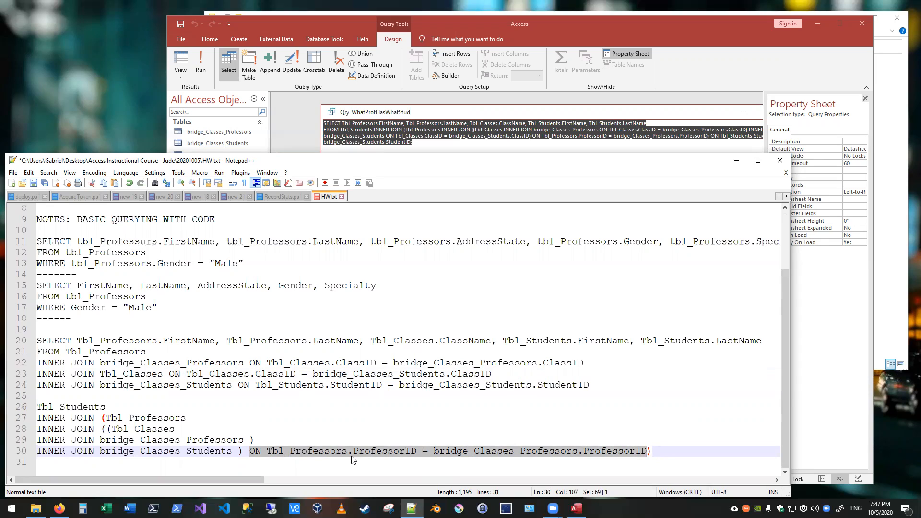
pyautogui.hotkey('ctrl', 'x')
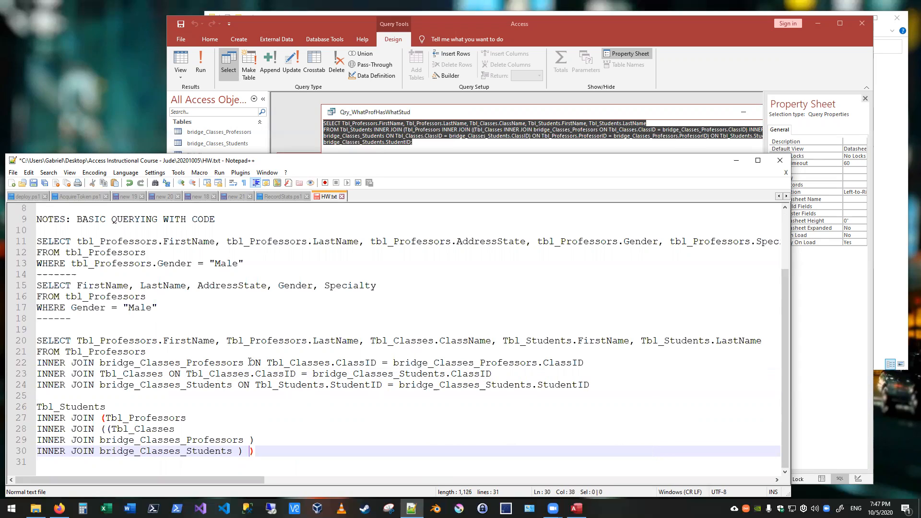
pyautogui.click(250, 363)
pyautogui.hotkey('ctrl', 'v')
# Move the clause ON Tbl_Classes.ClassID = bridge_Classes_Professors.ClassID from the bridge_Classes_Professors join to its own line below the new joins
pyautogui.moveTo(266, 480); pyautogui.dragTo(392, 480)
pyautogui.hotkey('shift', 'End')
pyautogui.press('Delete')
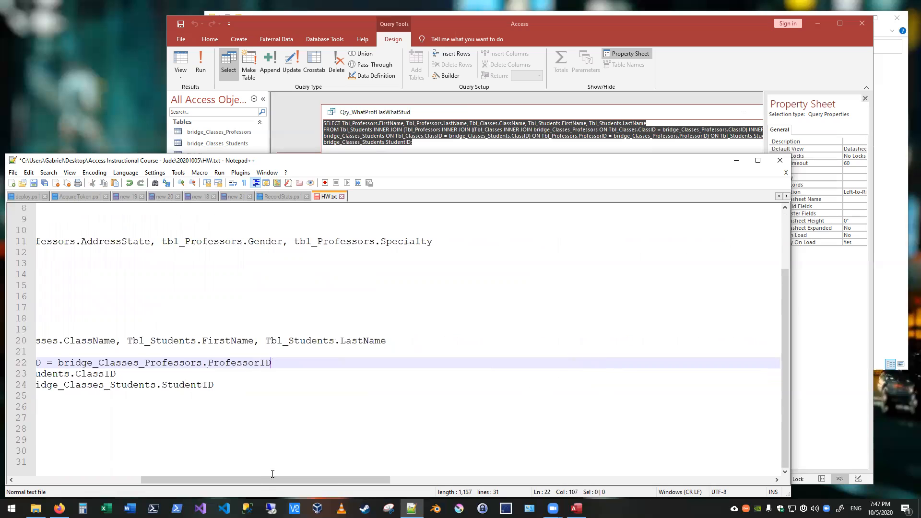
pyautogui.moveTo(263, 481); pyautogui.dragTo(97, 477)
pyautogui.moveTo(262, 451); pyautogui.dragTo(15, 410)
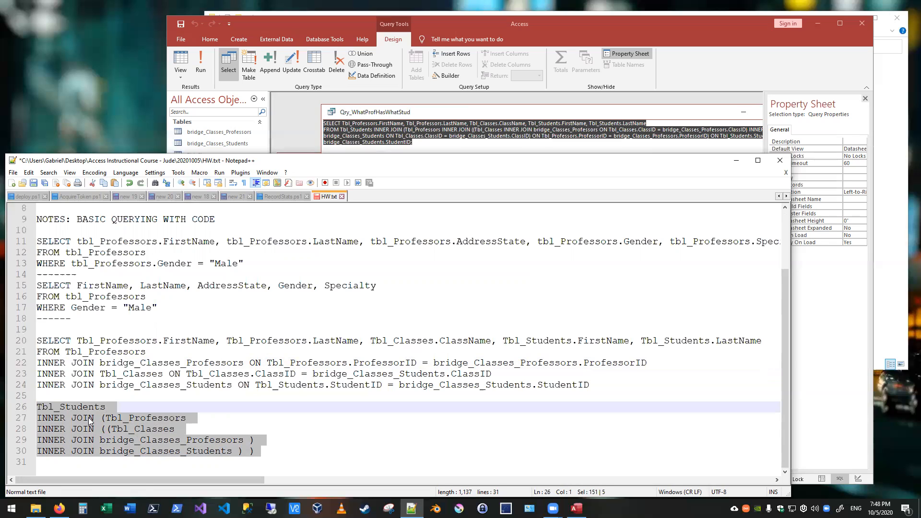
pyautogui.press('Up')
pyautogui.press('Return')
pyautogui.press('Up')
pyautogui.hotkey('ctrl', 'v')
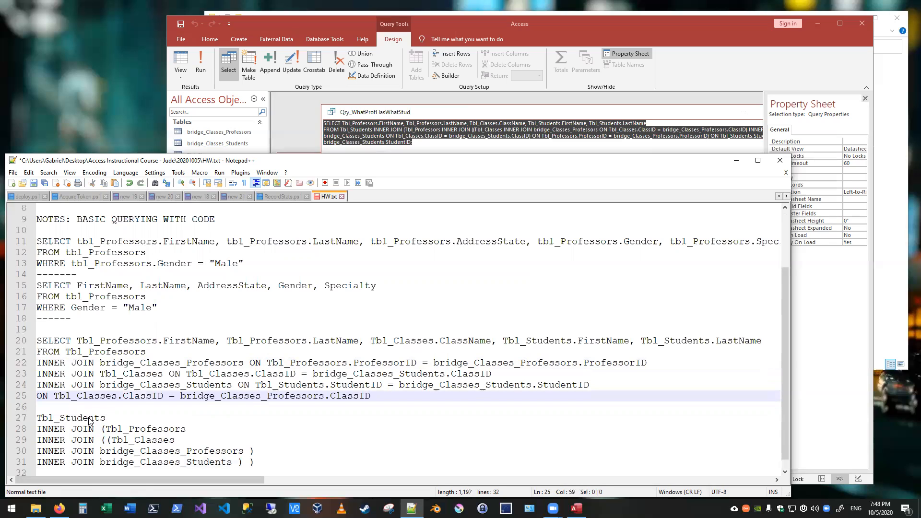
# Insert an empty line above the leftover clause ON Tbl_Classes.ClassID = bridge_Classes_Professors.ClassID
pyautogui.press('Up')
pyautogui.press('Up')
pyautogui.press('Up')
pyautogui.press('Down')
pyautogui.press('Down')
pyautogui.press('Home')
pyautogui.write('\\')
pyautogui.press('Return')
pyautogui.press('Left')
pyautogui.press('BackSpace')
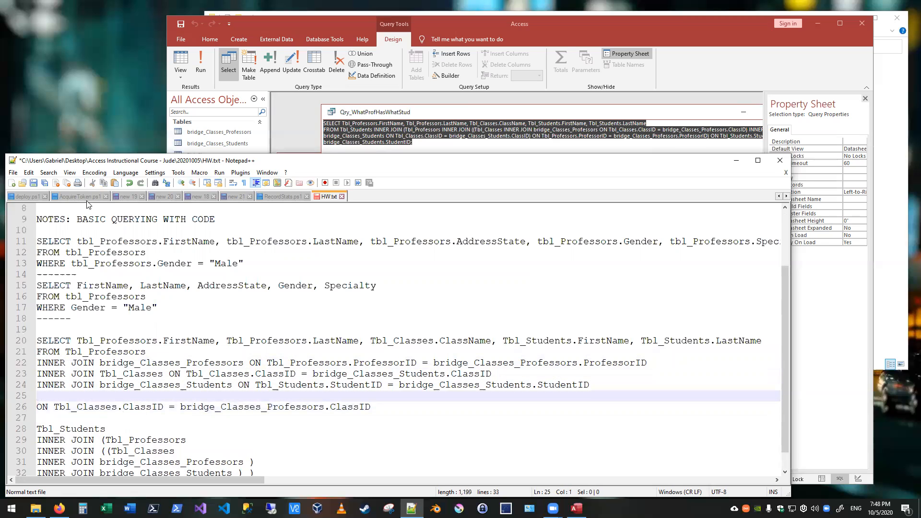
# Copy Tbl_Students from the nested join list to the empty line below the INNER JOIN bridge_Classes_Students line
pyautogui.moveTo(99, 154); pyautogui.dragTo(113, 81)
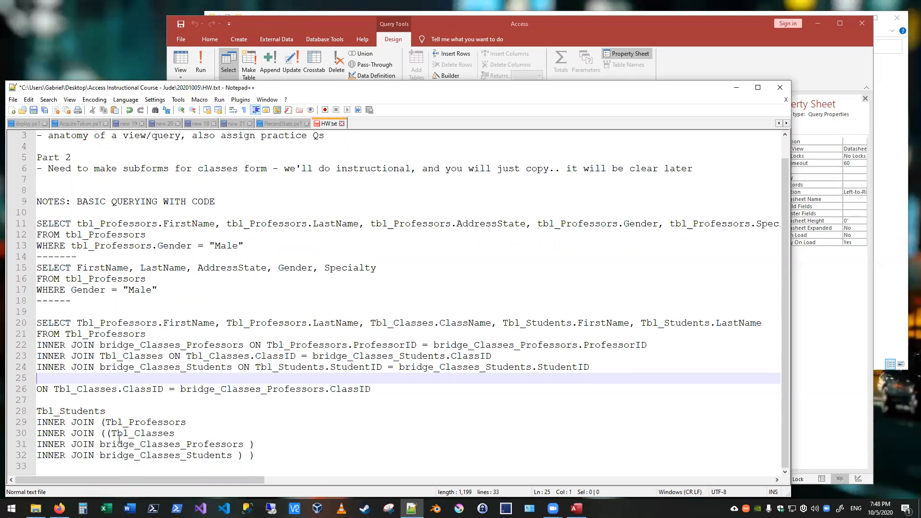
pyautogui.moveTo(112, 415); pyautogui.dragTo(12, 416)
pyautogui.hotkey('ctrl', 'c')
pyautogui.click(127, 379)
pyautogui.hotkey('ctrl', 'v')
# Turn the copied Tbl_Students line into an INNER JOIN with the StudentID ON clause cut from the join above, followed by an empty line
pyautogui.moveTo(239, 367); pyautogui.dragTo(590, 367)
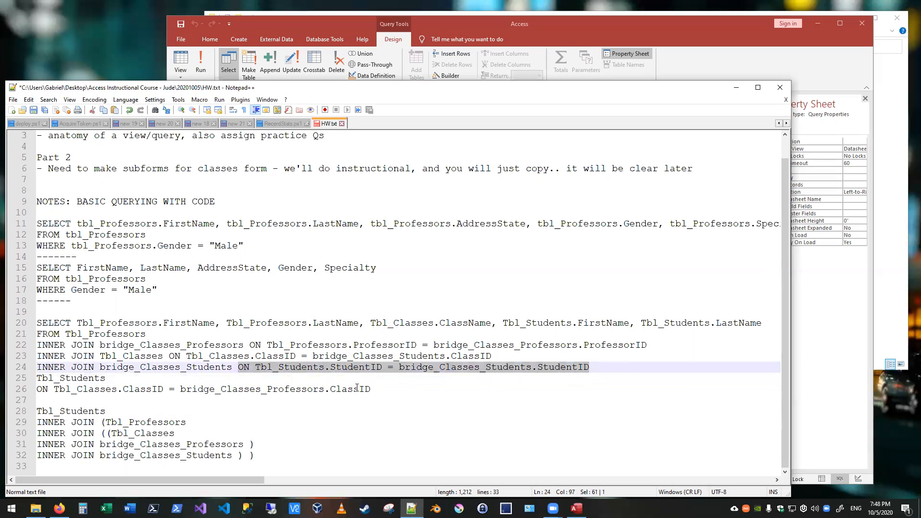
pyautogui.hotkey('ctrl', 'x')
pyautogui.click(162, 379)
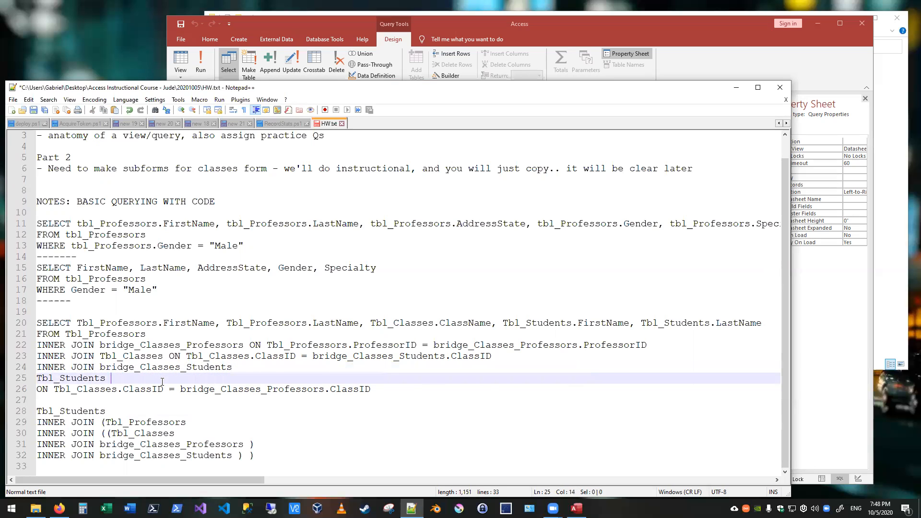
pyautogui.hotkey('ctrl', 'v')
pyautogui.press('Home')
pyautogui.write('INNER JOIN')
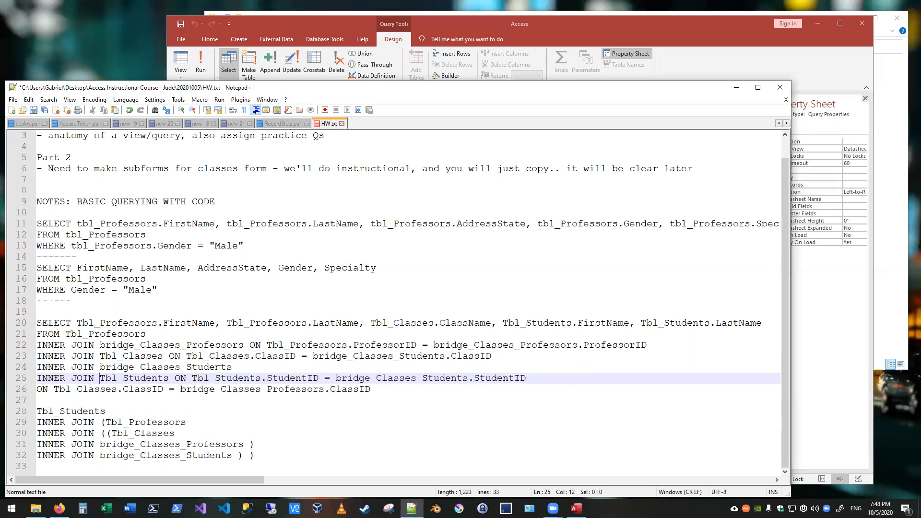
pyautogui.click(532, 379)
pyautogui.press('Return')
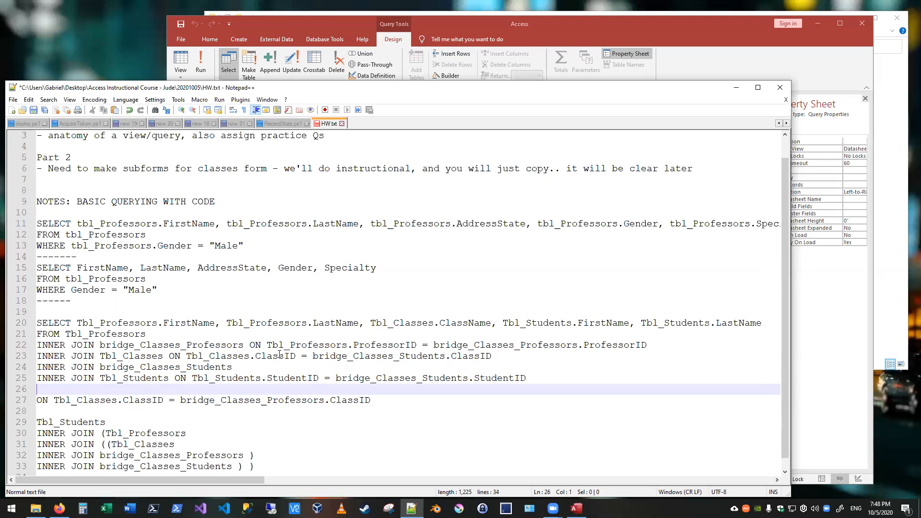
# Move the clause ON Tbl_Classes.ClassID = bridge_Classes_Students.ClassID from the Tbl_Classes join to the bridge_Classes_Students join
pyautogui.moveTo(172, 356); pyautogui.dragTo(499, 356)
pyautogui.press('Delete')
pyautogui.click(252, 366)
pyautogui.hotkey('ctrl', 'v')
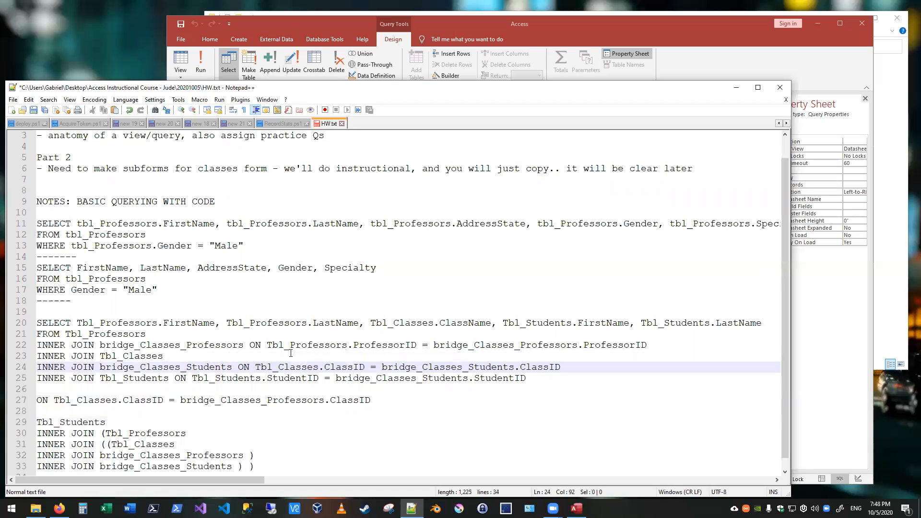
# Move the clause ON Tbl_Professors.ProfessorID = bridge_Classes_Professors.ProfessorID from the bridge_Classes_Professors join to the Tbl_Classes join
pyautogui.moveTo(250, 346); pyautogui.dragTo(647, 345)
pyautogui.press('Delete')
pyautogui.click(186, 355)
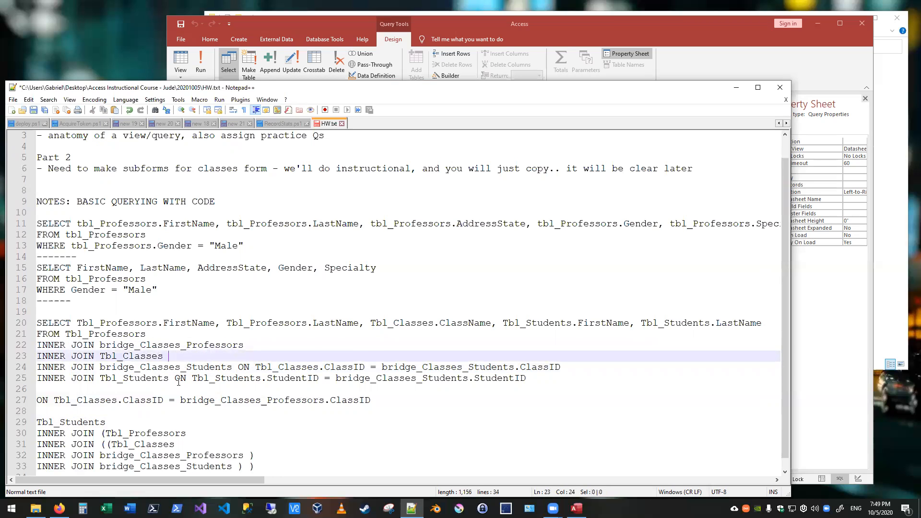
pyautogui.hotkey('ctrl', 'v')
# Move the leftover clause ON Tbl_Classes.ClassID = bridge_Classes_Professors.ClassID to the end of the INNER JOIN bridge_Classes_Professors line
pyautogui.moveTo(379, 399); pyautogui.dragTo(37, 399)
pyautogui.hotkey('ctrl', 'x')
pyautogui.click(269, 345)
pyautogui.hotkey('ctrl', 'v')
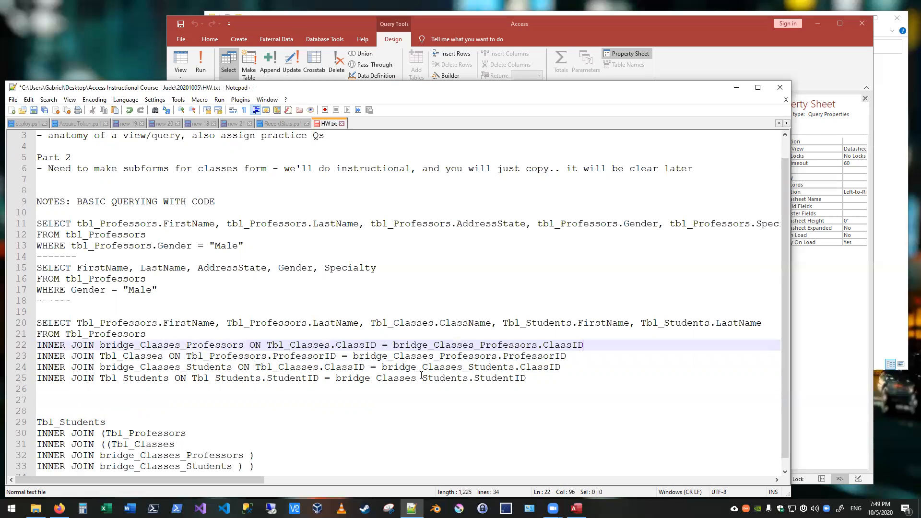
# Copy the rewritten query from the notes, switch to Access and paste it over the SQL of Qry_WhatProfHasWhatStud
pyautogui.moveTo(528, 379); pyautogui.dragTo(5, 325)
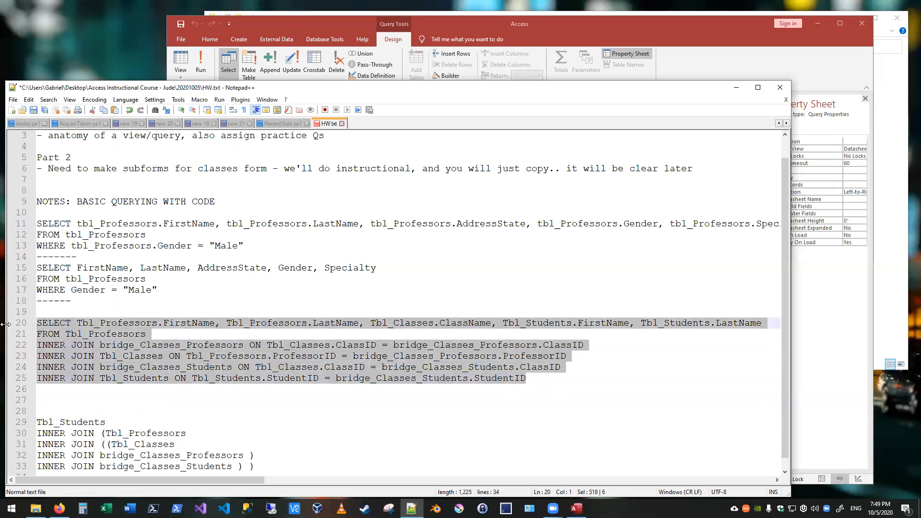
pyautogui.click(481, 25)
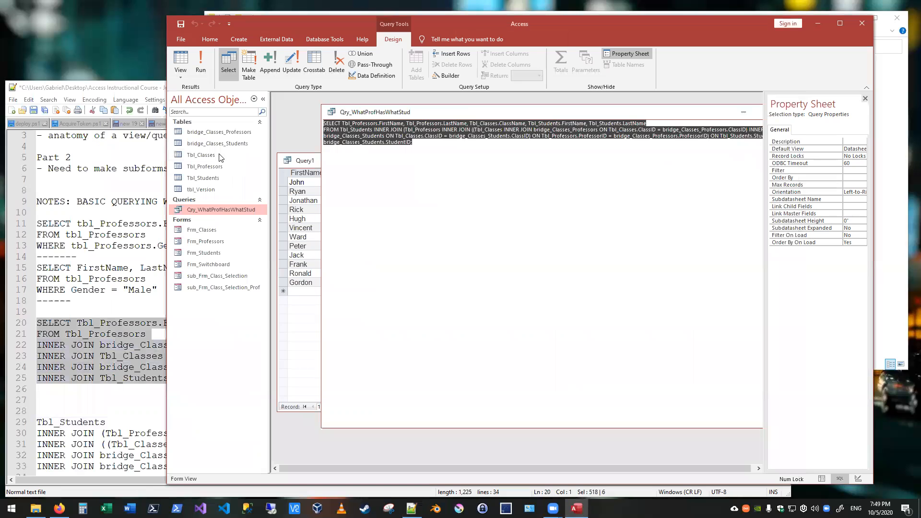
pyautogui.hotkey('ctrl', 'v')
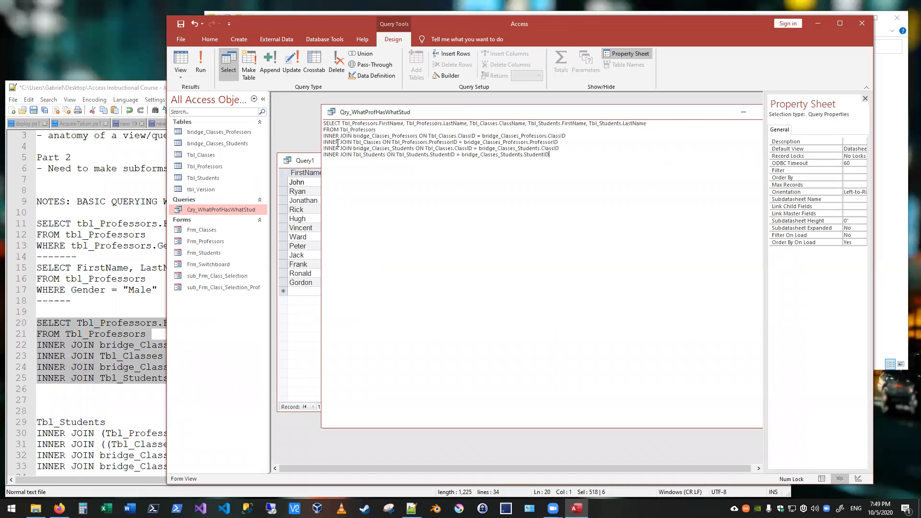
# Cancel saving Qry_WhatProfHasWhatStud and undo the replacement of its SQL
pyautogui.rightClick(405, 112)
pyautogui.click(422, 128)
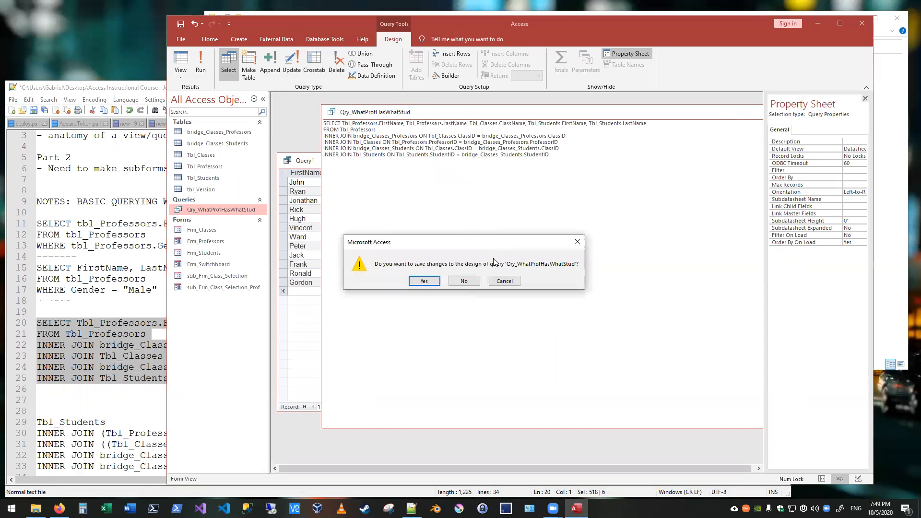
pyautogui.click(504, 281)
pyautogui.hotkey('ctrl', 'z')
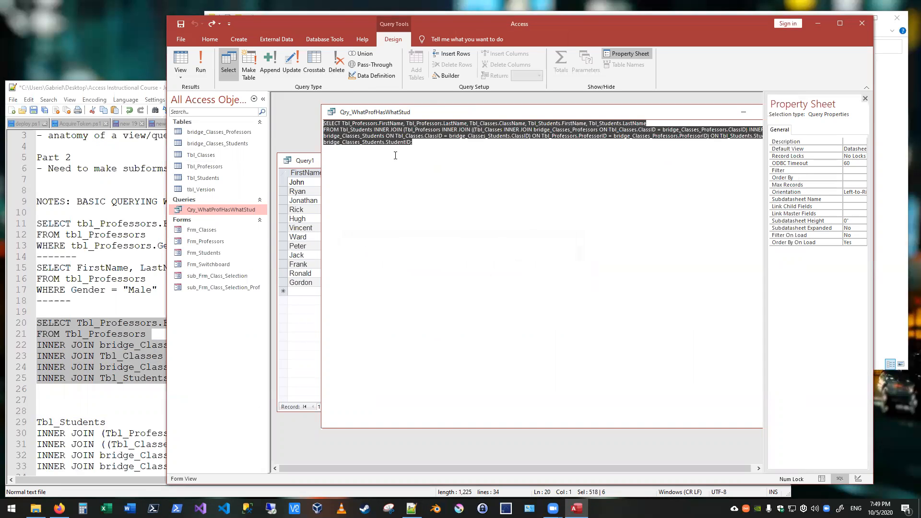
# Create a new query without adding tables and paste the rewritten join query as its SQL
pyautogui.click(239, 39)
pyautogui.click(364, 62)
pyautogui.click(578, 486)
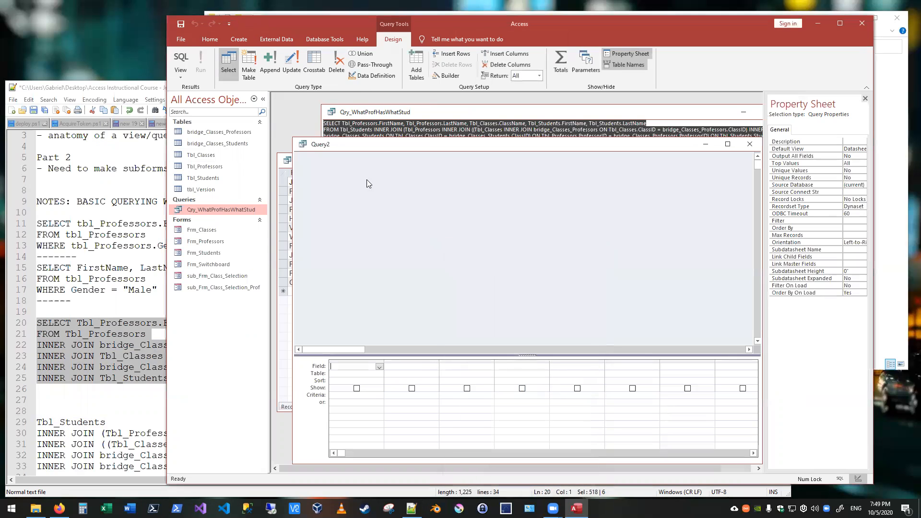
pyautogui.click(182, 60)
pyautogui.hotkey('ctrl', 'v')
# End the new query's SQL with a semicolon and try to display its results
pyautogui.hotkey('ctrl', 'a')
pyautogui.click(418, 171)
pyautogui.click(475, 201)
pyautogui.write(';')
pyautogui.click(181, 60)
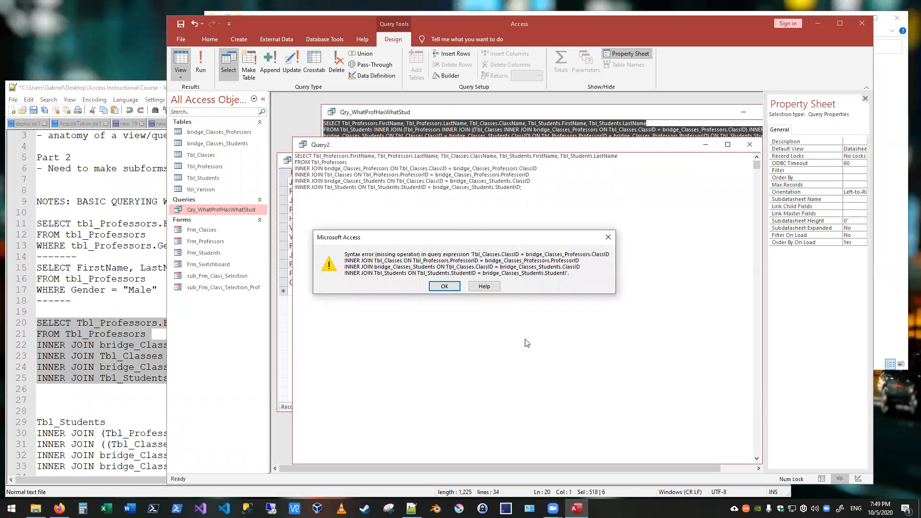
pyautogui.click(444, 286)
pyautogui.hotkey('ctrl', 'a')
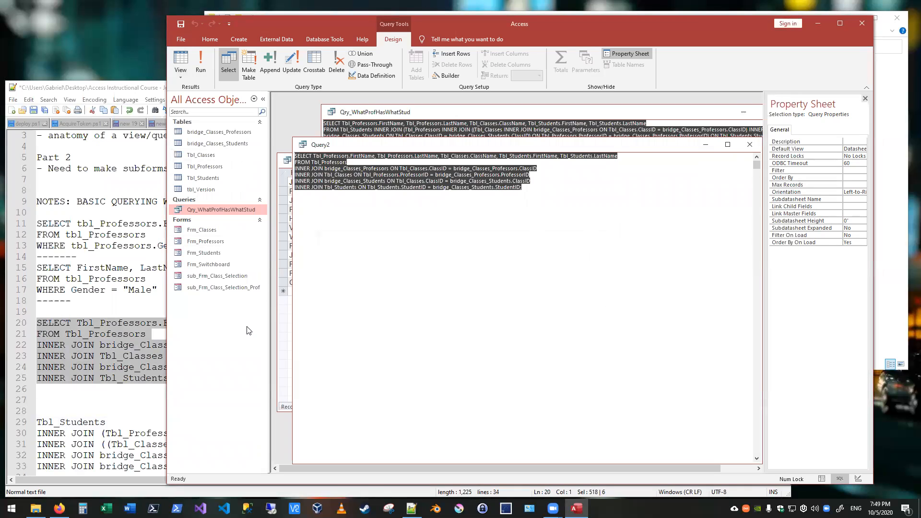
pyautogui.click(627, 251)
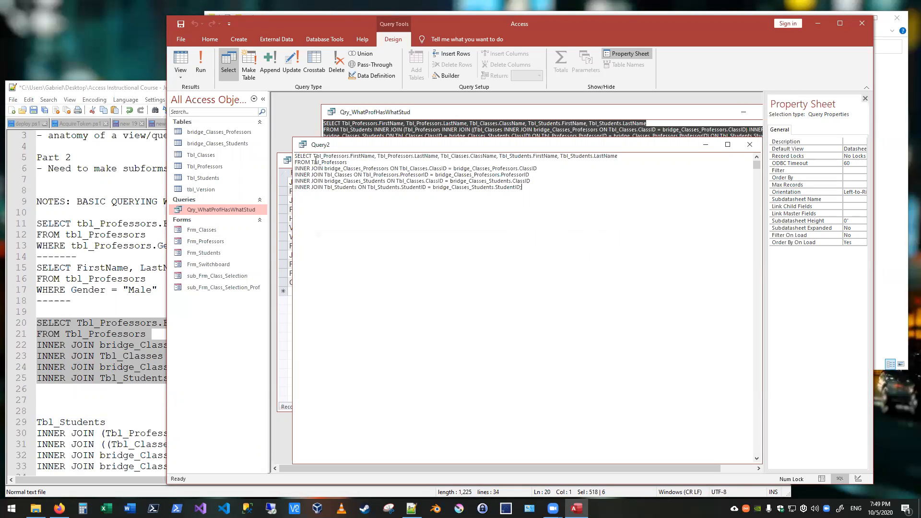
# Switch to Notepad++ and enclose Tbl_Professors and the bridge_Classes_Professors join, including its ON clause, in parentheses
pyautogui.click(135, 369)
pyautogui.click(176, 337)
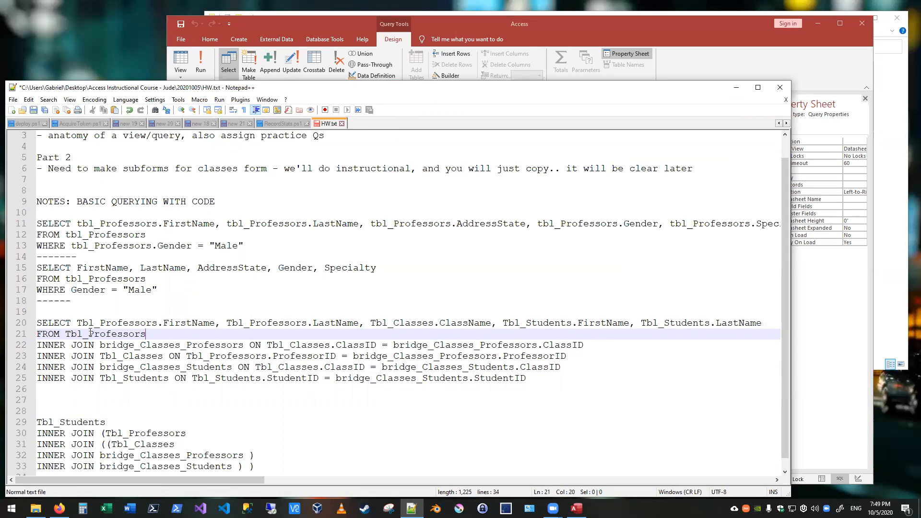
pyautogui.click(65, 334)
pyautogui.write('(')
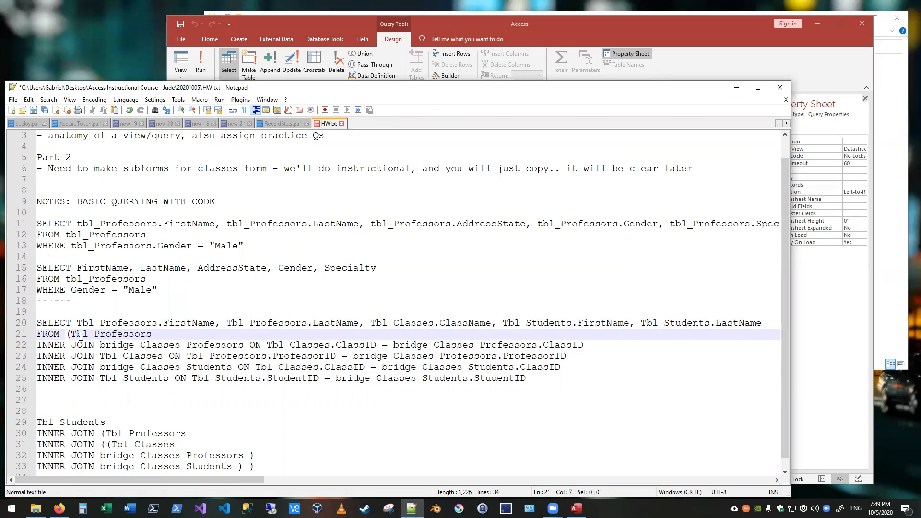
pyautogui.press('Down')
pyautogui.press('End')
pyautogui.write(')')
pyautogui.press('Down')
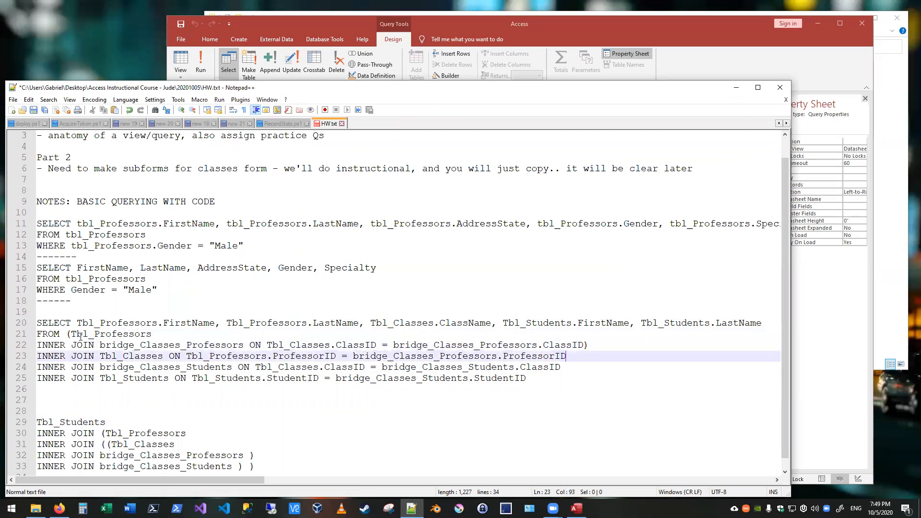
# Add a closing parenthesis at the end of the Tbl_Classes, bridge_Classes_Students and Tbl_Students join lines
pyautogui.write(')')
pyautogui.press('Down')
pyautogui.write(')')
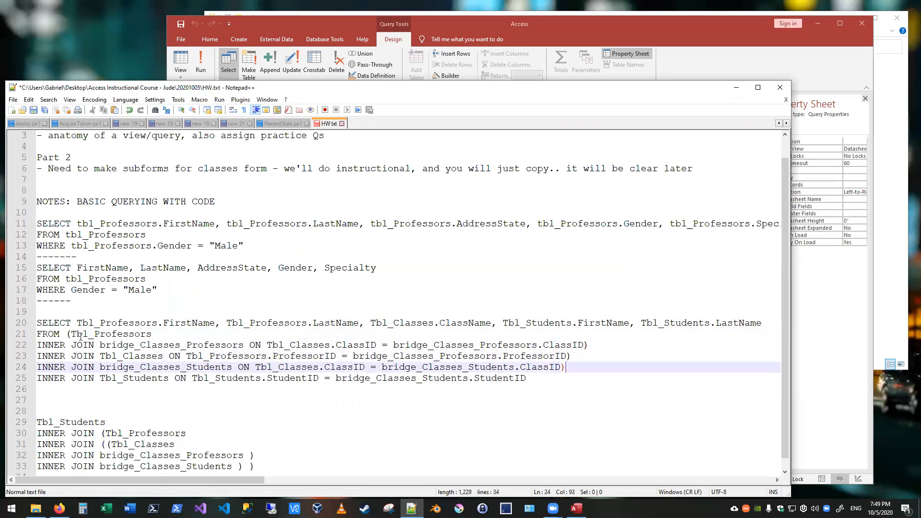
pyautogui.press('Down')
pyautogui.write(')')
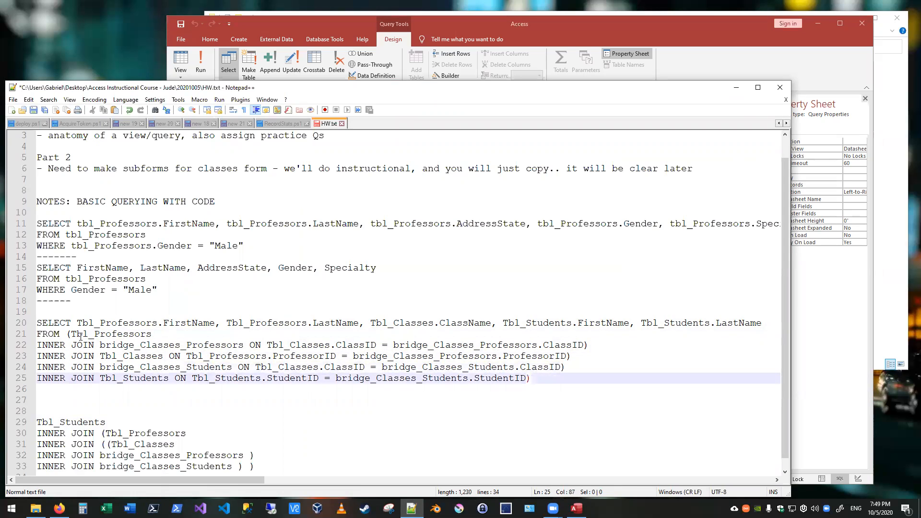
# Delete the opening parenthesis before Tbl_Professors in the FROM line
pyautogui.press('Home')
pyautogui.press('Up')
pyautogui.press('Up')
pyautogui.press('Up')
pyautogui.press('Up')
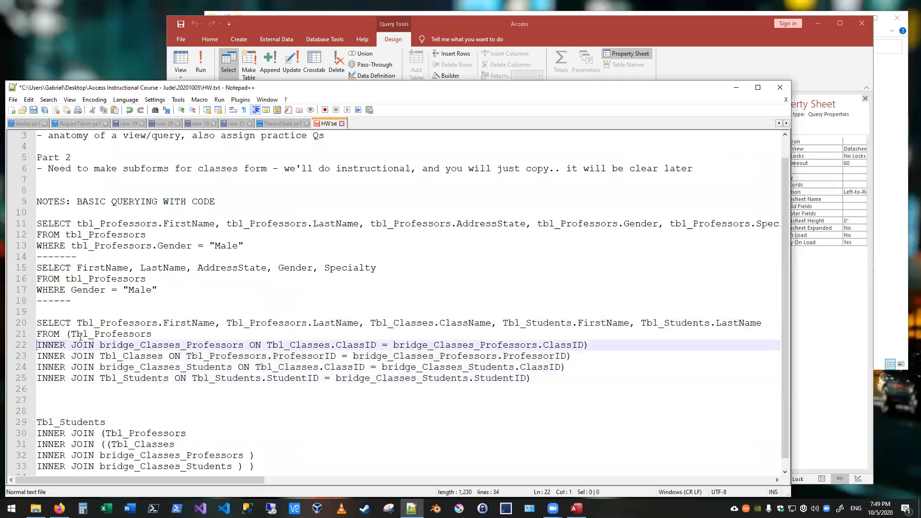
pyautogui.press('Right')
pyautogui.press('Right')
pyautogui.press('Right')
pyautogui.press('Right')
pyautogui.press('Right')
pyautogui.press('Right')
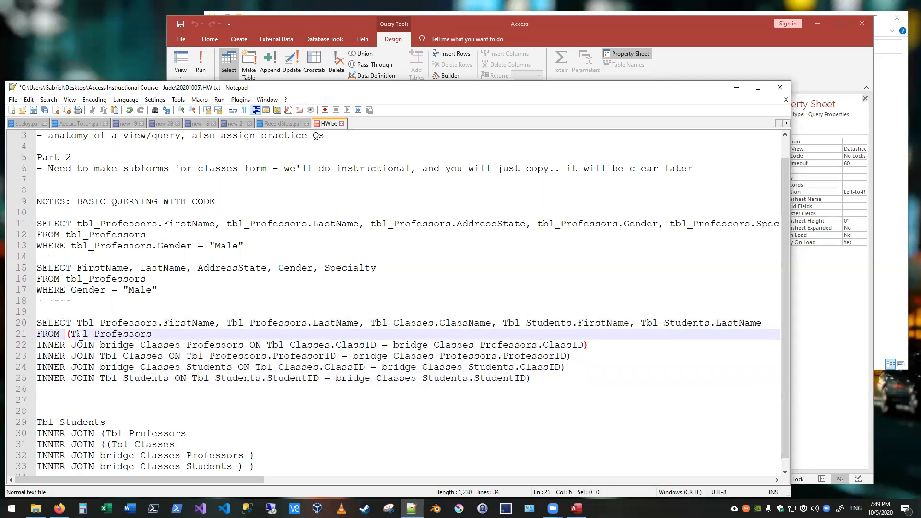
pyautogui.press('Delete')
# Add an opening parenthesis before bridge_Classes_Professors in its join line and delete the closing parenthesis at the line's end
pyautogui.press('Down')
pyautogui.press('Right')
pyautogui.press('Right')
pyautogui.press('Right')
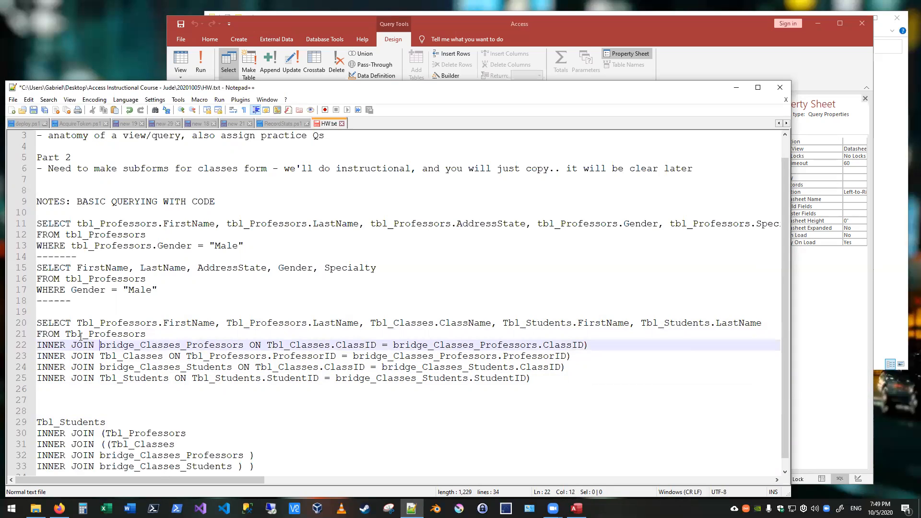
pyautogui.write('(')
pyautogui.press('End')
pyautogui.press('BackSpace')
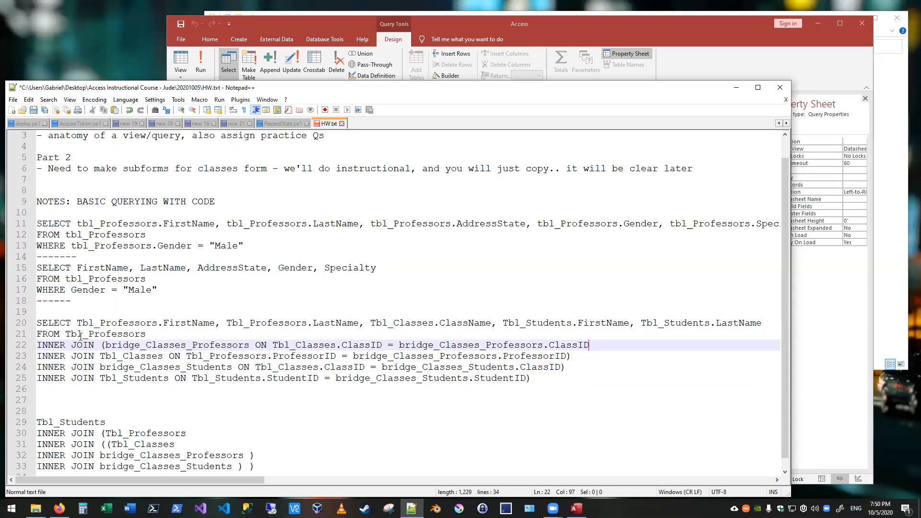
# Add three more opening parentheses before bridge_Classes_Professors in its INNER JOIN line
pyautogui.press('Down')
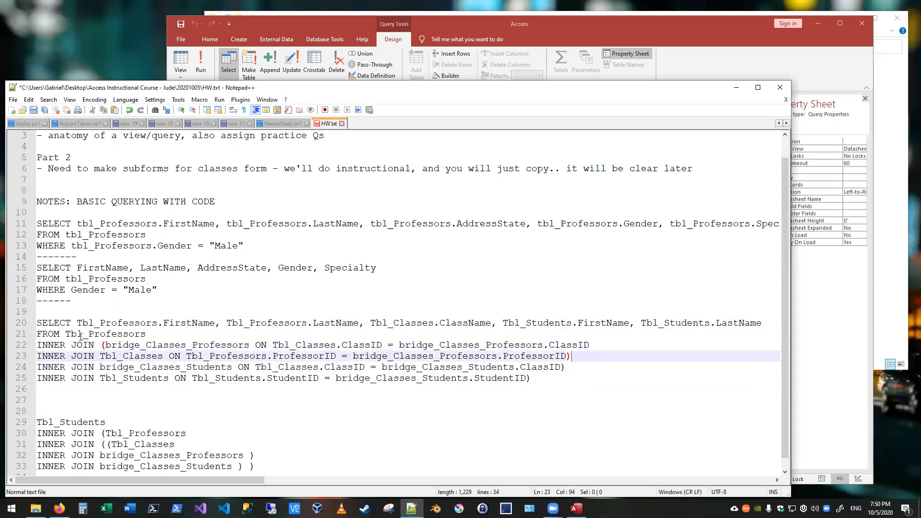
pyautogui.press('Down')
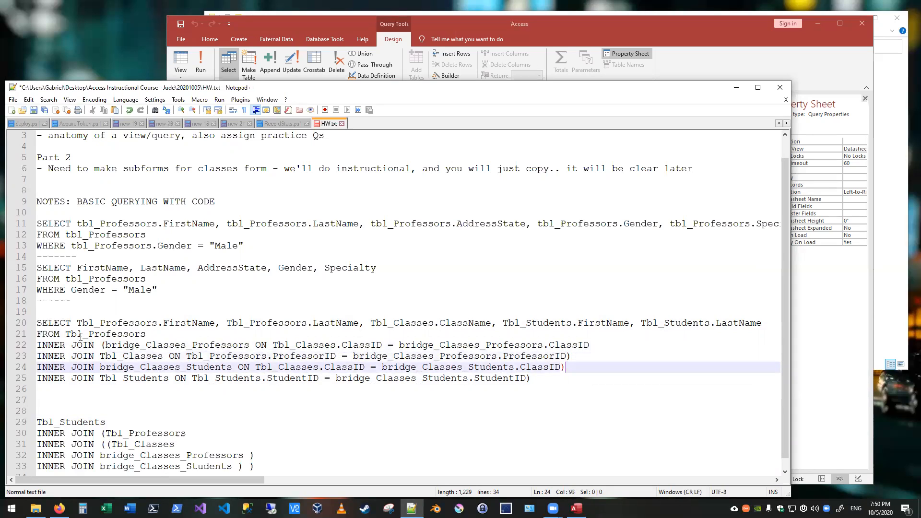
pyautogui.press('Up')
pyautogui.press('Up')
pyautogui.press('Home')
pyautogui.press('Right')
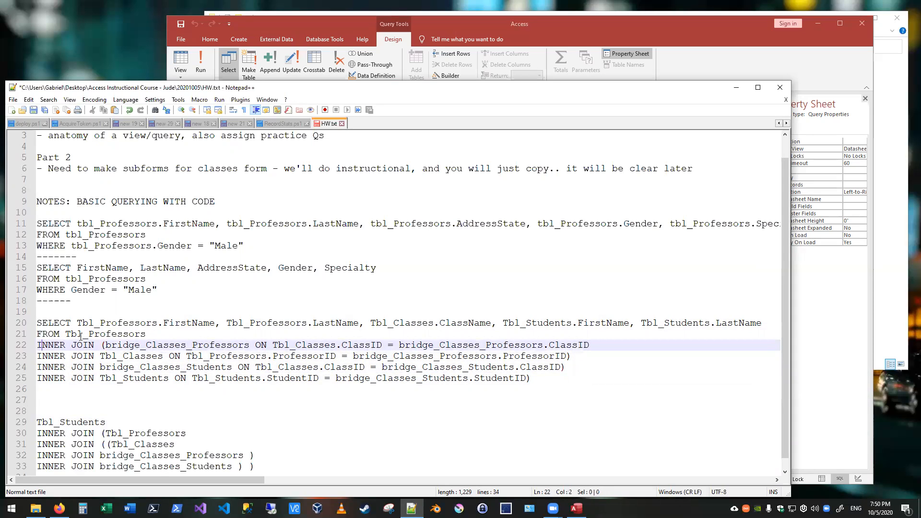
pyautogui.hotkey('ctrl', 'Right')
pyautogui.write('(((')
# Remove all opening parentheses before bridge_Classes_Professors and put a closing parenthesis back at the end of its join line
pyautogui.press('Down')
pyautogui.press('Down')
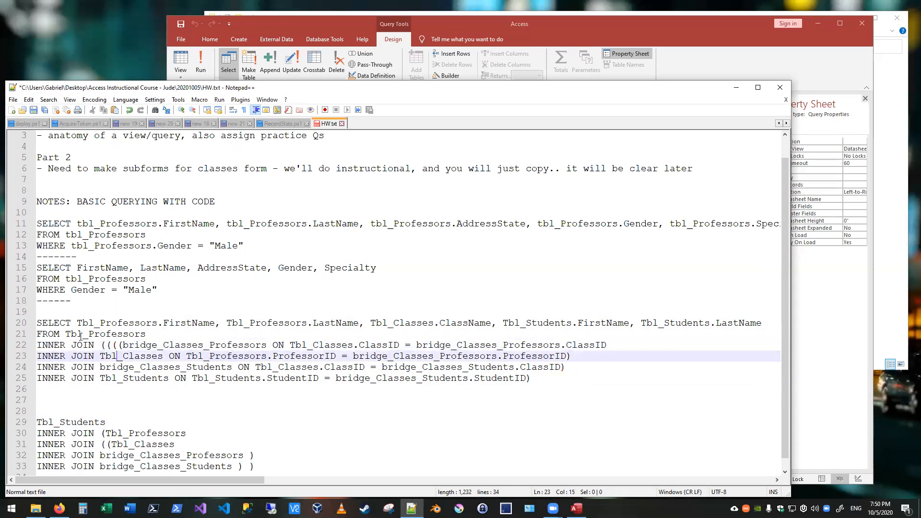
pyautogui.press('Down')
pyautogui.press('Up')
pyautogui.press('Up')
pyautogui.press('Up')
pyautogui.press('Left')
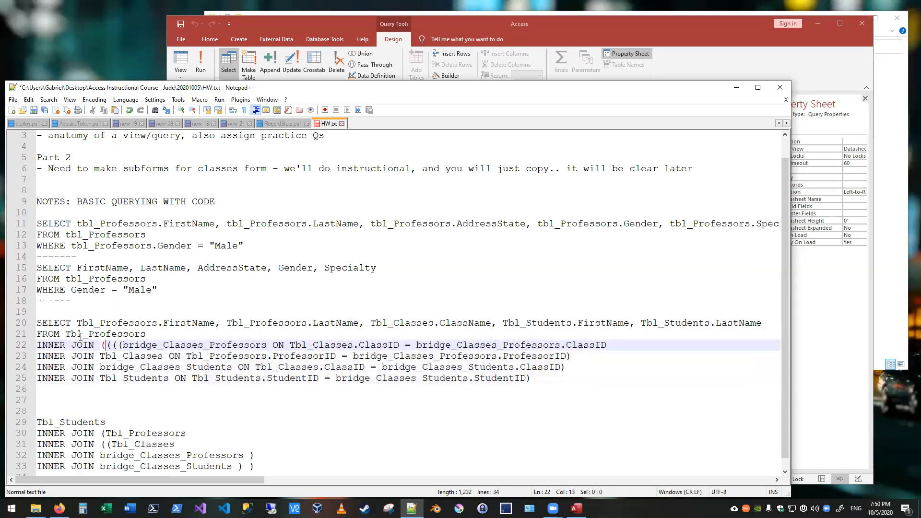
pyautogui.press('Right')
pyautogui.press('Right')
pyautogui.press('BackSpace')
pyautogui.press('BackSpace')
pyautogui.press('BackSpace')
pyautogui.press('End')
pyautogui.write(')')
pyautogui.press('Home')
pyautogui.hotkey('ctrl', 'Right')
pyautogui.hotkey('ctrl', 'Right')
pyautogui.press('Delete')
# Try an opening parenthesis before Tbl_Professors in the FROM line and remove it again
pyautogui.press('Up')
pyautogui.hotkey('ctrl', 'Left')
pyautogui.write('(')
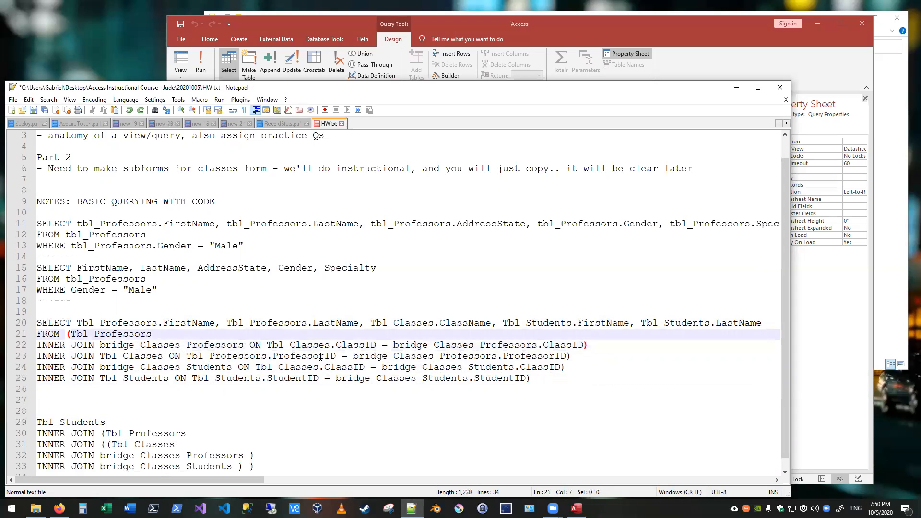
pyautogui.scroll(-1, 316, 353)
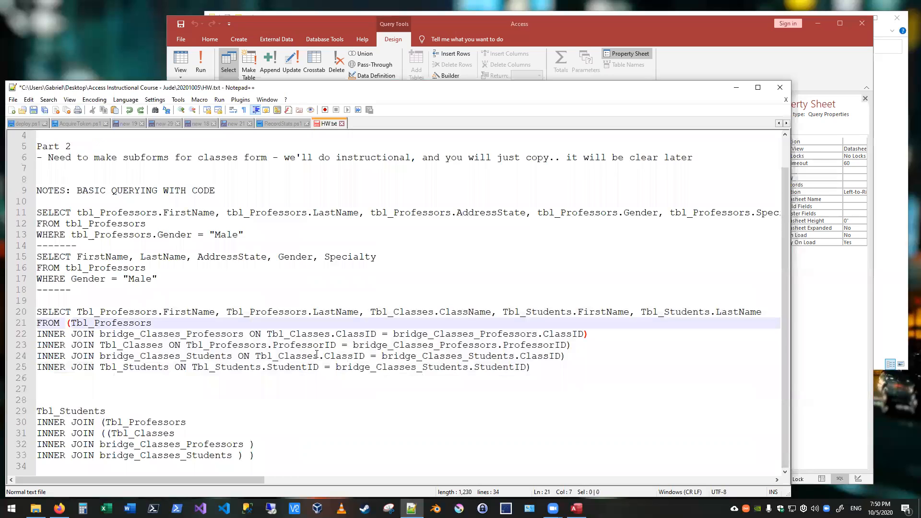
pyautogui.press('BackSpace')
# Delete the closing parenthesis ending the INNER JOIN bridge_Classes_Students line and put an opening parenthesis at the line's start
pyautogui.click(580, 356)
pyautogui.press('BackSpace')
pyautogui.press('Home')
pyautogui.write('(')
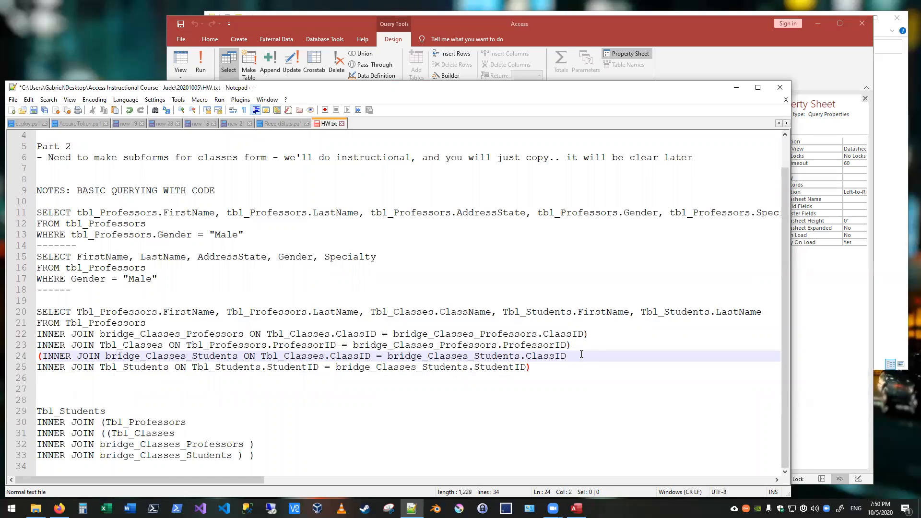
# Add a second closing parenthesis to the end of the INNER JOIN Tbl_Students line and an opening parenthesis at the start of the INNER JOIN Tbl_Classes line
pyautogui.press('Down')
pyautogui.press('End')
pyautogui.write(')')
pyautogui.press('Up')
pyautogui.press('Up')
pyautogui.press('Home')
pyautogui.write('(')
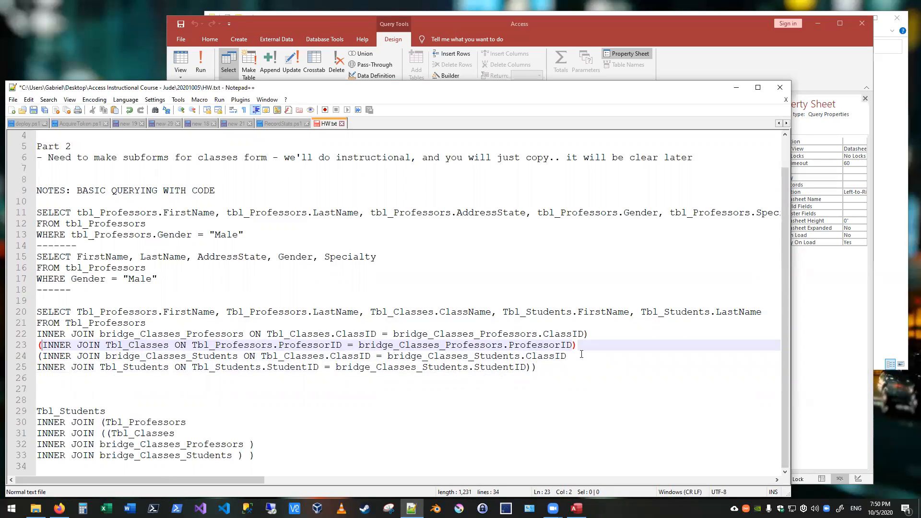
# Remove the closing parentheses ending the Tbl_Classes and bridge_Classes_Professors join lines and put an opening parenthesis at the start of the bridge_Classes_Professors line
pyautogui.press('Up')
pyautogui.press('End')
pyautogui.press('Down')
pyautogui.press('BackSpace')
pyautogui.press('Up')
pyautogui.press('BackSpace')
pyautogui.press('Home')
pyautogui.write('(')
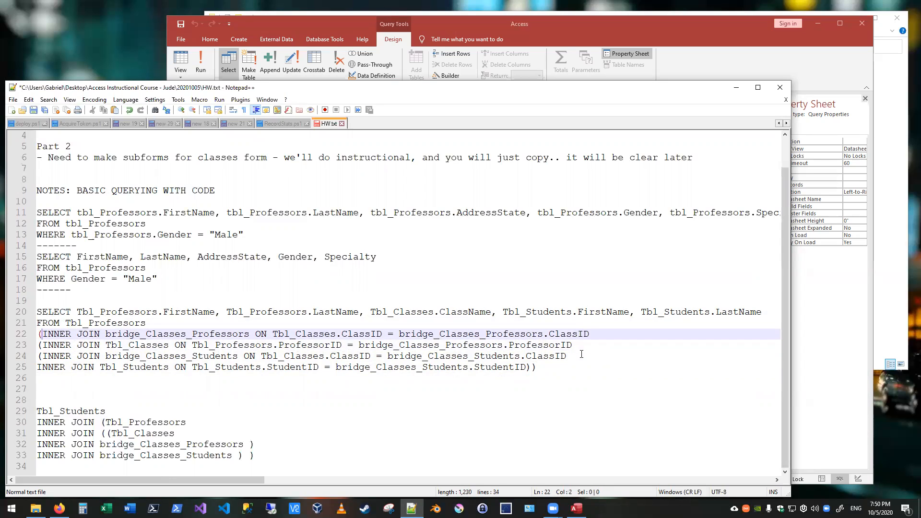
# Add a third closing parenthesis to the end of the INNER JOIN Tbl_Students line
pyautogui.press('Down')
pyautogui.press('Down')
pyautogui.press('Down')
pyautogui.press('End')
pyautogui.write(')')
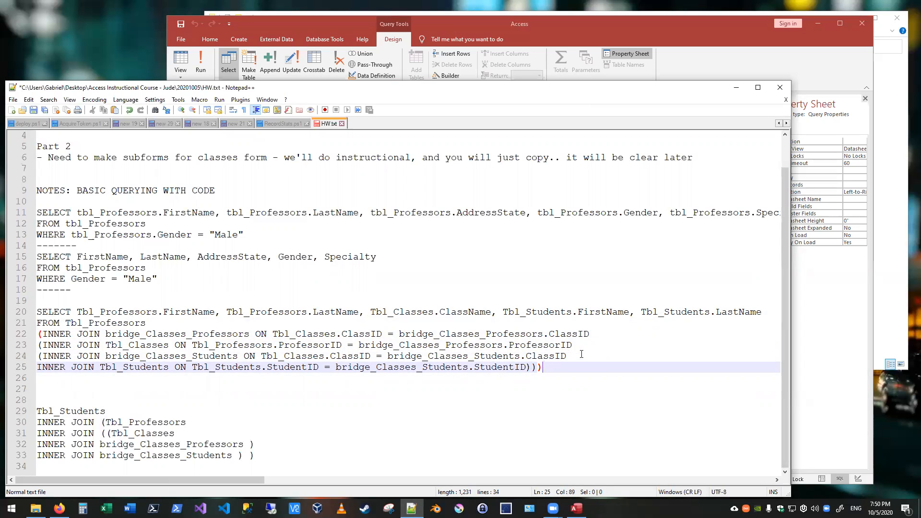
# Move the opening parenthesis in the first INNER JOIN line from the line's start to directly before bridge_Classes_Professors
pyautogui.press('Up')
pyautogui.press('Up')
pyautogui.press('Up')
pyautogui.press('Left')
pyautogui.press('Left')
pyautogui.press('Left')
pyautogui.press('Left')
pyautogui.press('Left')
pyautogui.press('Left')
pyautogui.press('Left')
pyautogui.press('Left')
pyautogui.press('Left')
pyautogui.press('Left')
pyautogui.press('Left')
pyautogui.press('Left')
pyautogui.press('Left')
pyautogui.press('Left')
pyautogui.press('Left')
pyautogui.press('Left')
pyautogui.press('Left')
pyautogui.press('Left')
pyautogui.press('Left')
pyautogui.press('Left')
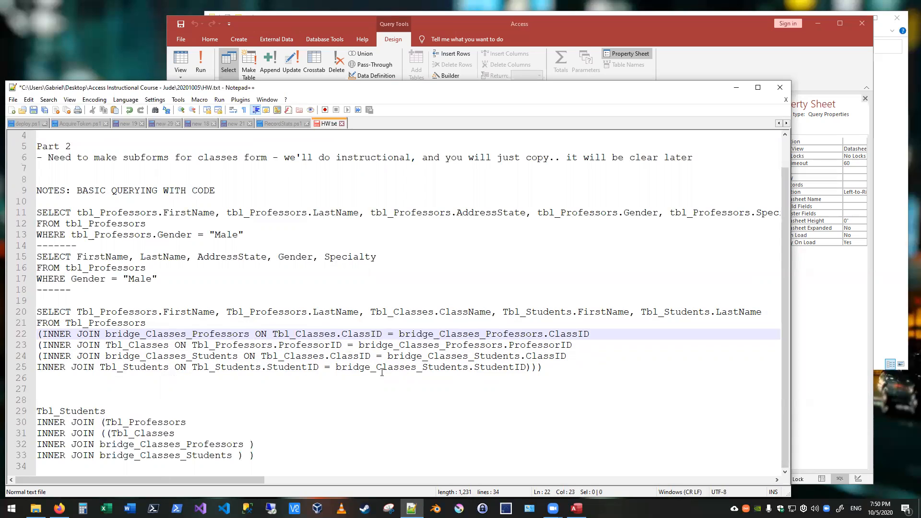
pyautogui.click(44, 335)
pyautogui.hotkey('shift', 'Left')
pyautogui.press('Delete')
pyautogui.press('Right')
pyautogui.press('Right')
pyautogui.press('Right')
pyautogui.press('Right')
pyautogui.press('Right')
pyautogui.press('Right')
pyautogui.press('Right')
pyautogui.press('Right')
pyautogui.press('Right')
pyautogui.press('Right')
pyautogui.write('(')
# Move the opening parentheses in the next two join lines from the line starts to directly before Tbl_Classes and bridge_Classes_Students
pyautogui.press('Down')
pyautogui.press('Right')
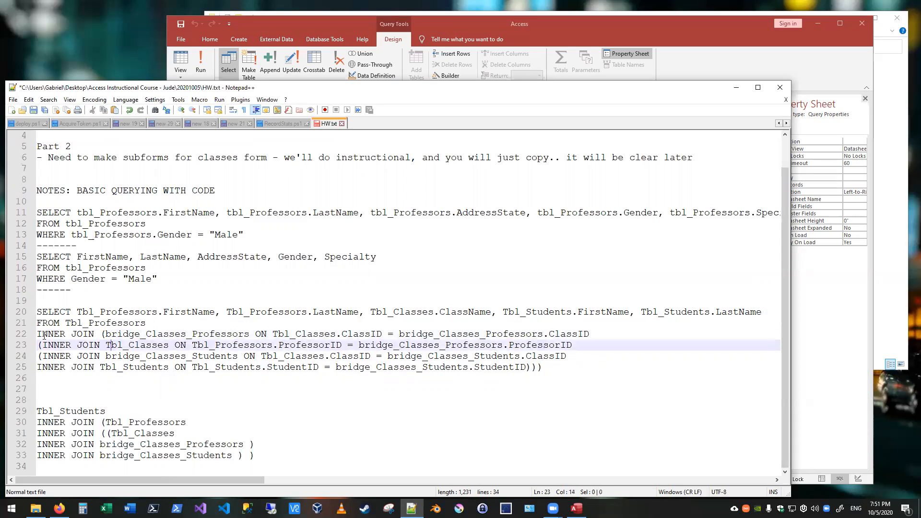
pyautogui.write('(')
pyautogui.press('Down')
pyautogui.press('Left')
pyautogui.write('(')
pyautogui.press('Home')
pyautogui.press('Delete')
pyautogui.press('Up')
pyautogui.press('Delete')
pyautogui.press('Down')
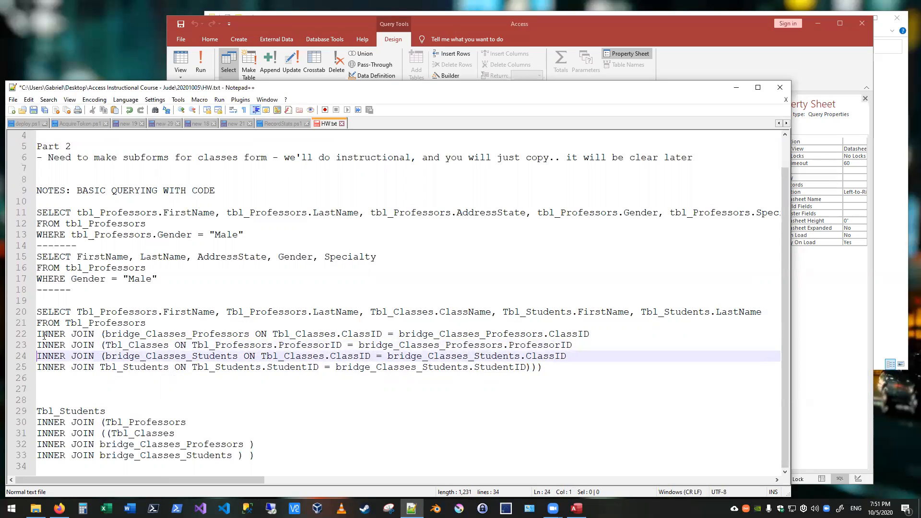
# Try an opening parenthesis before Tbl_Students in the last INNER JOIN line and remove it again
pyautogui.press('Down')
pyautogui.press('Right')
pyautogui.press('Right')
pyautogui.press('Right')
pyautogui.press('Right')
pyautogui.press('Right')
pyautogui.press('Right')
pyautogui.press('Right')
pyautogui.press('Right')
pyautogui.press('Right')
pyautogui.press('Right')
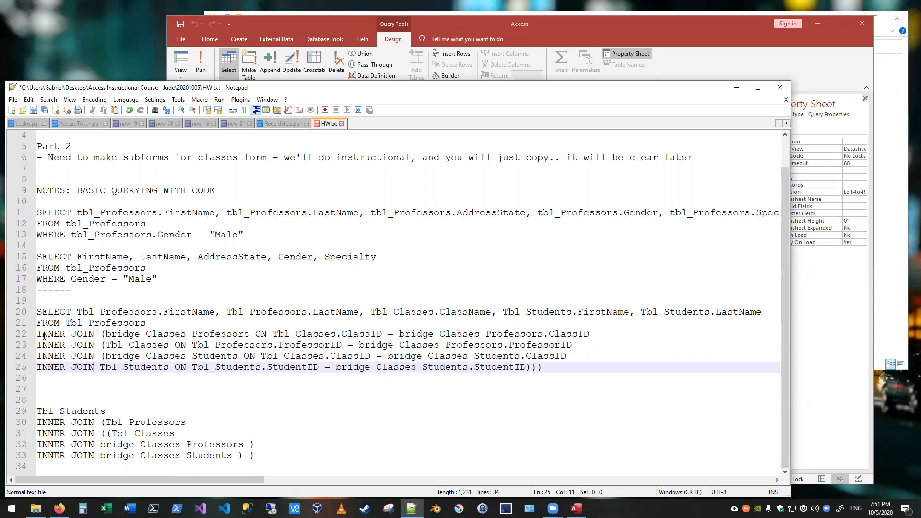
pyautogui.write('(')
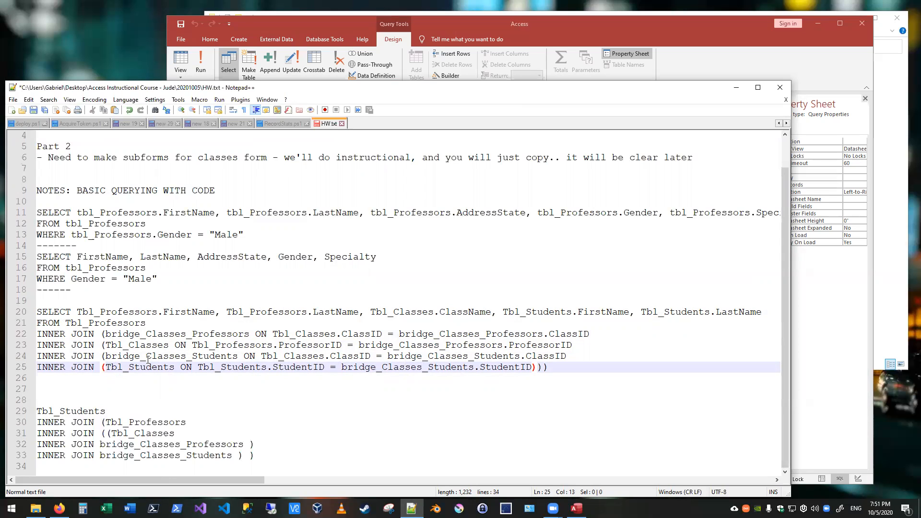
pyautogui.press('BackSpace')
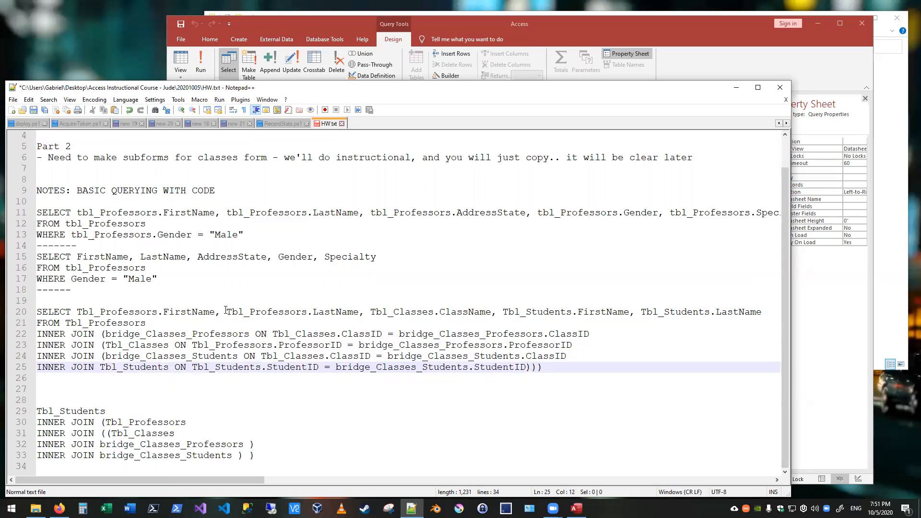
# Check how the join parentheses pair up, trying a fourth closing parenthesis at the end of the Tbl_Students line and removing it again
pyautogui.click(105, 356)
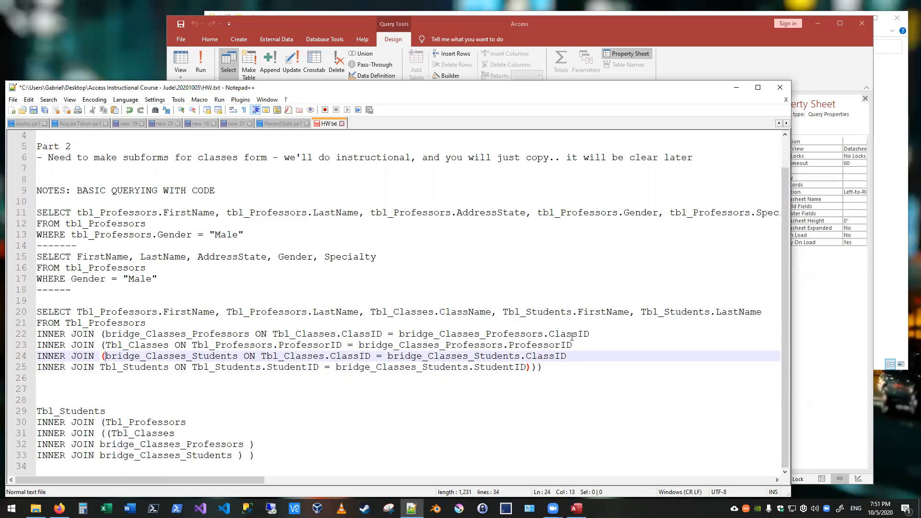
pyautogui.click(544, 367)
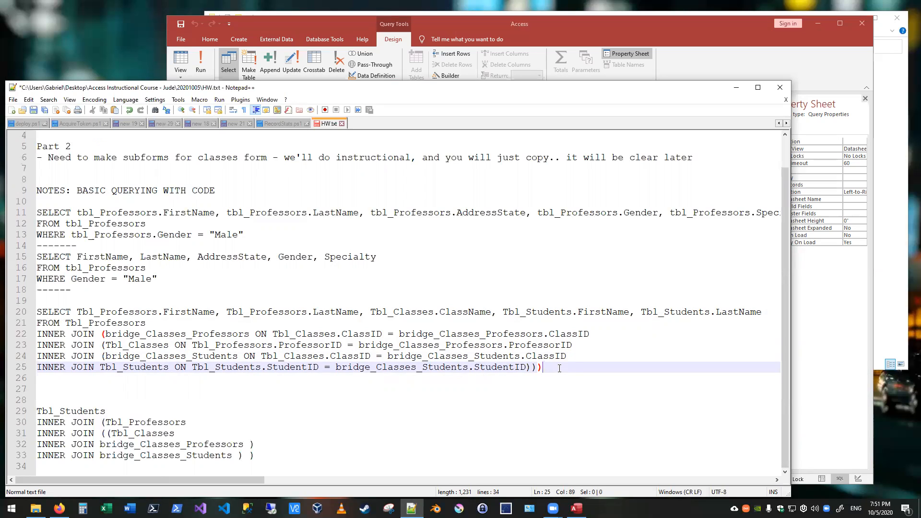
pyautogui.write(')')
pyautogui.press('BackSpace')
pyautogui.click(105, 334)
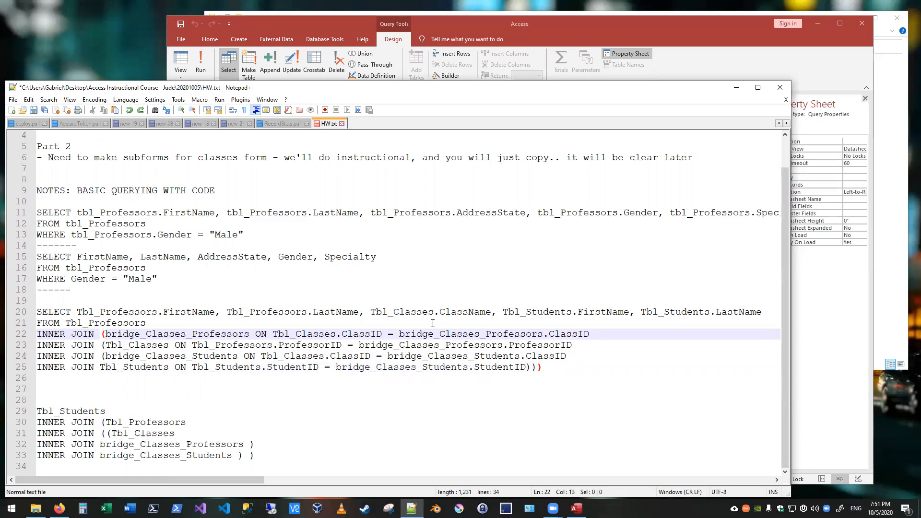
# Copy the unparenthesized SQL from Query2 in Access and paste it over the draft join query in HW.txt in Notepad++
pyautogui.click(855, 319)
pyautogui.moveTo(548, 203); pyautogui.dragTo(294, 155)
pyautogui.hotkey('ctrl', 'c')
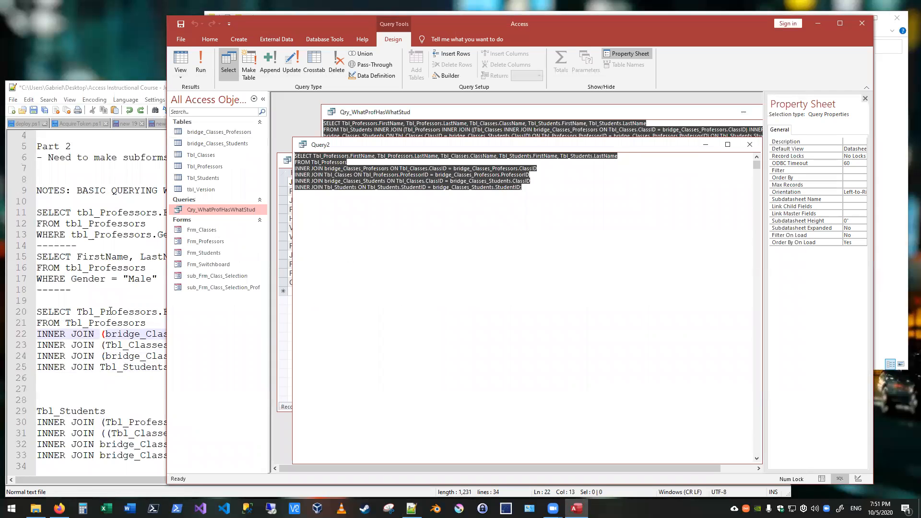
pyautogui.click(126, 367)
pyautogui.moveTo(540, 365); pyautogui.dragTo(37, 312)
pyautogui.hotkey('ctrl', 'v')
pyautogui.scroll(1, 195, 367)
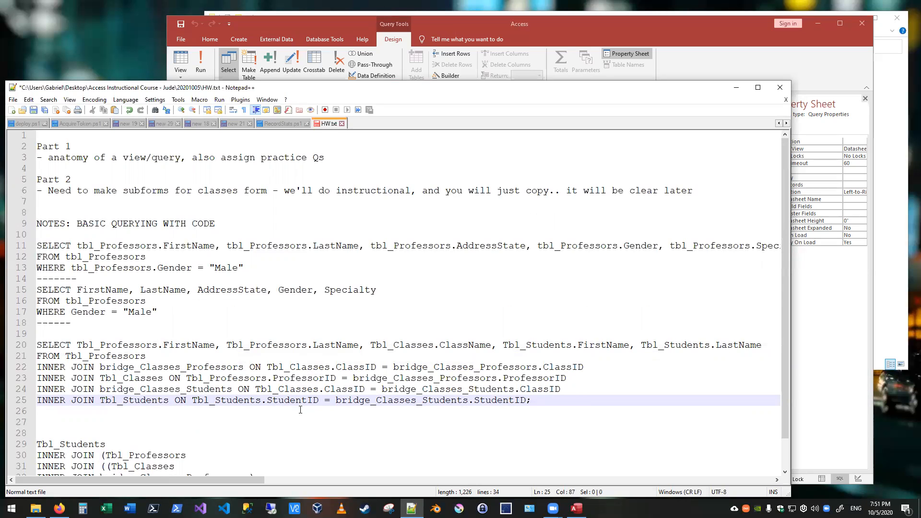
# Switch to Access and try to show the results of the unparenthesized Query2 in Datasheet view
pyautogui.hotkey('alt', 'Tab')
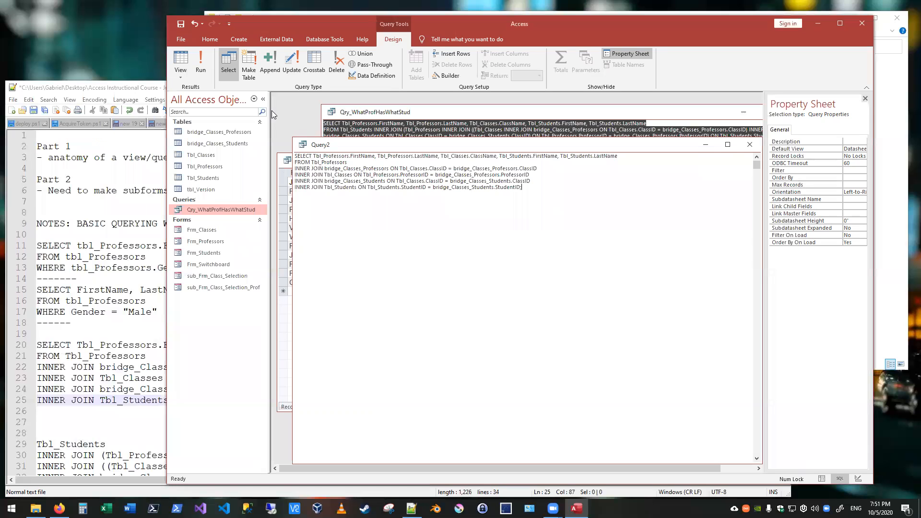
pyautogui.click(367, 210)
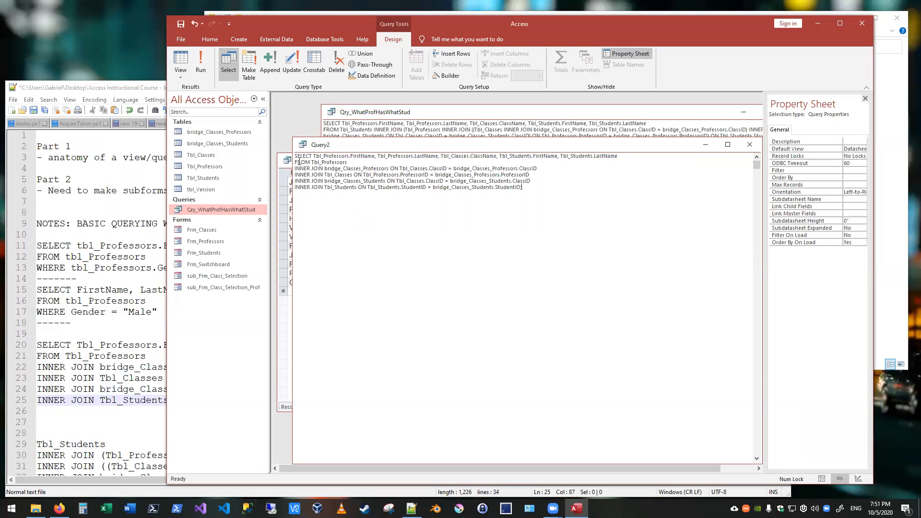
pyautogui.click(180, 60)
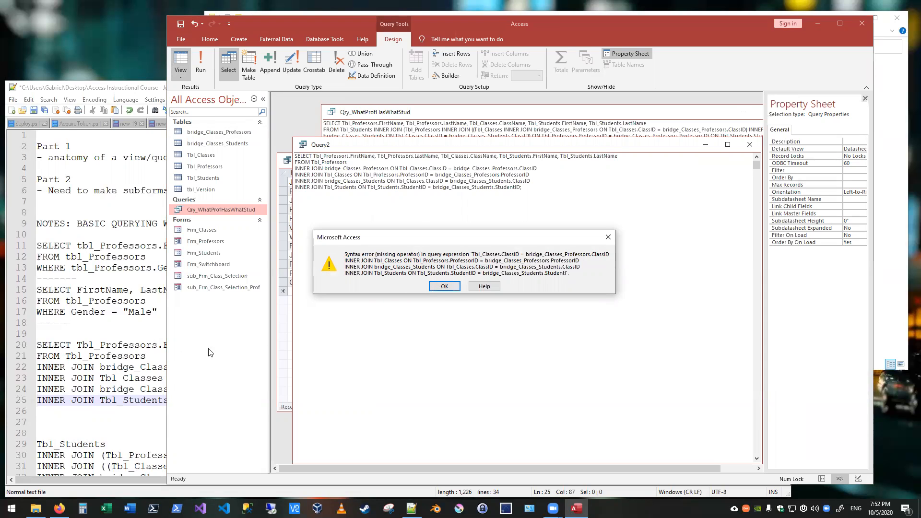
pyautogui.click(444, 286)
# In Notepad++, add an opening parenthesis before Tbl_Professors in the FROM line and a closing one at the end of the bridge_Classes_Professors join line
pyautogui.hotkey('alt', 'Tab')
pyautogui.click(438, 359)
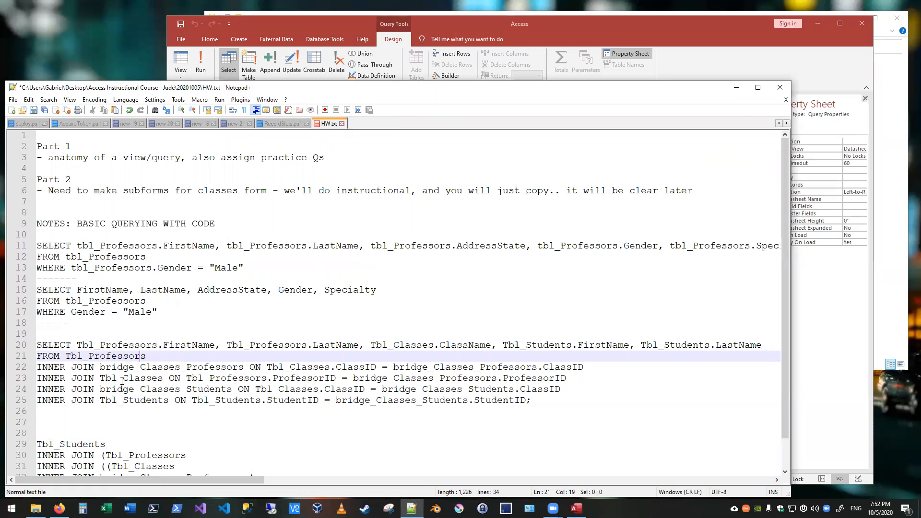
pyautogui.click(66, 356)
pyautogui.write('(')
pyautogui.press('Down')
pyautogui.press('End')
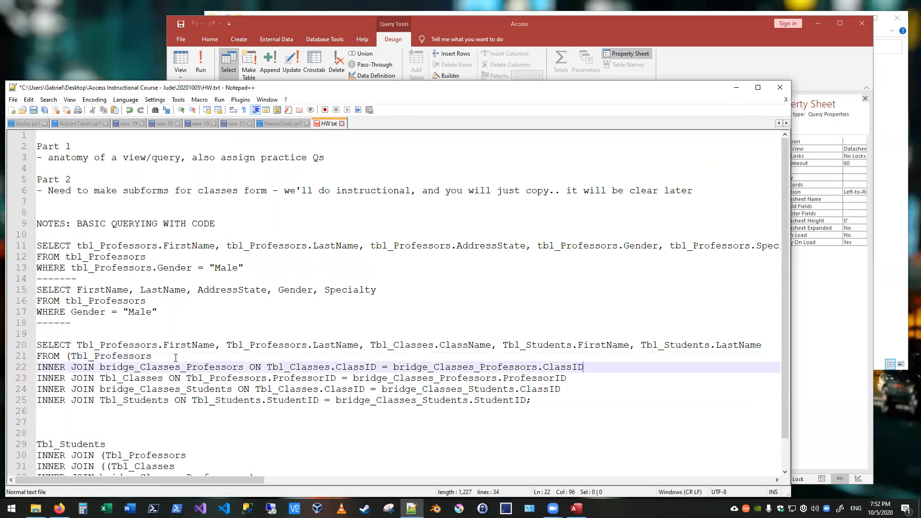
pyautogui.write(')')
pyautogui.press('Down')
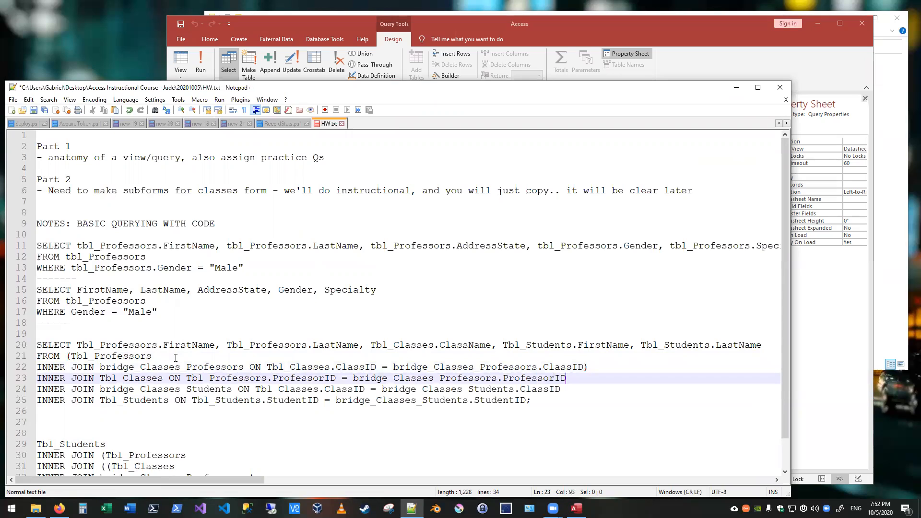
# Add a closing parenthesis to the end of the INNER JOIN Tbl_Classes line and a second opening parenthesis before Tbl_Professors in the FROM line
pyautogui.write(')')
pyautogui.press('Up')
pyautogui.press('Up')
pyautogui.press('Home')
pyautogui.press('Right')
pyautogui.press('Right')
pyautogui.press('Right')
pyautogui.press('Right')
pyautogui.press('Right')
pyautogui.write('(')
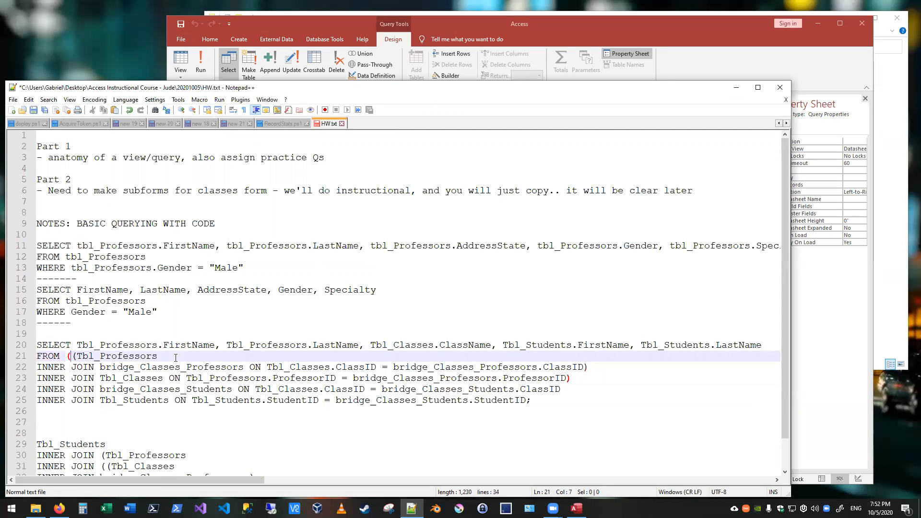
# Add two more opening parentheses before Tbl_Professors, and close the bridge_Classes_Students and Tbl_Students join lines with a parenthesis each, the last before the semicolon
pyautogui.write('((')
pyautogui.press('Down')
pyautogui.press('Down')
pyautogui.press('Down')
pyautogui.press('End')
pyautogui.write(')')
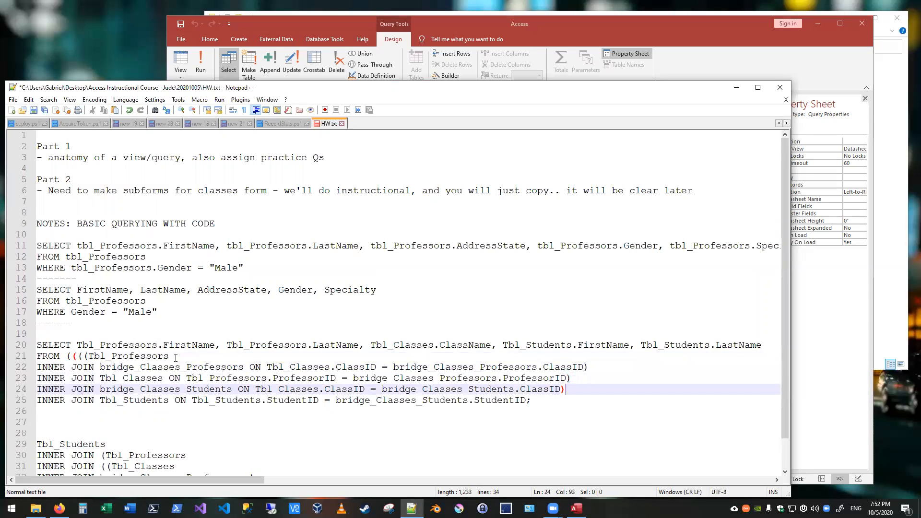
pyautogui.press('Down')
pyautogui.press('Left')
pyautogui.write(')')
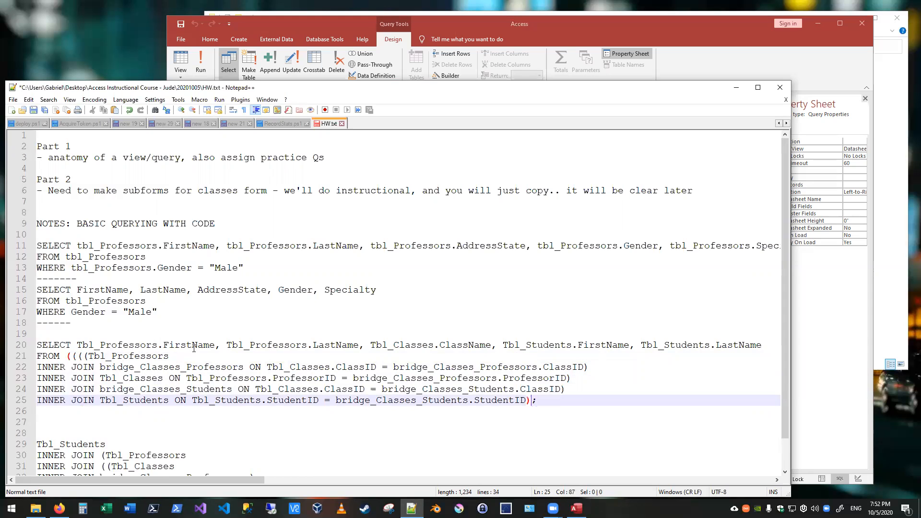
# Replace the SQL of Query2 in Access with the parenthesized query from HW.txt and try to show its results
pyautogui.moveTo(538, 400); pyautogui.dragTo(28, 345)
pyautogui.hotkey('ctrl', 'c')
pyautogui.click(461, 19)
pyautogui.click(615, 183)
pyautogui.hotkey('ctrl', 'a')
pyautogui.hotkey('ctrl', 'v')
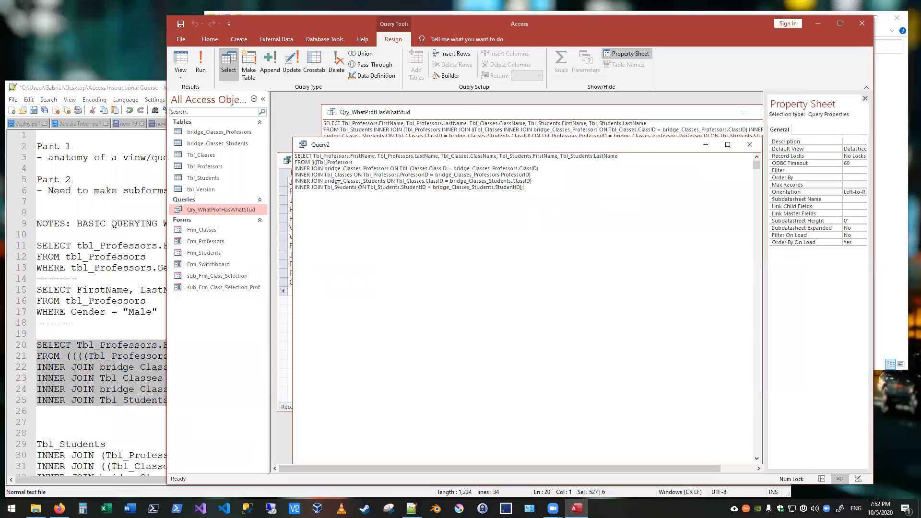
pyautogui.click(181, 61)
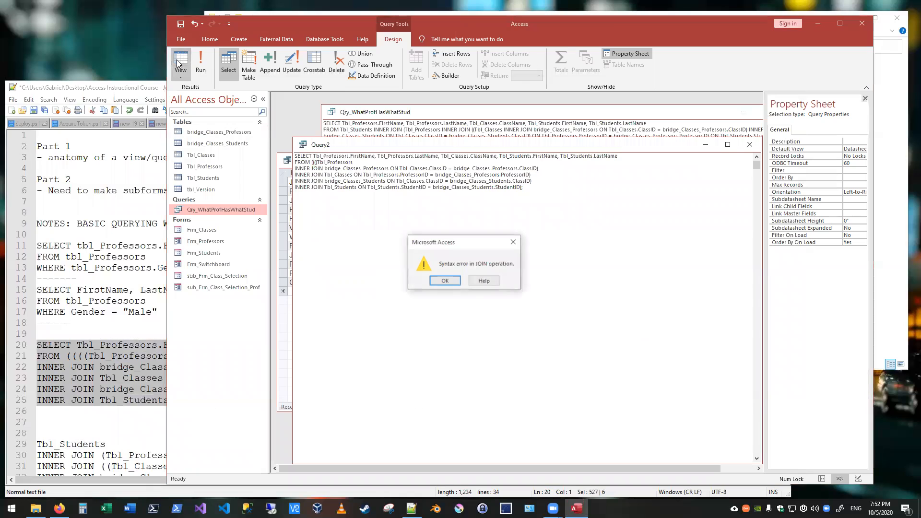
pyautogui.click(443, 281)
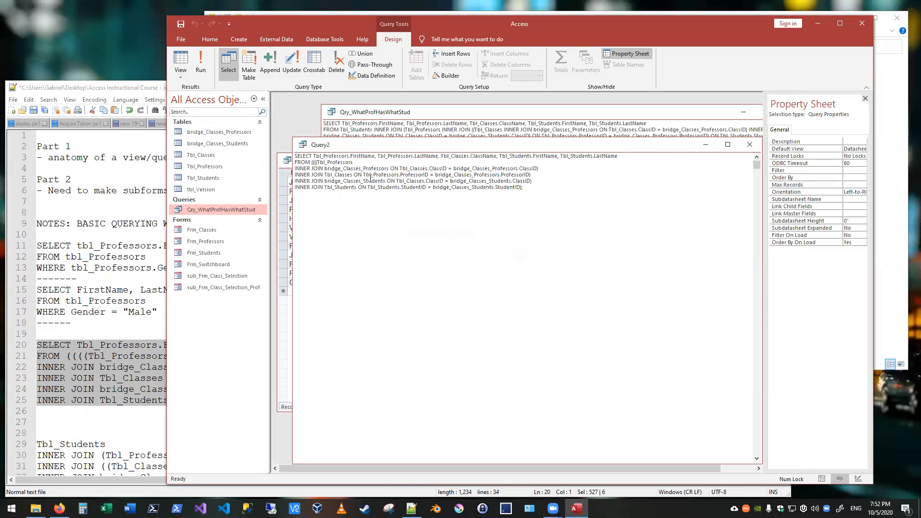
# Replace the field list in Query2's SELECT line with * and try to show the results
pyautogui.moveTo(313, 156); pyautogui.dragTo(631, 155)
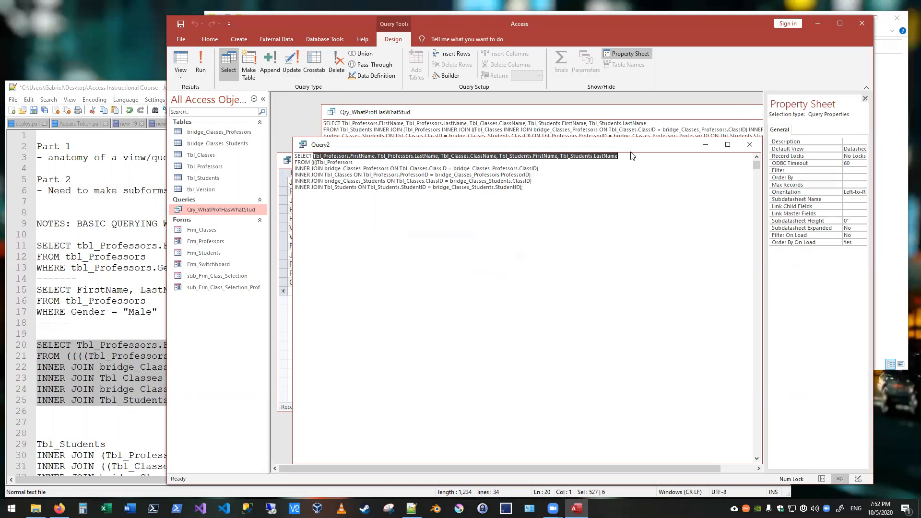
pyautogui.write('*')
pyautogui.click(181, 65)
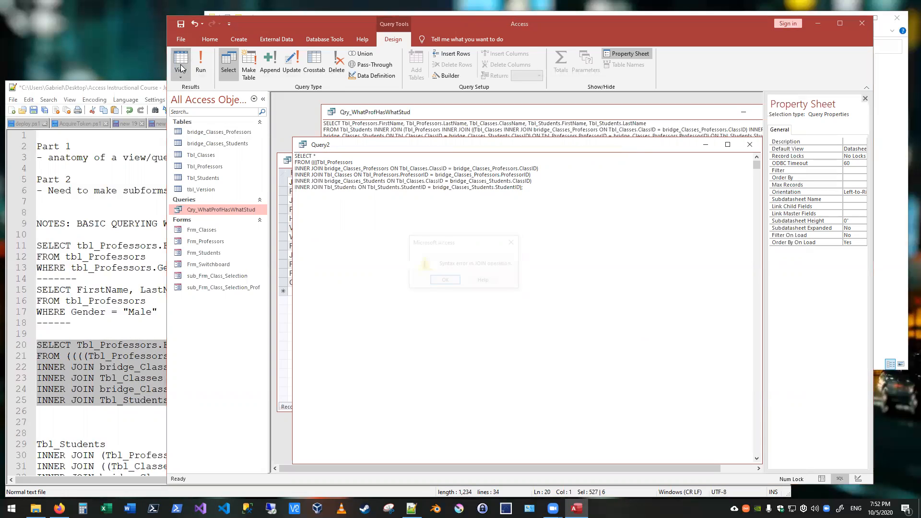
pyautogui.click(445, 280)
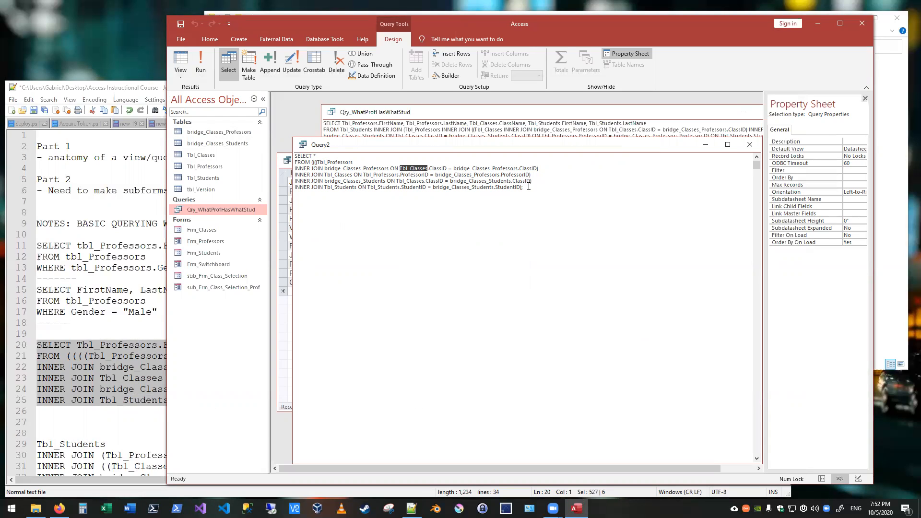
# In HW.txt in Notepad++, delete the nested join outline from Tbl_Students to bridge_Classes_Students below the query
pyautogui.click(90, 378)
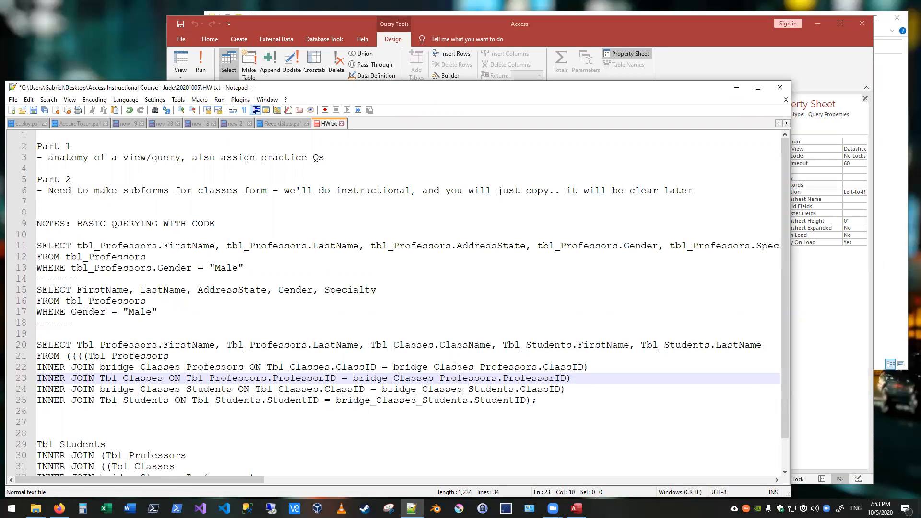
pyautogui.scroll(-1, 458, 369)
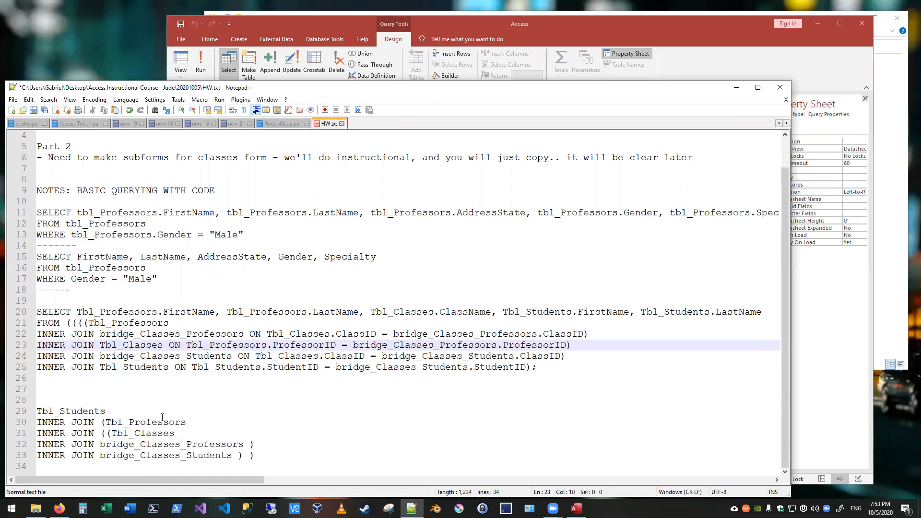
pyautogui.click(298, 456)
pyautogui.hotkey('shift', 'Up')
pyautogui.hotkey('shift', 'Up')
pyautogui.hotkey('shift', 'Up')
pyautogui.hotkey('shift', 'Up')
pyautogui.hotkey('shift', 'Up')
pyautogui.hotkey('shift', 'Up')
pyautogui.hotkey('shift', 'Up')
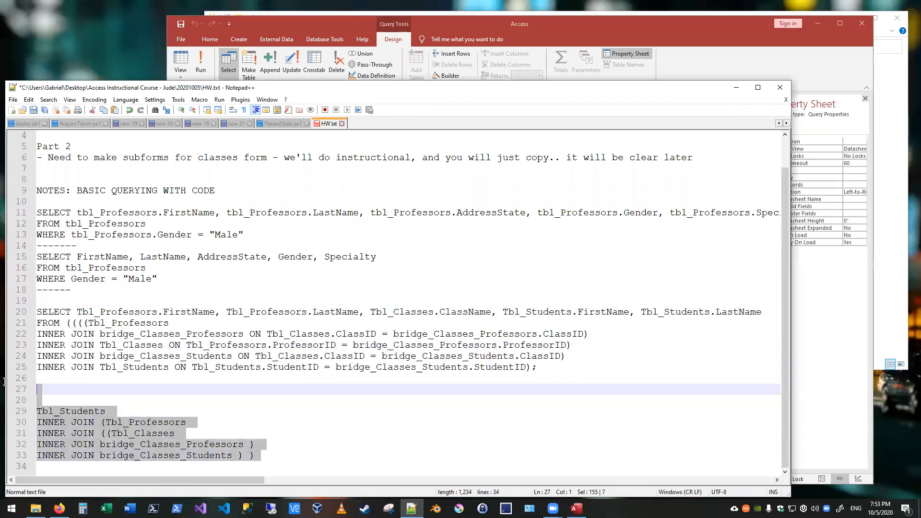
pyautogui.press('Delete')
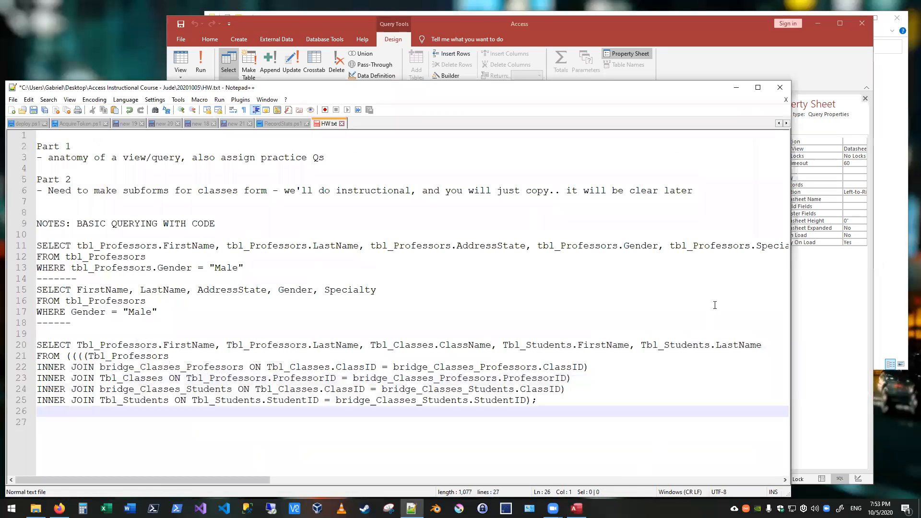
# Delete the INNER JOIN lines for Tbl_Classes, bridge_Classes_Students and Tbl_Students from the draft query
pyautogui.moveTo(589, 405); pyautogui.dragTo(6, 373)
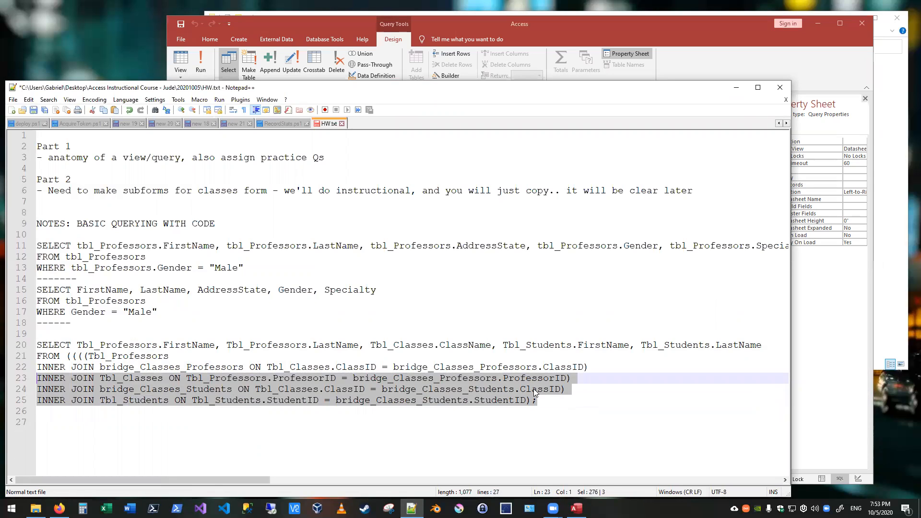
pyautogui.press('Delete')
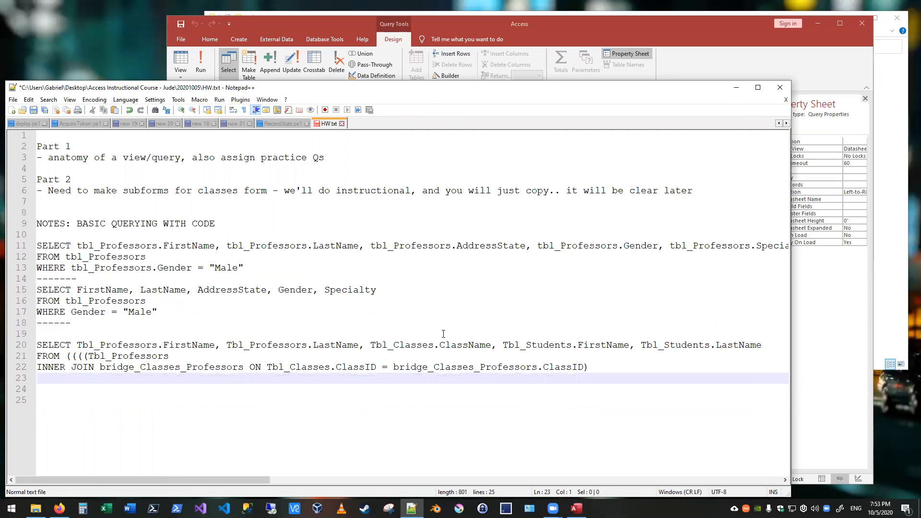
# Restore the deleted joins, remove only the bridge_Classes_Students and Tbl_Students join lines, and end the Tbl_Classes line with a semicolon
pyautogui.hotkey('ctrl', 'z')
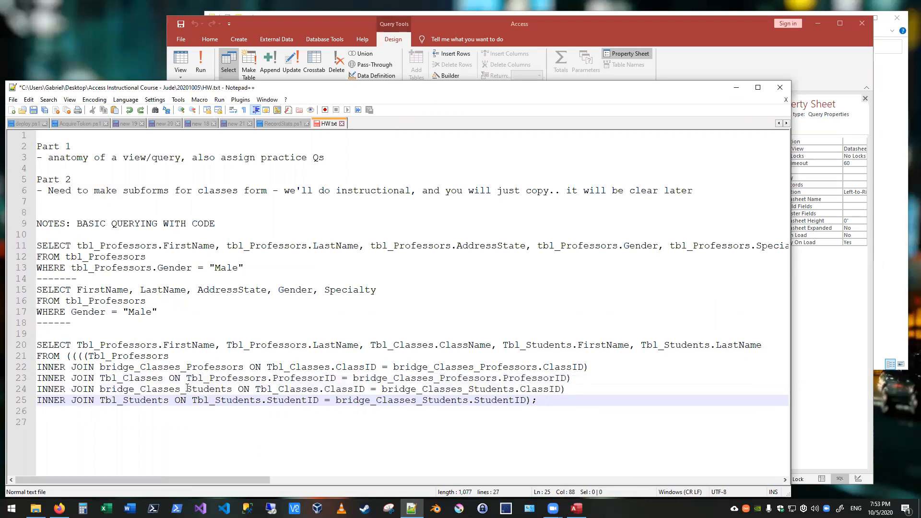
pyautogui.moveTo(537, 400); pyautogui.dragTo(43, 389)
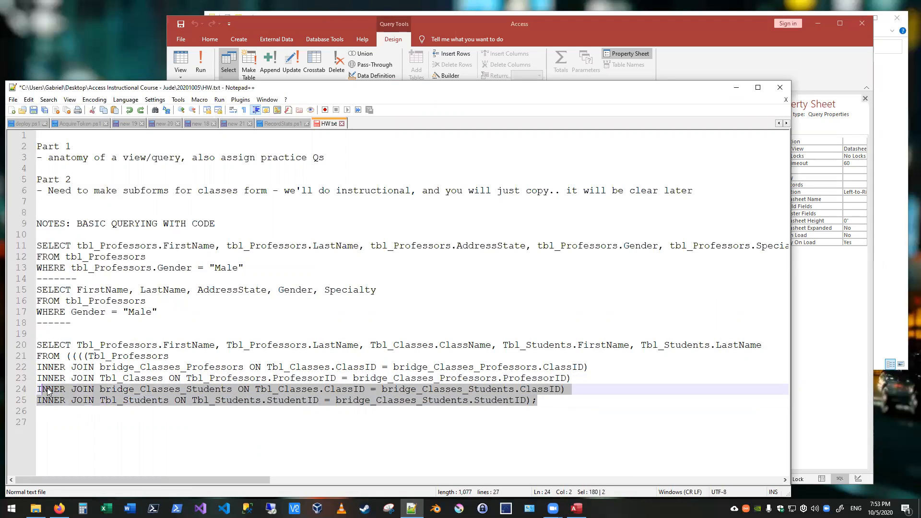
pyautogui.press('BackSpace')
pyautogui.press('BackSpace')
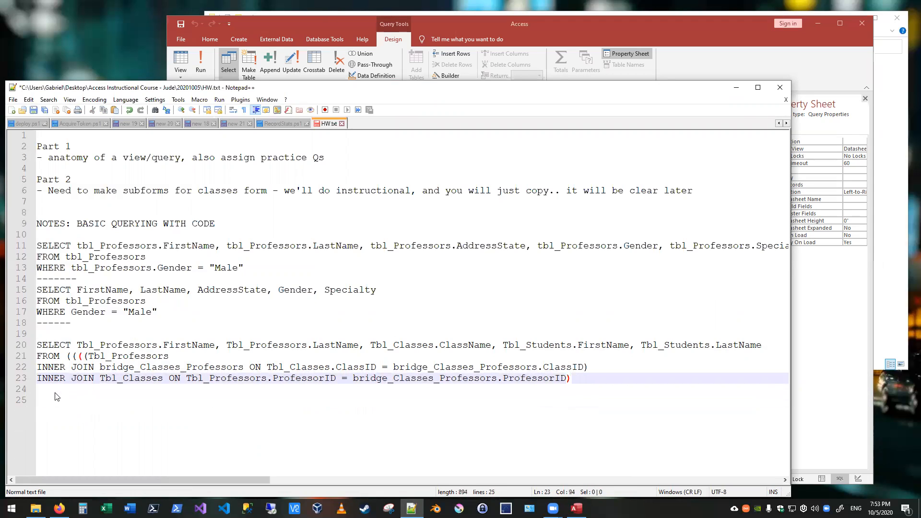
pyautogui.write(';')
# Reduce the opening parentheses before Tbl_Professors to one and remove the closing parenthesis before the semicolon on the Tbl_Classes line
pyautogui.click(65, 356)
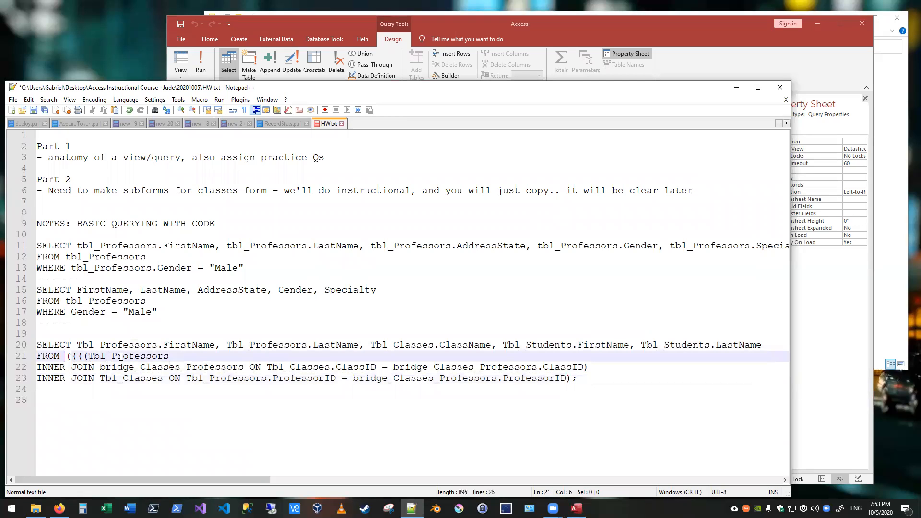
pyautogui.press('Delete')
pyautogui.press('Delete')
pyautogui.press('Delete')
pyautogui.press('Down')
pyautogui.press('Down')
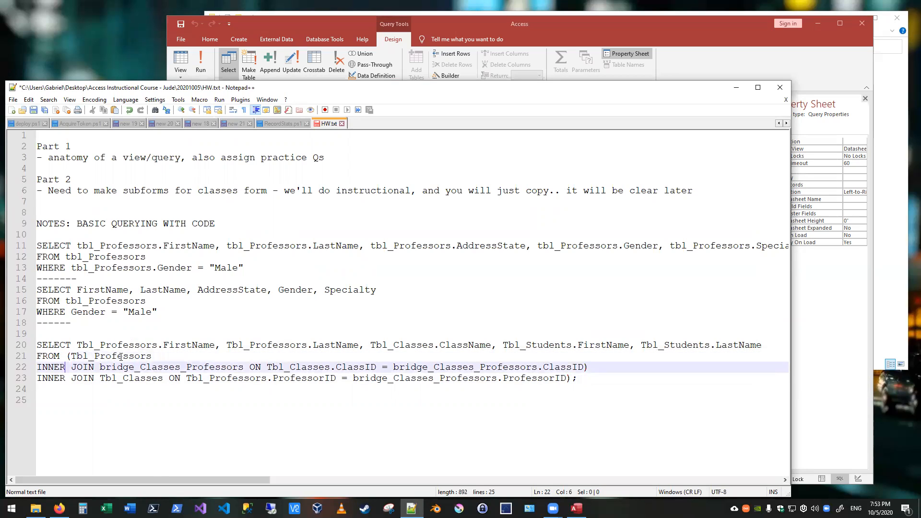
pyautogui.press('End')
pyautogui.press('Left')
pyautogui.press('BackSpace')
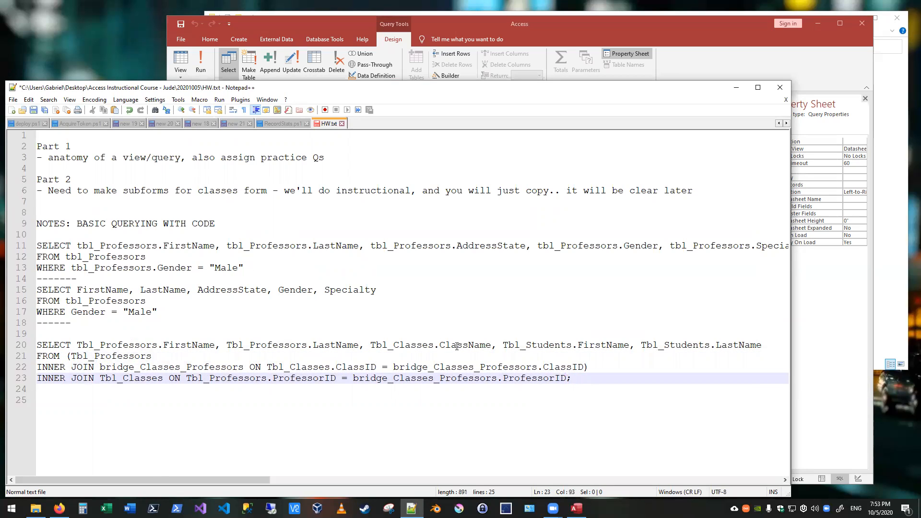
# Remove the remaining parentheses before Tbl_Professors and at the end of the bridge_Classes_Professors join line
pyautogui.click(589, 367)
pyautogui.press('BackSpace')
pyautogui.press('Down')
pyautogui.click(67, 355)
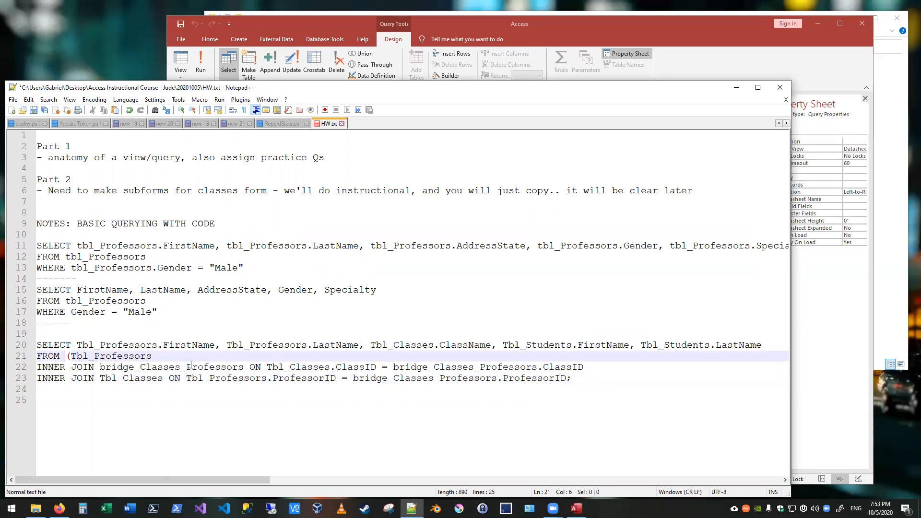
pyautogui.press('Delete')
pyautogui.press('Down')
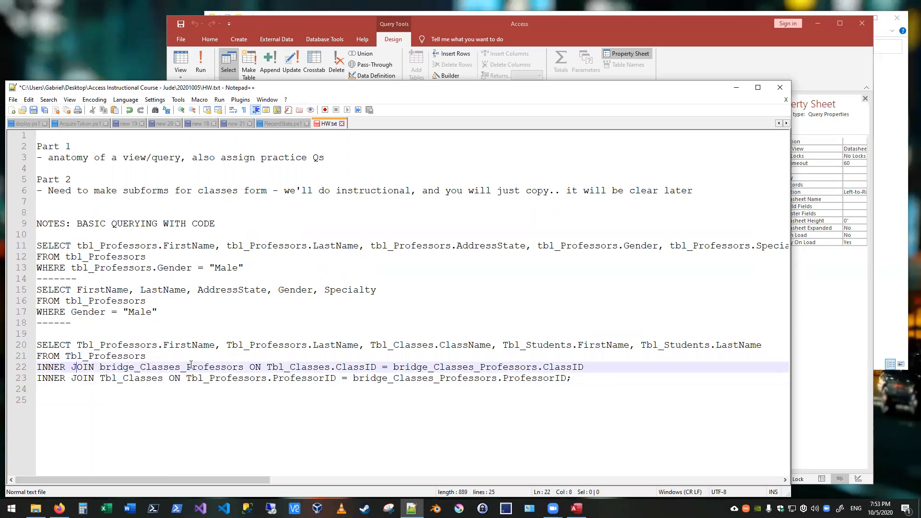
# Put back the opening parenthesis before Tbl_Professors and the closing one at the end of the bridge_Classes_Professors join line
pyautogui.press('End')
pyautogui.press('Left')
pyautogui.press('Left')
pyautogui.press('Left')
pyautogui.press('Left')
pyautogui.press('Left')
pyautogui.press('Left')
pyautogui.press('Left')
pyautogui.press('Left')
pyautogui.press('Left')
pyautogui.press('Left')
pyautogui.press('Left')
pyautogui.press('Left')
pyautogui.press('Left')
pyautogui.press('Left')
pyautogui.press('Left')
pyautogui.press('Left')
pyautogui.press('Up')
pyautogui.press('Home')
pyautogui.press('Right')
pyautogui.press('Right')
pyautogui.press('Right')
pyautogui.press('Right')
pyautogui.press('Right')
pyautogui.write('(')
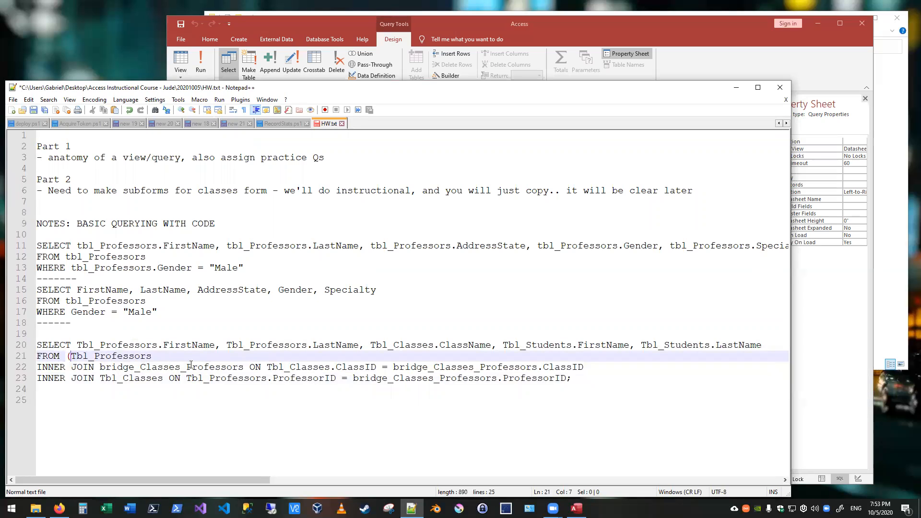
pyautogui.press('Down')
pyautogui.press('End')
pyautogui.write(')')
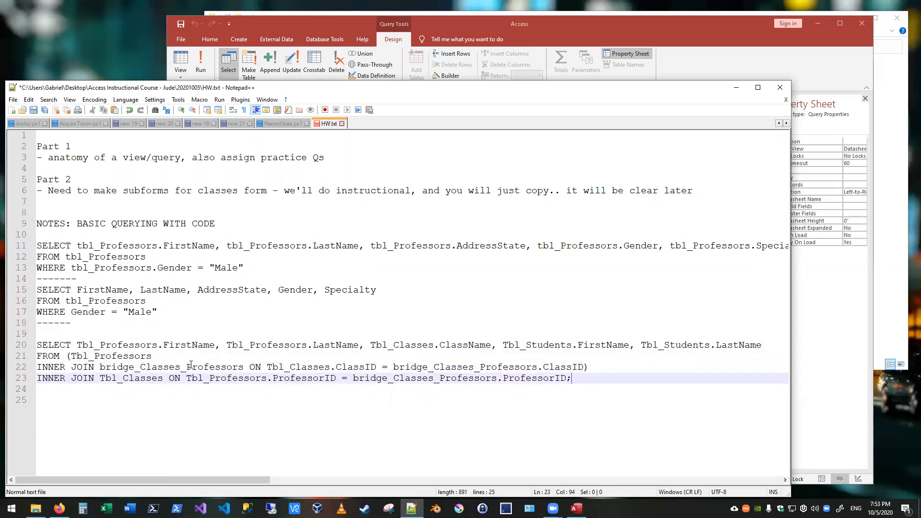
pyautogui.press('Left')
pyautogui.press('Left')
pyautogui.press('Left')
pyautogui.press('Left')
pyautogui.press('Left')
pyautogui.press('Left')
pyautogui.press('Left')
pyautogui.press('Left')
pyautogui.press('Left')
pyautogui.press('Left')
pyautogui.press('Left')
pyautogui.press('Left')
pyautogui.press('Left')
pyautogui.press('Left')
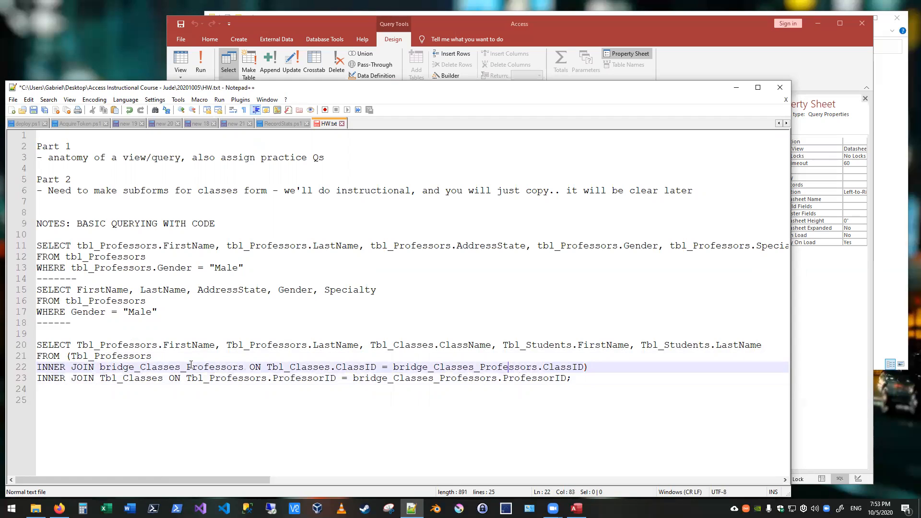
# Replace the SQL of Query2 in Access with the two-join query from HW.txt and try to show its results
pyautogui.moveTo(571, 378); pyautogui.dragTo(33, 345)
pyautogui.hotkey('ctrl', 'c')
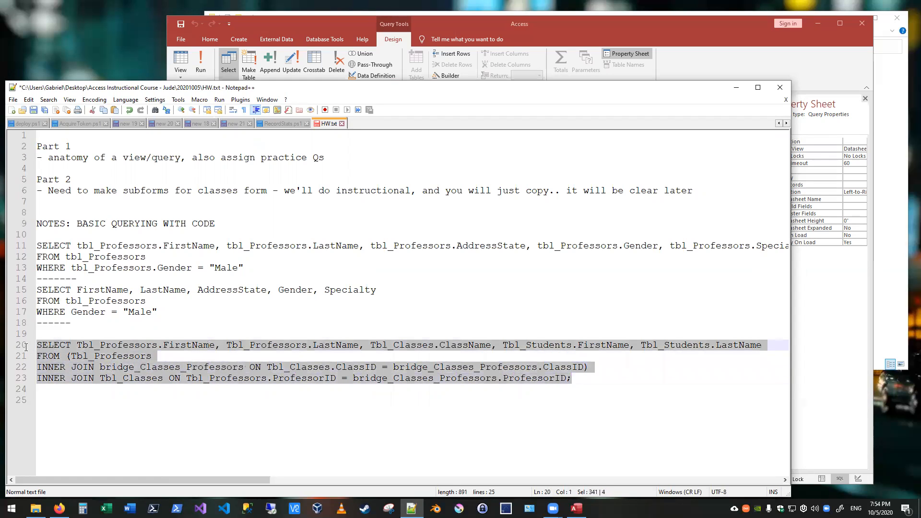
pyautogui.click(446, 30)
pyautogui.hotkey('ctrl', 'a')
pyautogui.hotkey('ctrl', 'v')
pyautogui.click(180, 62)
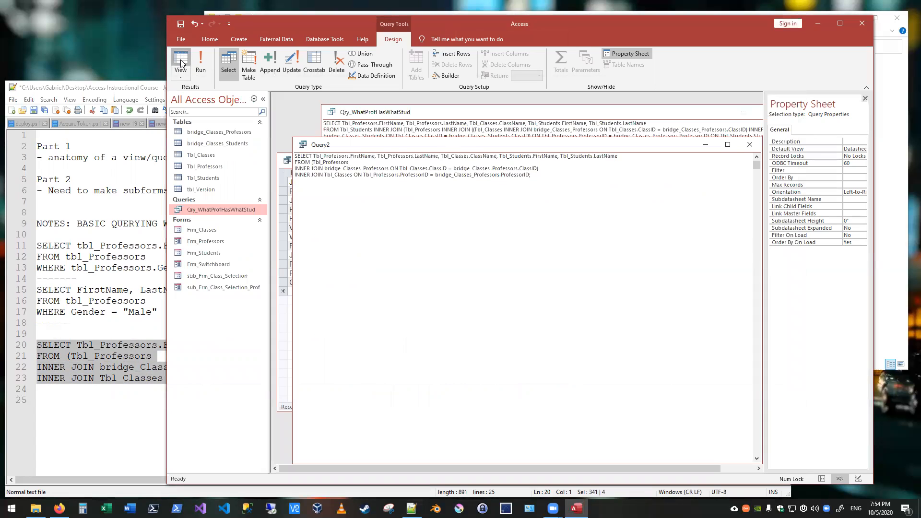
pyautogui.click(444, 280)
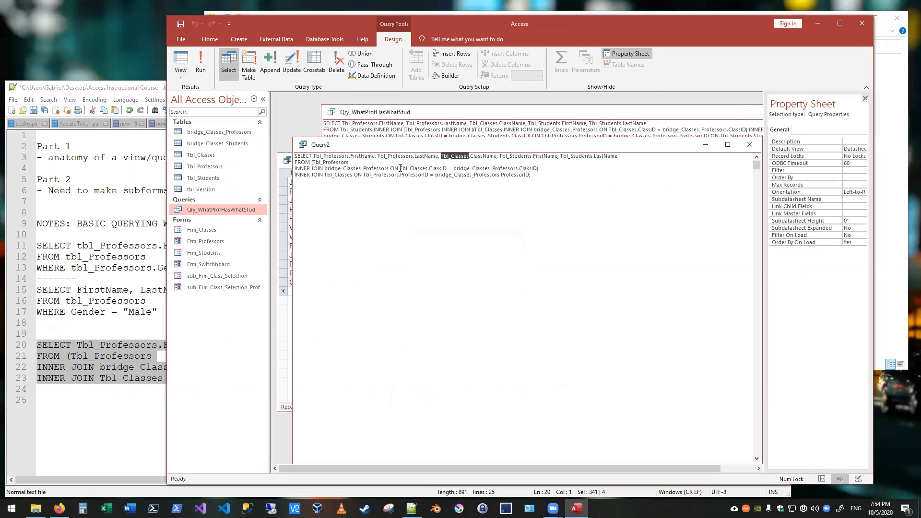
# Replace Query2's selected fields with * and bring the SQL of Qry_WhatProfHasWhatStud to the front
pyautogui.moveTo(314, 155); pyautogui.dragTo(685, 154)
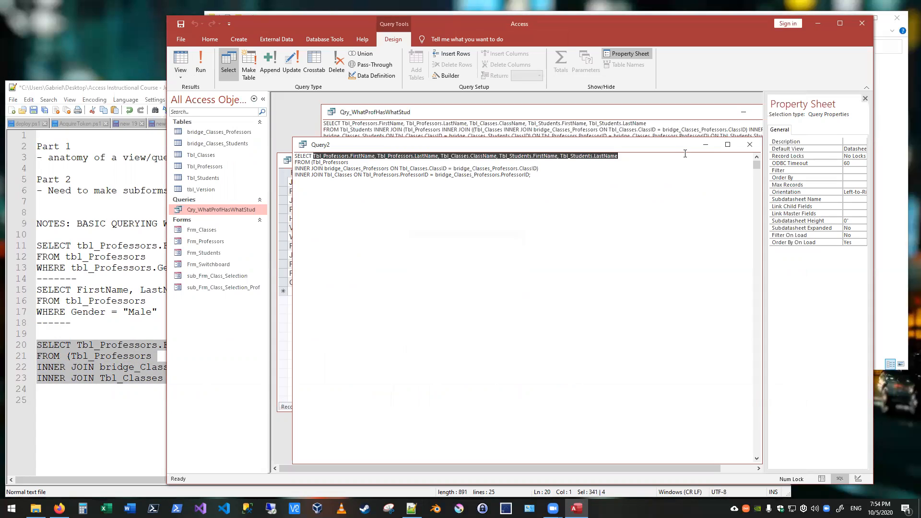
pyautogui.write('*')
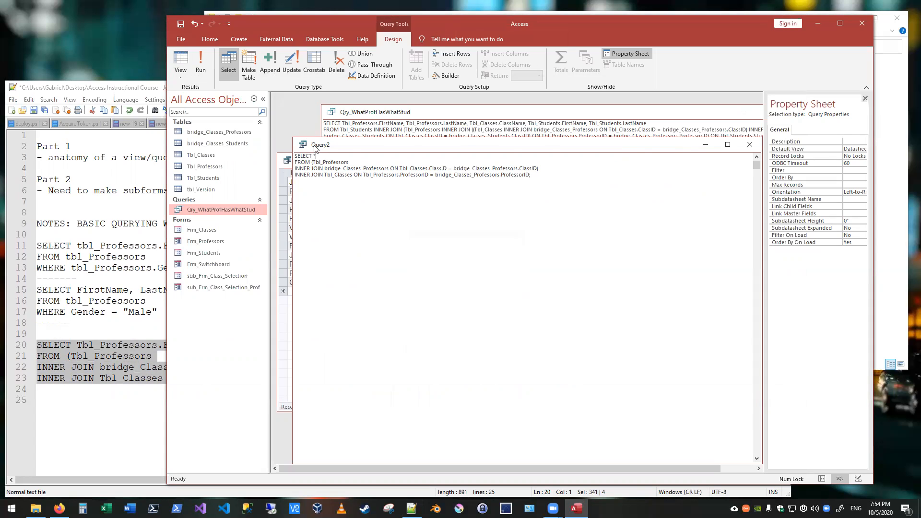
pyautogui.moveTo(557, 182); pyautogui.dragTo(263, 177)
pyautogui.click(375, 124)
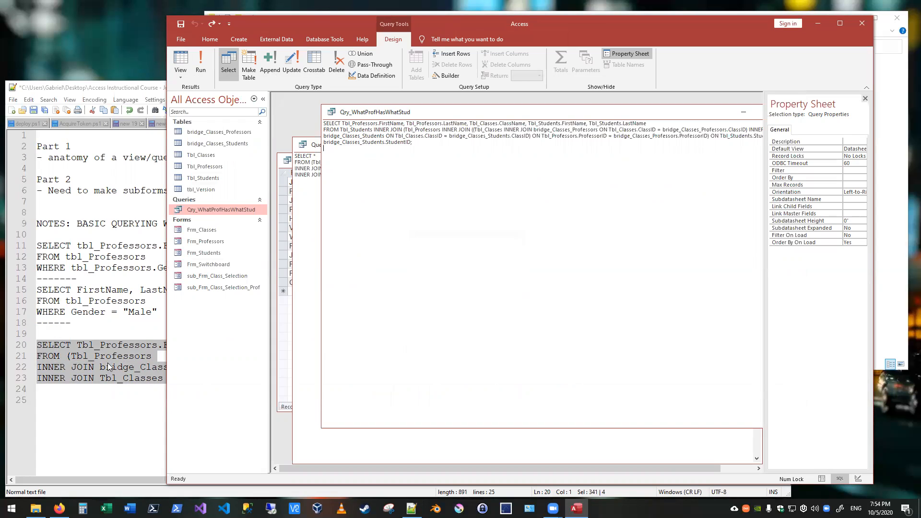
# In HW.txt in Notepad++, move the opening parenthesis from before Tbl_Professors to before bridge_Classes_Professors in the first INNER JOIN
pyautogui.click(73, 366)
pyautogui.click(66, 357)
pyautogui.press('Delete')
pyautogui.press('Down')
pyautogui.press('Right')
pyautogui.press('Right')
pyautogui.press('Right')
pyautogui.press('Right')
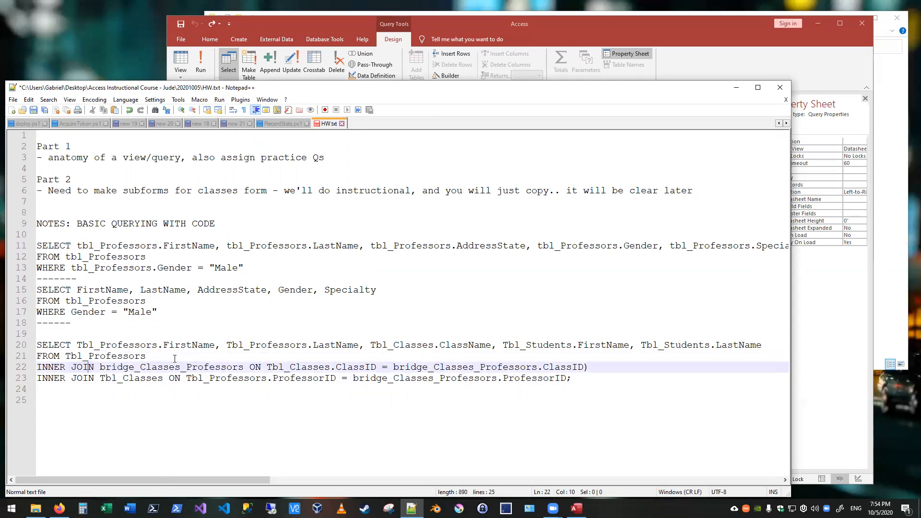
pyautogui.write('(')
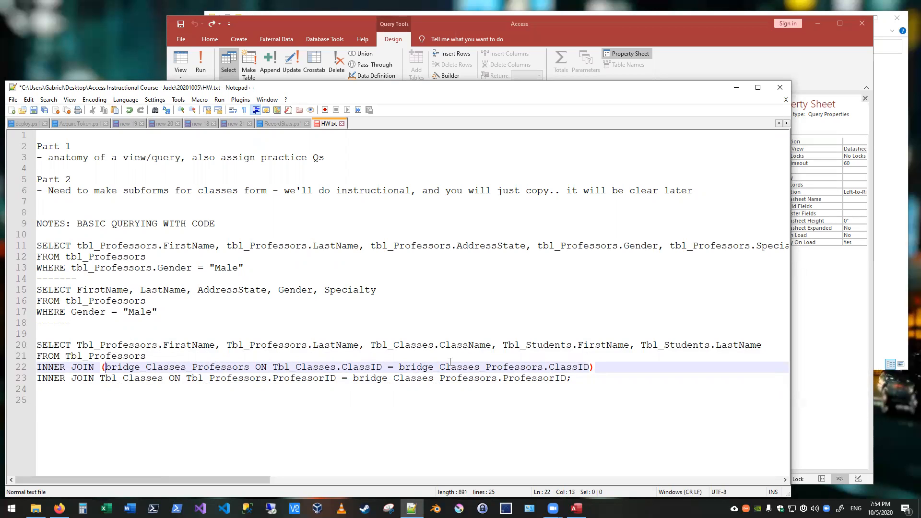
# Check the Access-generated SQL and add a closing parenthesis right after bridge_Classes_Professors in the draft's first INNER JOIN
pyautogui.click(456, 24)
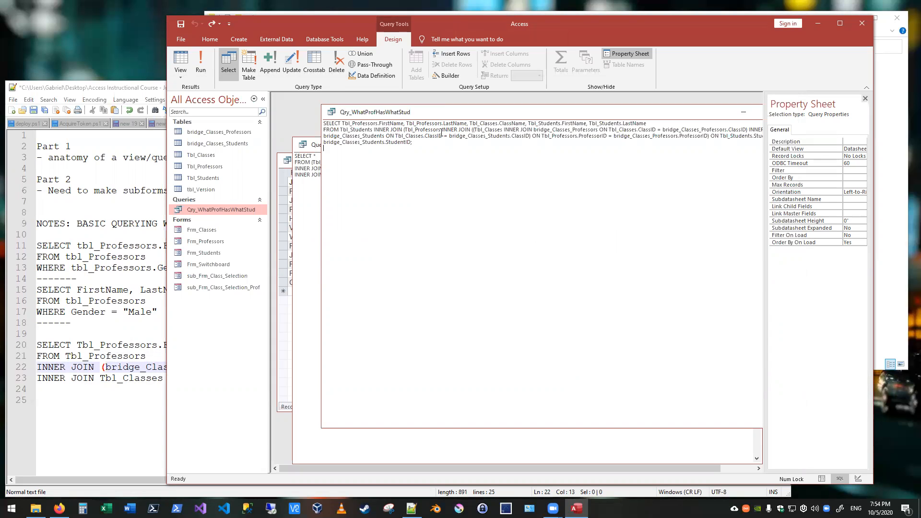
pyautogui.click(99, 389)
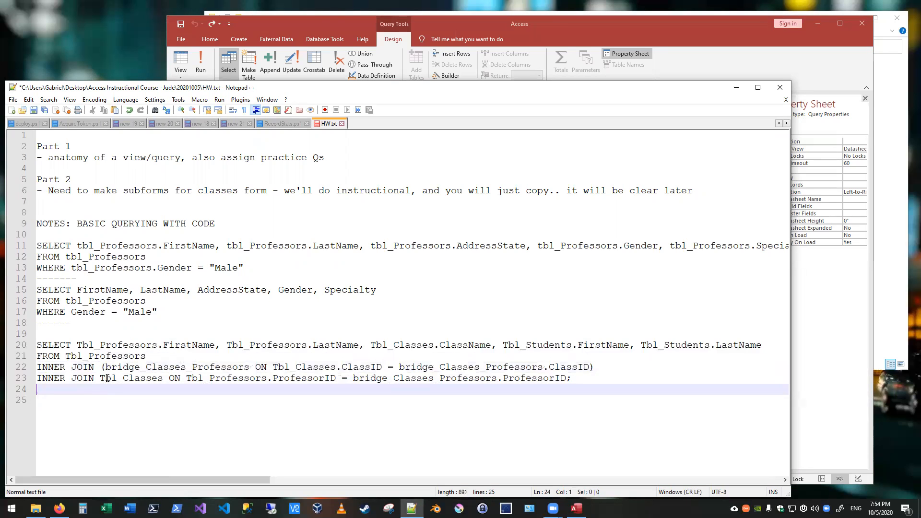
pyautogui.click(122, 367)
pyautogui.click(252, 367)
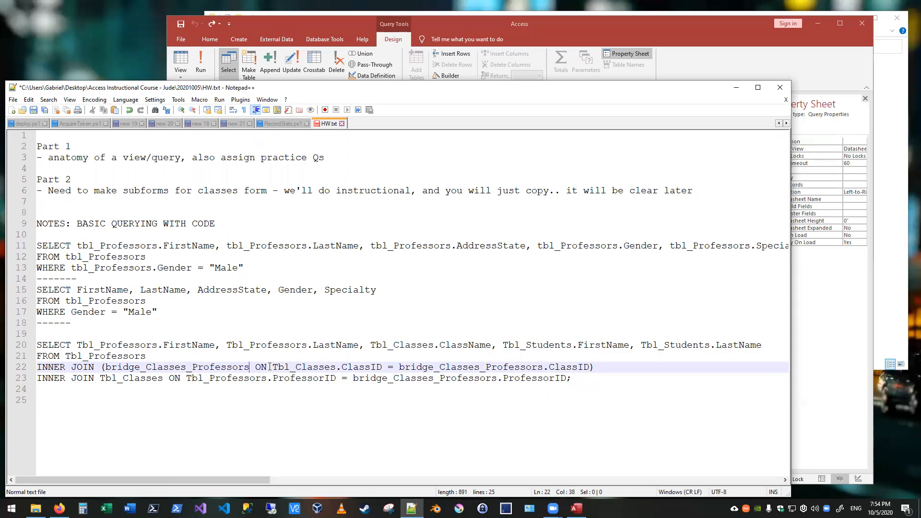
pyautogui.write(')')
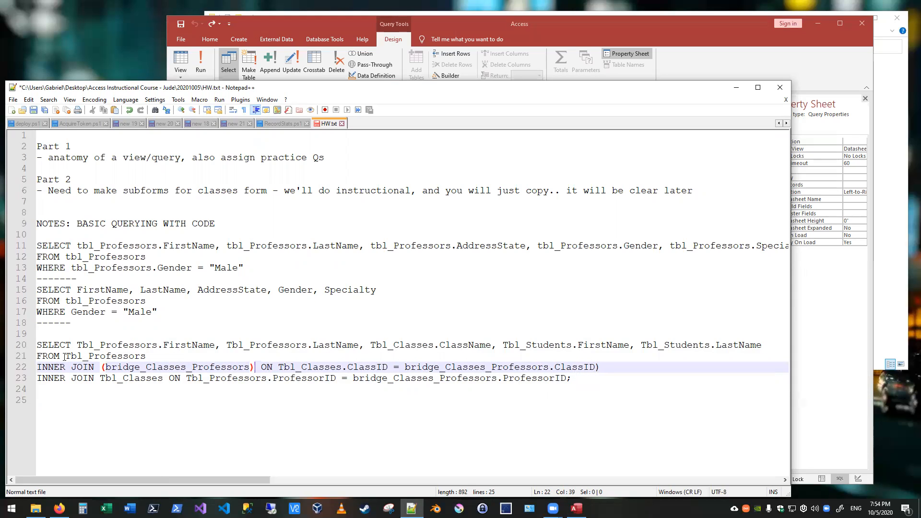
pyautogui.click(102, 367)
# Open Qry_WhatProfHasWhatStud in Design View in Access and remove the bridge_Classes_Students and Tbl_Students tables
pyautogui.click(851, 313)
pyautogui.click(404, 129)
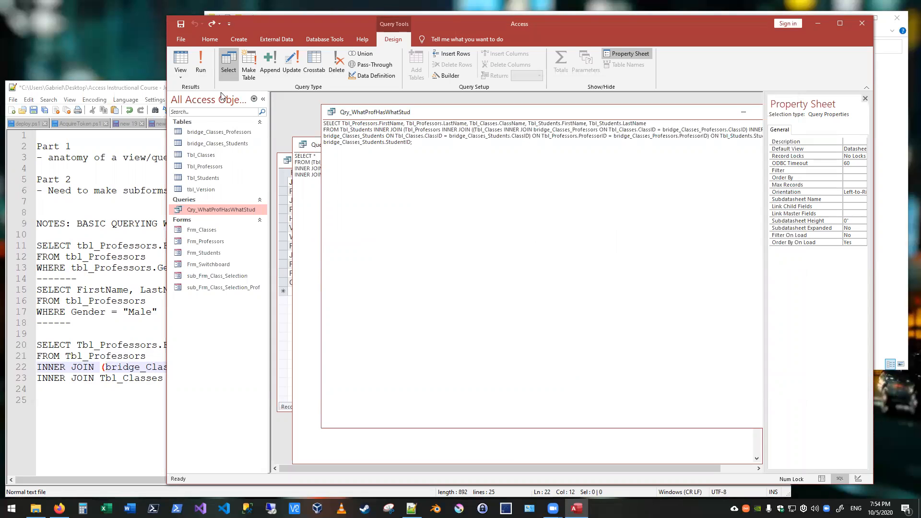
pyautogui.click(180, 74)
pyautogui.click(200, 139)
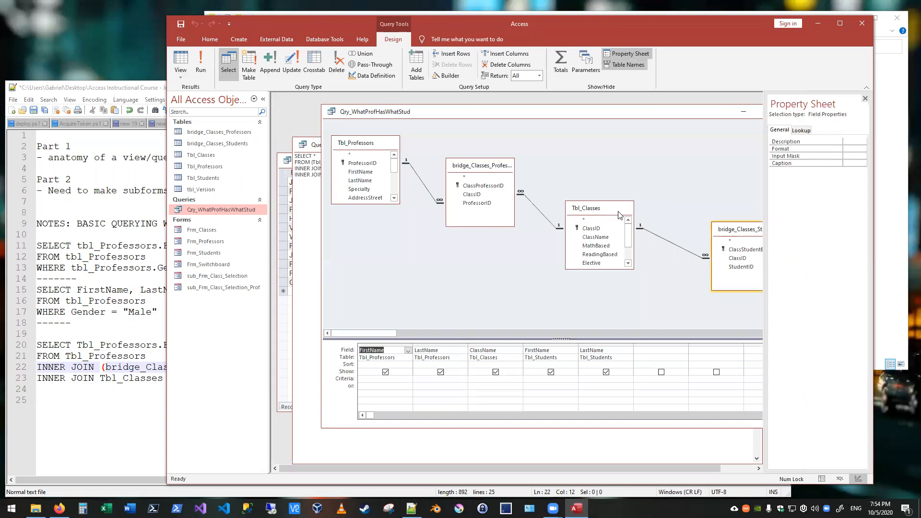
pyautogui.click(739, 240)
pyautogui.press('Delete')
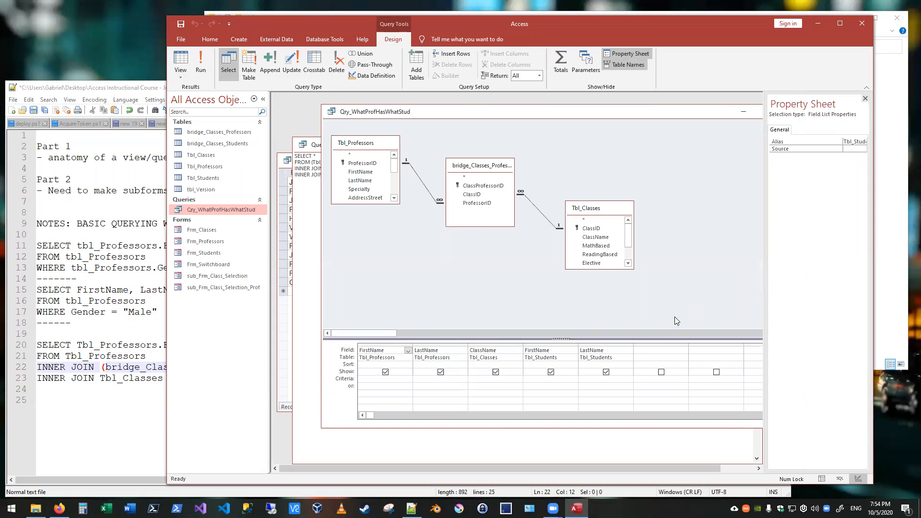
pyautogui.click(670, 333)
pyautogui.click(399, 270)
pyautogui.press('Delete')
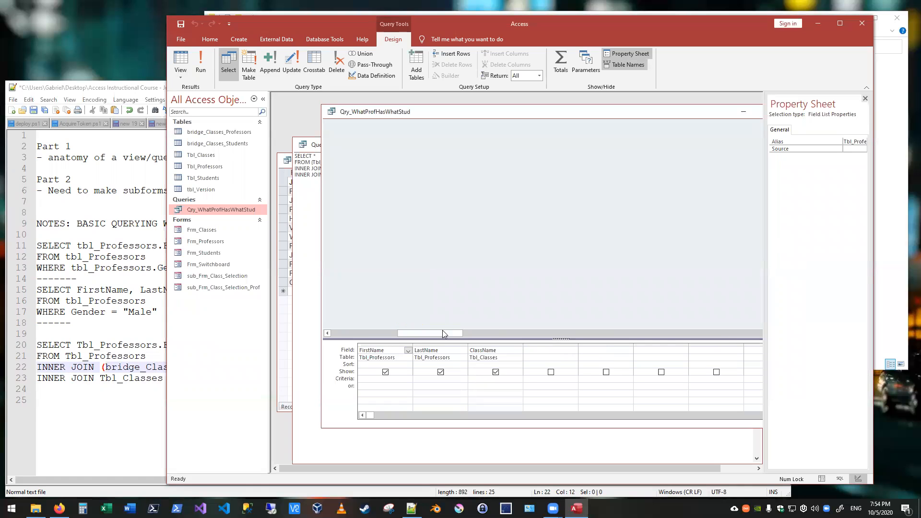
# Show the SQL of the reduced Qry_WhatProfHasWhatStud query
pyautogui.moveTo(442, 331); pyautogui.dragTo(377, 332)
pyautogui.click(402, 302)
pyautogui.click(182, 77)
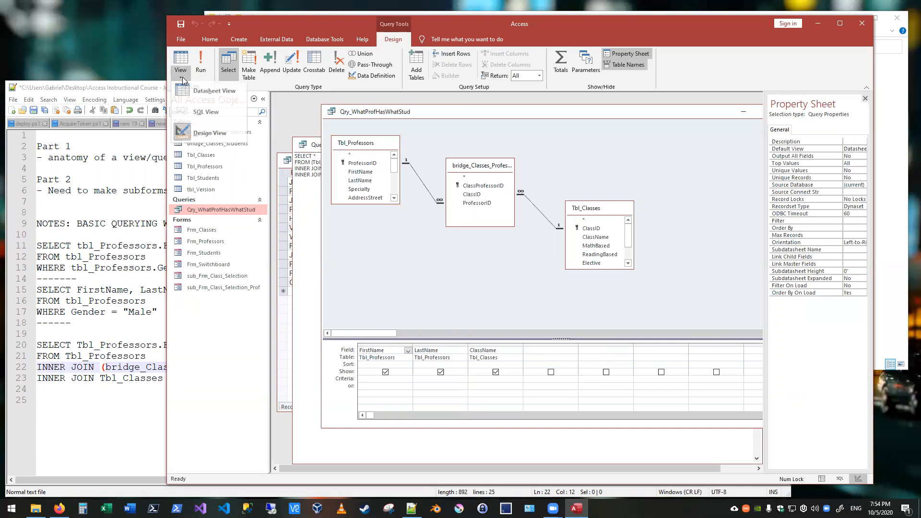
pyautogui.click(207, 112)
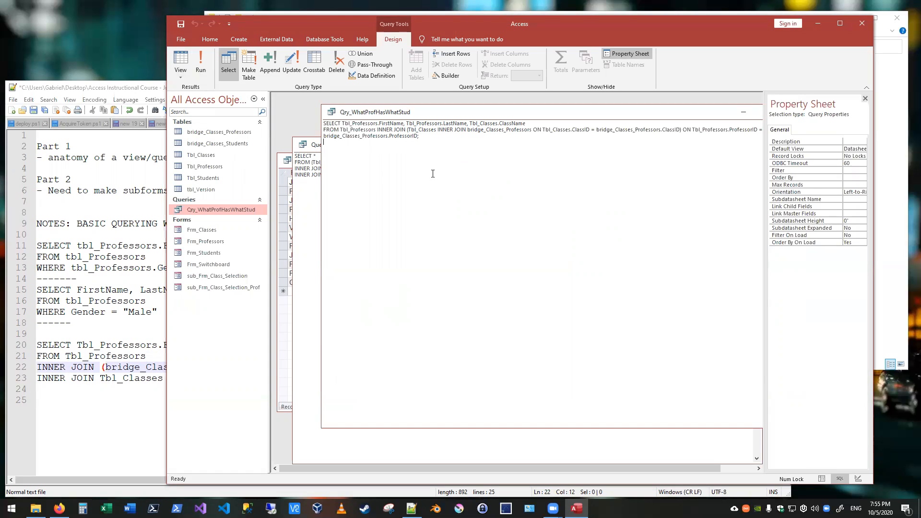
# In HW.txt in Notepad++, move INNER JOIN Tbl_Classes inside the parentheses after bridge_Classes_Professors
pyautogui.click(152, 372)
pyautogui.click(252, 368)
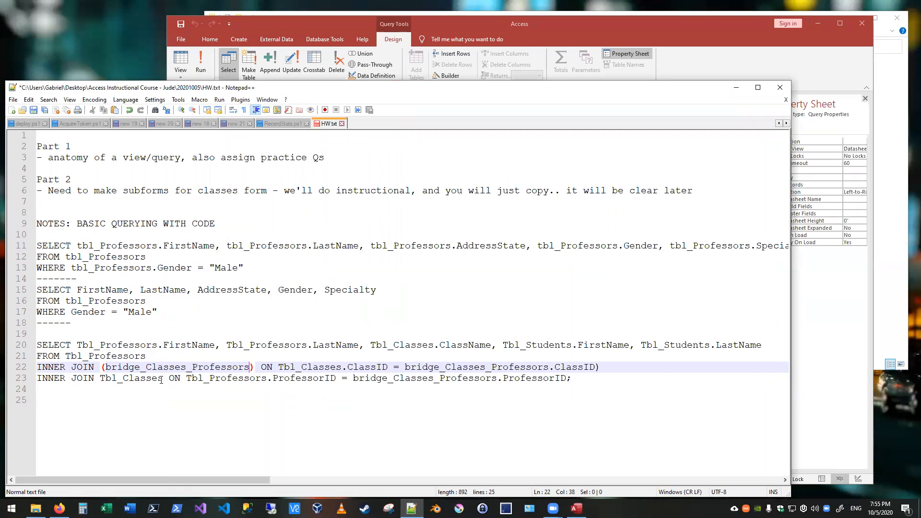
pyautogui.moveTo(163, 378); pyautogui.dragTo(31, 380)
pyautogui.hotkey('ctrl', 'x')
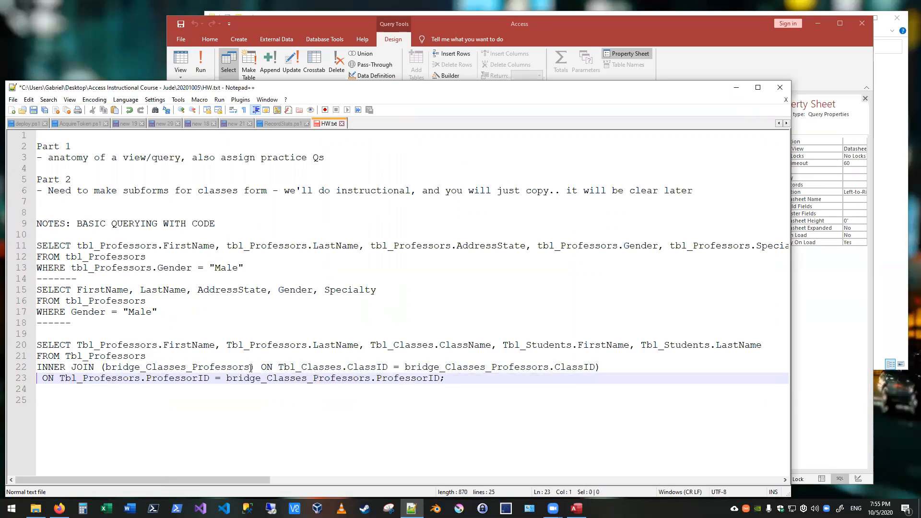
pyautogui.click(254, 367)
pyautogui.hotkey('ctrl', 'v')
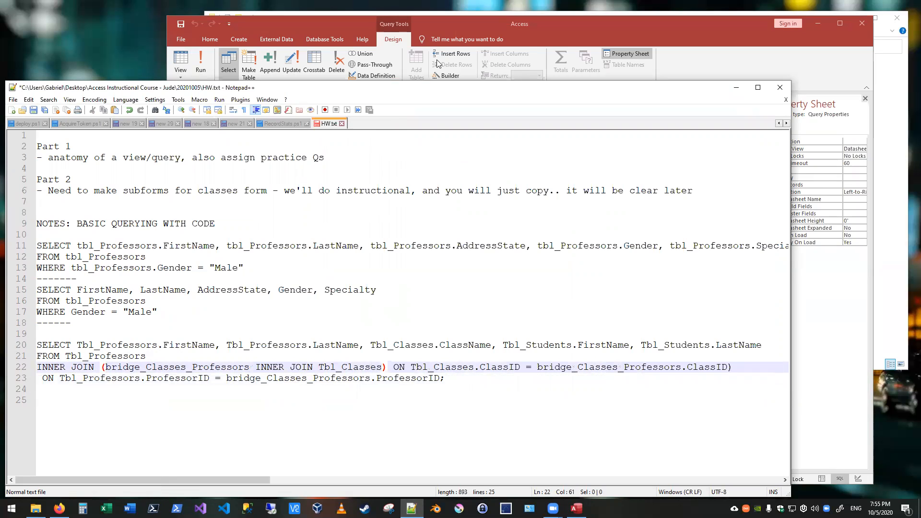
# Check the reduced query's SQL and move the draft's ProfessorID ON condition inside the parentheses after Tbl_Classes
pyautogui.click(466, 23)
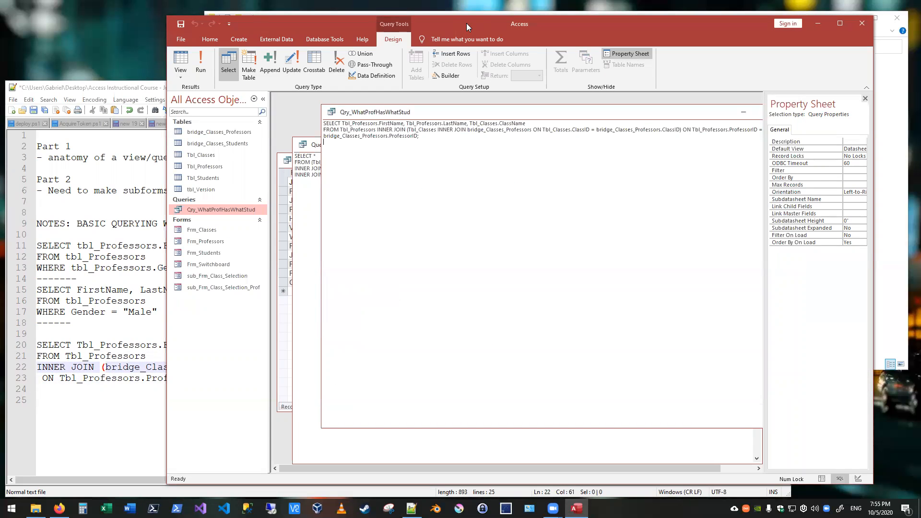
pyautogui.click(135, 356)
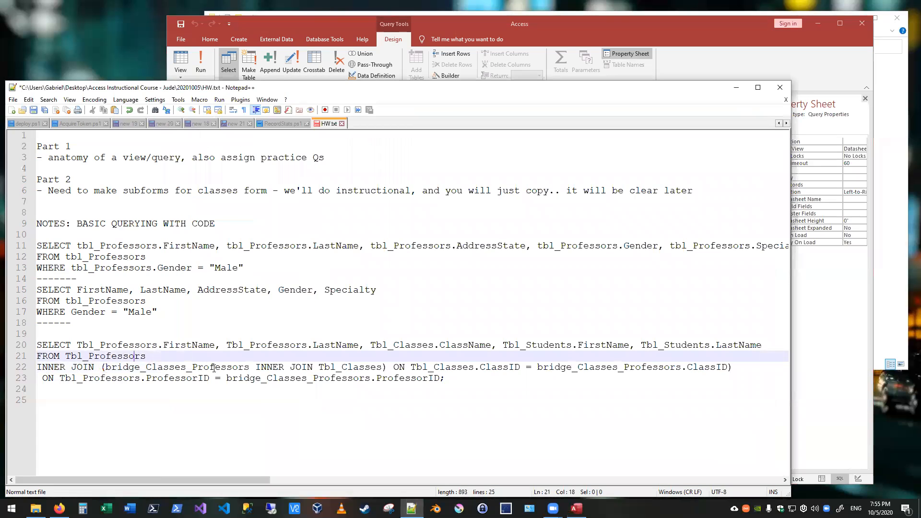
pyautogui.click(214, 367)
pyautogui.moveTo(42, 378); pyautogui.dragTo(439, 379)
pyautogui.hotkey('ctrl', 'x')
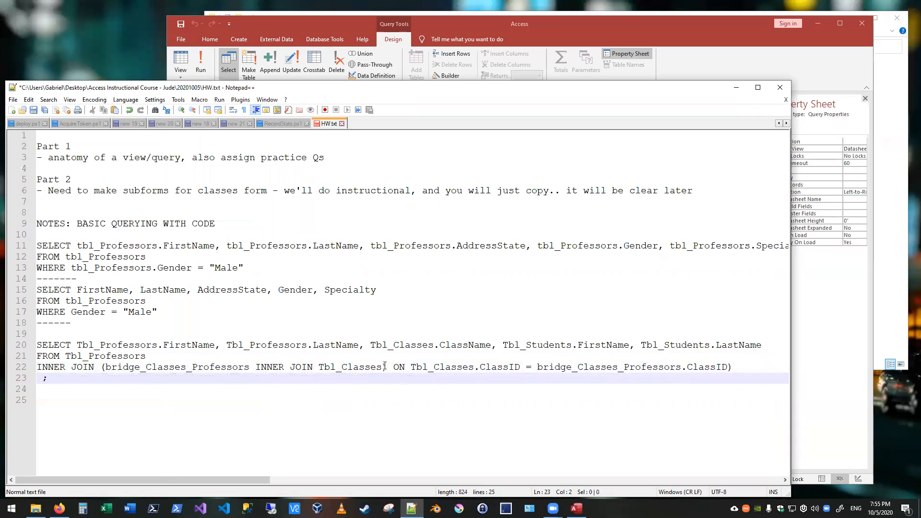
pyautogui.click(384, 368)
pyautogui.hotkey('ctrl', 'v')
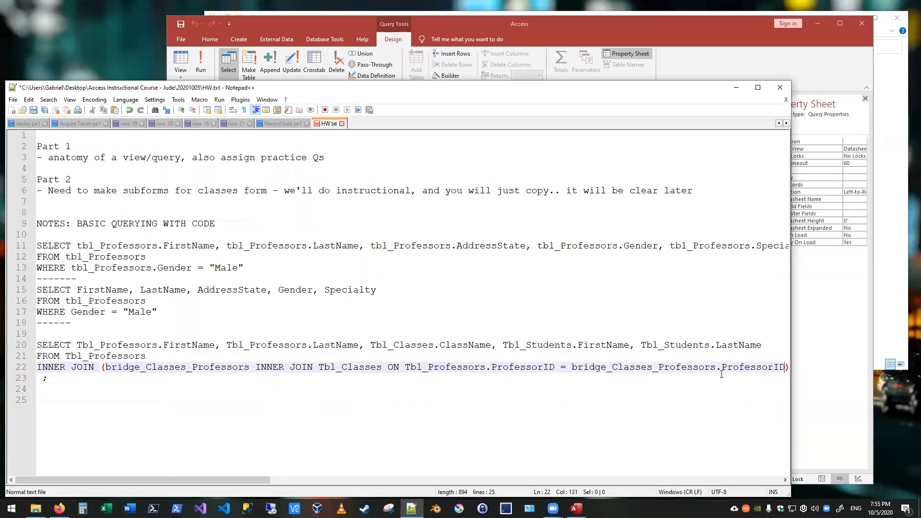
# Remove the extra closing parenthesis after the ClassID join condition in the draft
pyautogui.moveTo(236, 479); pyautogui.dragTo(343, 478)
pyautogui.moveTo(485, 368); pyautogui.dragTo(768, 367)
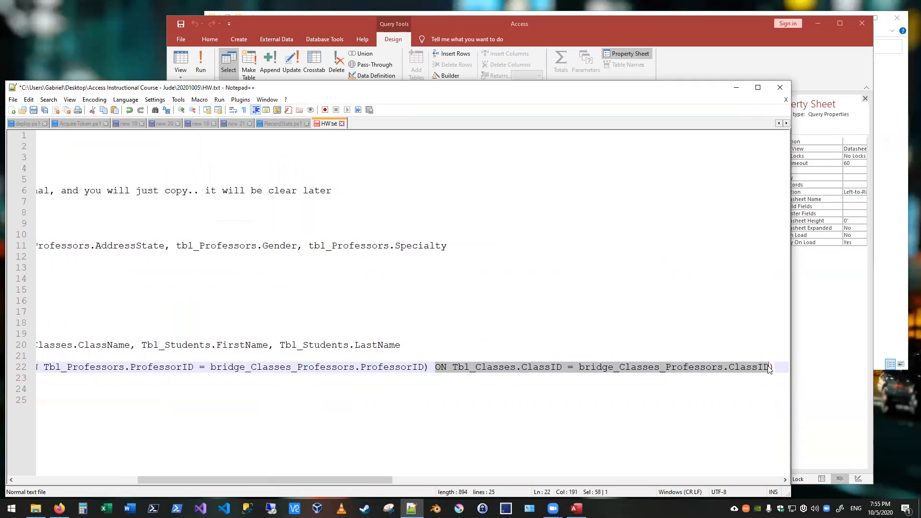
pyautogui.hotkey('ctrl', 'x')
pyautogui.press('Delete')
pyautogui.hotkey('ctrl', 'v')
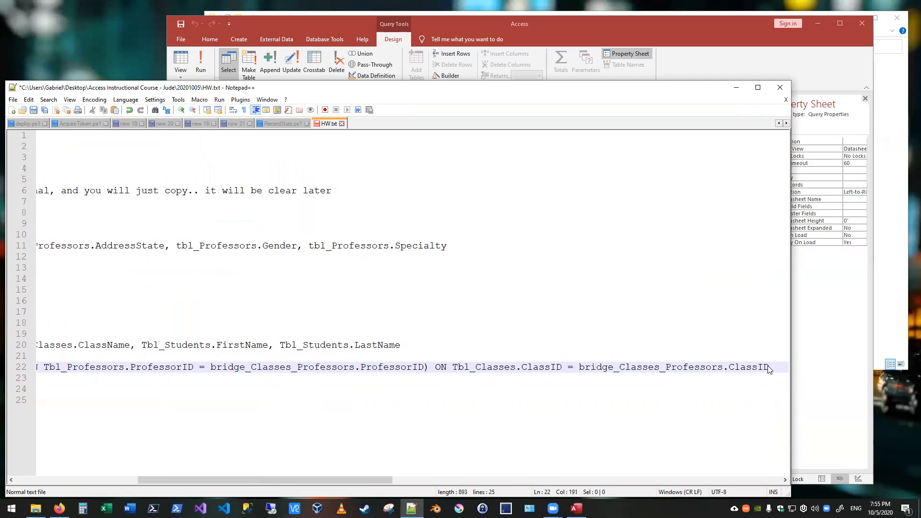
pyautogui.press('Home')
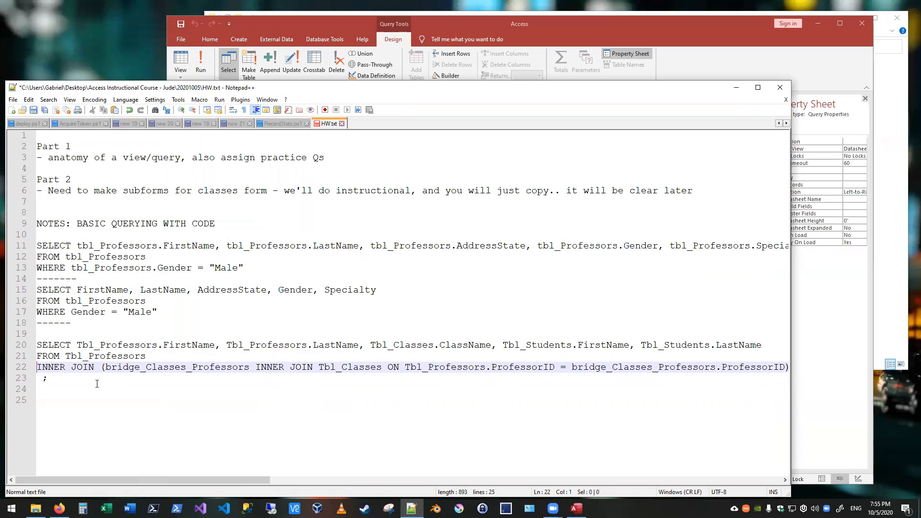
# Bring the semicolon up to the end of the join statement and put the ClassID ON condition on its own line
pyautogui.click(45, 382)
pyautogui.press('BackSpace')
pyautogui.press('BackSpace')
pyautogui.press('End')
pyautogui.click(426, 367)
pyautogui.press('Return')
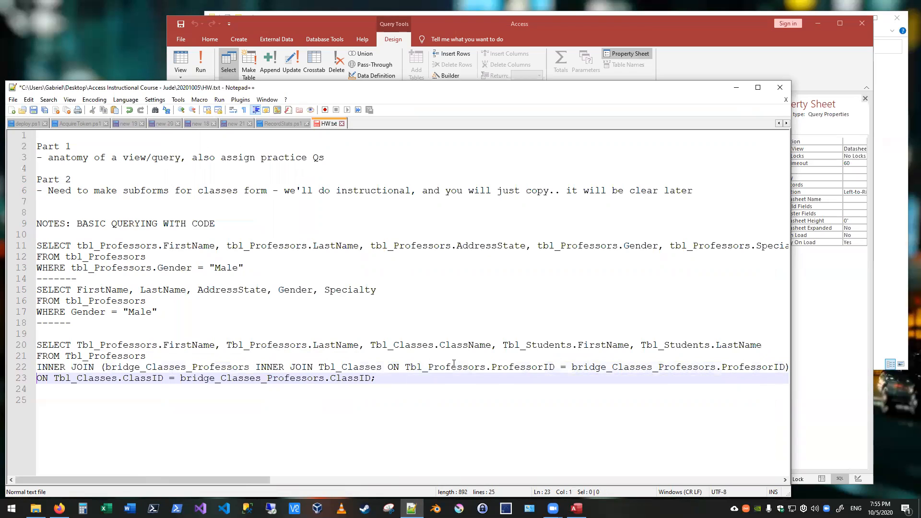
# Start a new line at INNER JOIN Tbl_Classes and rejoin the ClassID ON condition to that line
pyautogui.click(389, 367)
pyautogui.click(256, 367)
pyautogui.press('Return')
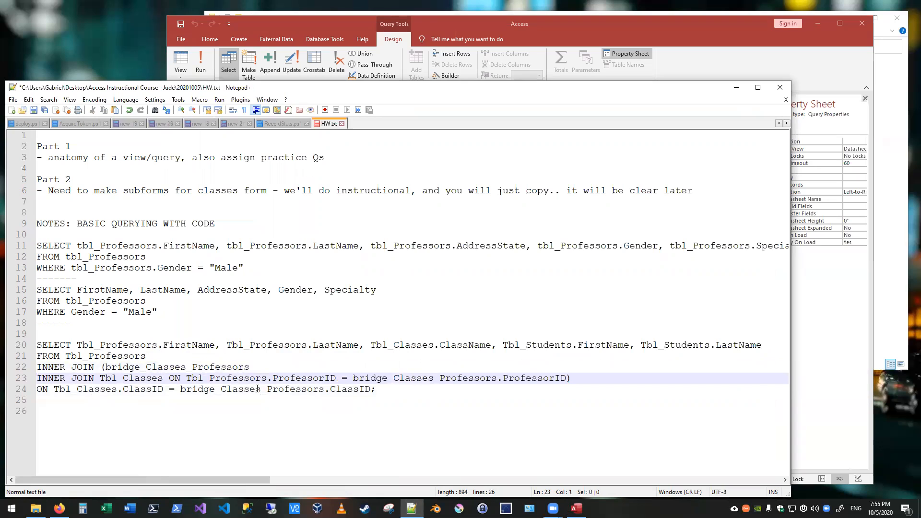
pyautogui.click(39, 389)
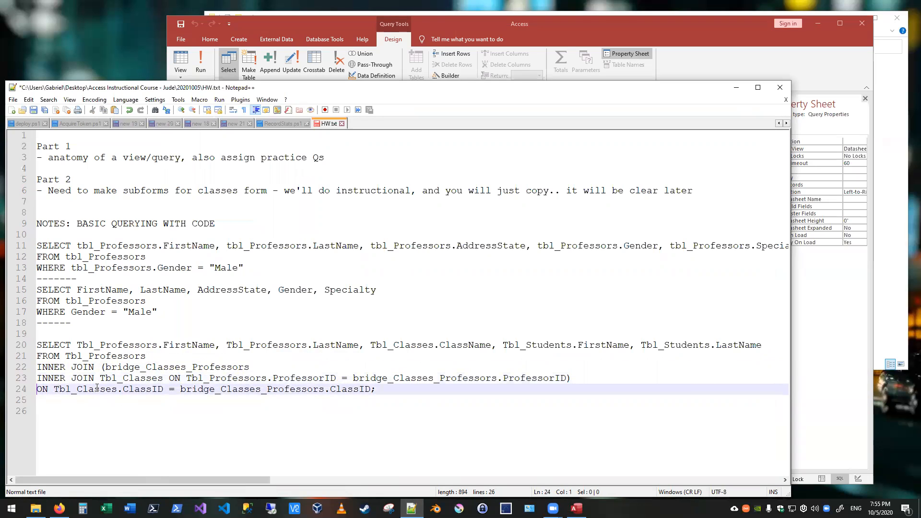
pyautogui.press('BackSpace')
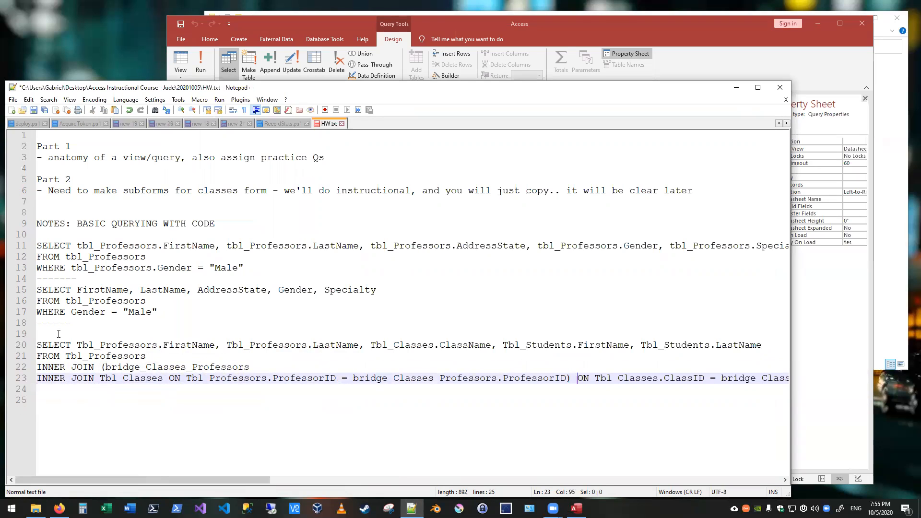
# Replace the SQL of Qry_WhatProfHasWhatStud in Access with the draft join query from HW.txt
pyautogui.moveTo(58, 333); pyautogui.dragTo(177, 399)
pyautogui.click(427, 32)
pyautogui.hotkey('ctrl', 'a')
pyautogui.hotkey('ctrl', 'v')
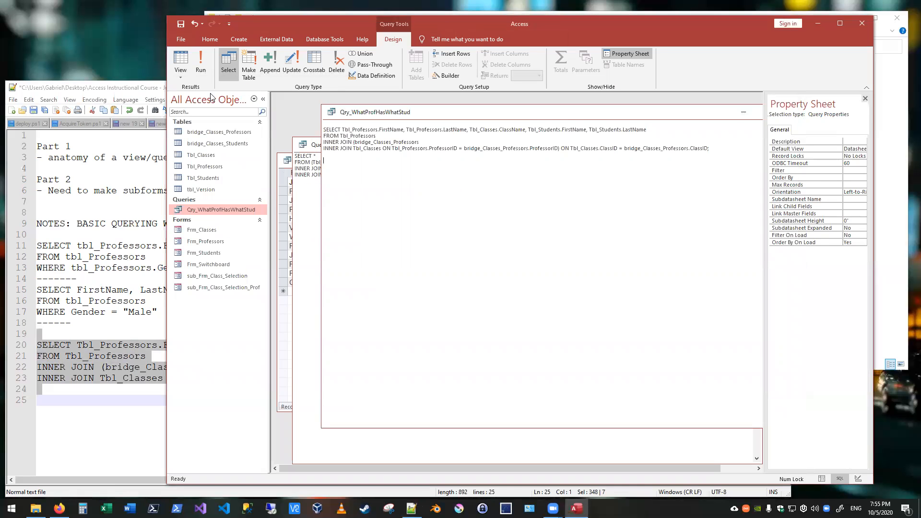
# Replace the SQL of Query2 with the draft join query and try to view its results
pyautogui.click(315, 187)
pyautogui.hotkey('ctrl', 'a')
pyautogui.hotkey('ctrl', 'v')
pyautogui.click(184, 60)
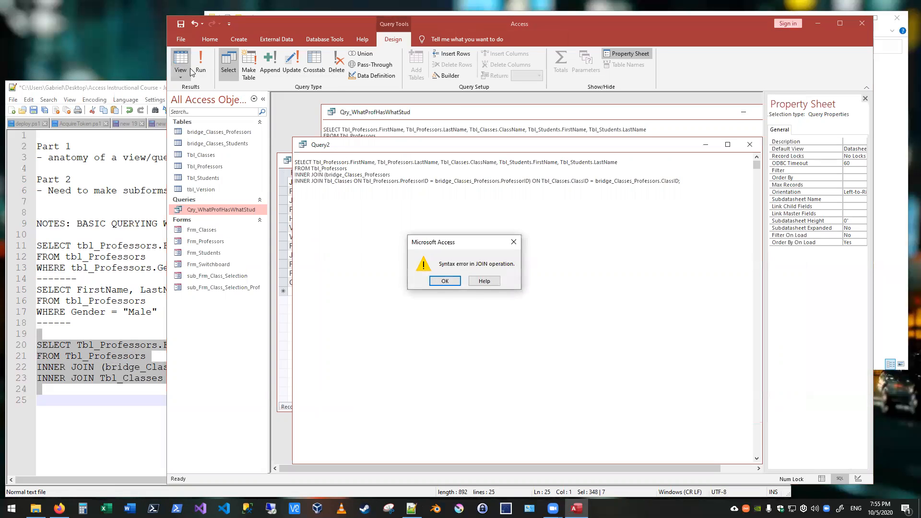
pyautogui.click(442, 281)
# Replace the selected field list in Query2 with * and try to view the results again
pyautogui.moveTo(313, 162); pyautogui.dragTo(655, 161)
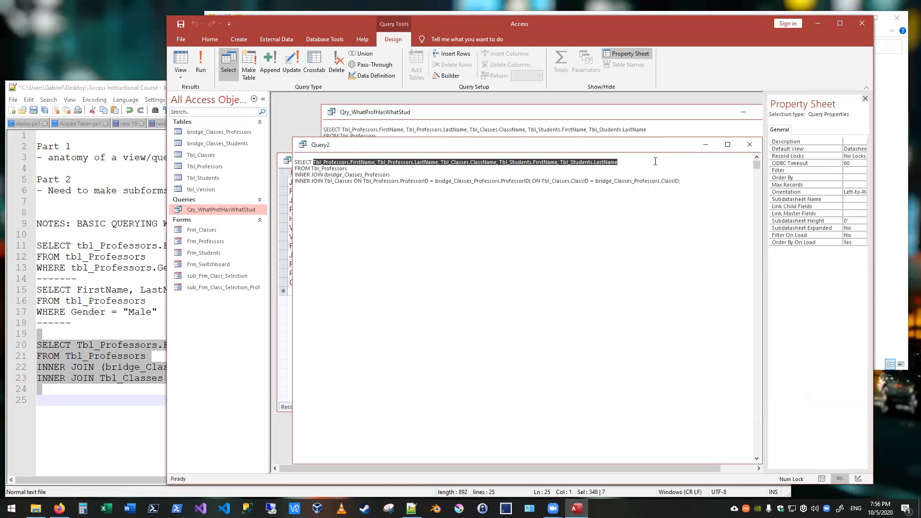
pyautogui.write('*')
pyautogui.hotkey('ctrl', 'a')
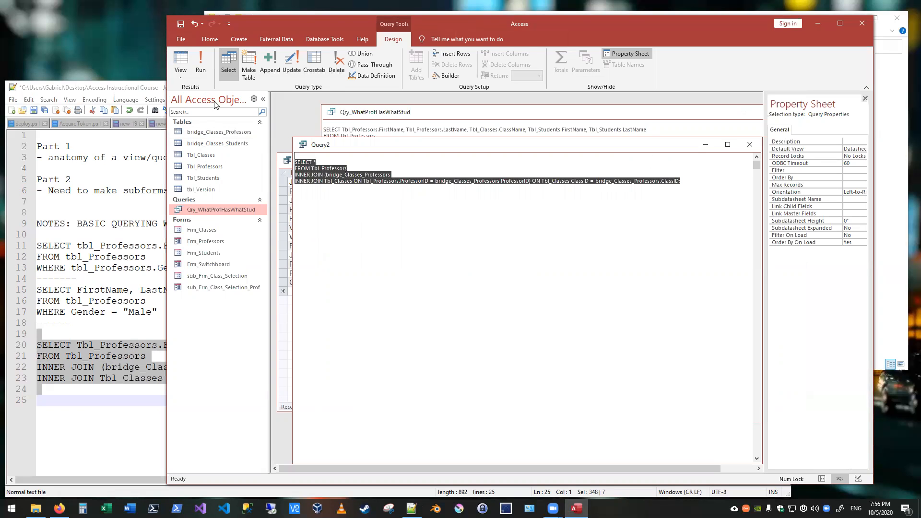
pyautogui.click(180, 61)
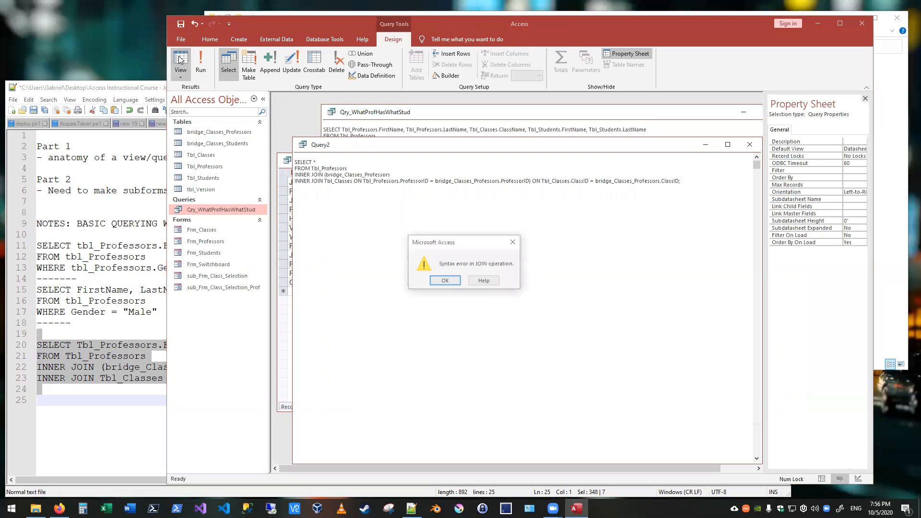
pyautogui.click(445, 281)
# Close Query2 and Qry_WhatProfHasWhatStud without saving their changes
pyautogui.click(754, 143)
pyautogui.click(494, 283)
pyautogui.click(750, 145)
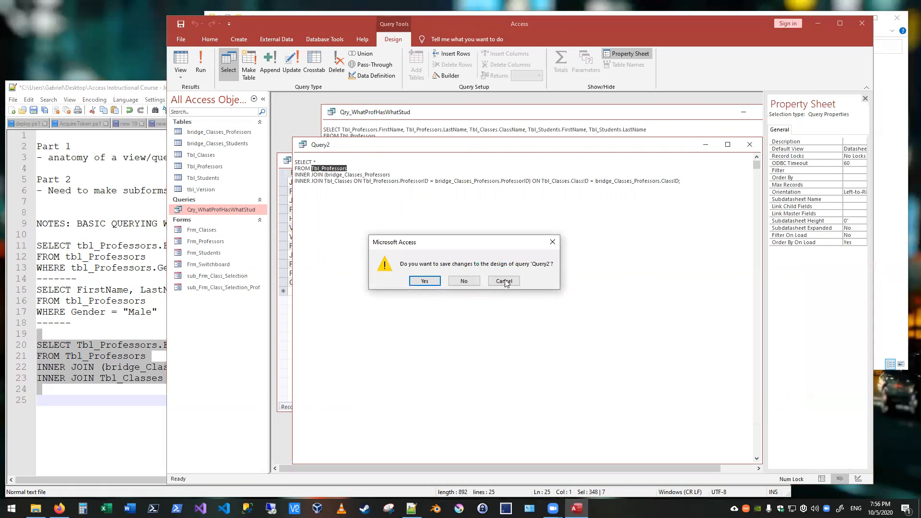
pyautogui.click(464, 281)
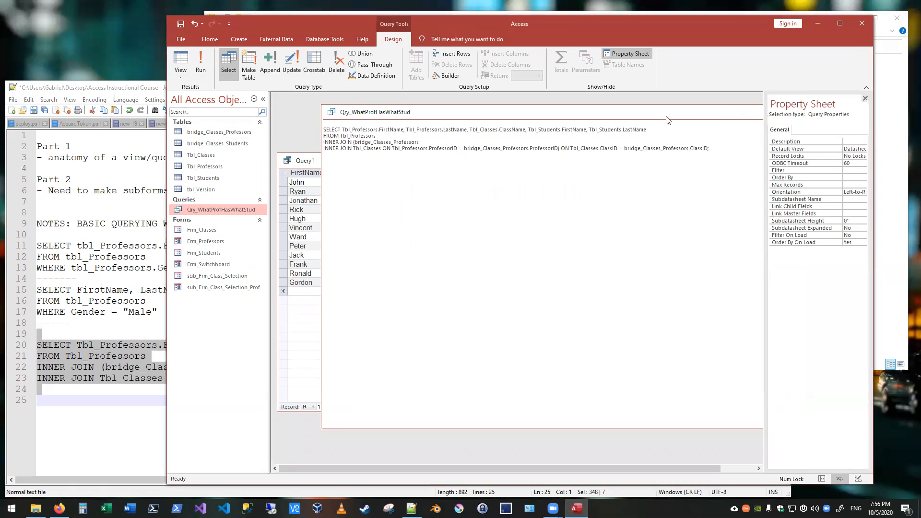
pyautogui.click(694, 111)
pyautogui.click(475, 282)
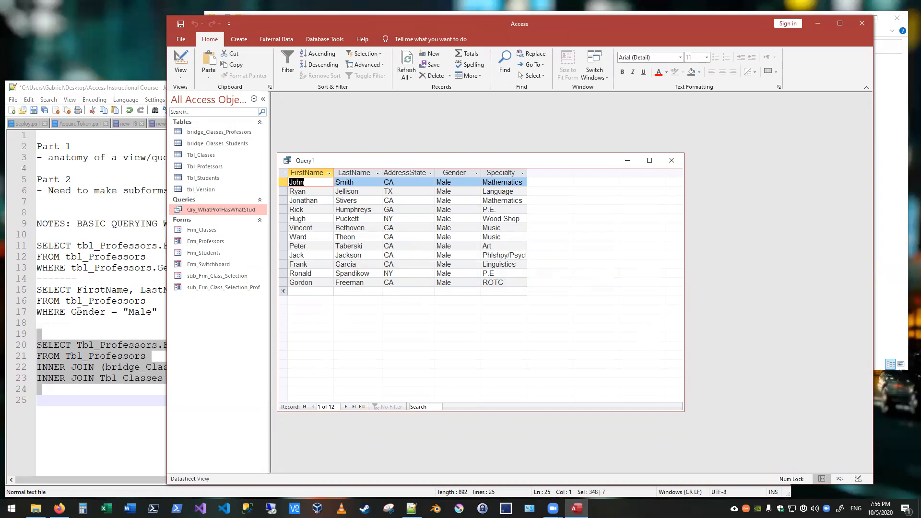
# Delete the whole draft join query from HW.txt in Notepad++
pyautogui.click(97, 323)
pyautogui.click(371, 395)
pyautogui.moveTo(165, 390); pyautogui.dragTo(37, 345)
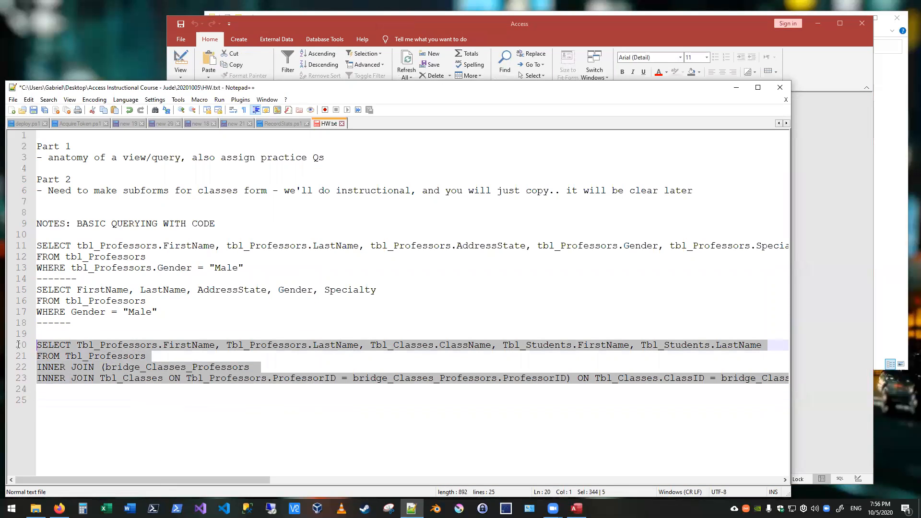
pyautogui.press('Delete')
# Open Qry_WhatProfHasWhatStud in Access in Design View and show its SQL
pyautogui.click(834, 231)
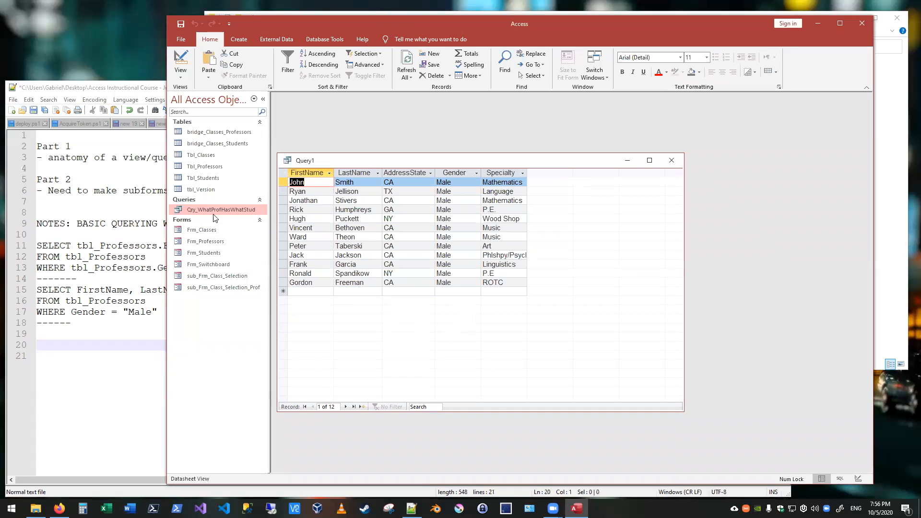
pyautogui.rightClick(215, 211)
pyautogui.click(248, 232)
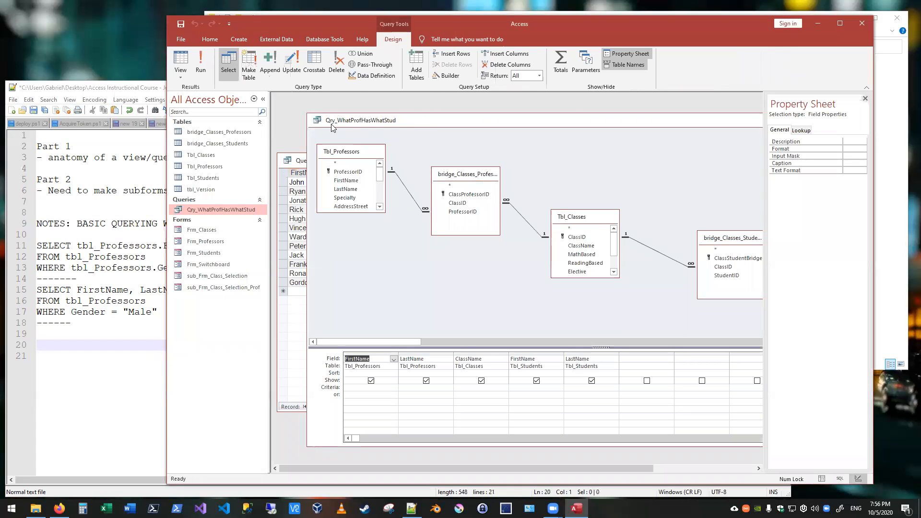
pyautogui.rightClick(350, 121)
pyautogui.click(391, 174)
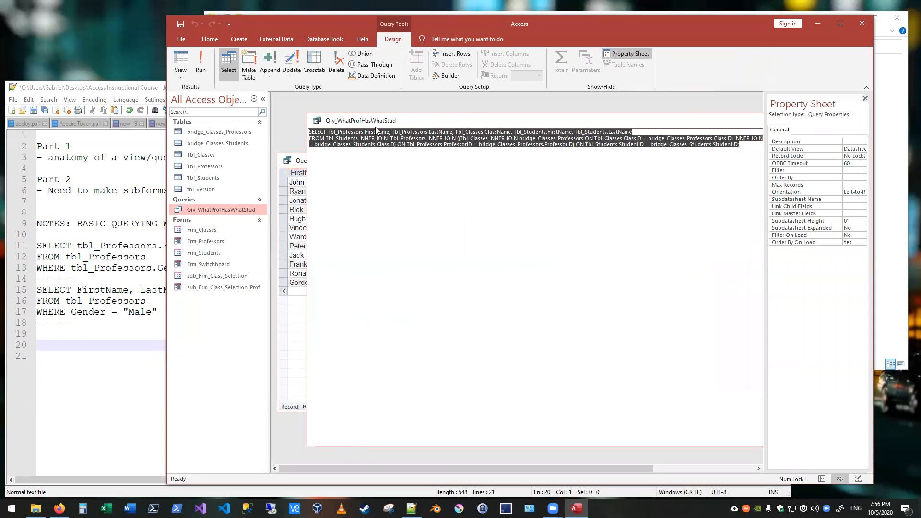
# Copy the full SQL of Qry_WhatProfHasWhatStud into HW.txt in Notepad++ below the last dashed separator
pyautogui.moveTo(743, 146); pyautogui.dragTo(288, 133)
pyautogui.hotkey('ctrl', 'c')
pyautogui.click(498, 224)
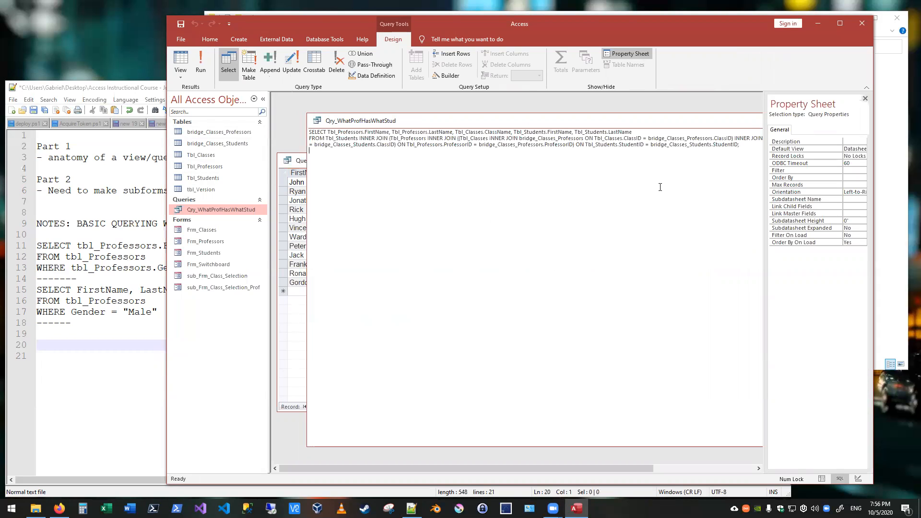
pyautogui.click(110, 289)
pyautogui.hotkey('ctrl', 'v')
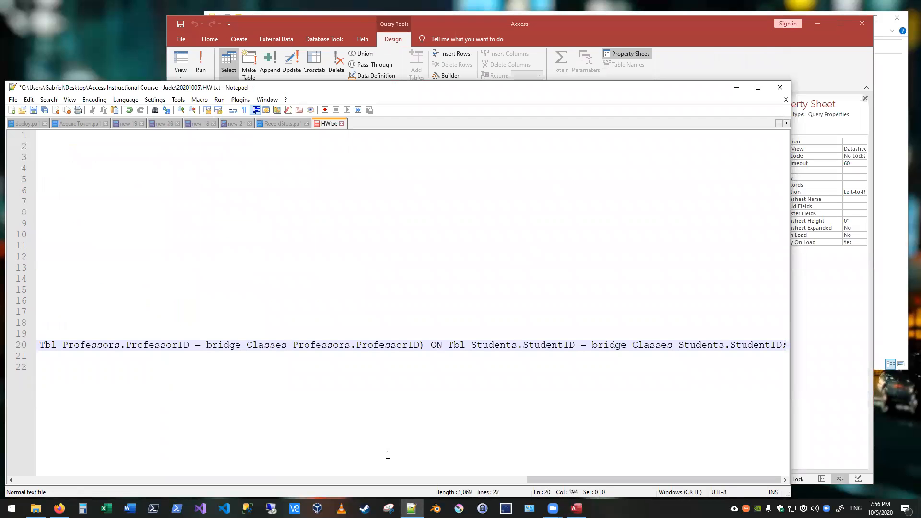
pyautogui.moveTo(602, 480); pyautogui.dragTo(91, 480)
# Break the pasted query's FROM clause so that each INNER JOIN starts on its own line
pyautogui.click(118, 334)
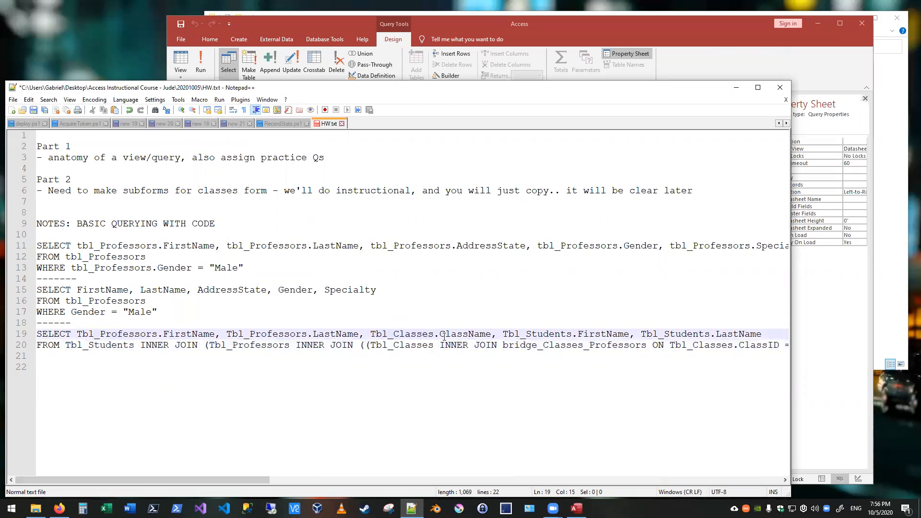
pyautogui.click(143, 345)
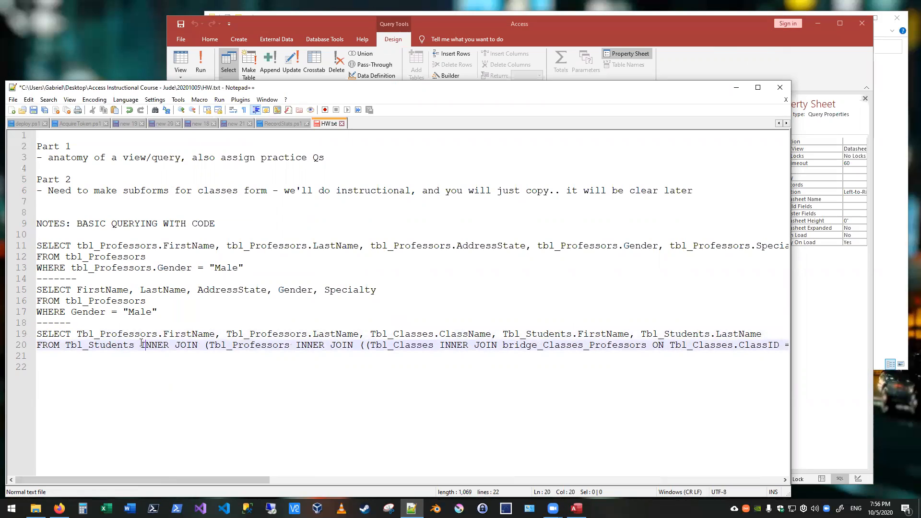
pyautogui.press('Return')
pyautogui.click(193, 356)
pyautogui.press('Return')
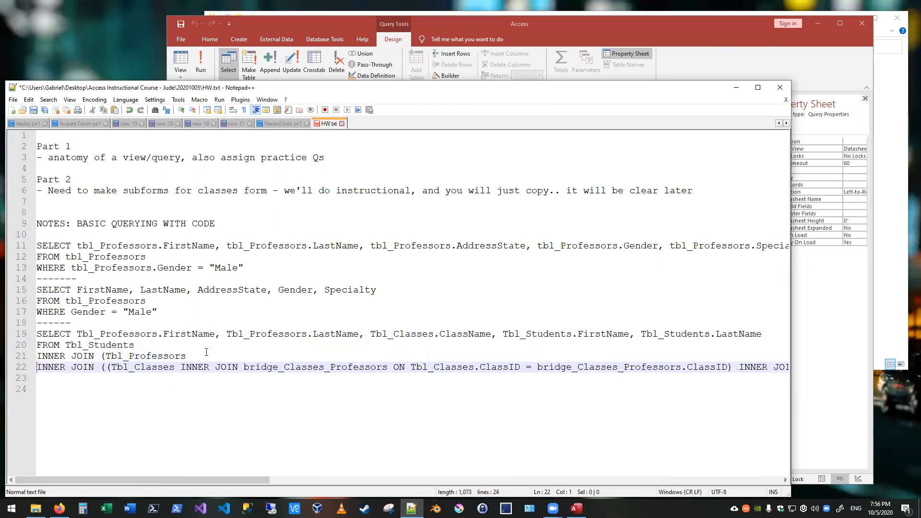
pyautogui.click(181, 367)
pyautogui.press('Return')
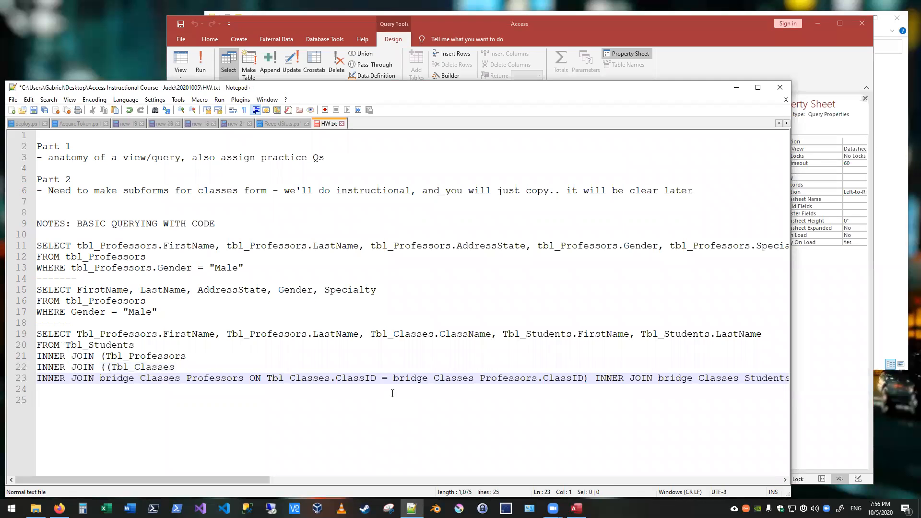
pyautogui.click(593, 377)
pyautogui.press('Return')
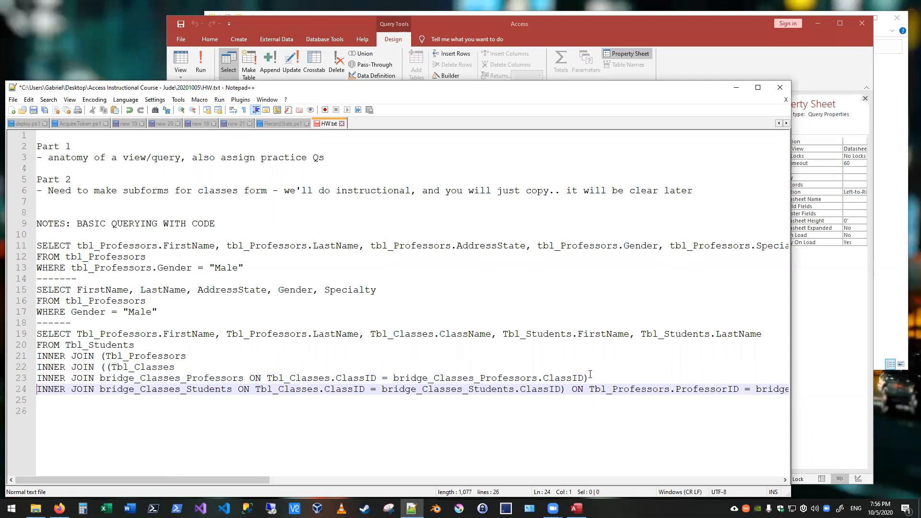
# Insert a blank line between the dashed separator and the pasted SELECT statement
pyautogui.moveTo(220, 479); pyautogui.dragTo(138, 473)
pyautogui.click(167, 321)
pyautogui.press('Return')
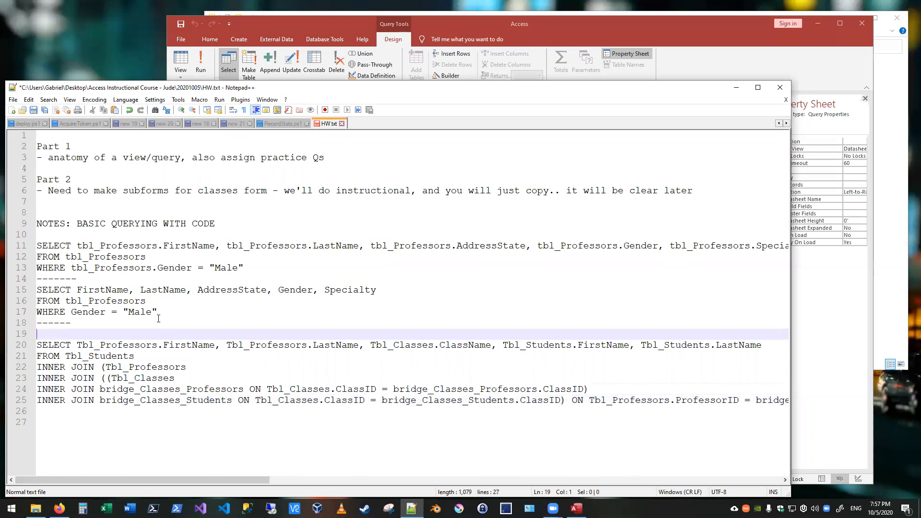
# Save the unsaved male professors query in Access as Qry_MaleTeachersSpecialties
pyautogui.click(461, 39)
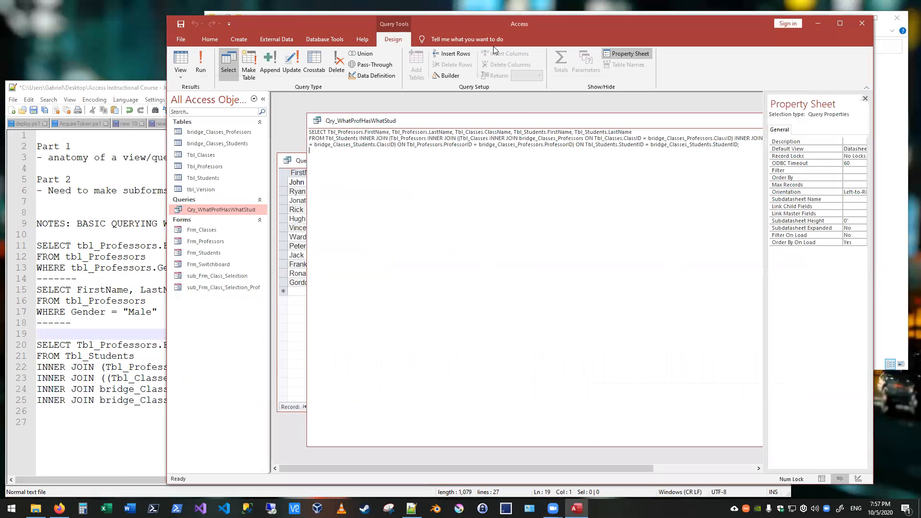
pyautogui.click(291, 163)
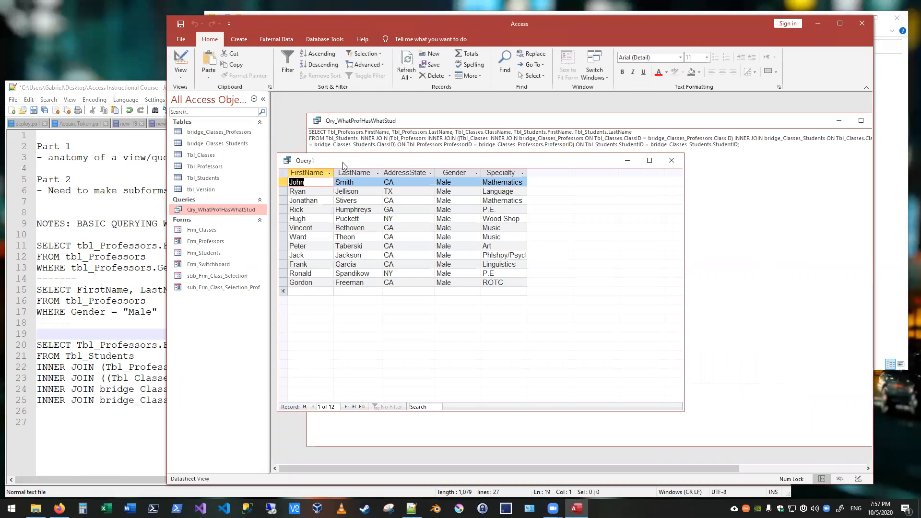
pyautogui.hotkey('ctrl', 's')
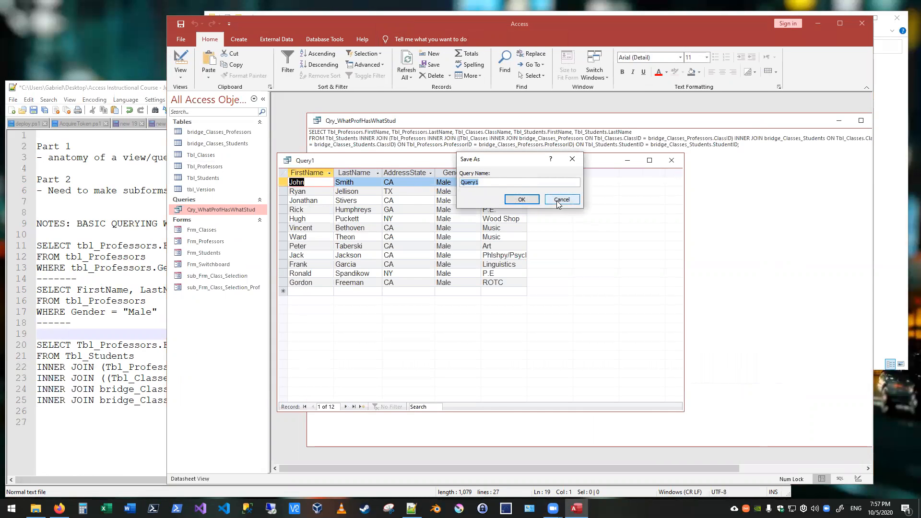
pyautogui.write('Qry_MaleTeachersSpecialties')
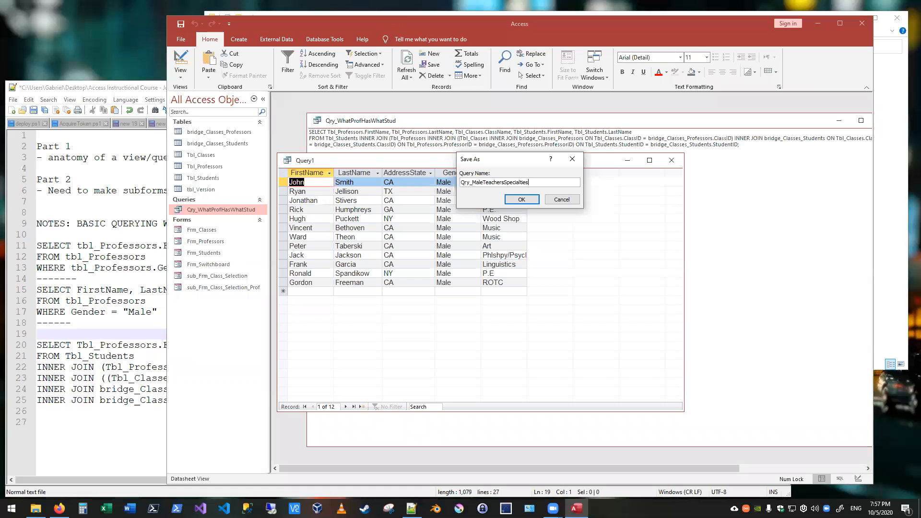
pyautogui.click(523, 200)
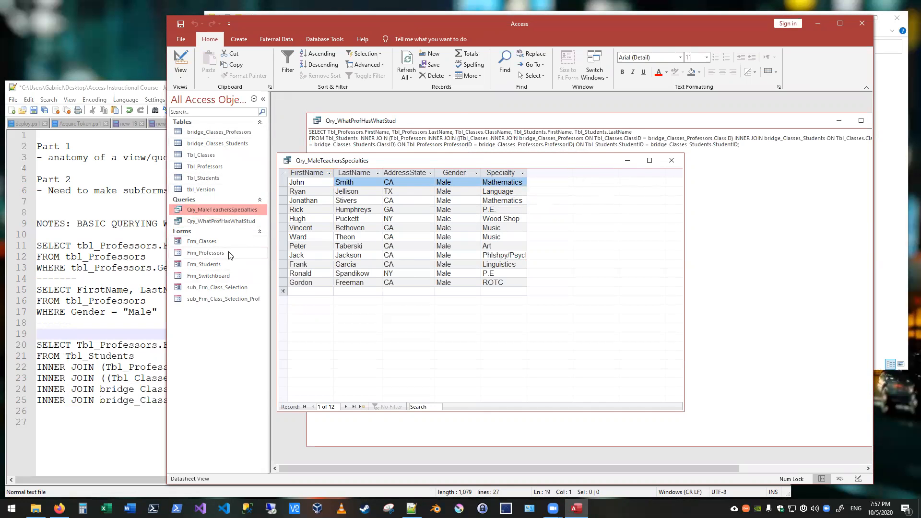
# Open Frm_Professors to view its last-name lookup list, close the form, and locate both saved queries among the database objects
pyautogui.doubleClick(211, 253)
pyautogui.click(572, 116)
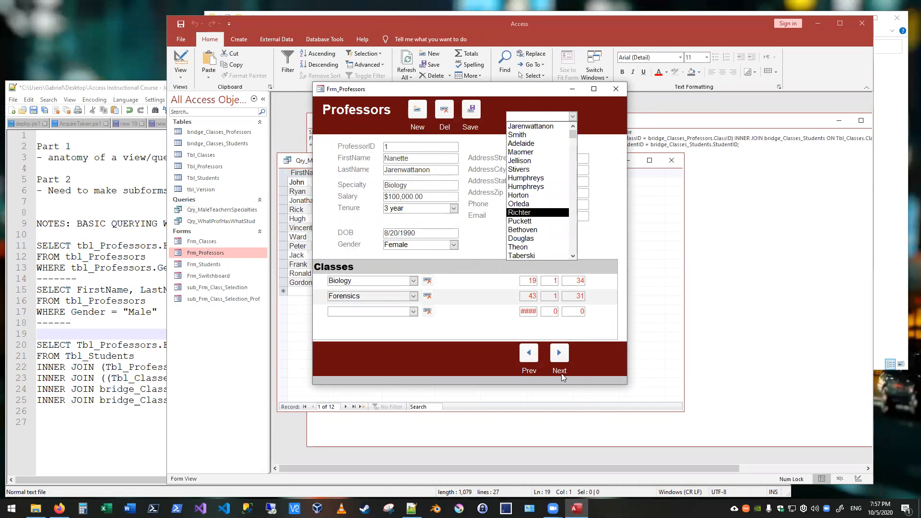
pyautogui.click(617, 89)
pyautogui.click(208, 221)
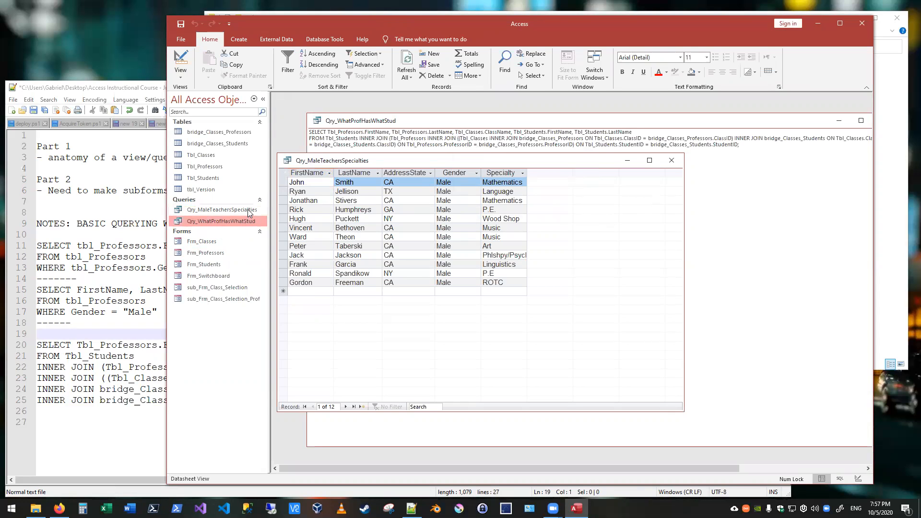
pyautogui.click(234, 209)
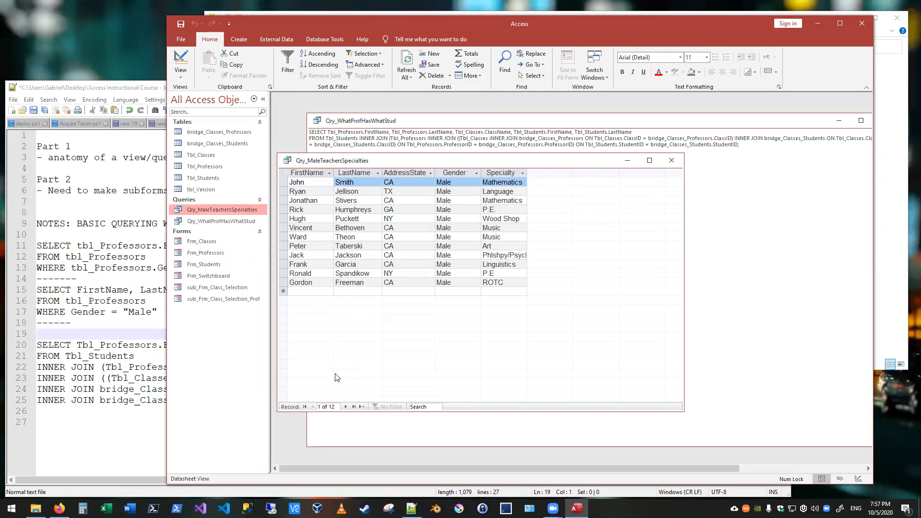
# Close the Qry_MaleTeachersSpecialties datasheet and shrink the Qry_WhatProfHasWhatStud SQL window to fit the workspace
pyautogui.click(671, 160)
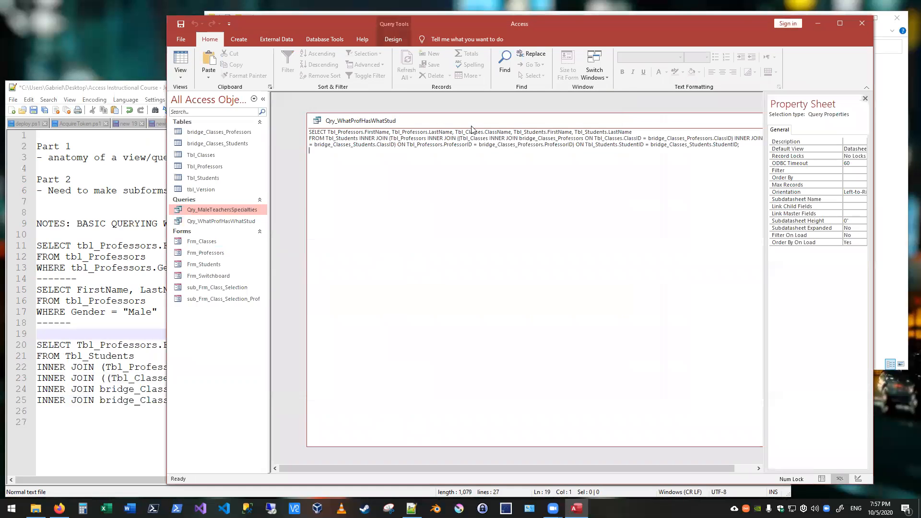
pyautogui.moveTo(457, 126); pyautogui.dragTo(430, 132)
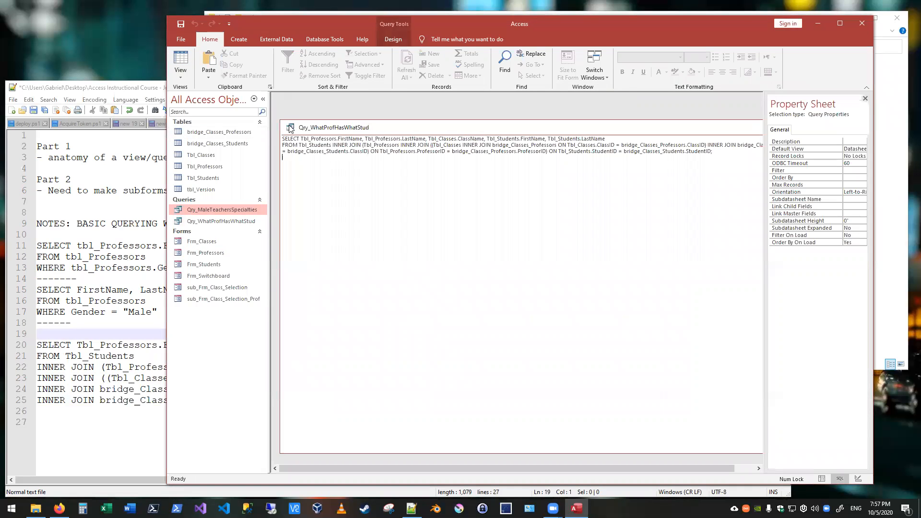
pyautogui.moveTo(279, 118); pyautogui.dragTo(382, 196)
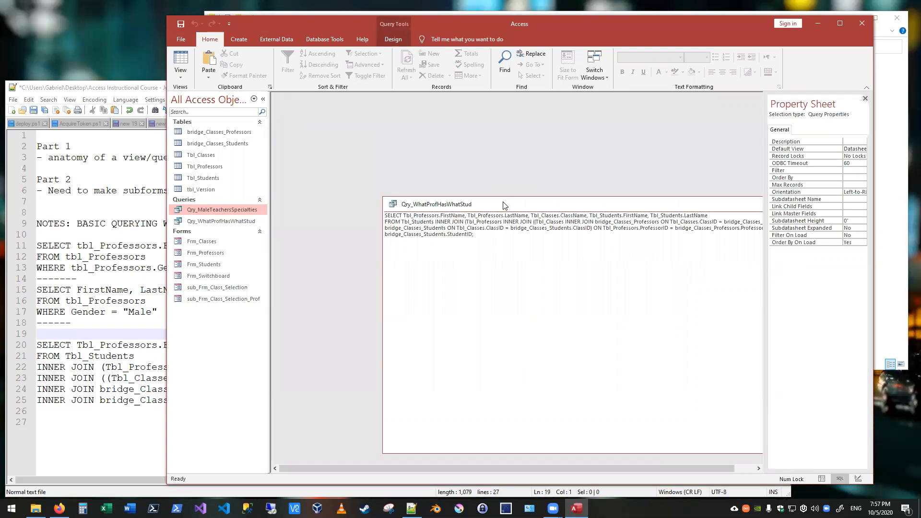
pyautogui.moveTo(453, 205); pyautogui.dragTo(350, 117)
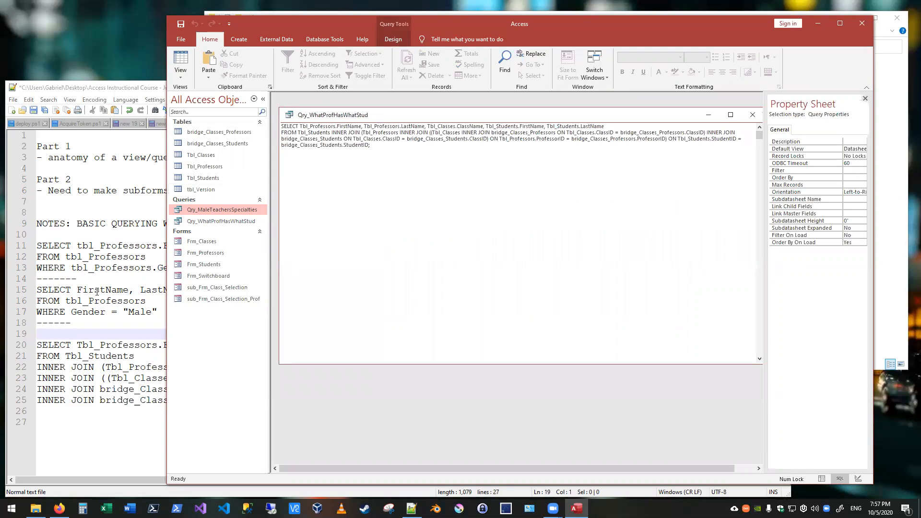
# Review the simplified male professors query in HW.txt, including its selected fields and the Gender condition
pyautogui.click(93, 291)
pyautogui.moveTo(162, 314); pyautogui.dragTo(33, 298)
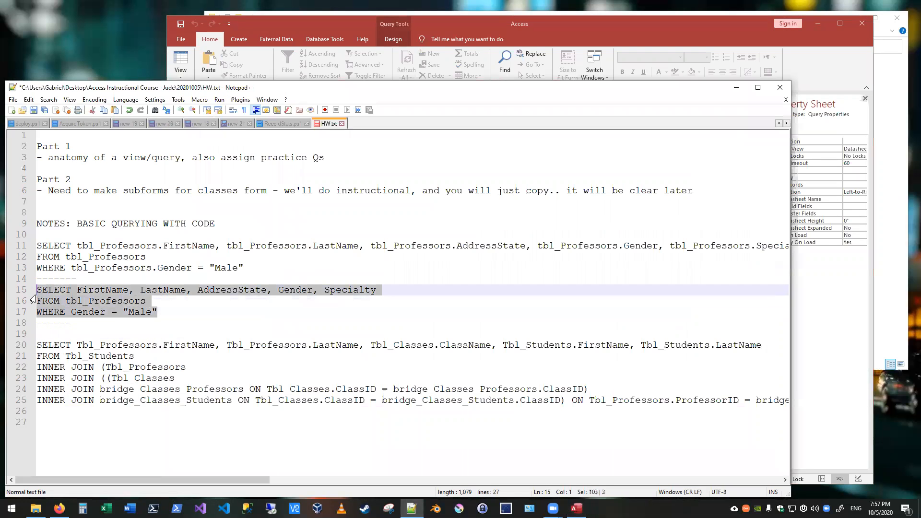
pyautogui.click(169, 311)
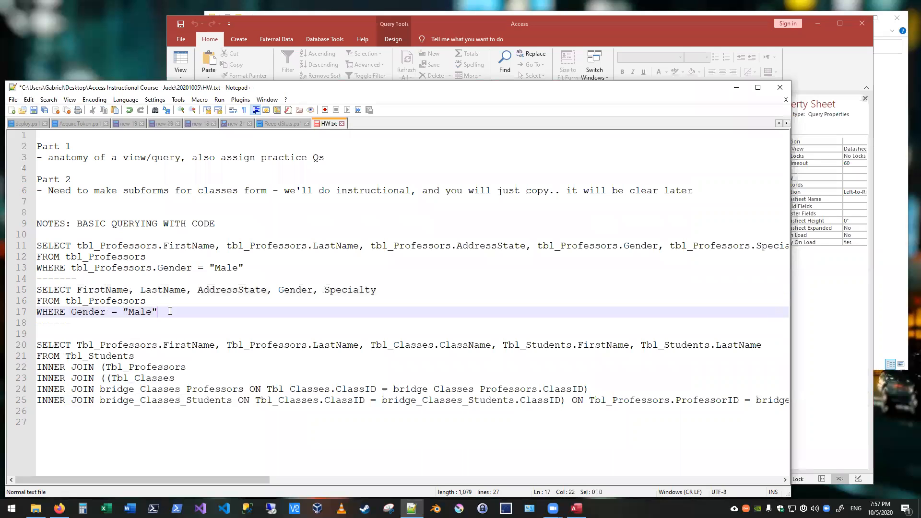
pyautogui.doubleClick(330, 290)
pyautogui.doubleClick(138, 312)
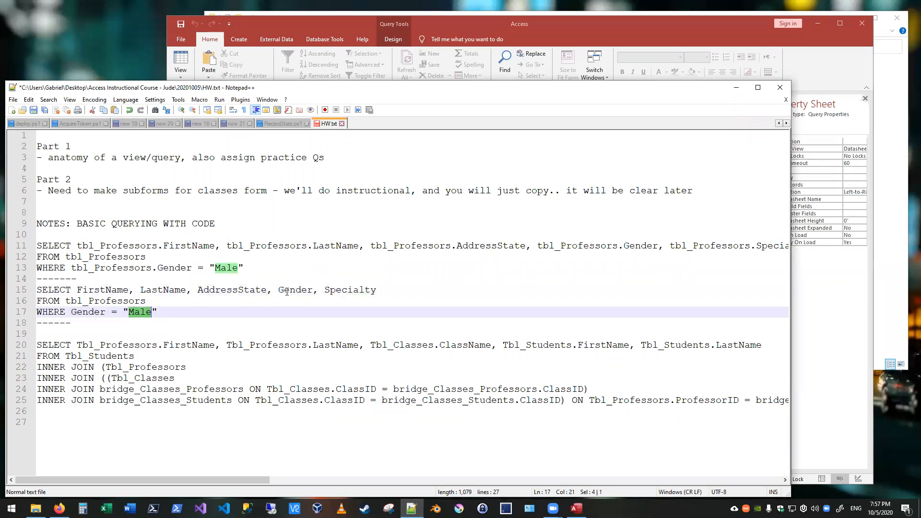
pyautogui.doubleClick(357, 289)
# Return to Access, close the SQL of Qry_WhatProfHasWhatStud and reopen that query in Design View
pyautogui.hotkey('alt', 'Tab')
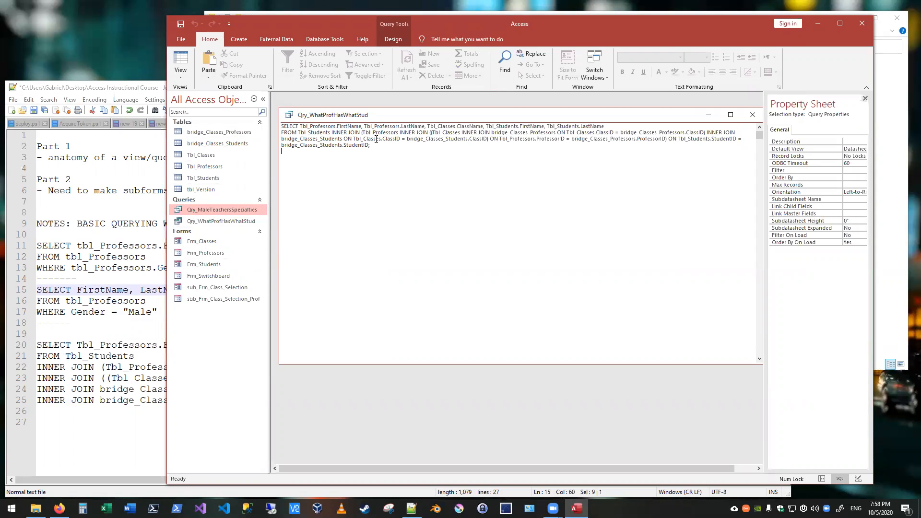
pyautogui.click(752, 115)
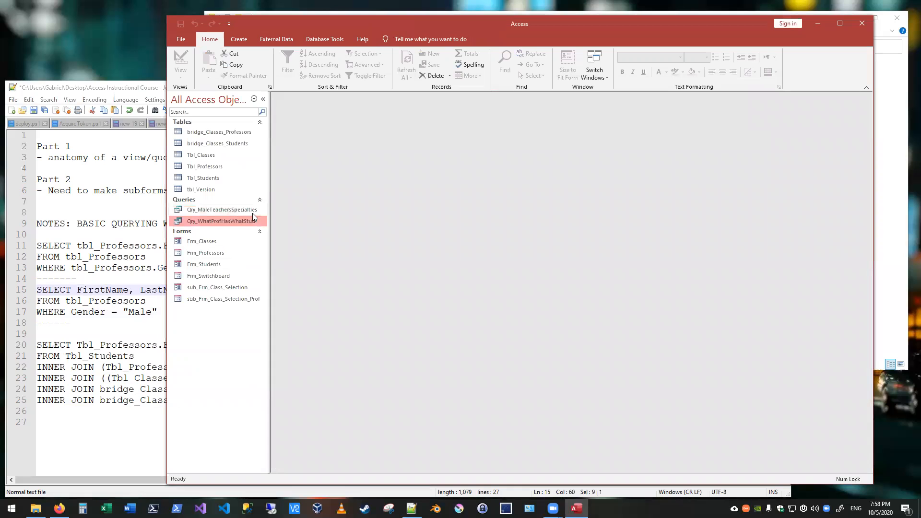
pyautogui.rightClick(240, 220)
pyautogui.click(279, 237)
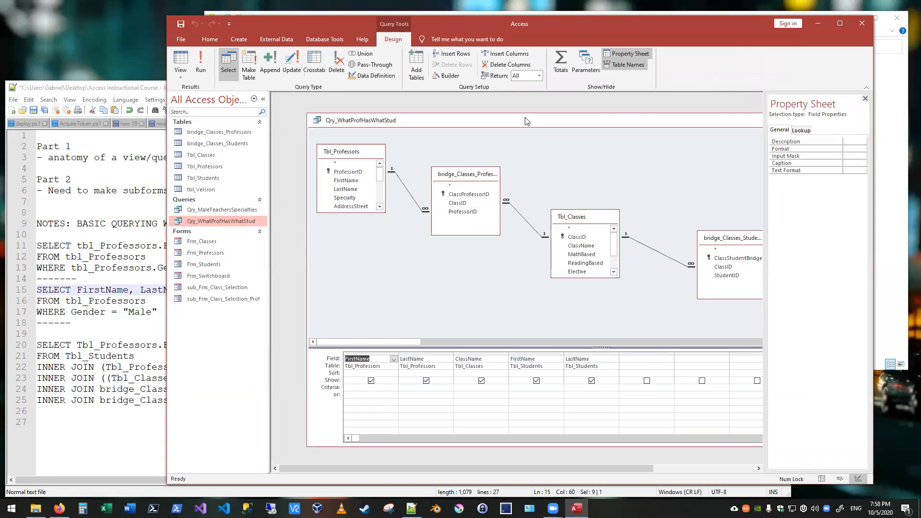
# Widen the Access window and narrow the object list and property sheet to give the query diagram more room
pyautogui.moveTo(527, 121); pyautogui.dragTo(415, 123)
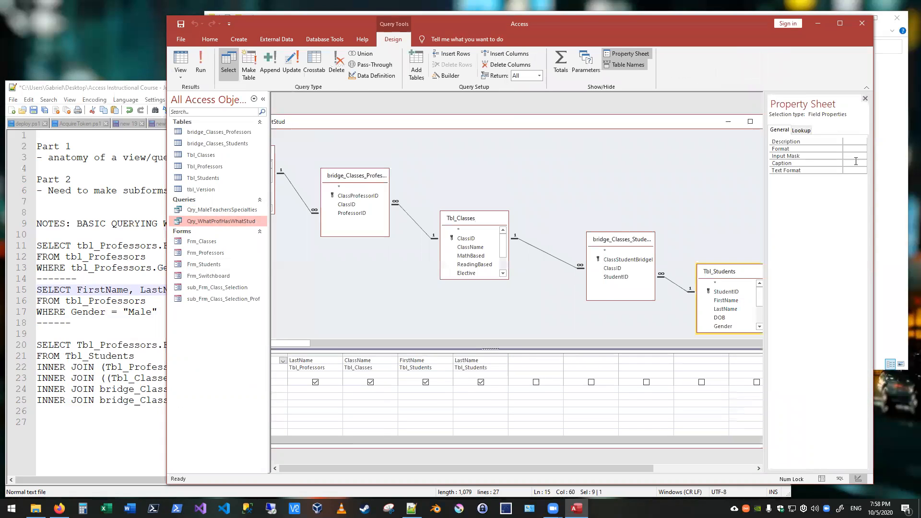
pyautogui.moveTo(872, 486); pyautogui.dragTo(910, 485)
pyautogui.moveTo(671, 469); pyautogui.dragTo(627, 471)
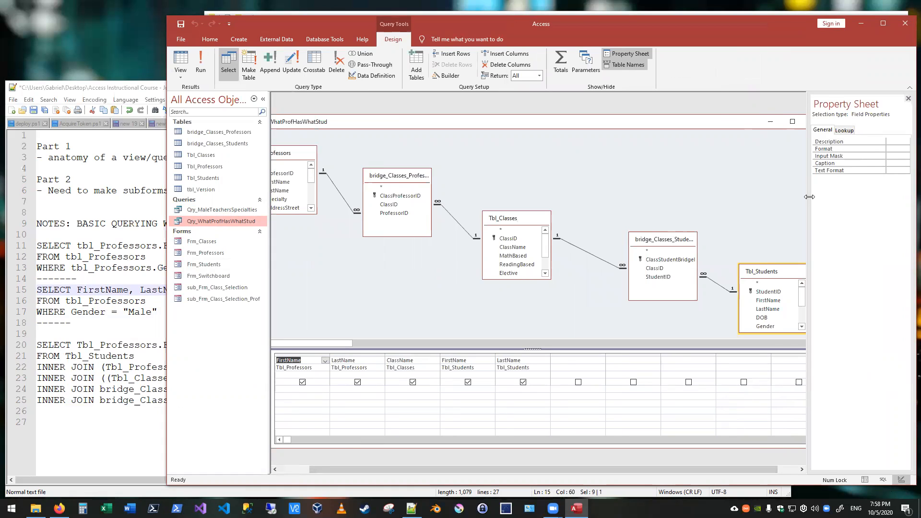
pyautogui.moveTo(811, 203); pyautogui.dragTo(833, 203)
pyautogui.moveTo(273, 224); pyautogui.dragTo(250, 221)
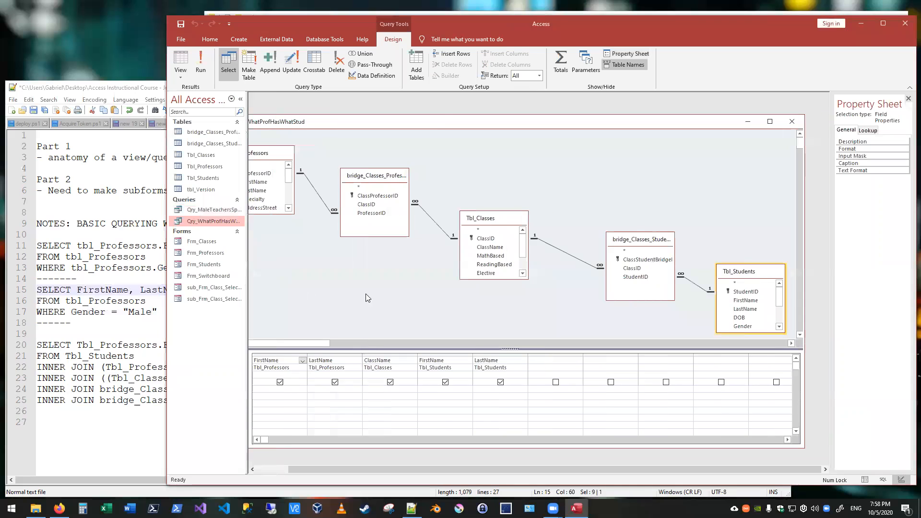
# Move and resize the Qry_WhatProfHasWhatStud design window so the diagram from Tbl_Professors onward and the full field grid fit
pyautogui.moveTo(452, 124); pyautogui.dragTo(477, 126)
pyautogui.moveTo(274, 127); pyautogui.dragTo(312, 131)
pyautogui.moveTo(370, 137); pyautogui.dragTo(332, 125)
pyautogui.moveTo(468, 354); pyautogui.dragTo(458, 351)
pyautogui.moveTo(353, 346)
pyautogui.mouseDown()
pyautogui.moveTo(424, 346)
pyautogui.moveTo(340, 347)
pyautogui.mouseUp()
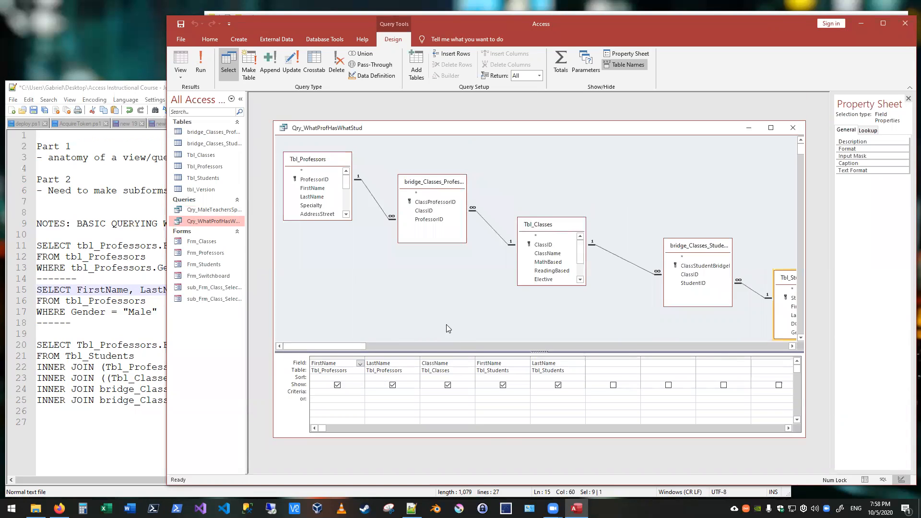
pyautogui.click(505, 429)
pyautogui.click(521, 429)
pyautogui.click(521, 429)
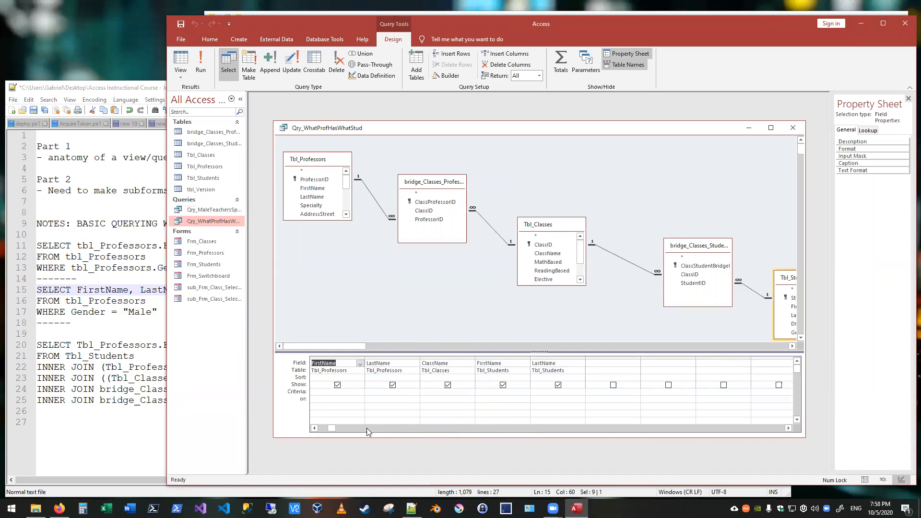
# Review the pasted multi-table join query in HW.txt, from its SELECT line through the INNER JOIN lines
pyautogui.click(65, 382)
pyautogui.moveTo(641, 400); pyautogui.dragTo(19, 349)
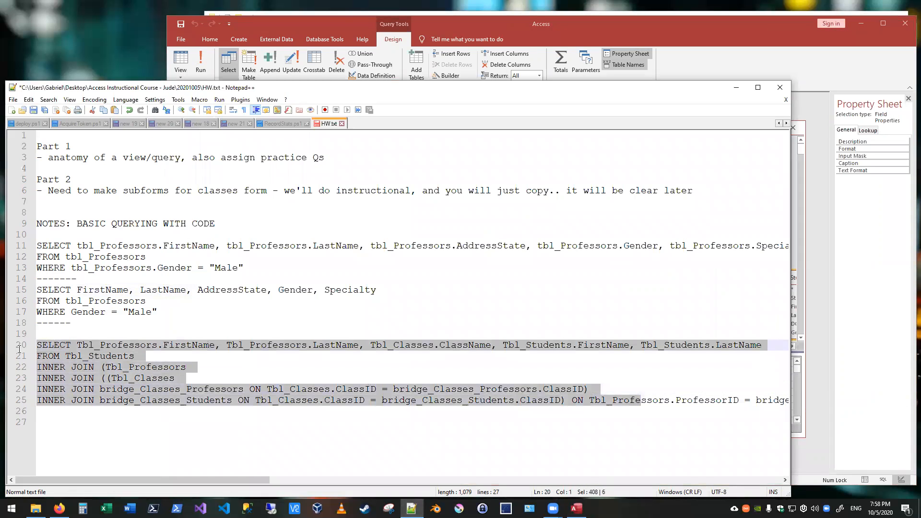
pyautogui.click(184, 379)
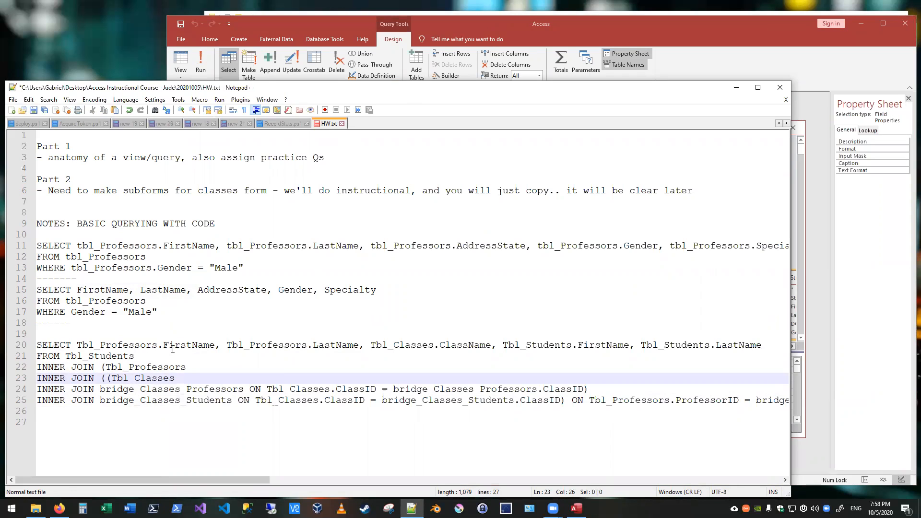
pyautogui.click(387, 350)
pyautogui.click(441, 389)
pyautogui.click(531, 423)
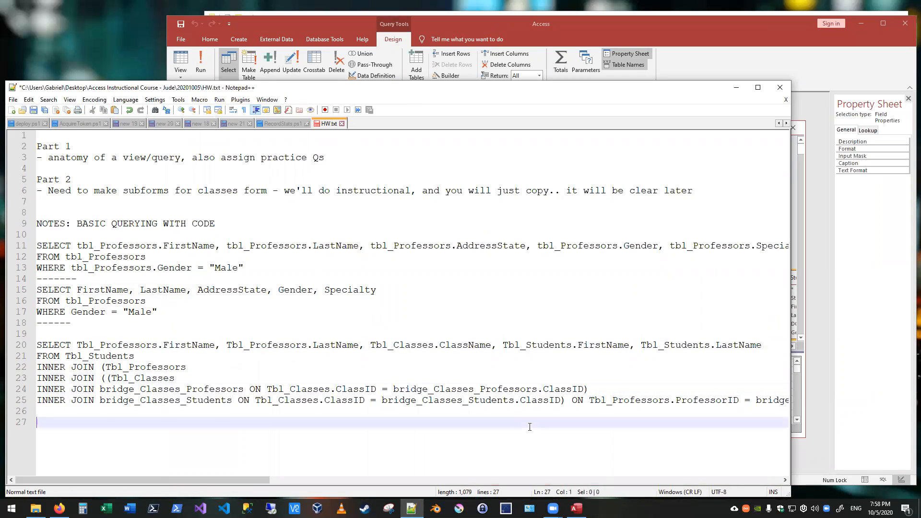
# Arrange Access above the HW.txt window with the query design maximized, so the table diagram and the join SQL show together
pyautogui.click(479, 22)
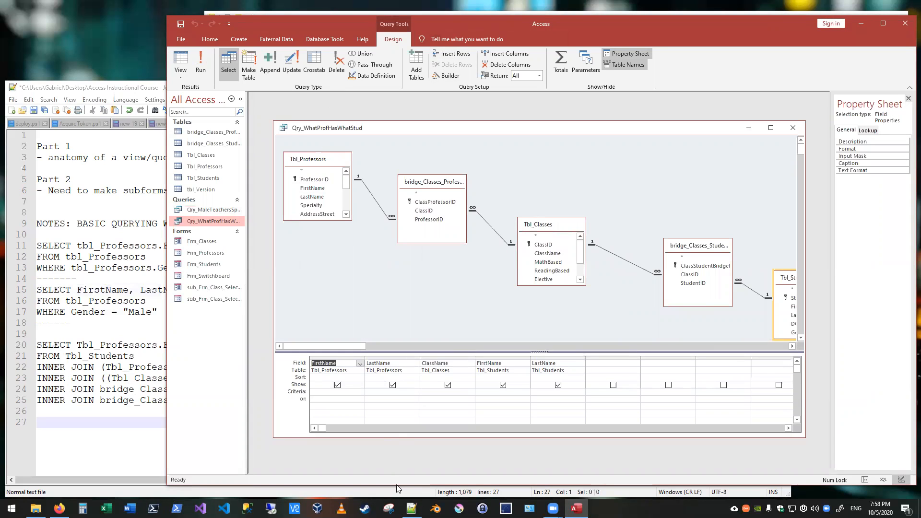
pyautogui.moveTo(398, 486); pyautogui.dragTo(403, 370)
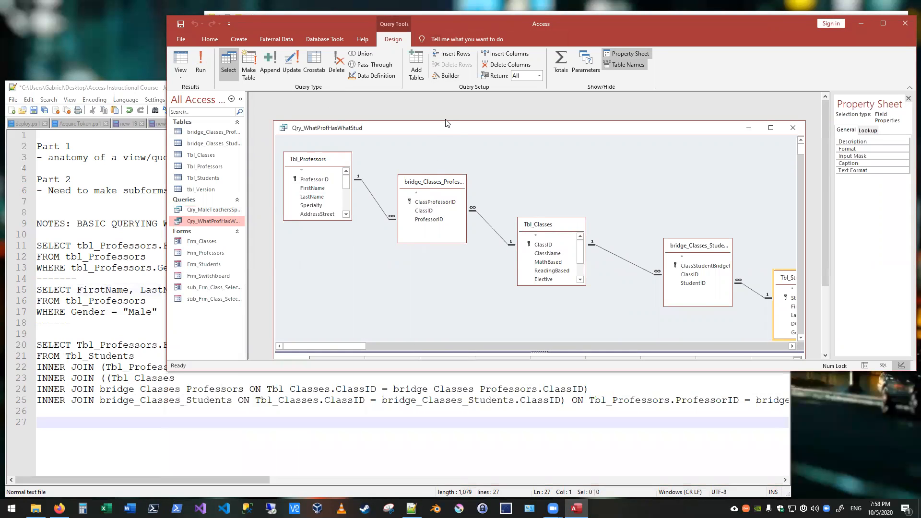
pyautogui.doubleClick(456, 128)
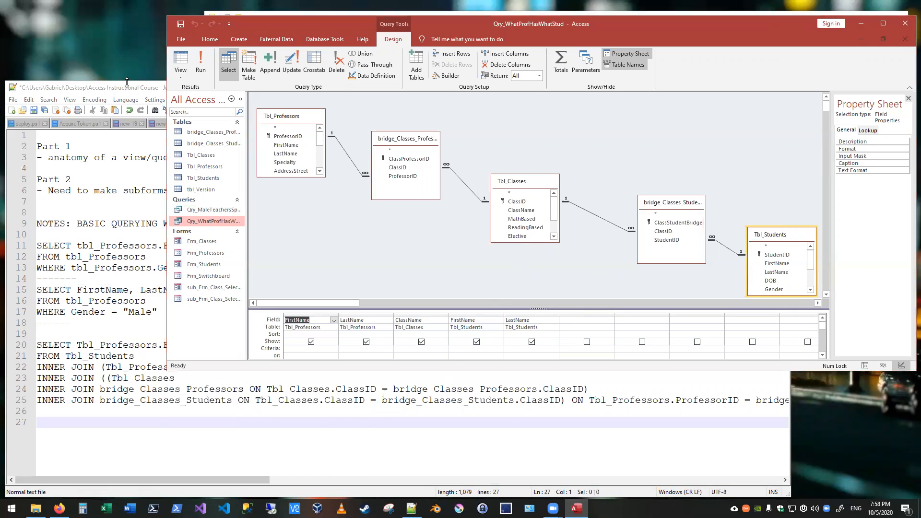
pyautogui.moveTo(127, 82); pyautogui.dragTo(129, 139)
pyautogui.click(255, 22)
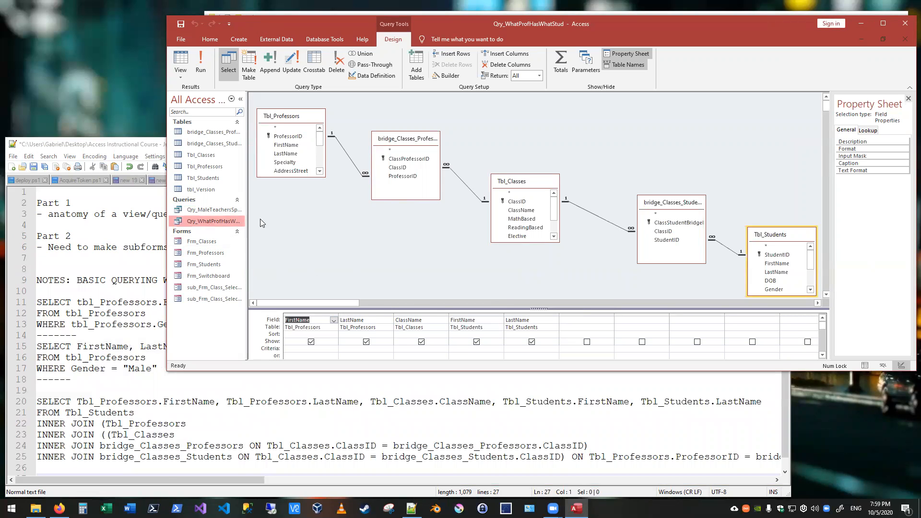
pyautogui.moveTo(246, 204); pyautogui.dragTo(269, 206)
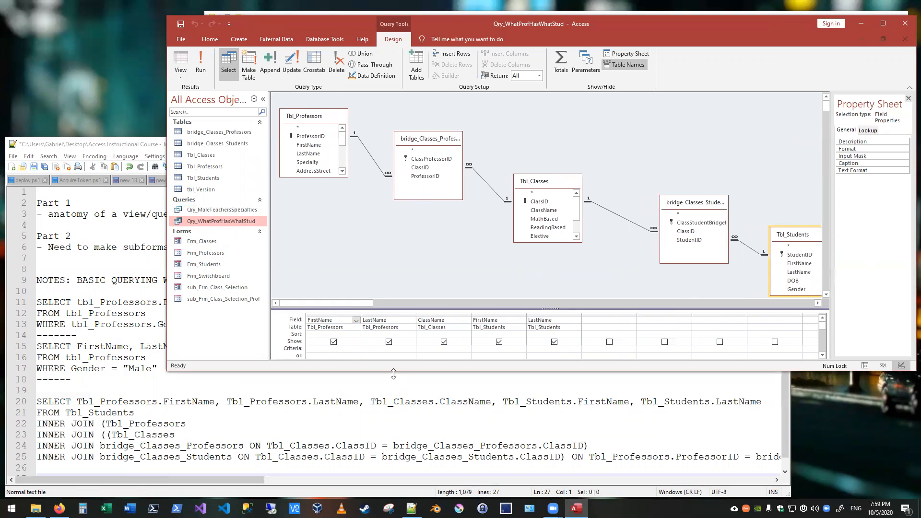
pyautogui.moveTo(393, 374); pyautogui.dragTo(394, 389)
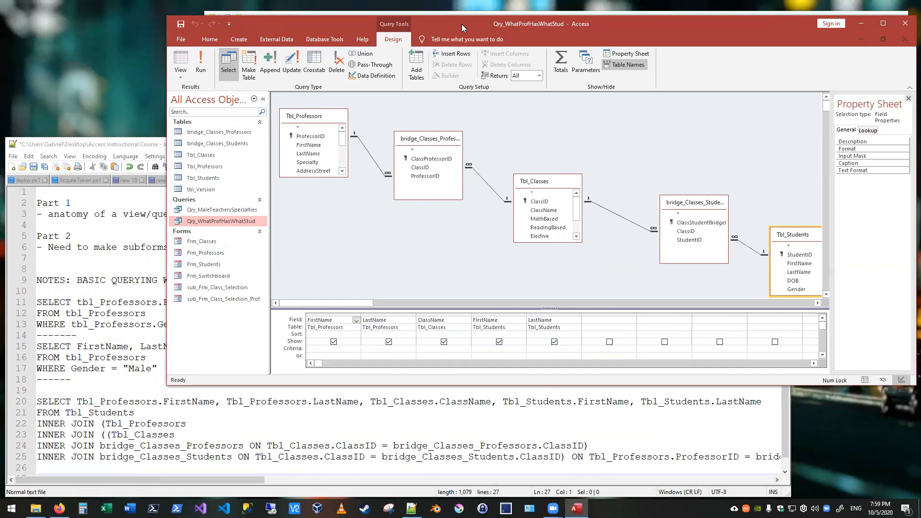
pyautogui.moveTo(480, 18); pyautogui.dragTo(356, 21)
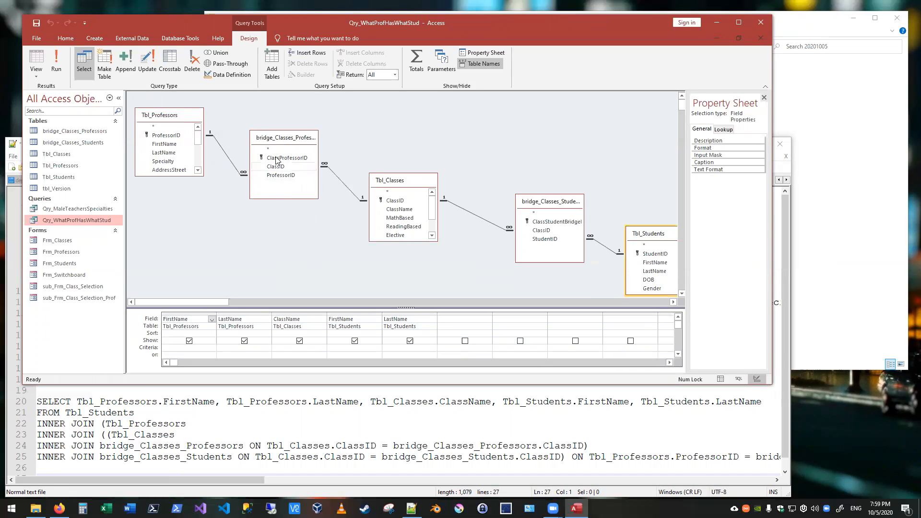
# Move bridge_Classes_Professors, Tbl_Classes, bridge_Classes_Students and Tbl_Students closer together so the whole join chain fits in the query diagram
pyautogui.click(272, 137)
pyautogui.moveTo(272, 137); pyautogui.dragTo(260, 135)
pyautogui.click(394, 181)
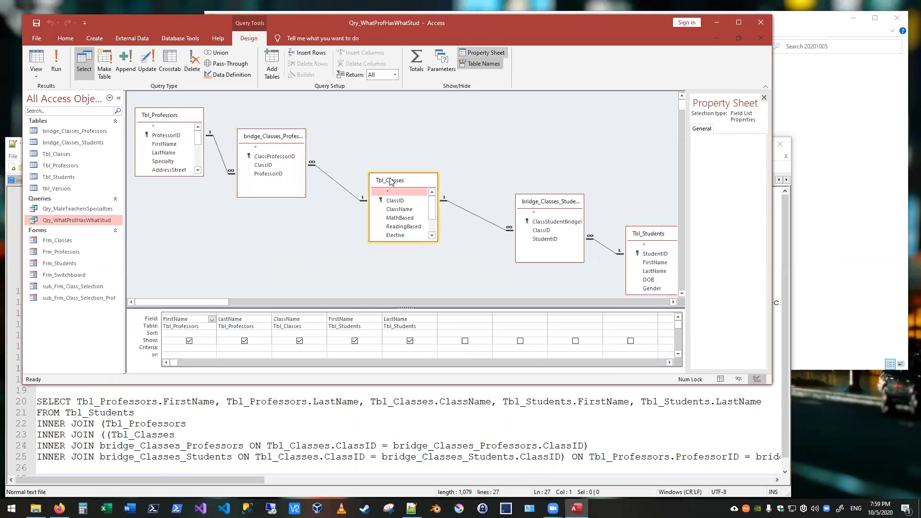
pyautogui.moveTo(394, 181); pyautogui.dragTo(366, 174)
pyautogui.click(545, 208)
pyautogui.moveTo(544, 208); pyautogui.dragTo(483, 199)
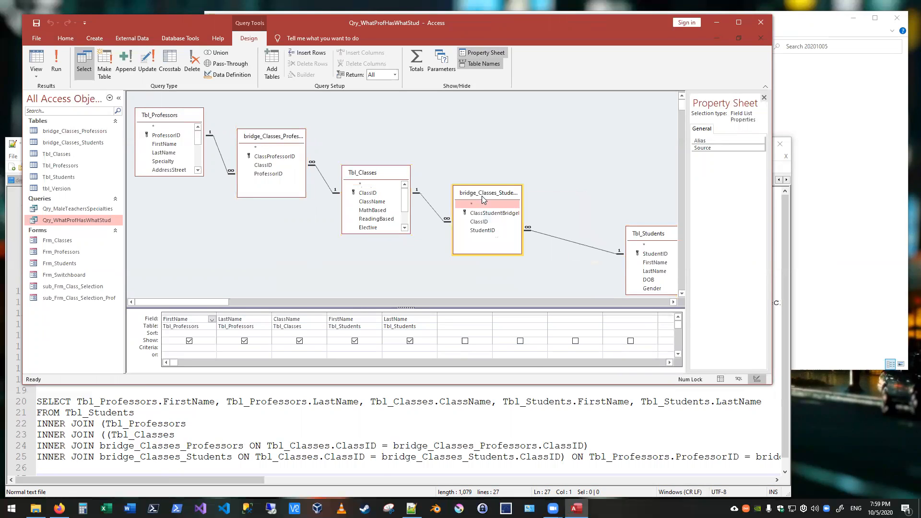
pyautogui.click(642, 235)
pyautogui.moveTo(643, 235); pyautogui.dragTo(572, 230)
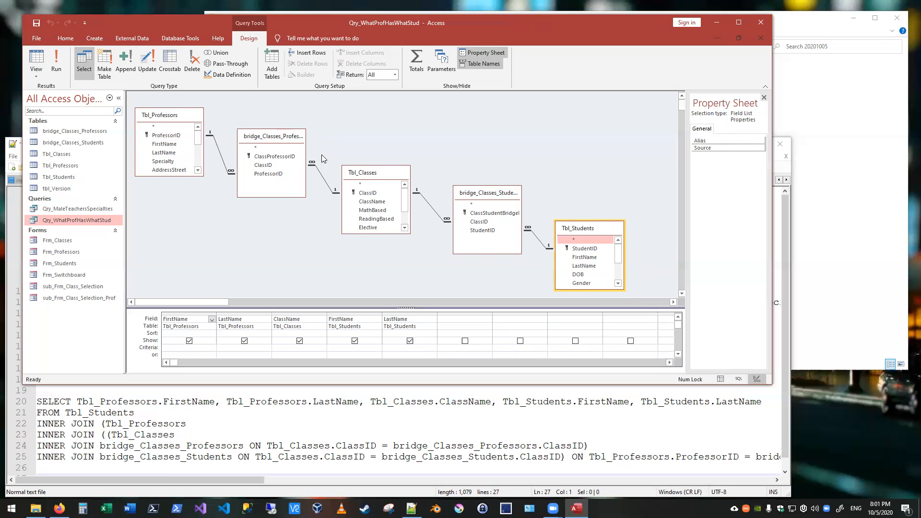
# Shorten the bridge_Classes_Professors box slightly in the query diagram
pyautogui.click(311, 165)
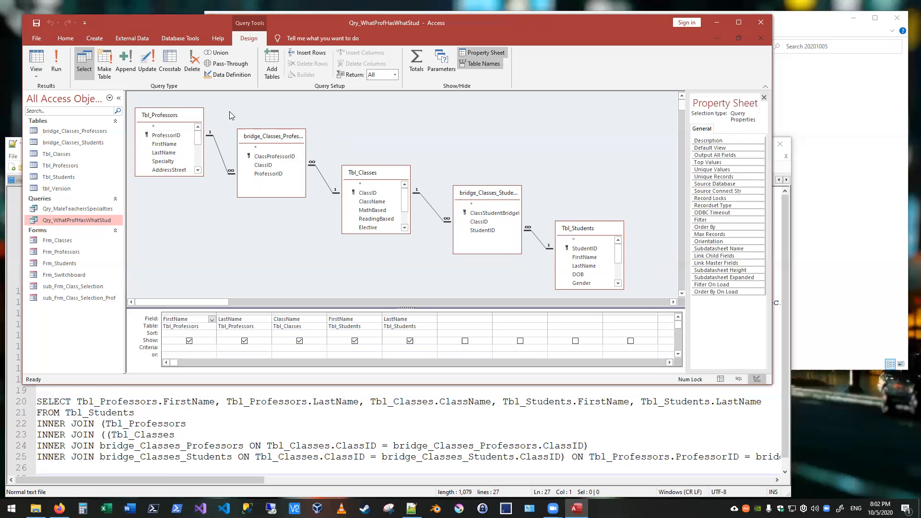
pyautogui.click(278, 138)
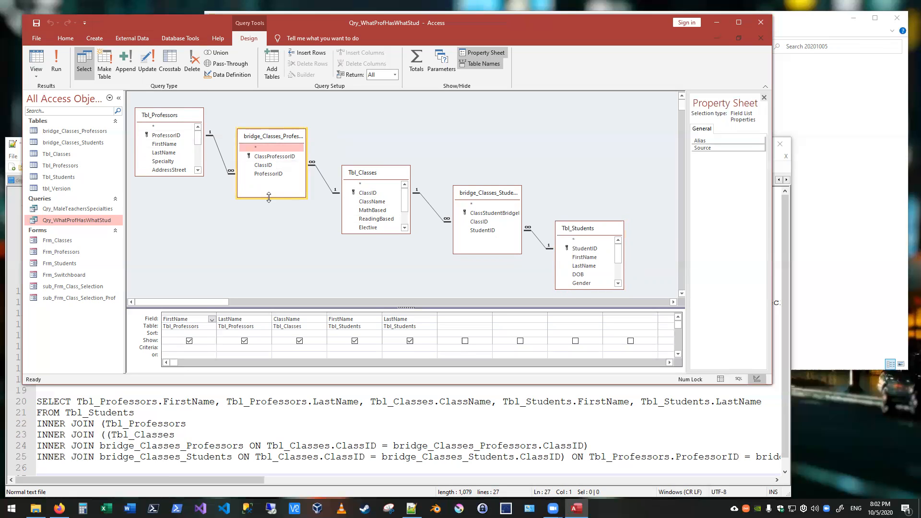
pyautogui.moveTo(269, 197); pyautogui.dragTo(269, 192)
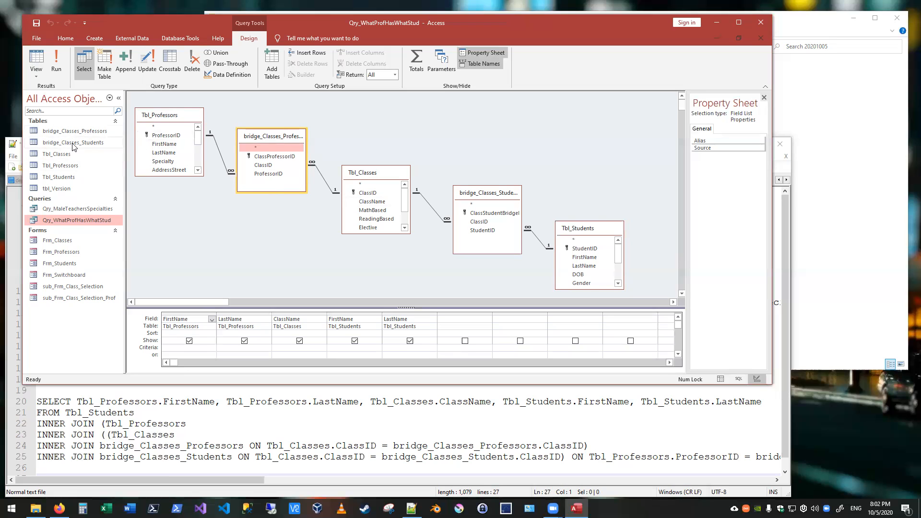
# Open the bridge_Classes_Professors table in Design View, check its ProfessorID and ClassID field properties, and close the table
pyautogui.click(87, 134)
pyautogui.doubleClick(87, 133)
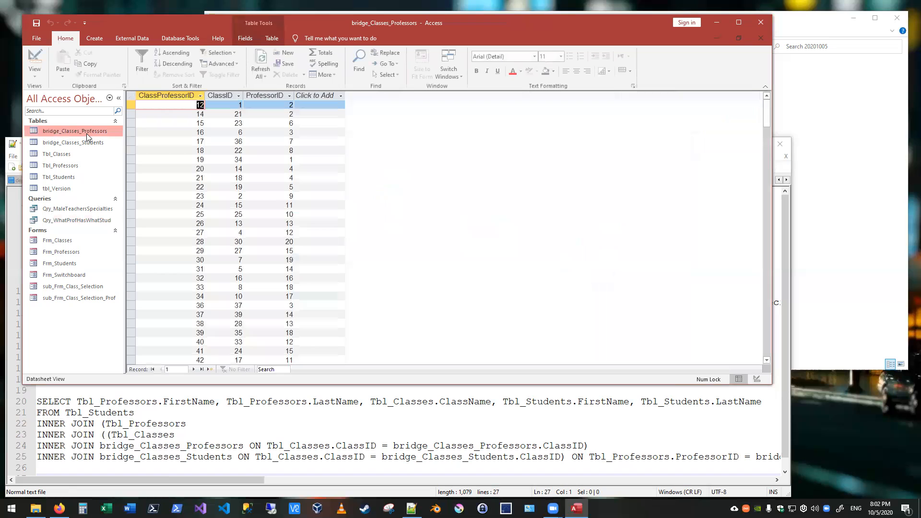
pyautogui.click(40, 71)
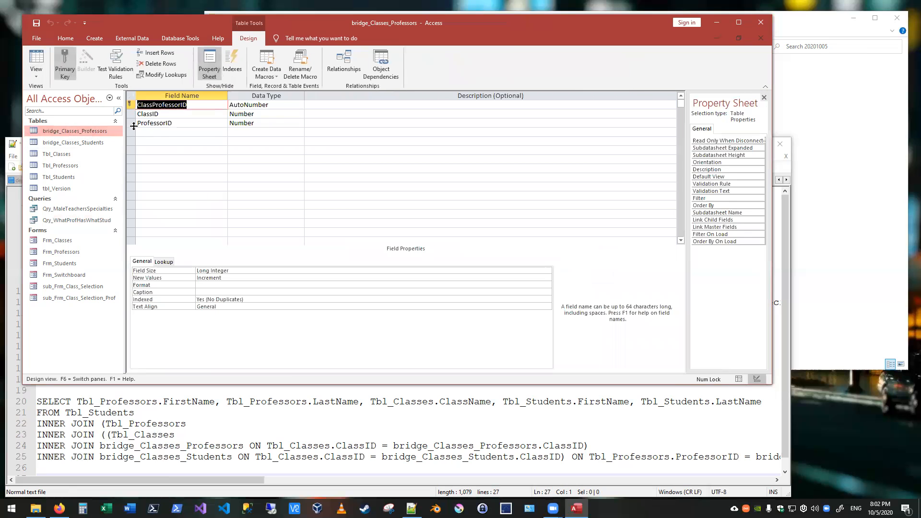
pyautogui.click(171, 123)
pyautogui.click(171, 116)
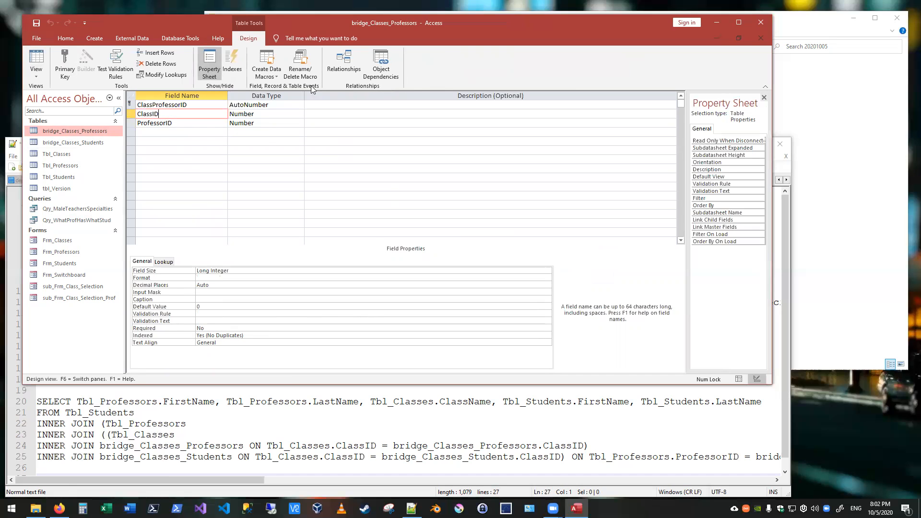
pyautogui.click(739, 38)
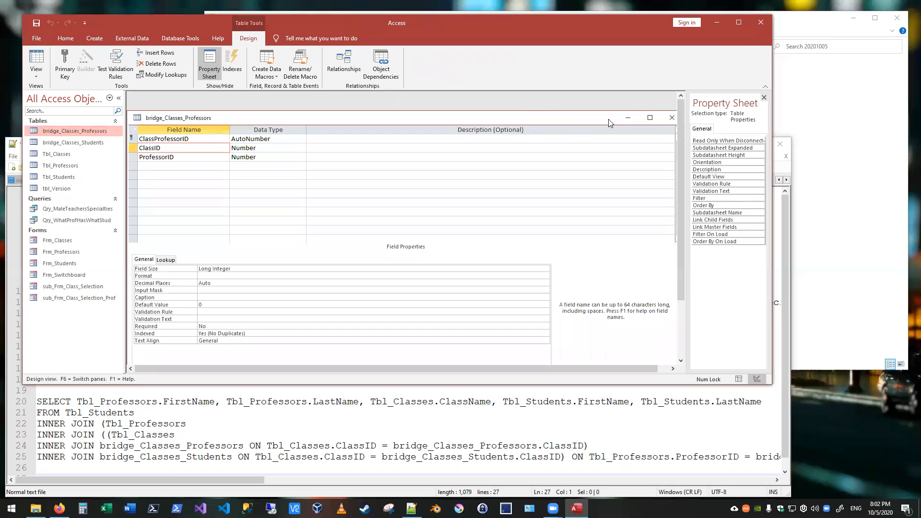
pyautogui.click(672, 118)
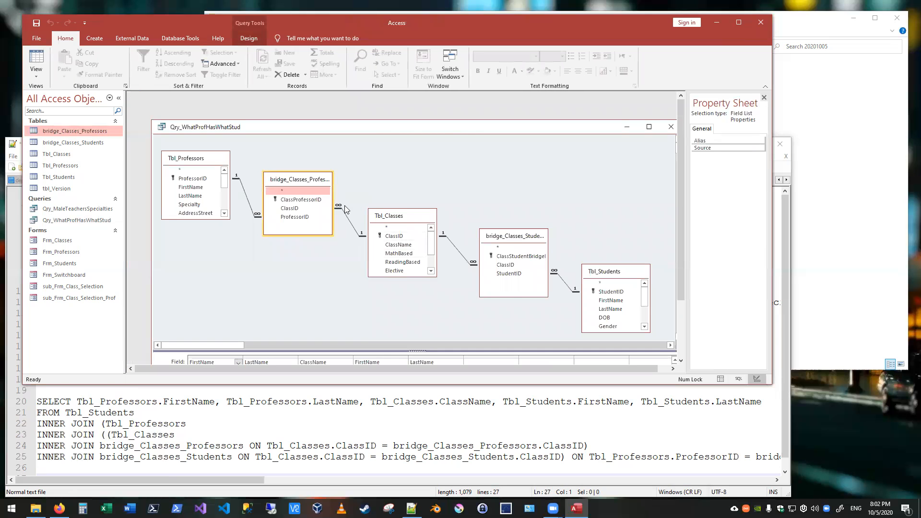
# Open the database Relationships and inspect the Tbl_Classes to bridge_Classes_Professors relationship, including its join properties, without changing anything
pyautogui.click(179, 37)
pyautogui.click(139, 64)
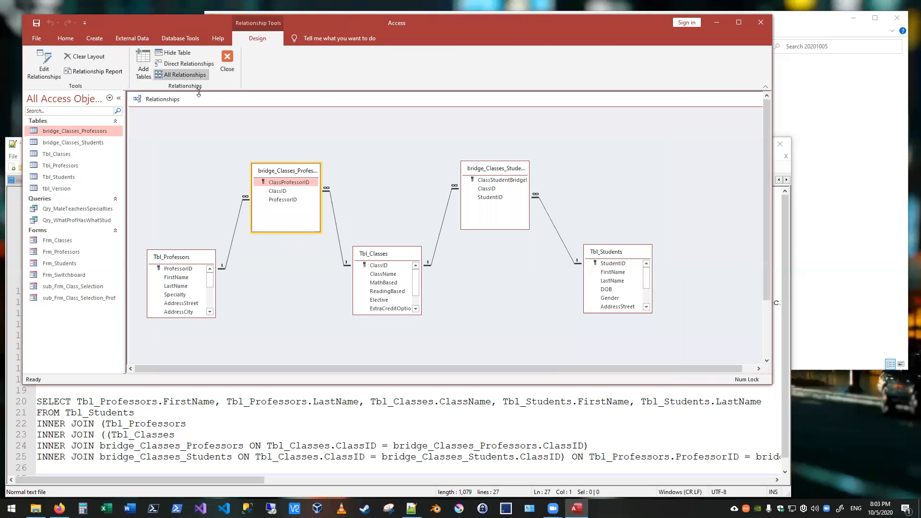
pyautogui.doubleClick(331, 207)
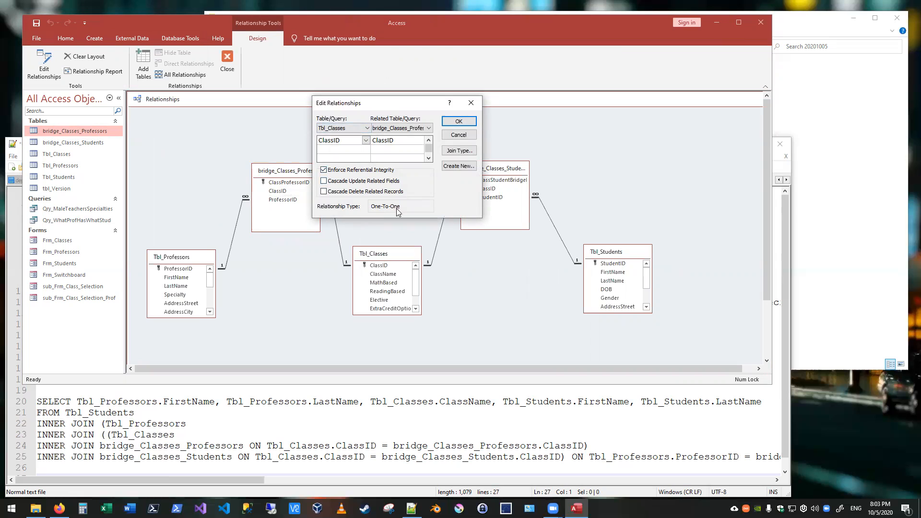
pyautogui.click(450, 152)
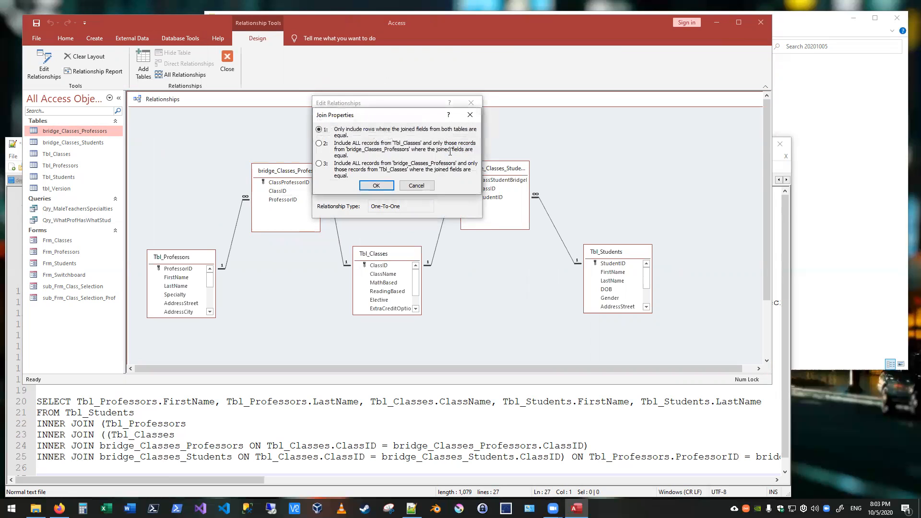
pyautogui.click(416, 186)
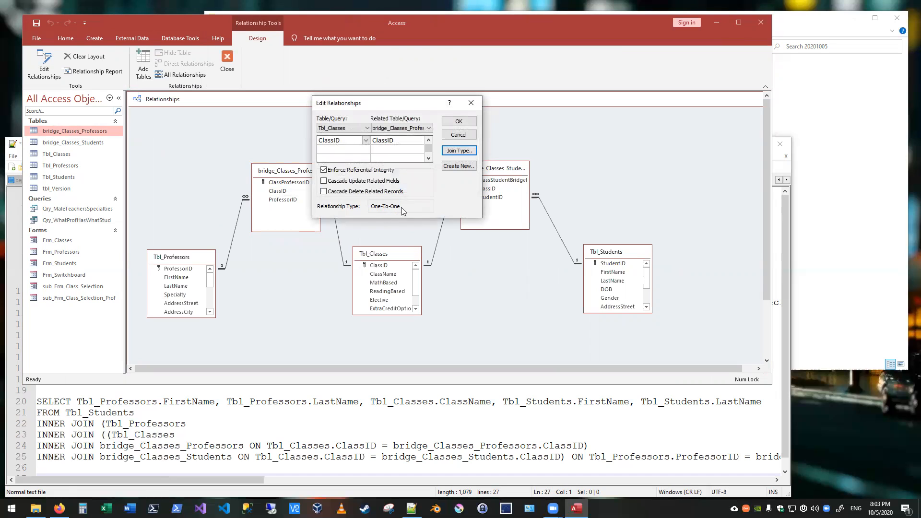
pyautogui.click(458, 134)
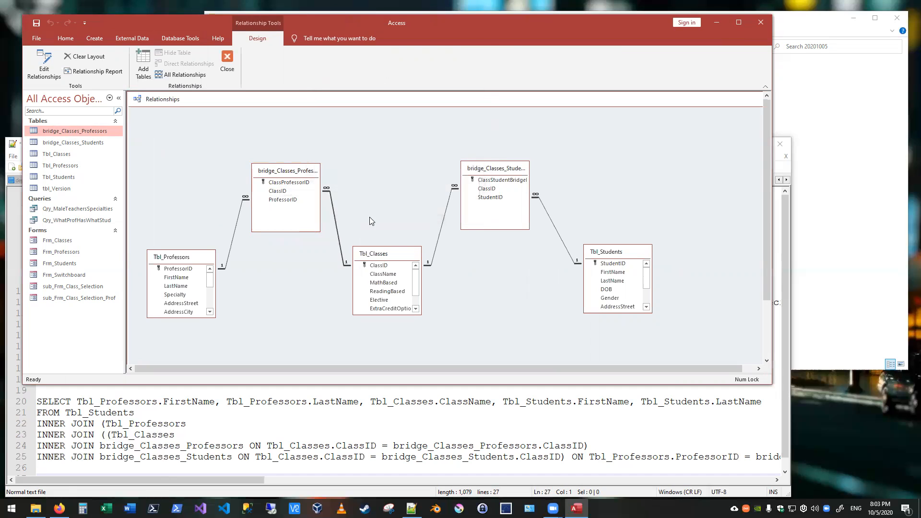
# Check which options the line between bridge_Classes_Professors and Tbl_Classes offers, and look at its relationship settings again
pyautogui.rightClick(329, 192)
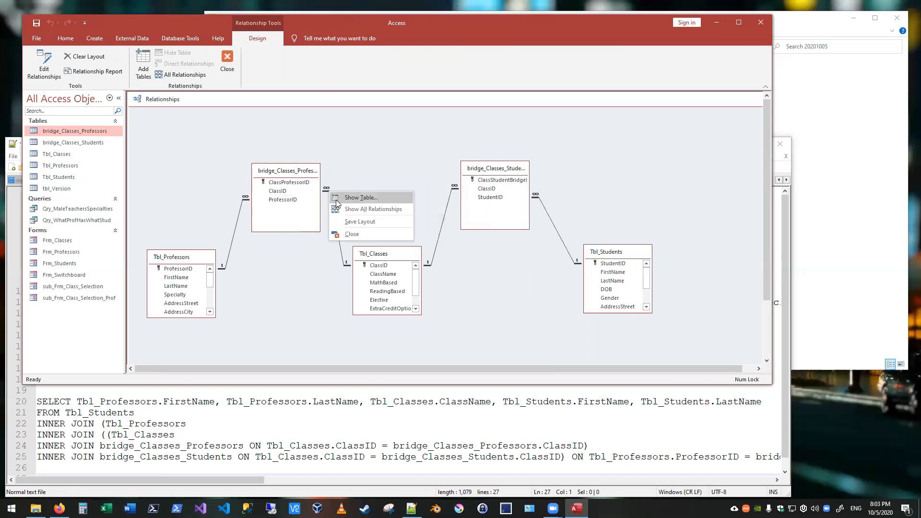
pyautogui.click(344, 264)
pyautogui.rightClick(345, 262)
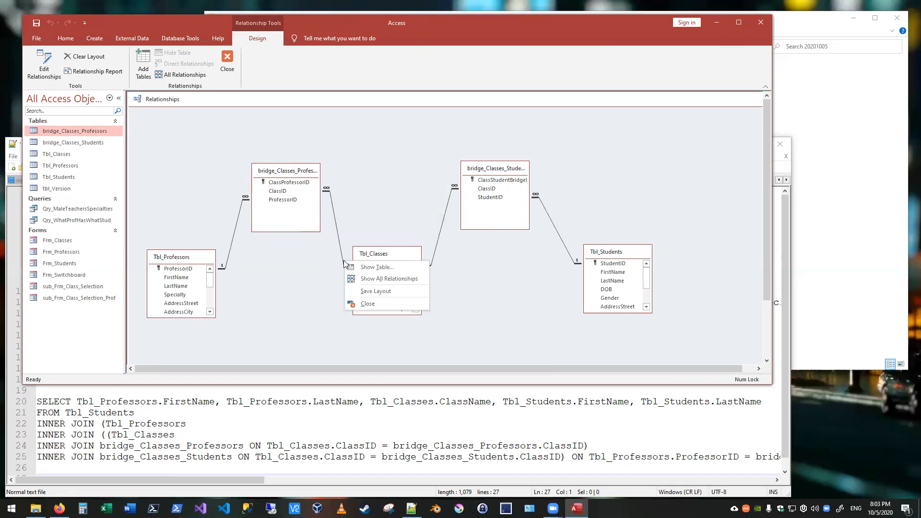
pyautogui.click(336, 222)
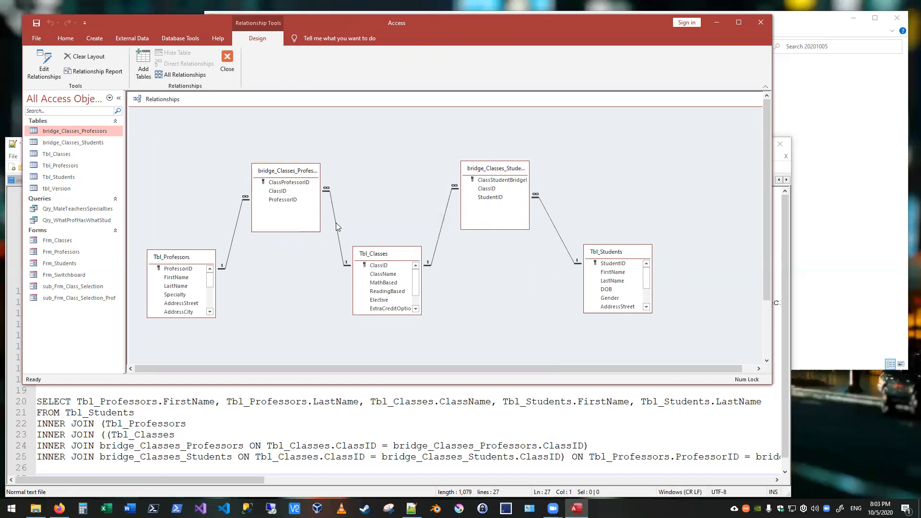
pyautogui.doubleClick(332, 200)
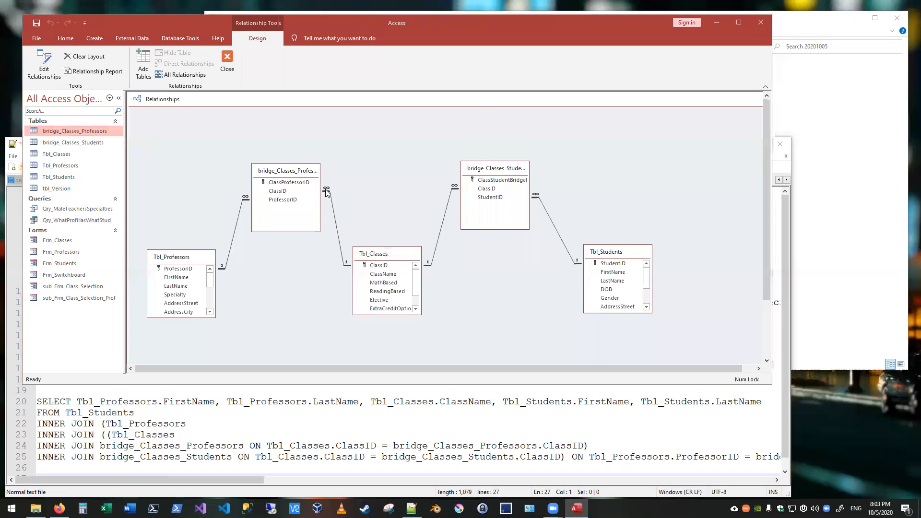
pyautogui.click(458, 135)
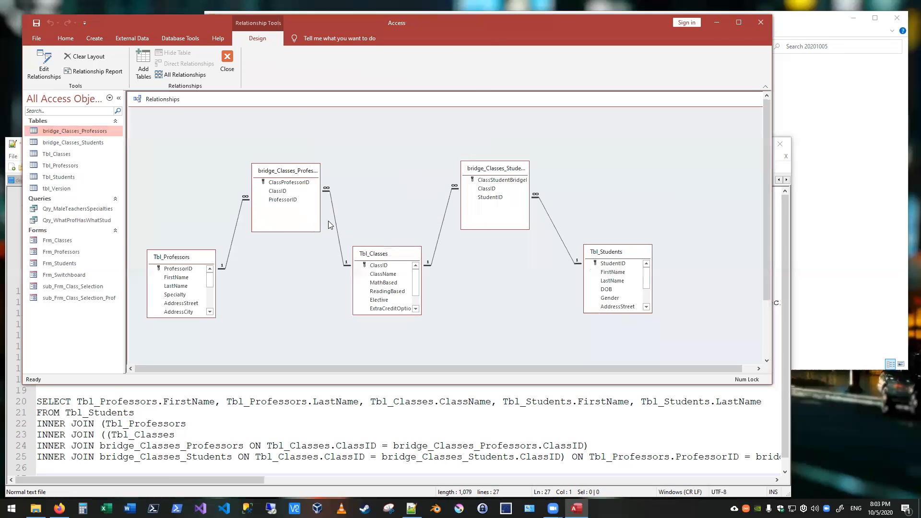
# Inspect the relationship type between Tbl_Professors and bridge_Classes_Professors on ProfessorID, leaving its settings as they are
pyautogui.doubleClick(242, 211)
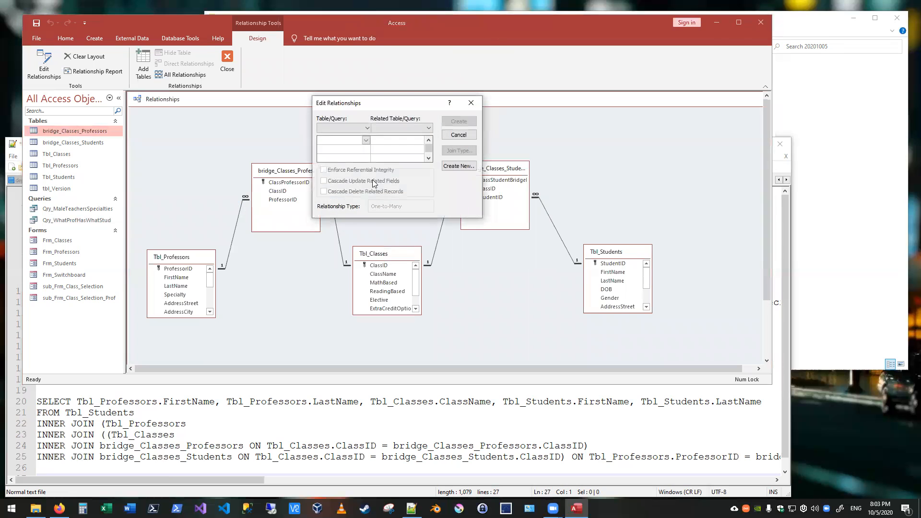
pyautogui.click(453, 138)
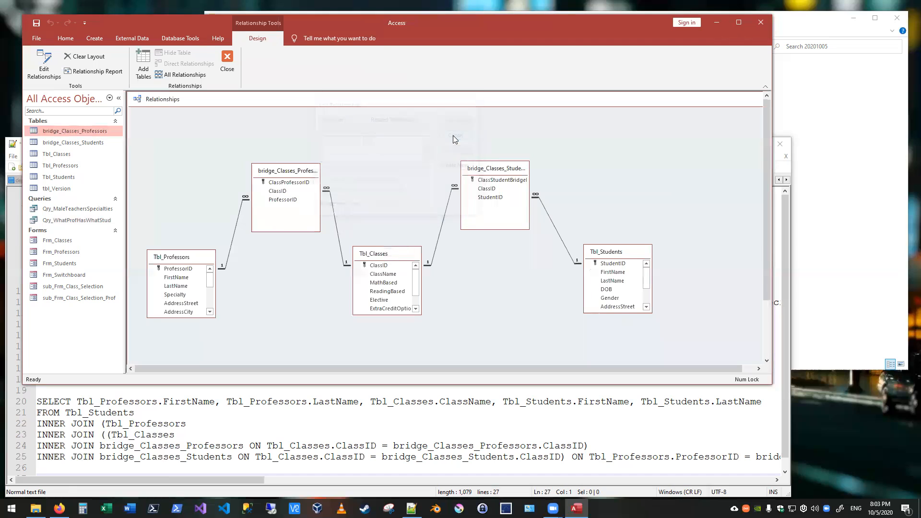
pyautogui.doubleClick(223, 269)
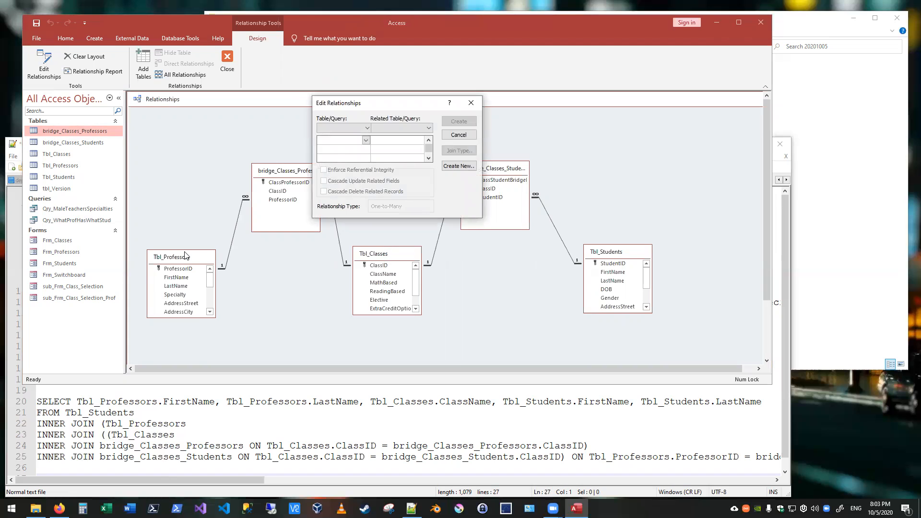
pyautogui.press('Escape')
pyautogui.doubleClick(230, 242)
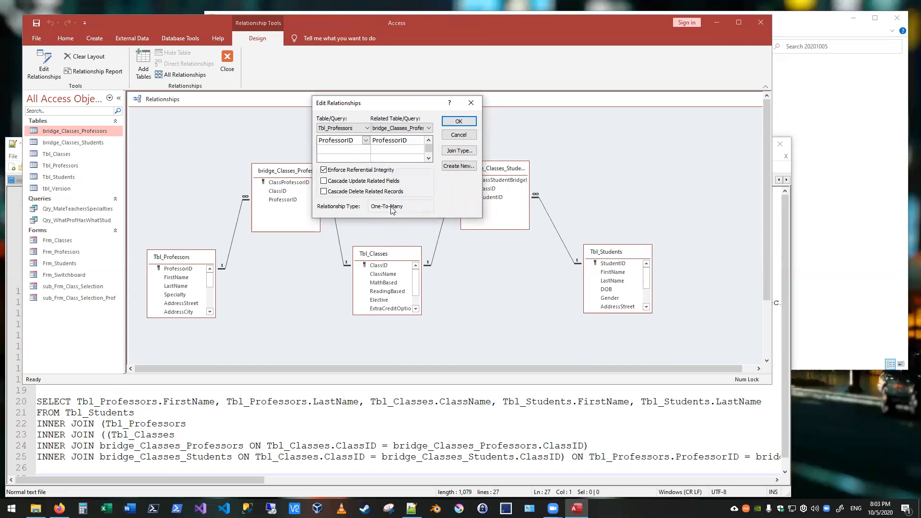
pyautogui.press('Escape')
# Compare the Tbl_Classes relationships to bridge_Classes_Students and bridge_Classes_Professors by checking the relationship type of each
pyautogui.doubleClick(437, 240)
pyautogui.press('Escape')
pyautogui.doubleClick(346, 265)
pyautogui.press('Escape')
pyautogui.doubleClick(346, 265)
pyautogui.press('Escape')
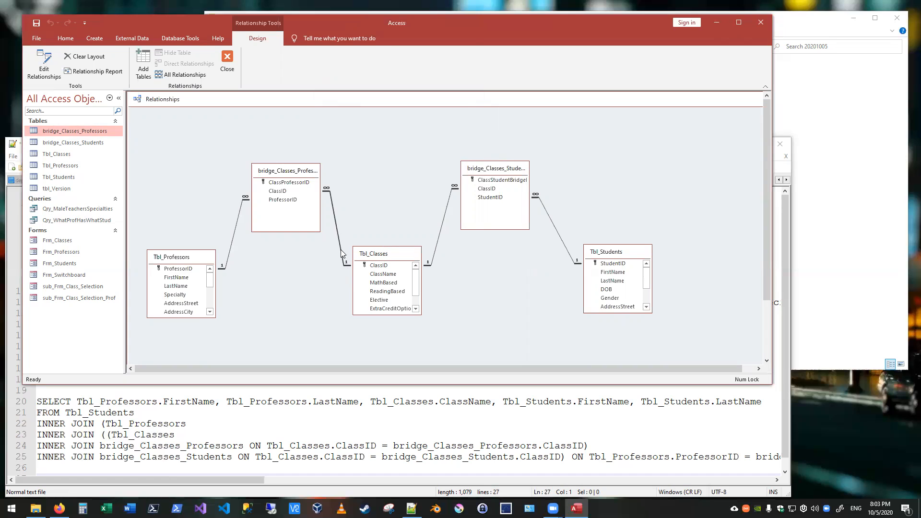
pyautogui.doubleClick(341, 250)
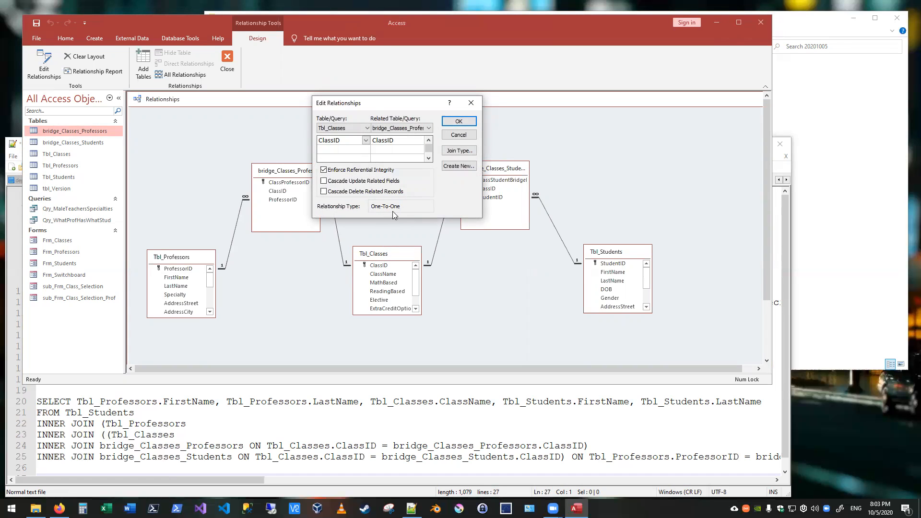
pyautogui.press('Return')
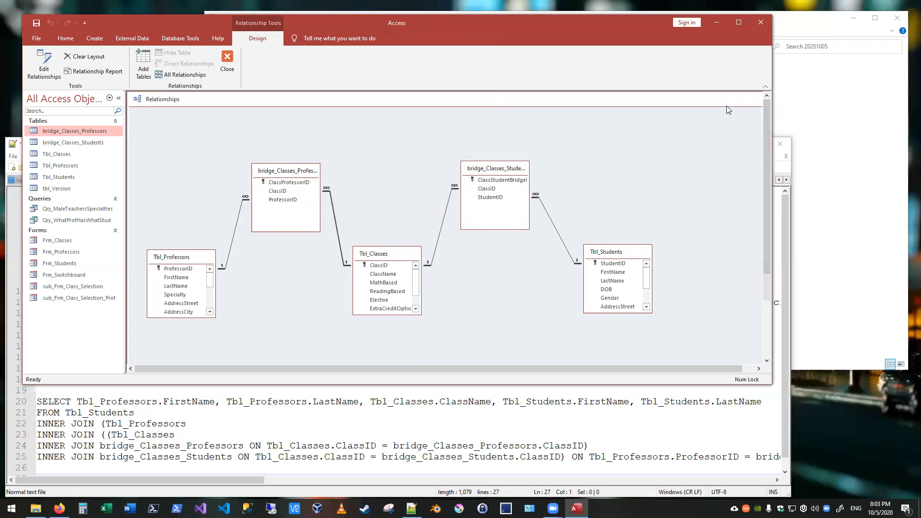
# Leave the Relationships view and maximize the Qry_WhatProfHasWhatStud design above the join SQL
pyautogui.rightClick(327, 188)
pyautogui.moveTo(691, 98); pyautogui.dragTo(531, 103)
pyautogui.moveTo(643, 113); pyautogui.dragTo(569, 113)
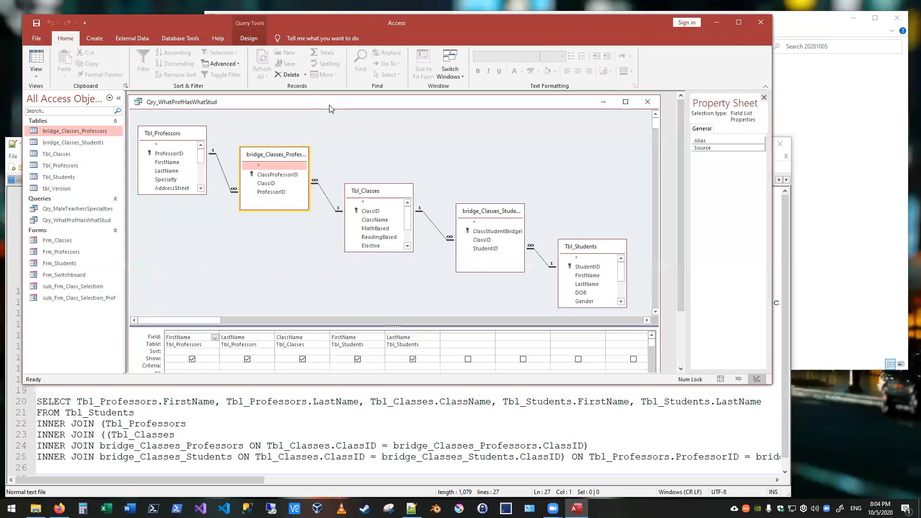
pyautogui.doubleClick(330, 106)
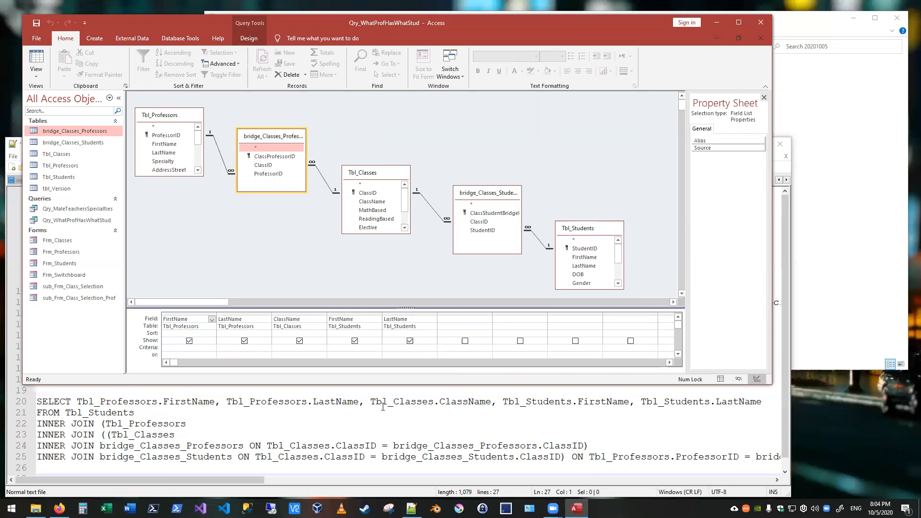
# In HW.txt, examine the Tbl_Professors prefix and FirstName field in the join query's SELECT line against the unprefixed single-table query
pyautogui.doubleClick(95, 403)
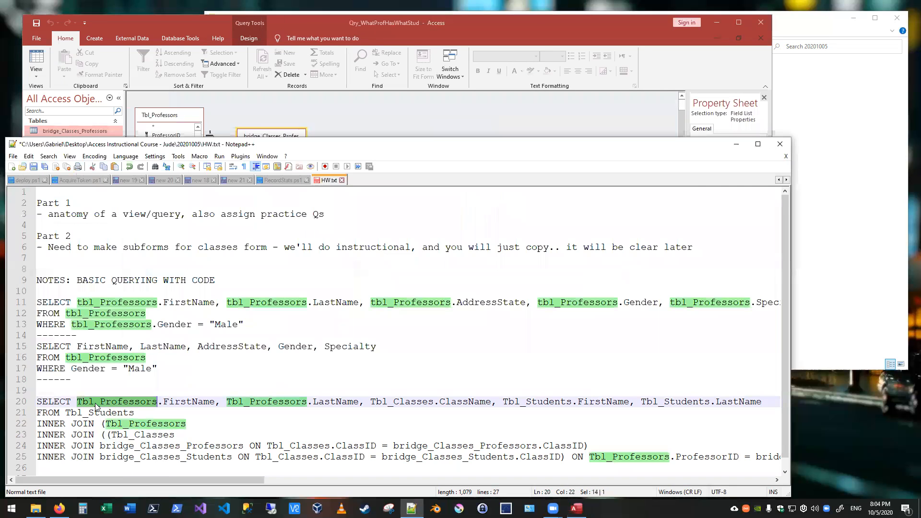
pyautogui.doubleClick(198, 403)
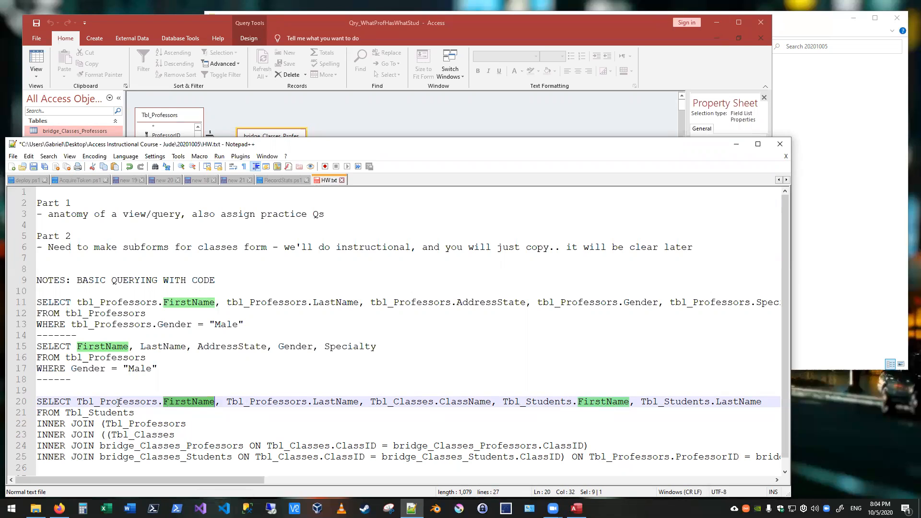
pyautogui.doubleClick(100, 401)
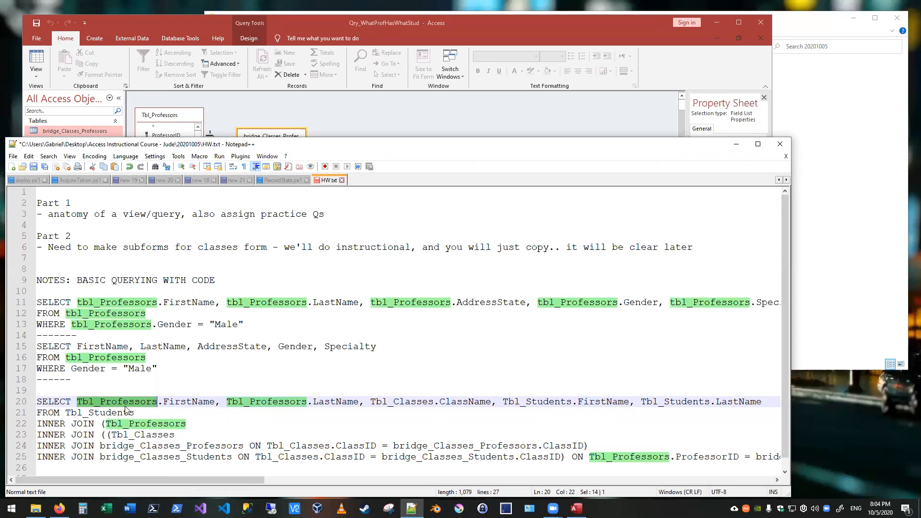
pyautogui.click(145, 402)
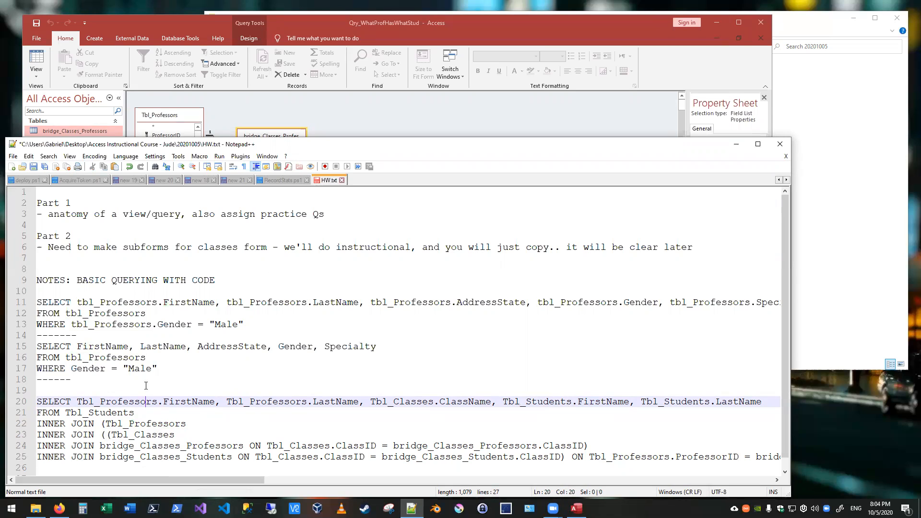
pyautogui.moveTo(156, 368); pyautogui.dragTo(27, 347)
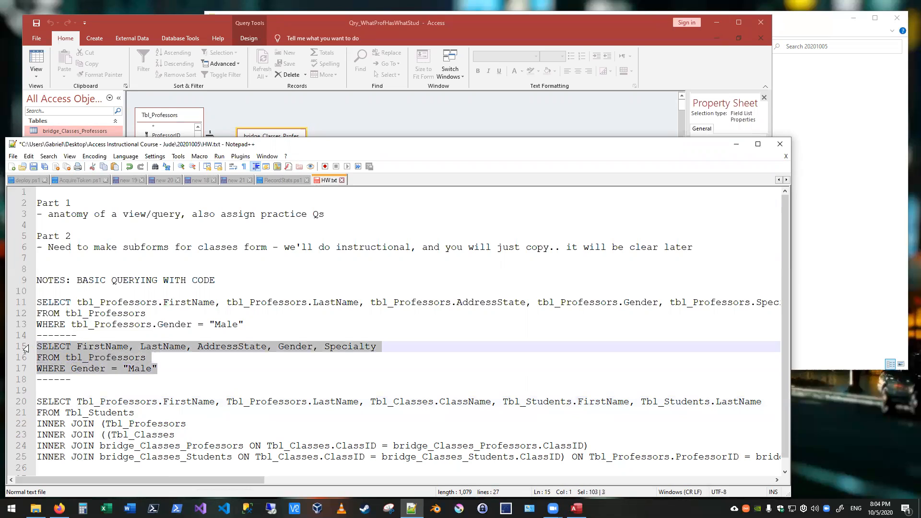
# Compare the single-table query's unprefixed FirstName and FROM tbl_Professors with the FirstName fields of Tbl_Students and Tbl_Professors in the Access diagram
pyautogui.doubleClick(91, 346)
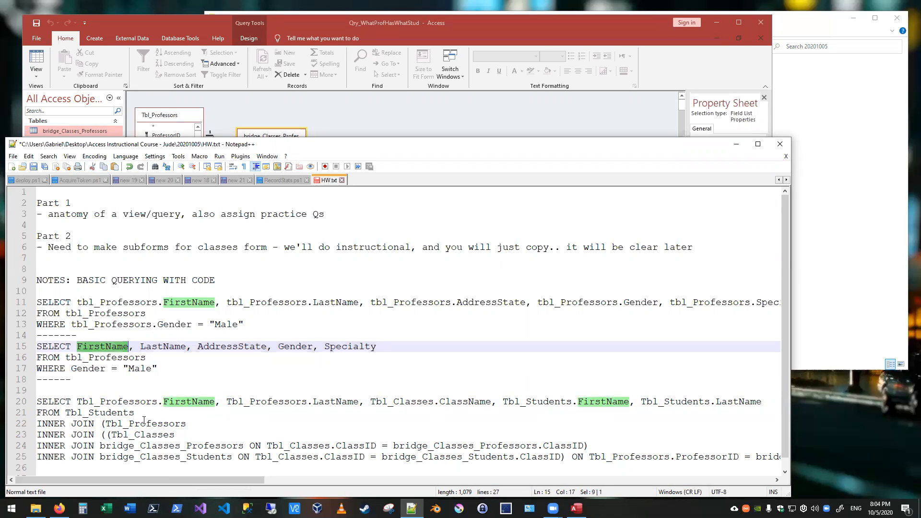
pyautogui.doubleClick(108, 358)
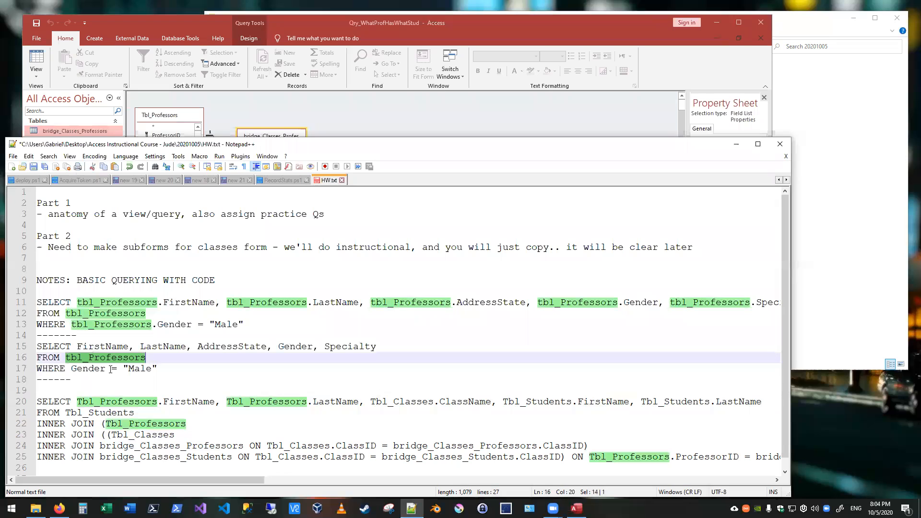
pyautogui.click(91, 423)
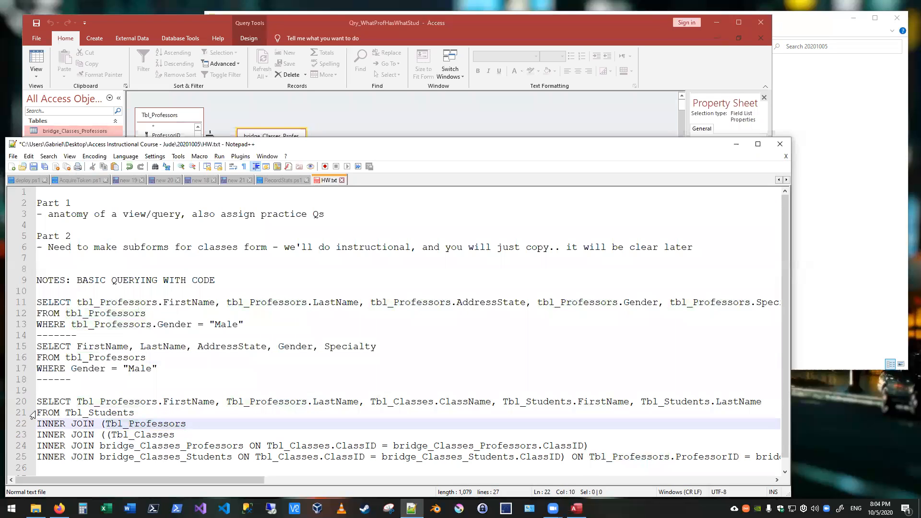
pyautogui.click(261, 102)
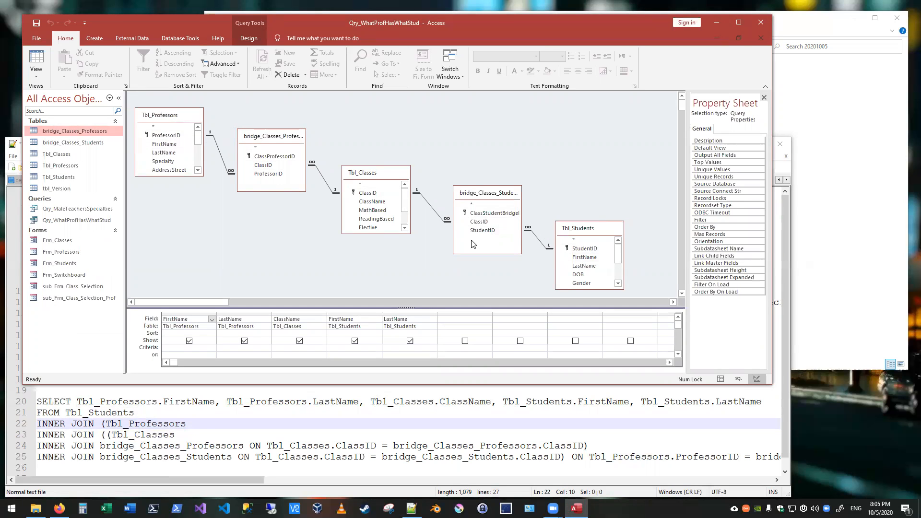
pyautogui.click(588, 258)
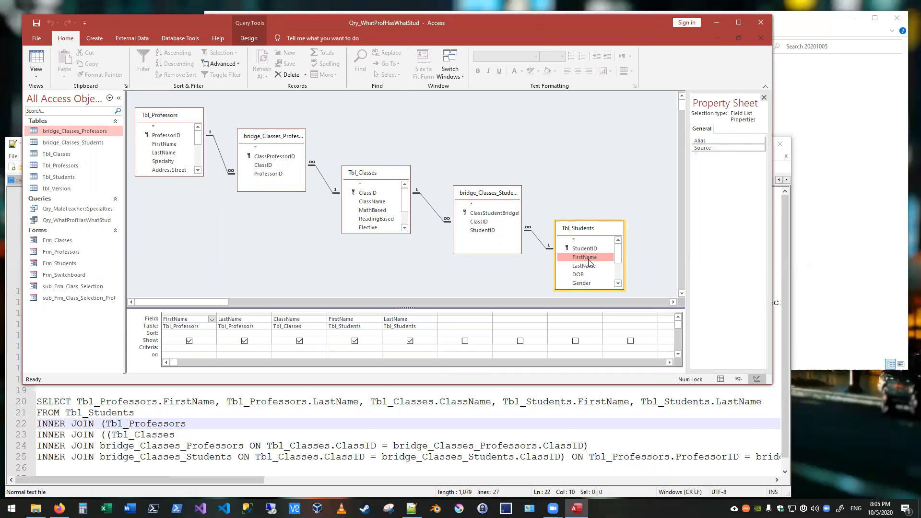
pyautogui.click(169, 145)
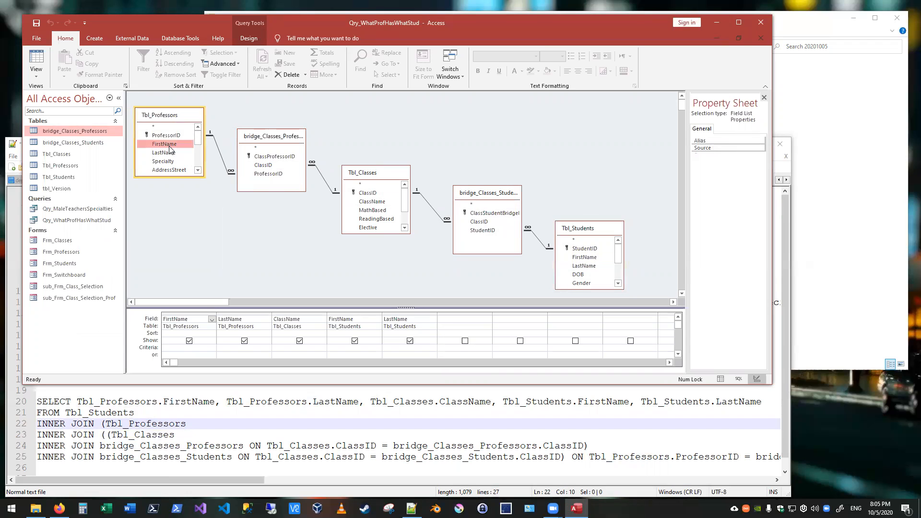
# In HW.txt, examine the Tbl_Professors and Tbl_Students prefixes on the join query's FirstName fields against its FROM Tbl_Students line
pyautogui.click(210, 430)
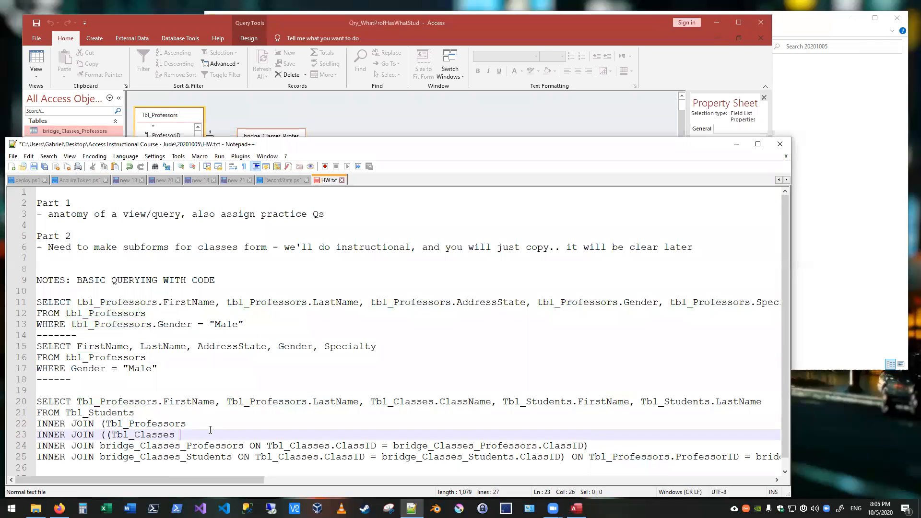
pyautogui.doubleClick(113, 402)
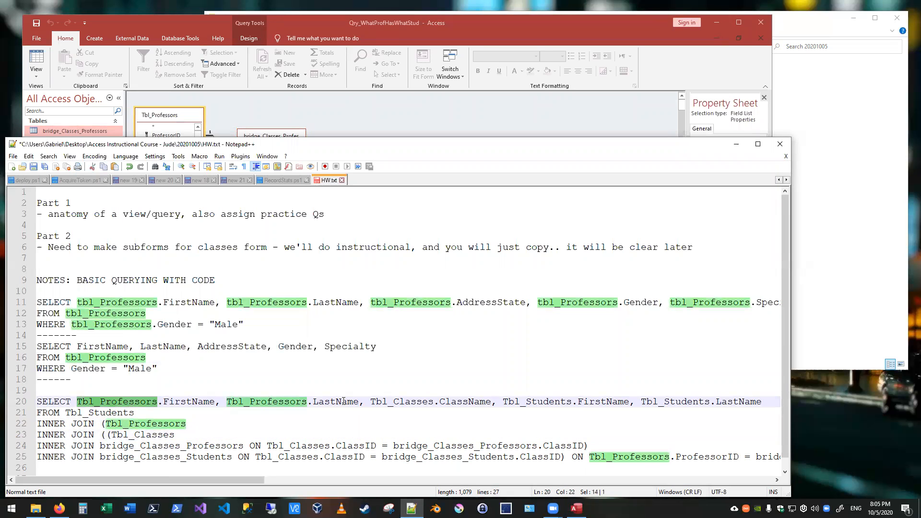
pyautogui.doubleClick(542, 403)
pyautogui.doubleClick(123, 412)
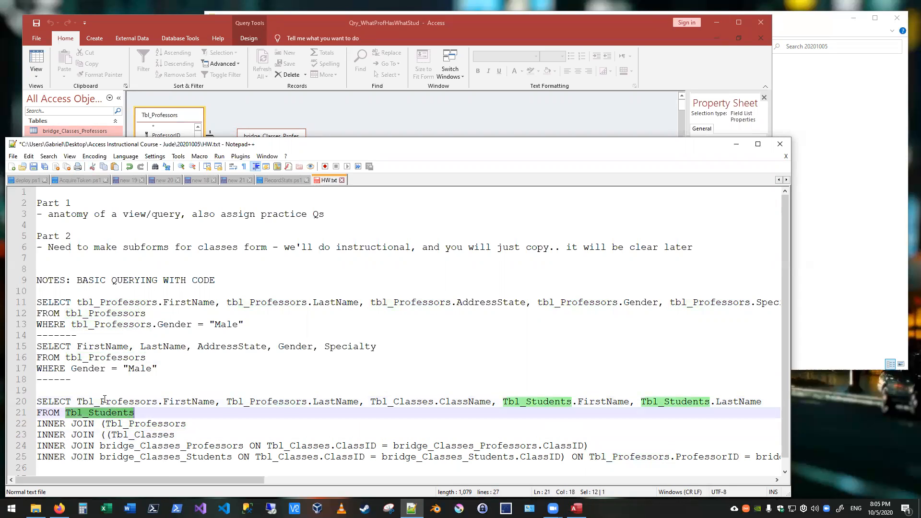
pyautogui.click(76, 347)
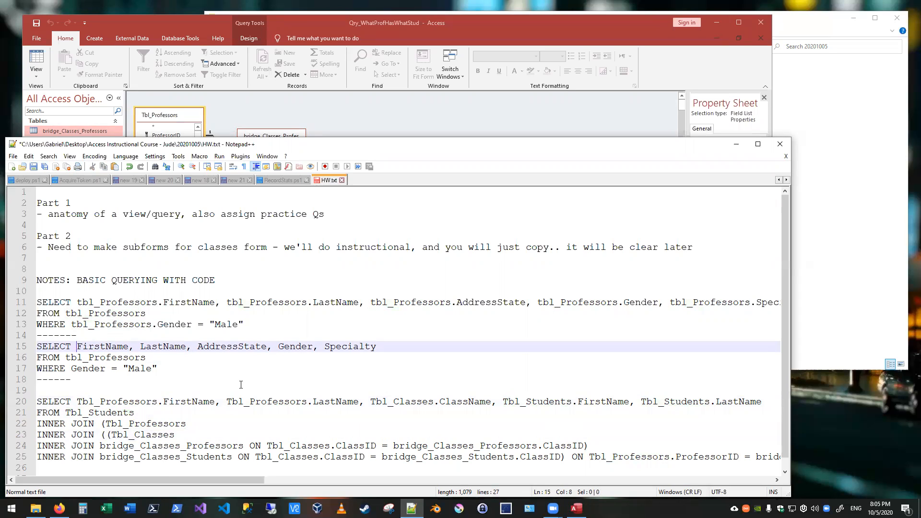
pyautogui.doubleClick(98, 405)
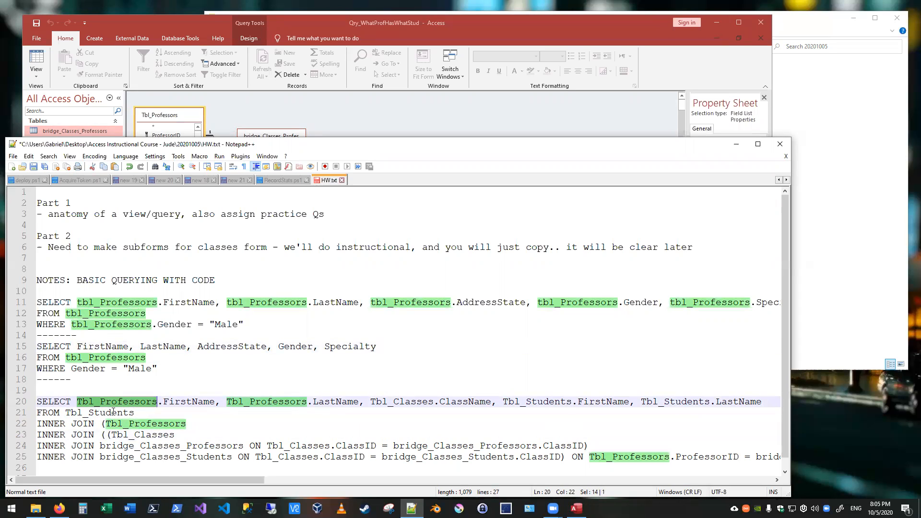
pyautogui.doubleClick(187, 404)
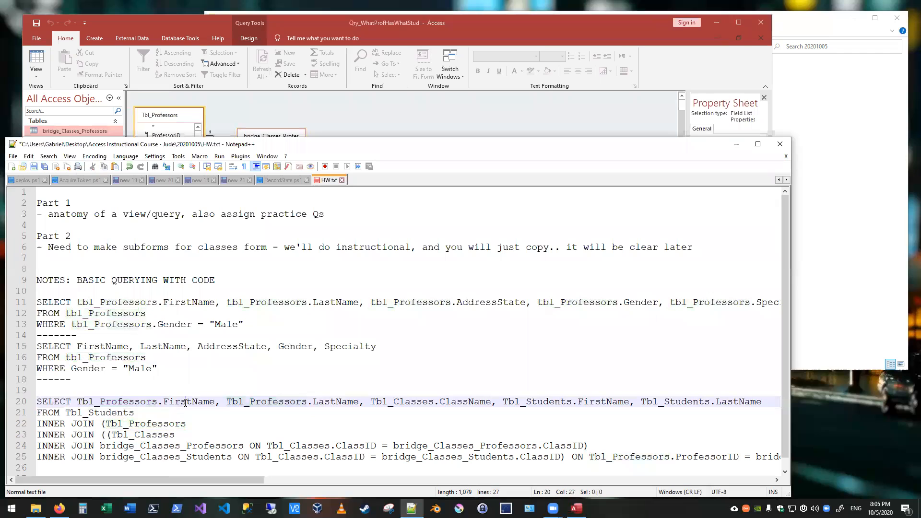
pyautogui.click(199, 428)
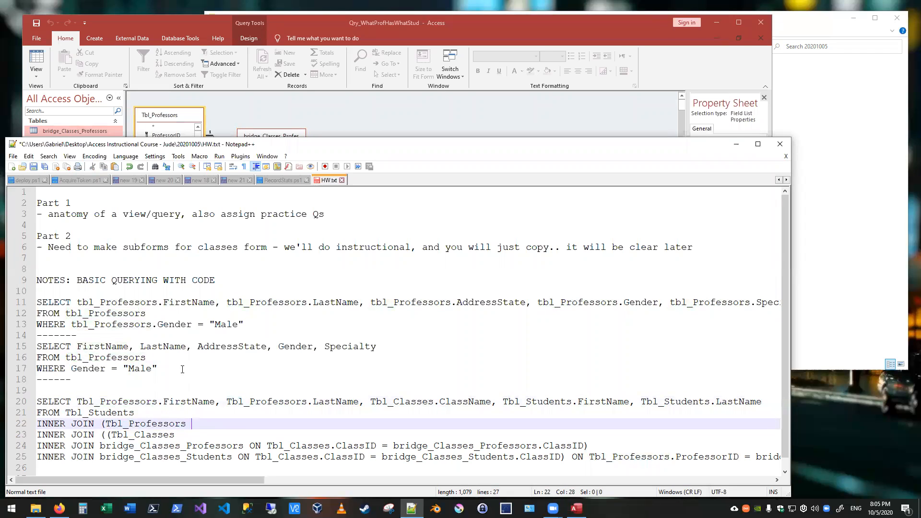
# Contrast the single-table query's FROM tbl_Professors line with the Tbl_Professors prefix in the join query's SELECT line
pyautogui.moveTo(182, 369); pyautogui.dragTo(36, 347)
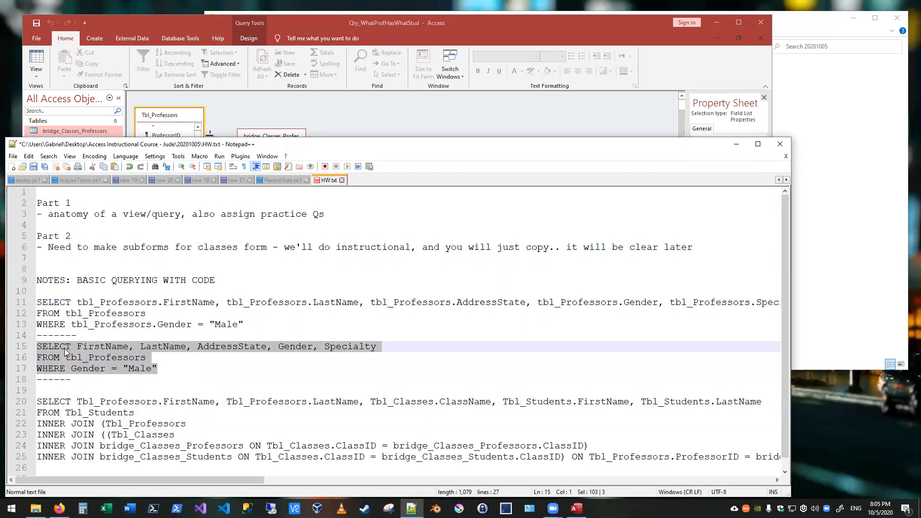
pyautogui.doubleClick(96, 361)
pyautogui.click(157, 360)
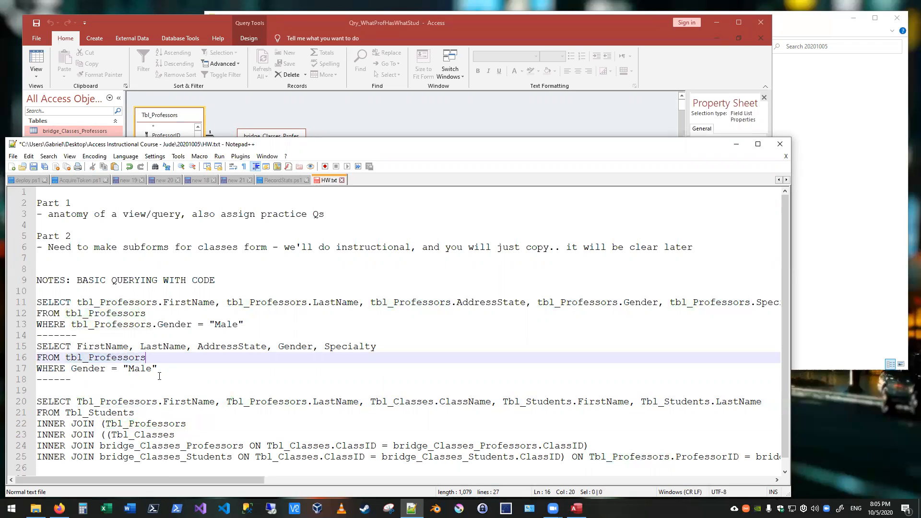
pyautogui.doubleClick(113, 400)
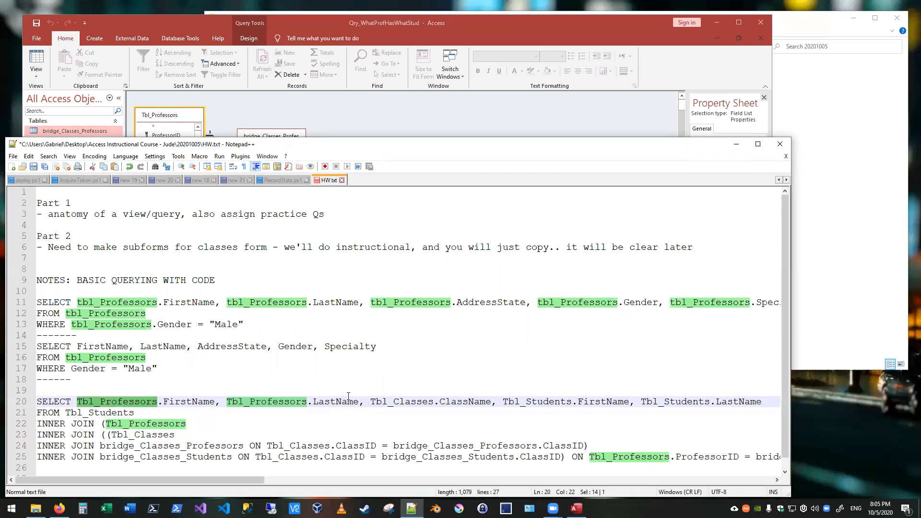
pyautogui.click(150, 416)
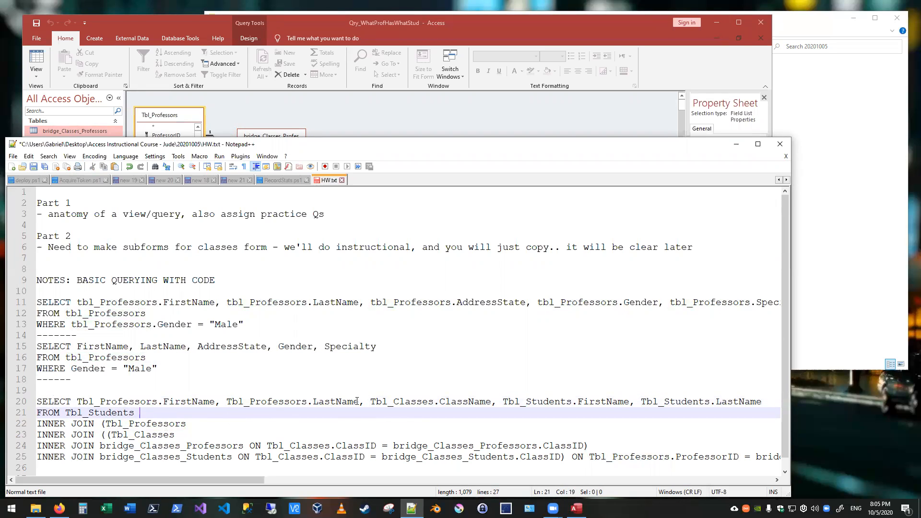
# Try removing the Tbl_Classes. prefix from ClassName in the join query's SELECT line, and locate ClassName under Tbl_Classes in the Access diagram
pyautogui.doubleClick(402, 401)
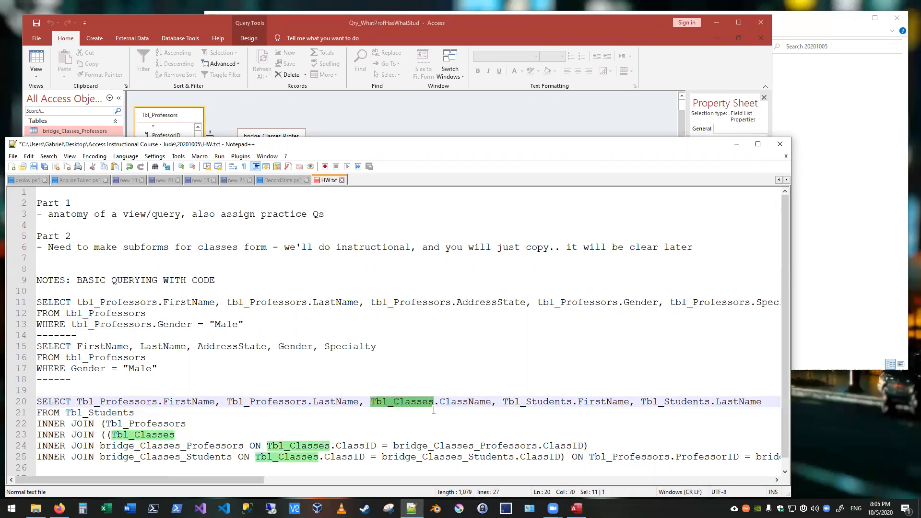
pyautogui.press('Delete')
pyautogui.press('Delete')
pyautogui.click(385, 111)
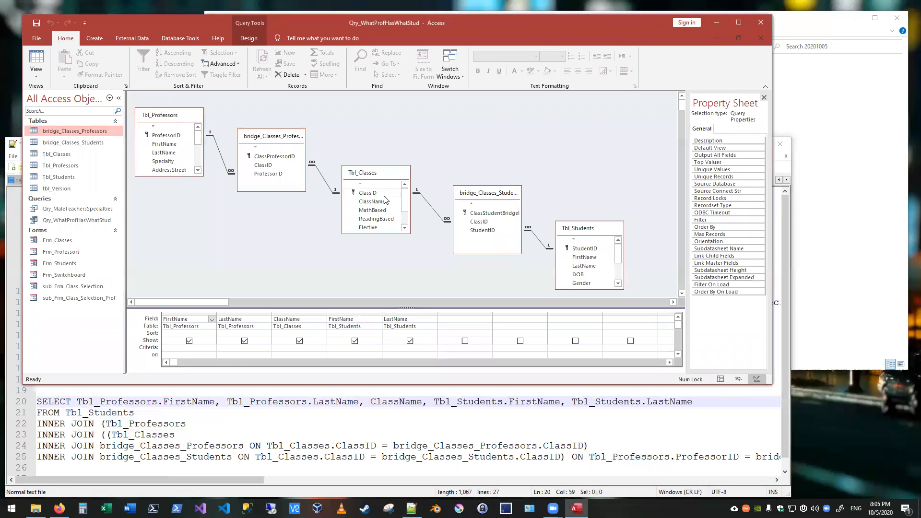
pyautogui.click(381, 202)
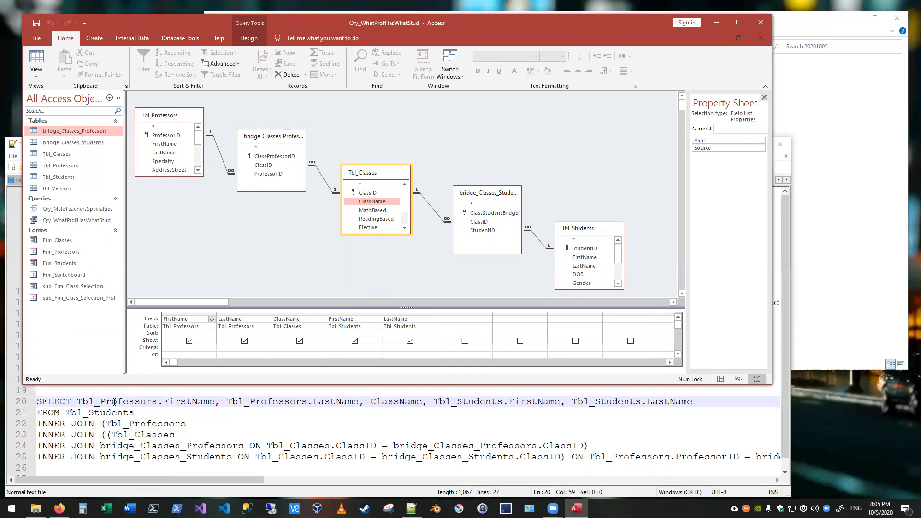
# Check the Tbl_Professors and Tbl_Students prefixes in the join SELECT line, and put the Tbl_Classes. prefix back before ClassName
pyautogui.click(200, 399)
pyautogui.doubleClick(122, 401)
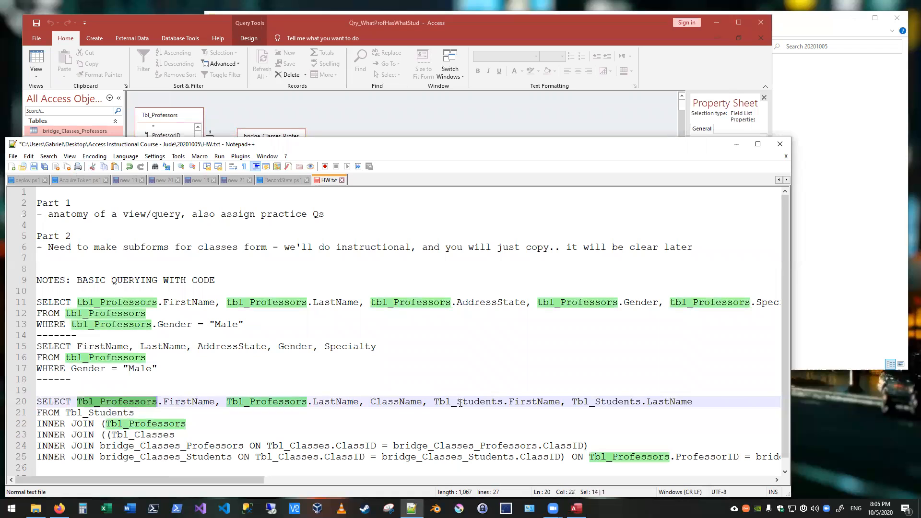
pyautogui.doubleClick(484, 402)
pyautogui.click(388, 401)
pyautogui.click(367, 401)
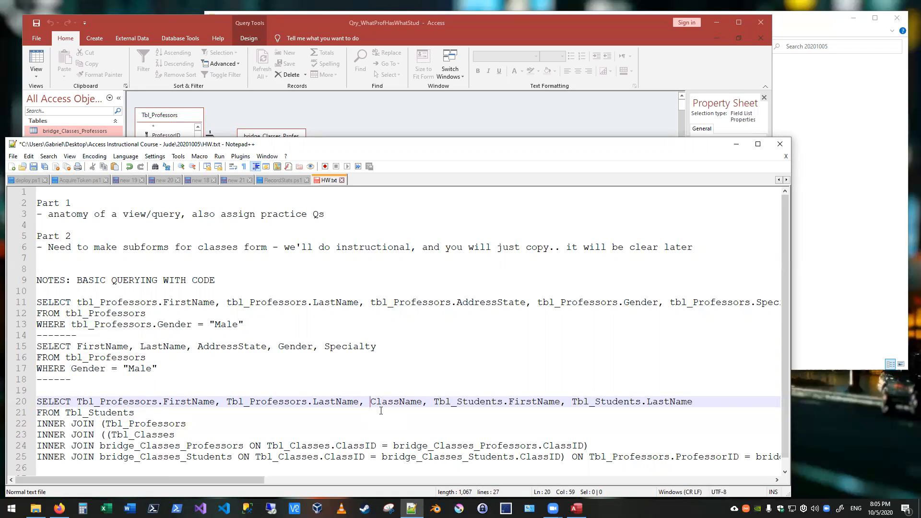
pyautogui.write('Tbl_Classes.')
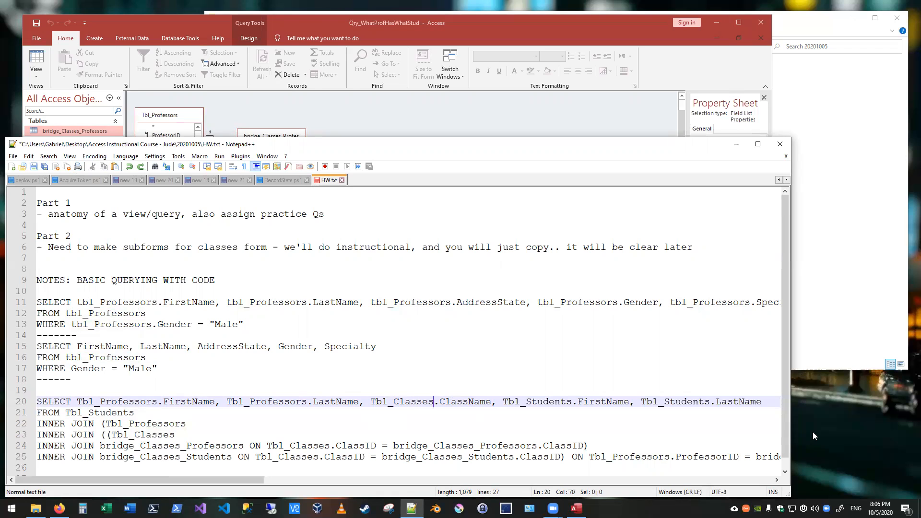
# Widen the HW.txt window and examine the join query's FROM and INNER JOIN lines beside the Access diagram
pyautogui.moveTo(794, 428); pyautogui.dragTo(874, 428)
pyautogui.doubleClick(459, 403)
pyautogui.click(318, 106)
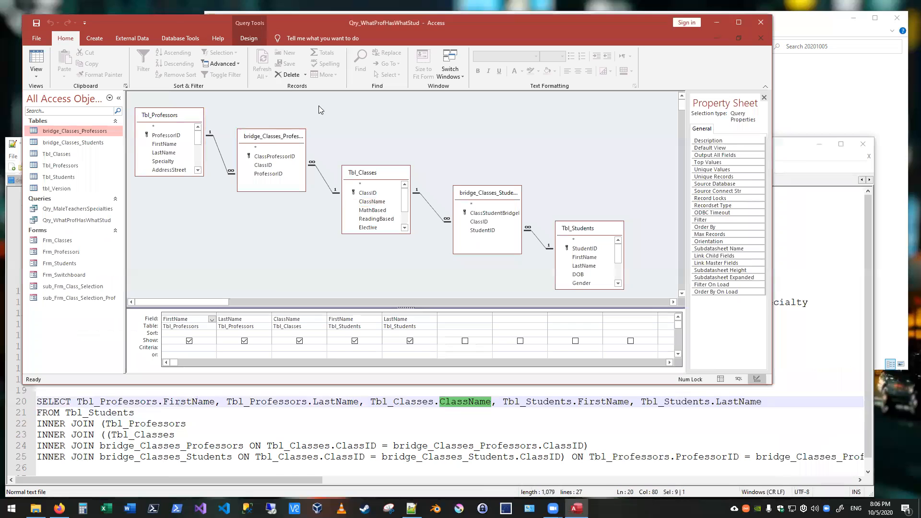
pyautogui.click(157, 423)
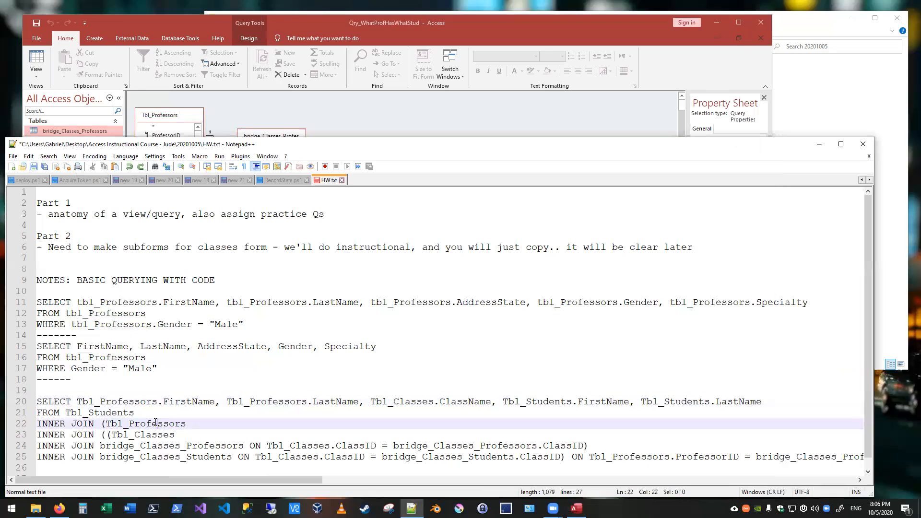
pyautogui.click(92, 413)
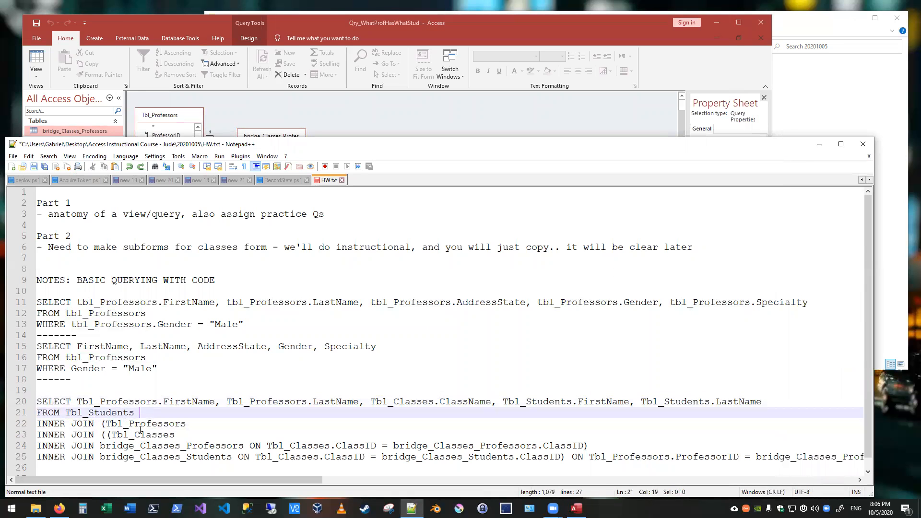
pyautogui.click(140, 434)
pyautogui.click(137, 445)
pyautogui.click(142, 457)
# Examine ClassName and its Tbl_Classes prefix in the join SELECT line in relation to the bridge_Classes_Professors join
pyautogui.doubleClick(464, 402)
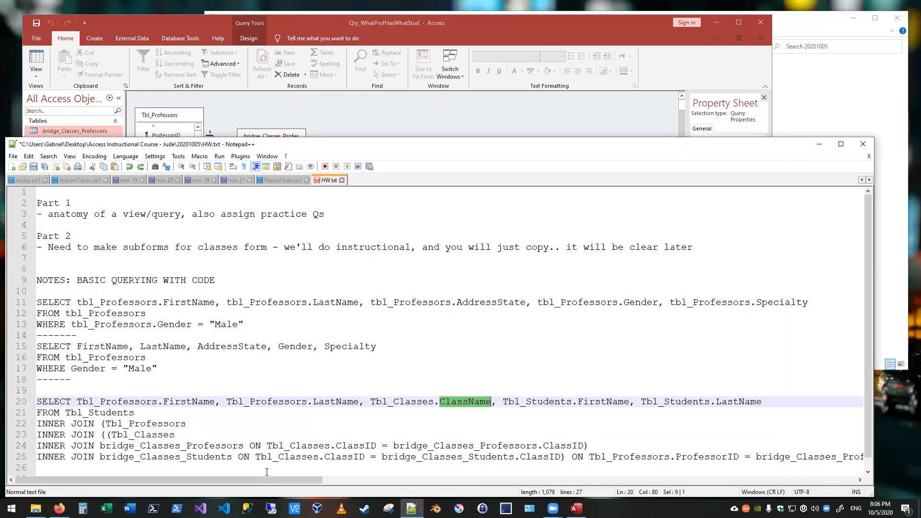
pyautogui.click(197, 426)
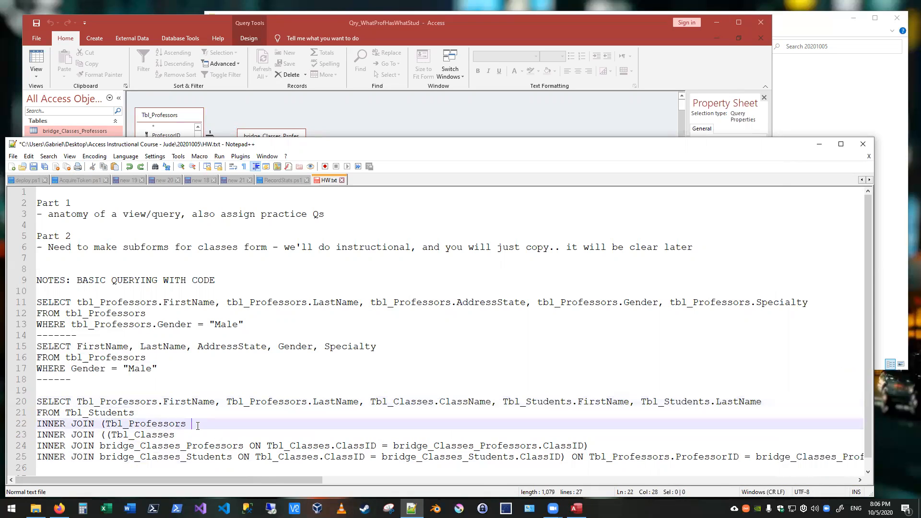
pyautogui.doubleClick(163, 449)
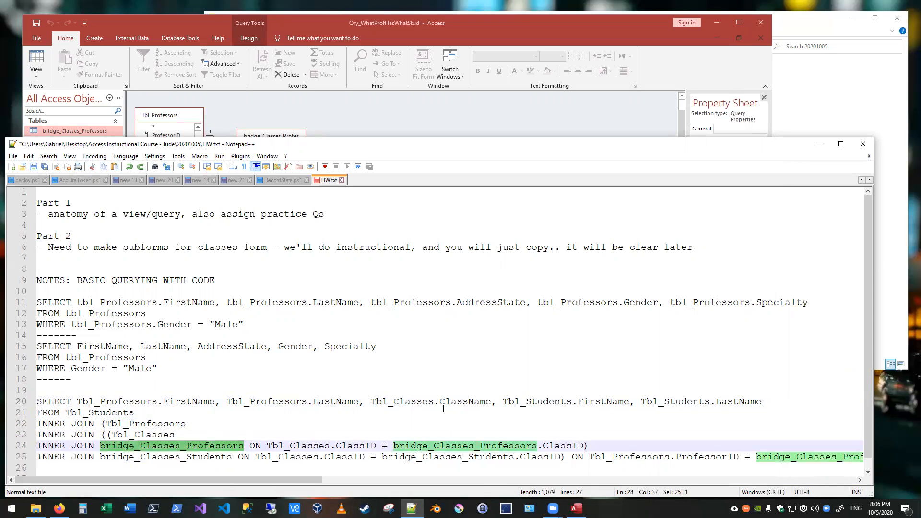
pyautogui.doubleClick(471, 400)
pyautogui.doubleClick(403, 401)
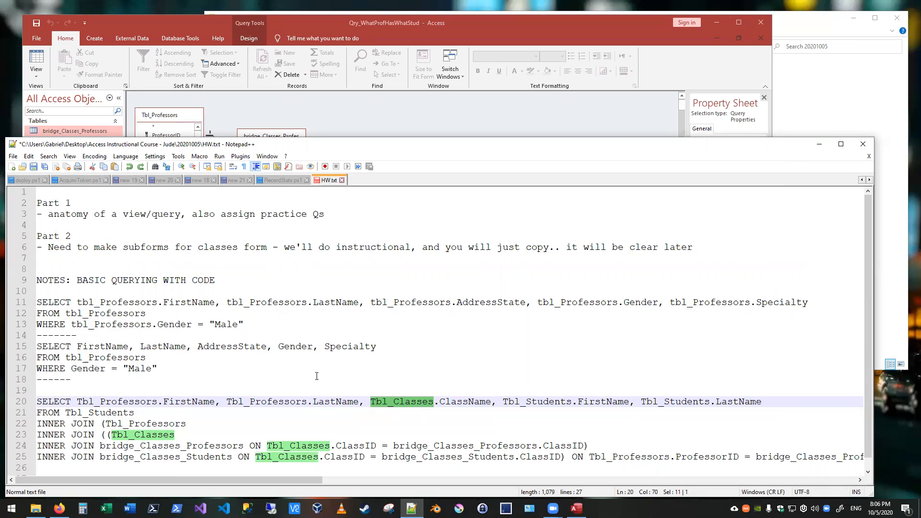
# Save HW.txt and move the Access window further right behind it
pyautogui.click(246, 354)
pyautogui.hotkey('ctrl', 's')
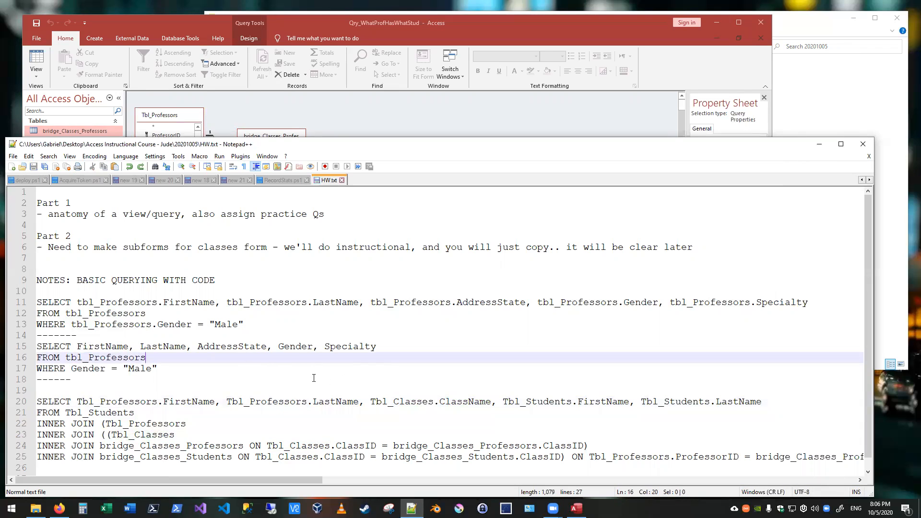
pyautogui.moveTo(358, 26); pyautogui.dragTo(502, 21)
pyautogui.click(50, 392)
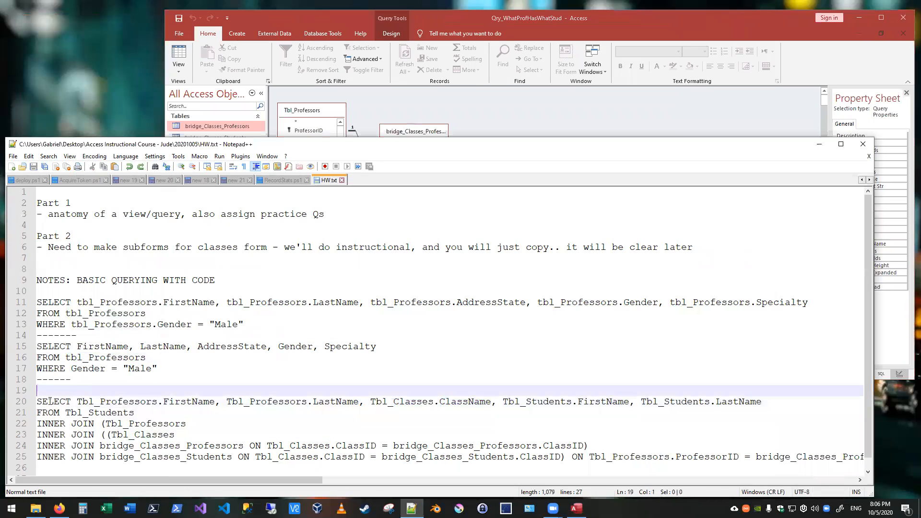
pyautogui.moveTo(35, 401); pyautogui.dragTo(72, 397)
pyautogui.click(73, 398)
pyautogui.click(72, 392)
pyautogui.click(84, 383)
pyautogui.click(114, 391)
pyautogui.moveTo(70, 390); pyautogui.dragTo(205, 466)
pyautogui.click(84, 377)
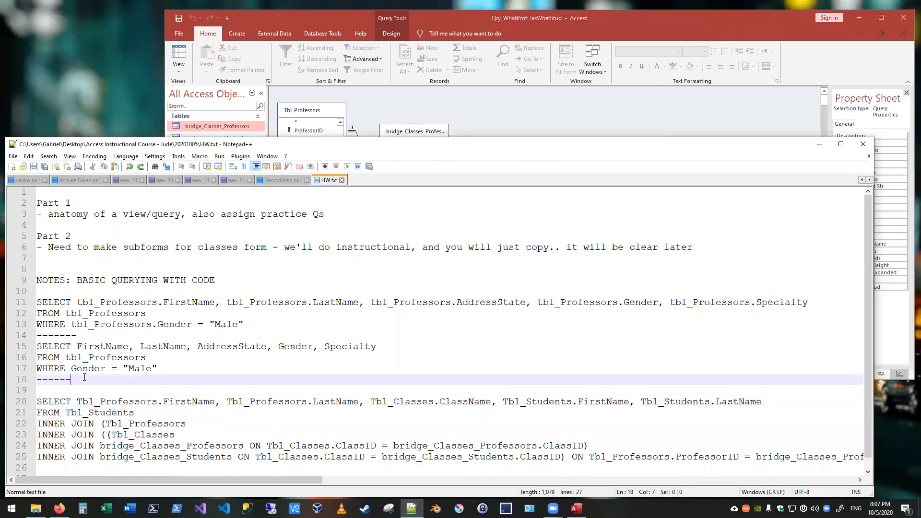
# Below the join query in HW.txt, add a ----- separator and start a new query with the line SELECT COUNT(*)
pyautogui.click(595, 465)
pyautogui.write('-----')
pyautogui.press('Return')
pyautogui.press('Return')
pyautogui.write('SEL:ECT')
pyautogui.press('BackSpace')
pyautogui.press('BackSpace')
pyautogui.press('BackSpace')
pyautogui.press('BackSpace')
pyautogui.write('ECT COUNT(*)')
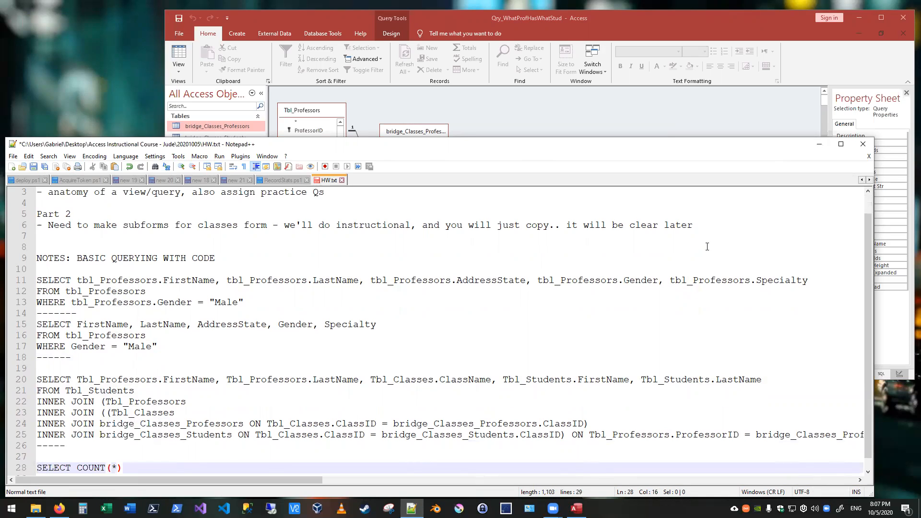
pyautogui.press('Return')
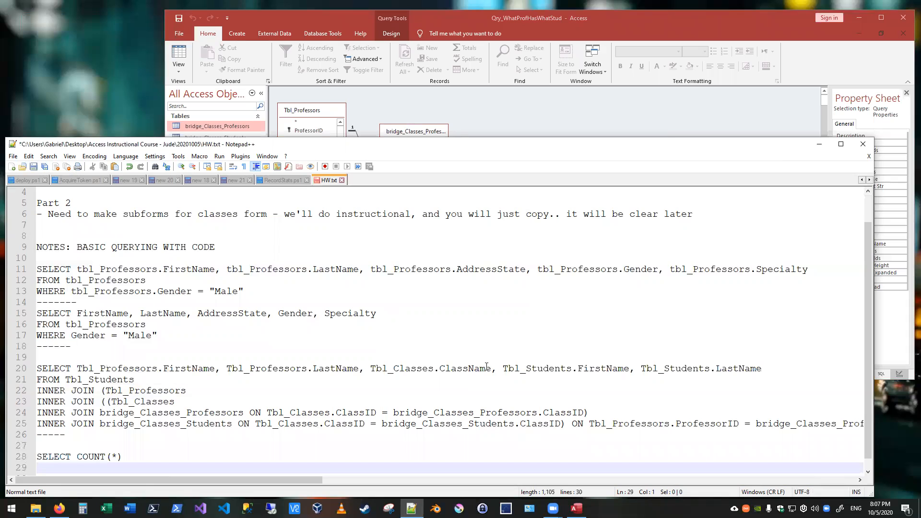
# Copy the join query's FROM Tbl_Students line under SELECT COUNT(*) and save HW.txt
pyautogui.moveTo(139, 380); pyautogui.dragTo(37, 379)
pyautogui.hotkey('ctrl', 'c')
pyautogui.click(83, 468)
pyautogui.hotkey('ctrl', 'v')
pyautogui.hotkey('ctrl', 's')
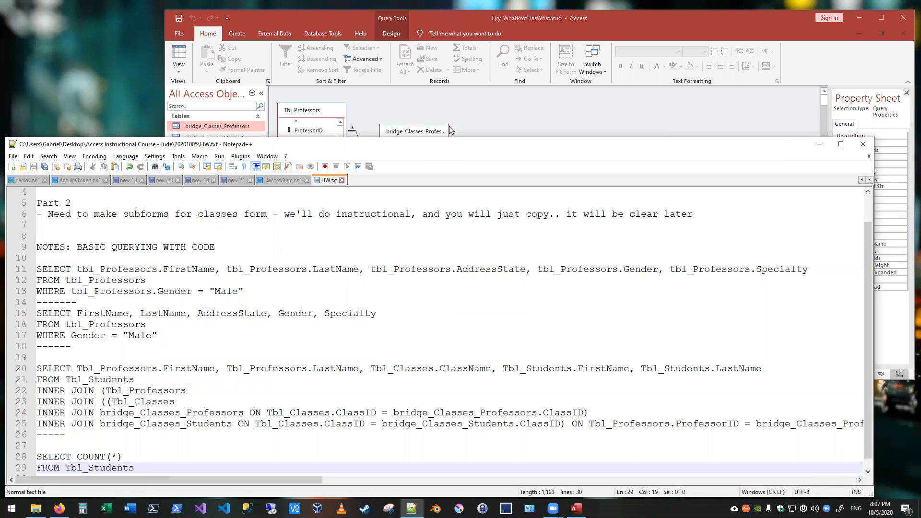
# Switch to Access and select the saved query Qry_WhatProfHasWhatStud
pyautogui.click(488, 111)
pyautogui.click(211, 204)
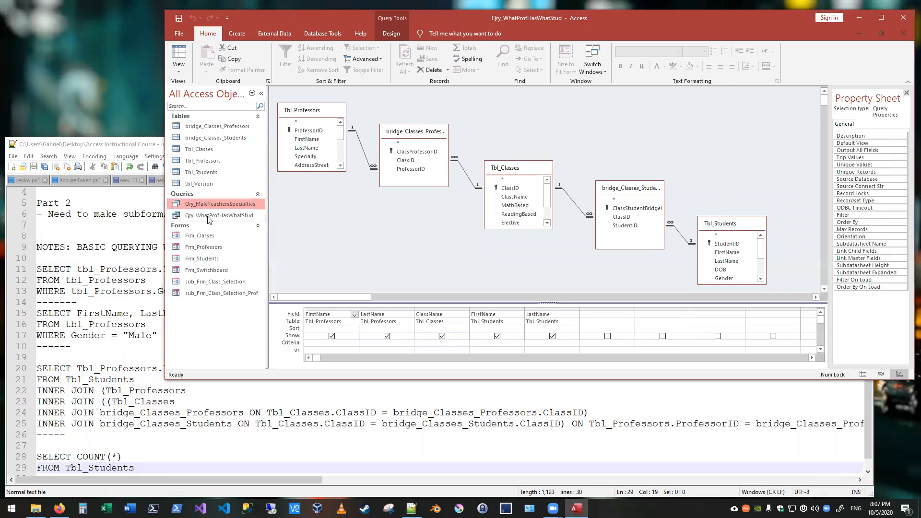
pyautogui.click(209, 215)
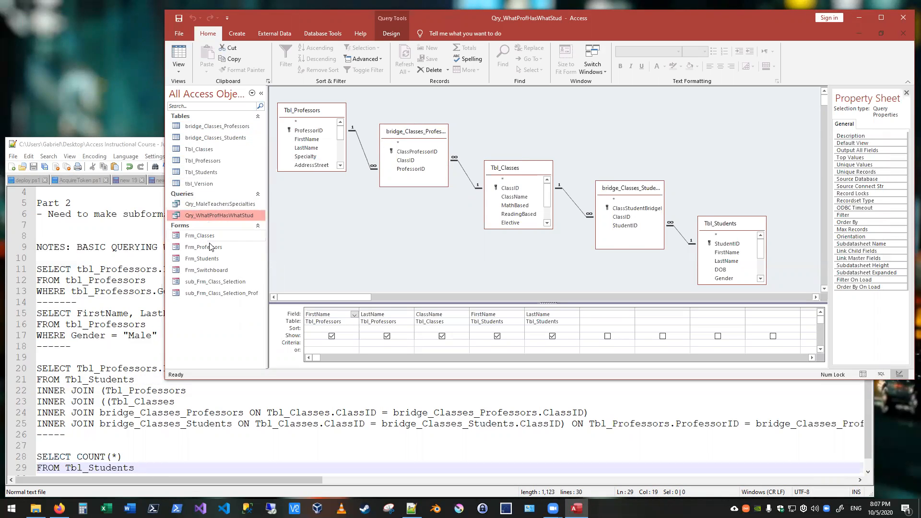